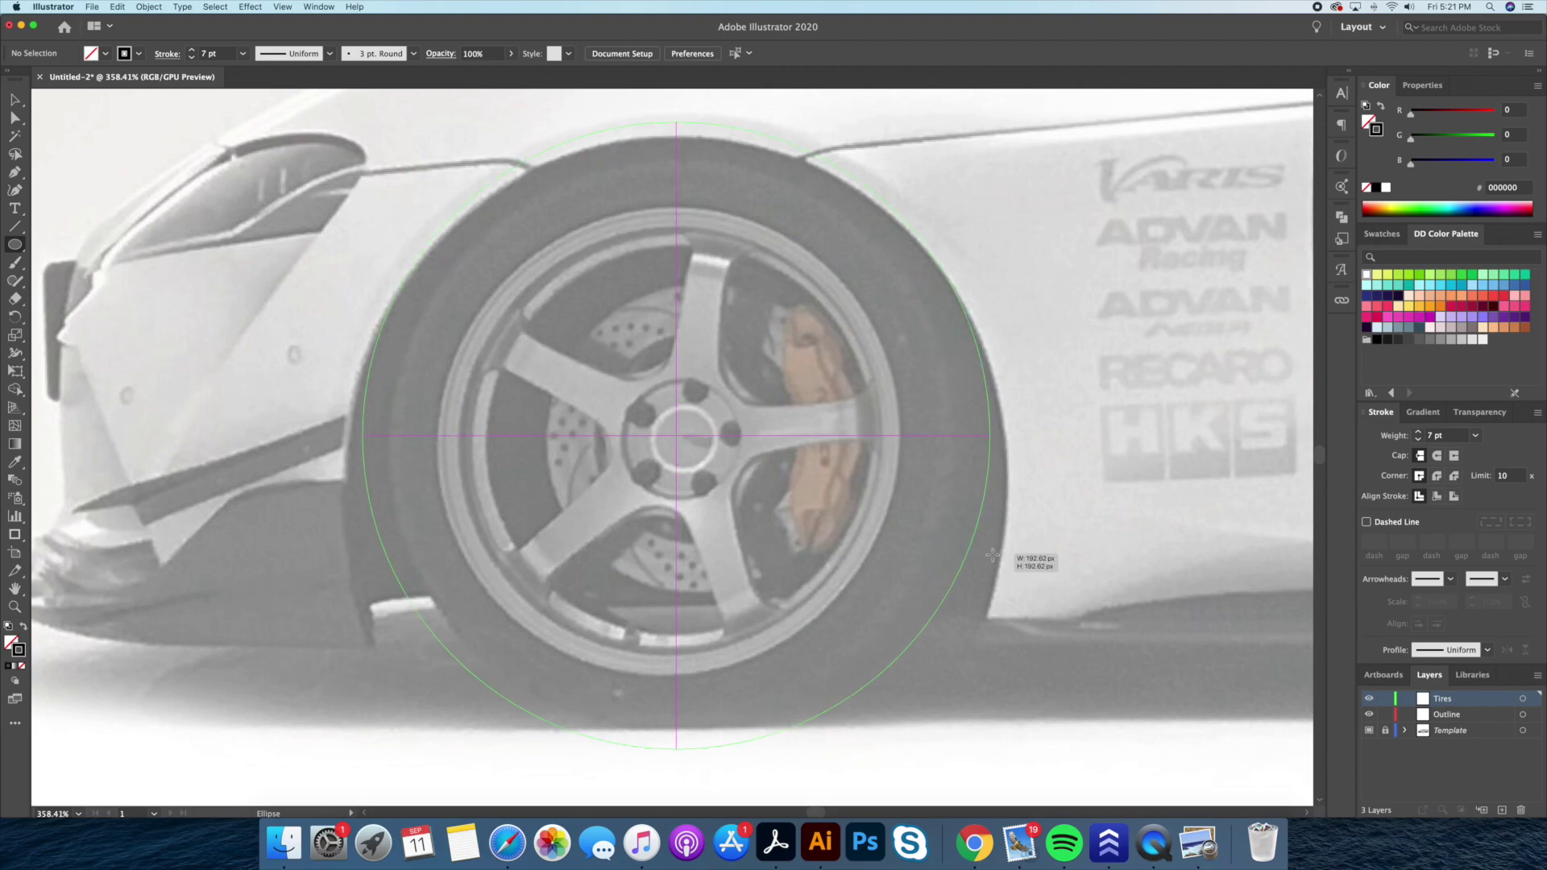
# Draw a 7 pt stroked circle fitted to the tire's outer edge
pyautogui.moveTo(984, 550); pyautogui.dragTo(984, 550)
pyautogui.press('v')
pyautogui.moveTo(983, 129); pyautogui.dragTo(974, 139)
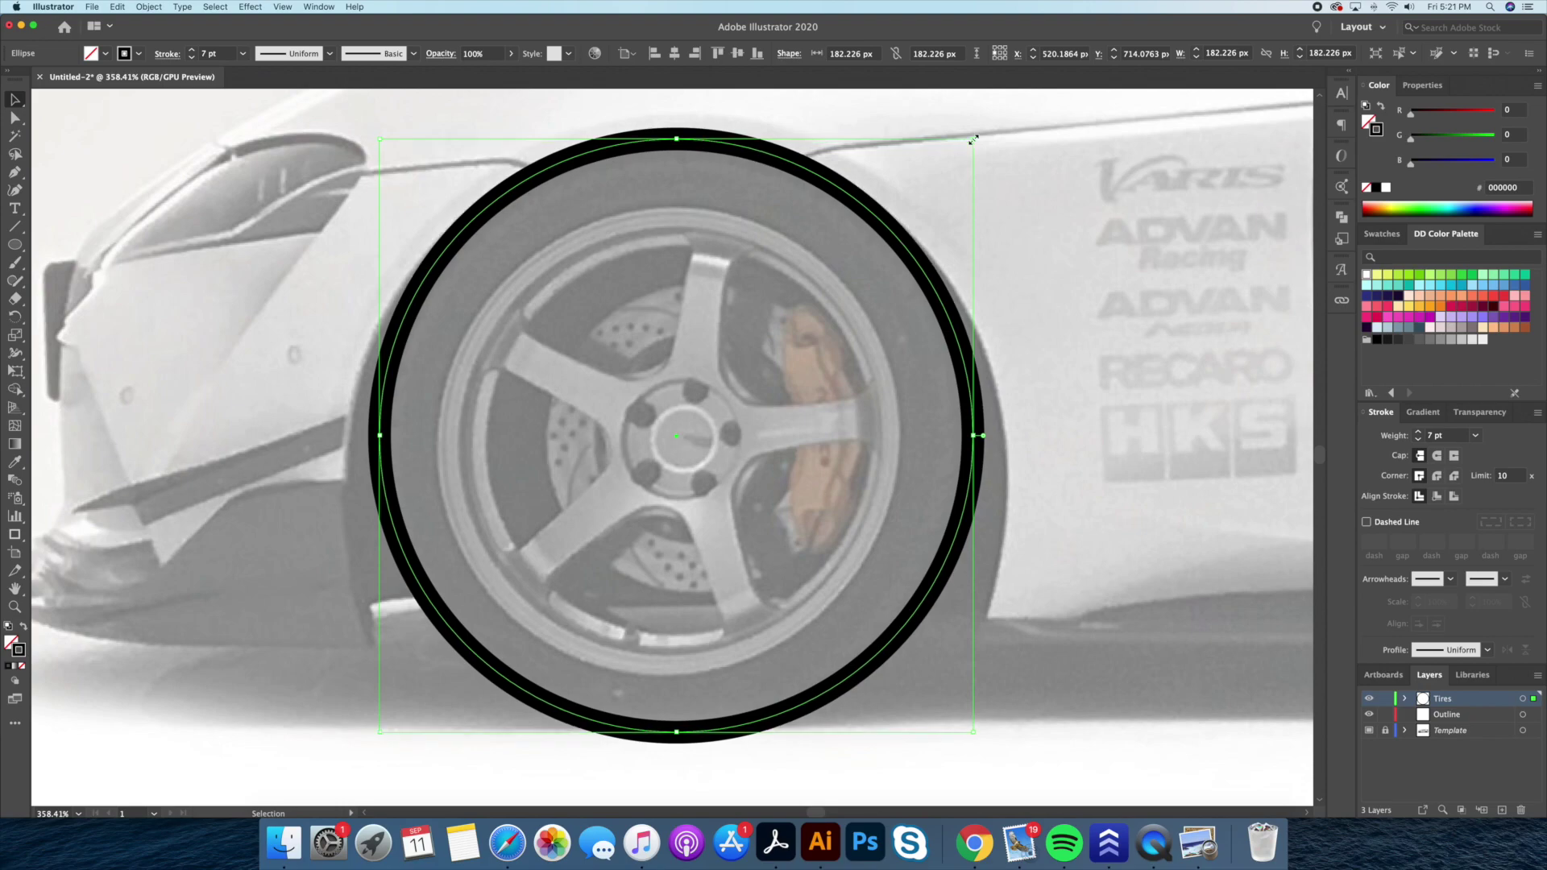
pyautogui.click(1018, 216)
# Paste a front copy scaled down to the rim, plus another copy for the hub
pyautogui.hotkey('ctrl', 'c')
pyautogui.hotkey('ctrl', 'f')
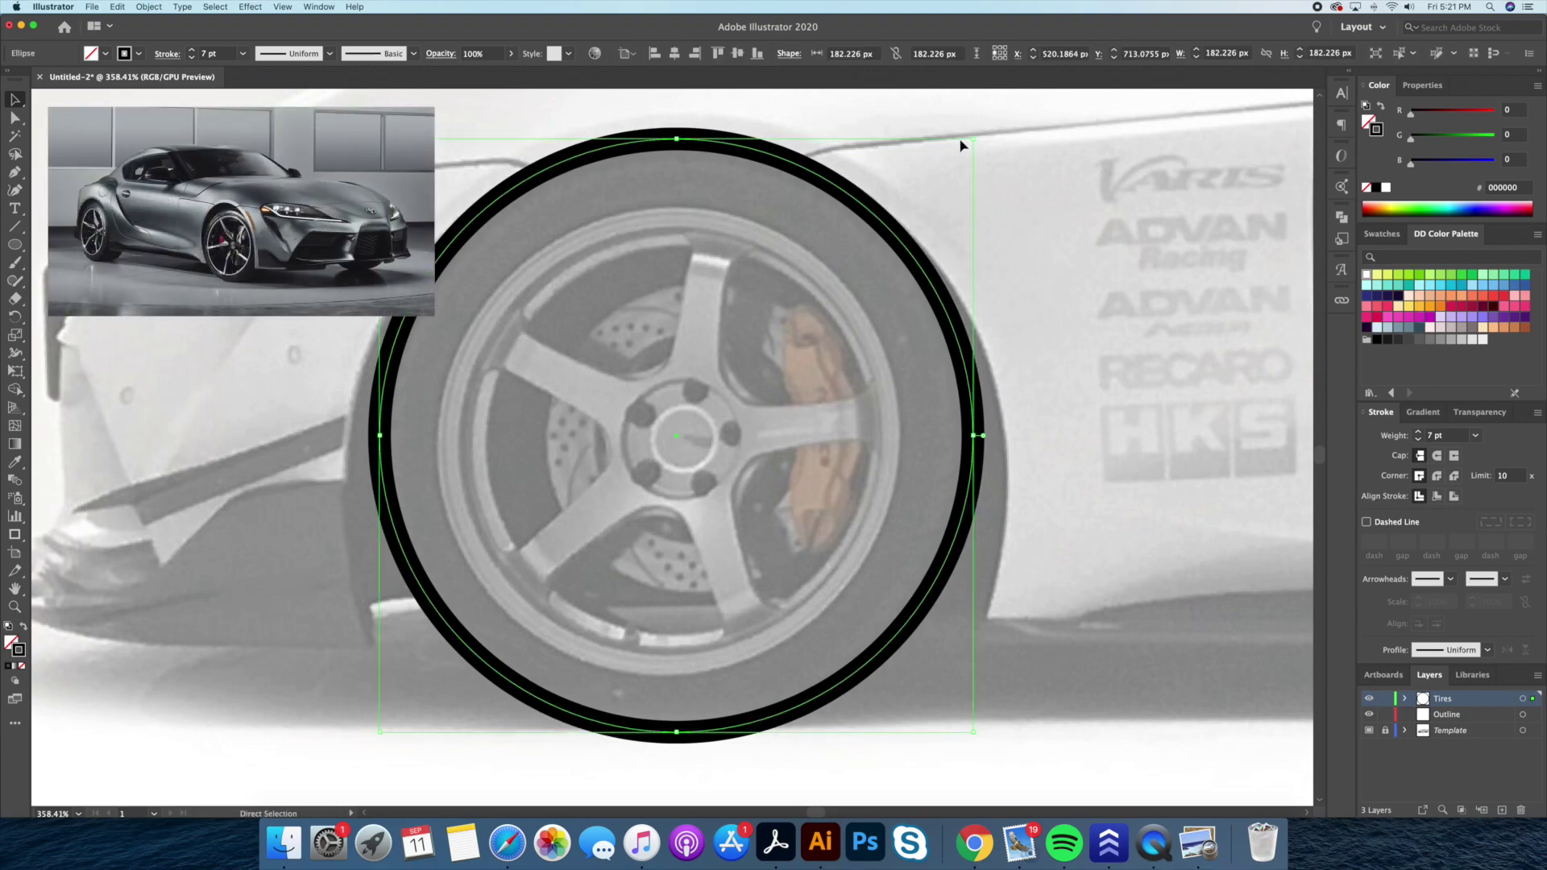
pyautogui.moveTo(973, 139); pyautogui.dragTo(745, 366)
pyautogui.hotkey('ctrl', 'c')
pyautogui.hotkey('ctrl', 'f')
# Zoom into the hub and draw a thin rectangular spoke bar reaching toward the rim
pyautogui.click(1128, 488)
pyautogui.scroll(2, 578, 285)
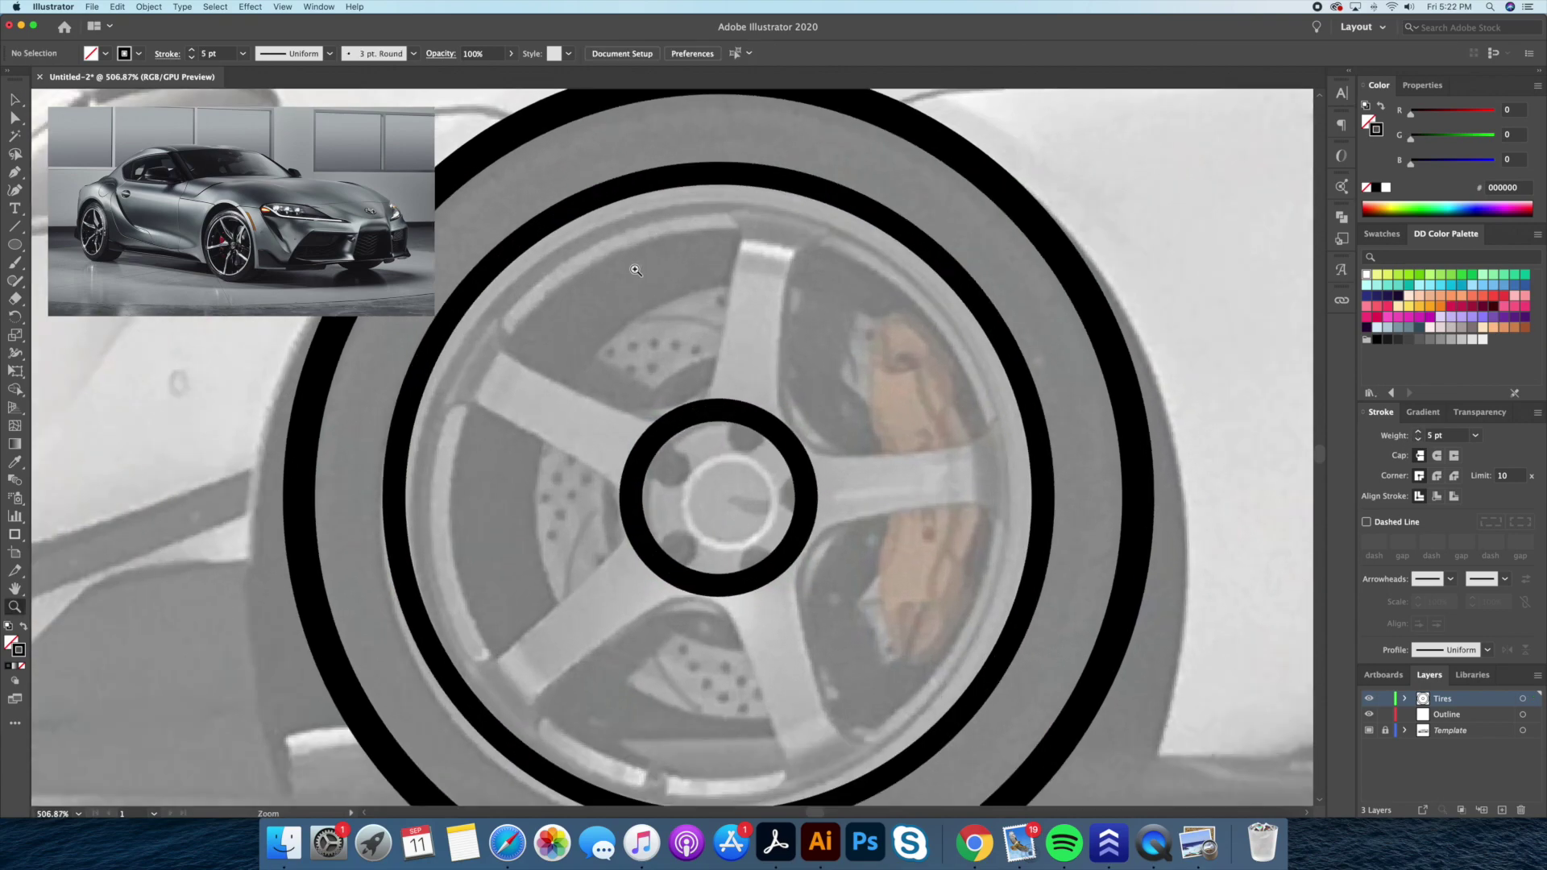
pyautogui.click(892, 213)
pyautogui.click(1123, 217)
pyautogui.press('m')
pyautogui.moveTo(724, 333); pyautogui.dragTo(750, 316)
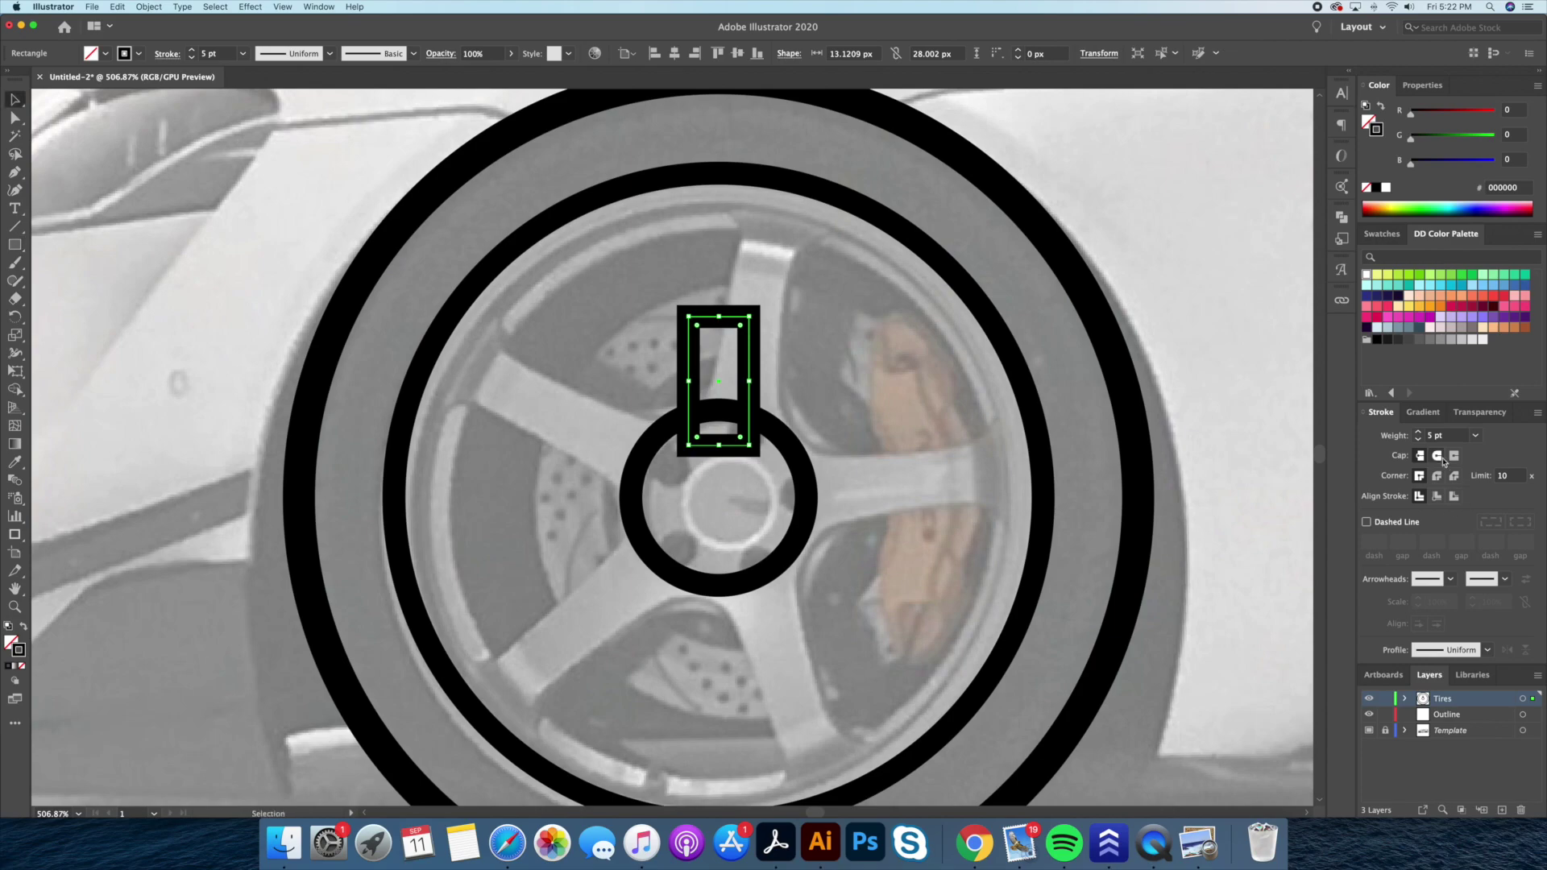
pyautogui.moveTo(719, 243); pyautogui.dragTo(719, 242)
pyautogui.moveTo(719, 445); pyautogui.dragTo(720, 418)
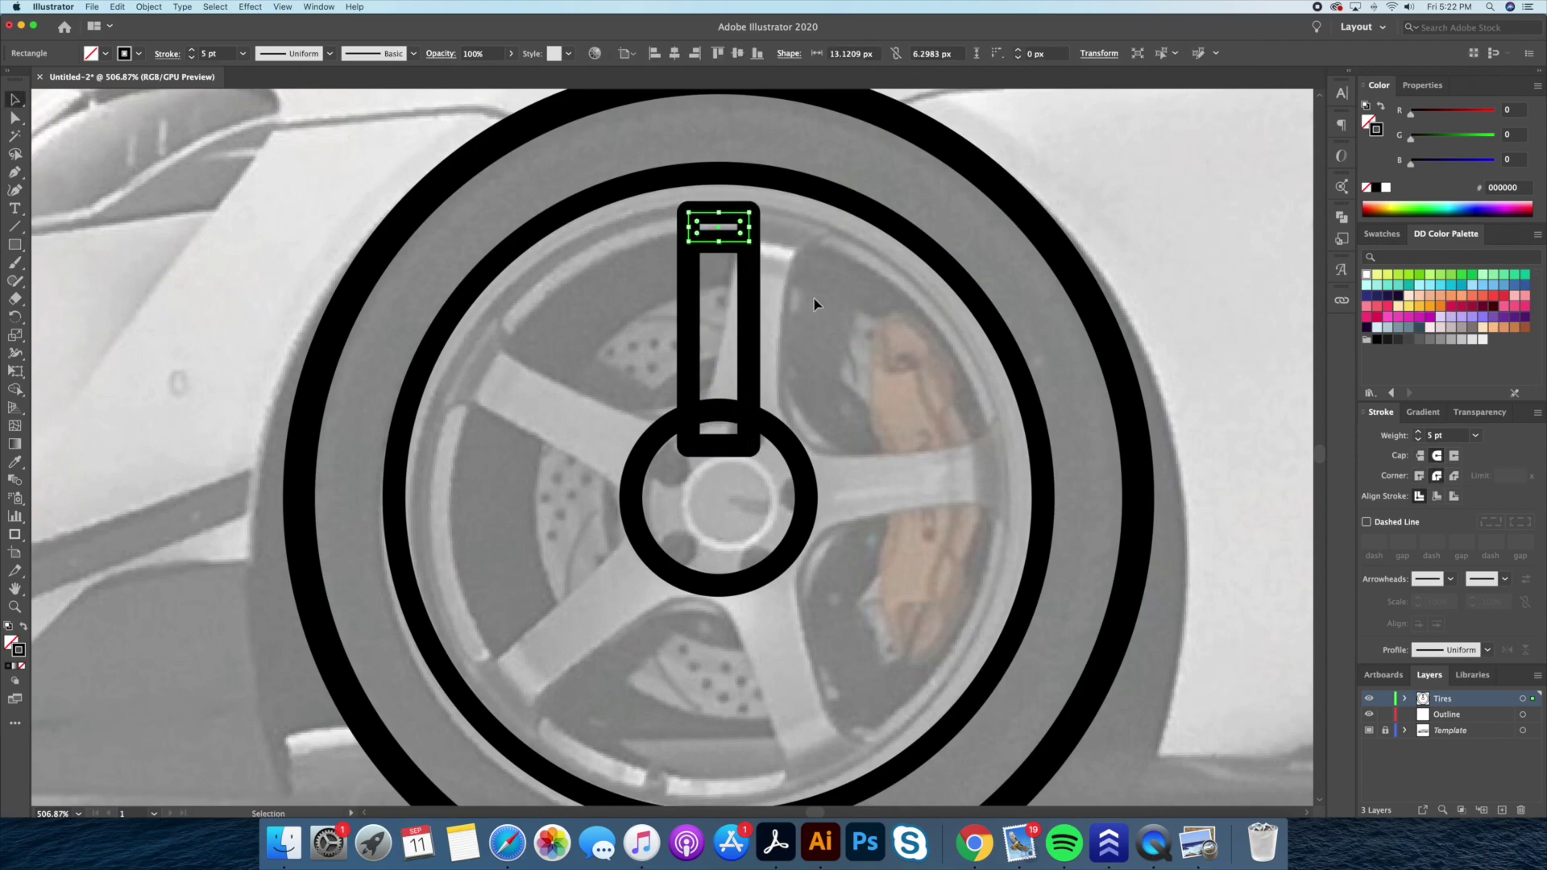
# Taper the spoke's end into a trapezoid and angle its bottom edge
pyautogui.press('a')
pyautogui.moveTo(749, 212); pyautogui.dragTo(759, 214)
pyautogui.moveTo(688, 445); pyautogui.dragTo(768, 429)
pyautogui.scroll(3, 725, 331)
pyautogui.press('v')
# Rotate-copy the spoke around the hub into five spokes and ungroup them
pyautogui.keyDown('alt'); pyautogui.click(727, 555); pyautogui.keyUp('alt')
pyautogui.click(983, 510)
pyautogui.press('super+d')
pyautogui.press('super+d')
pyautogui.press('super+d')
pyautogui.press('v')
pyautogui.press('super+a')
pyautogui.rightClick(667, 622)
pyautogui.click(729, 735)
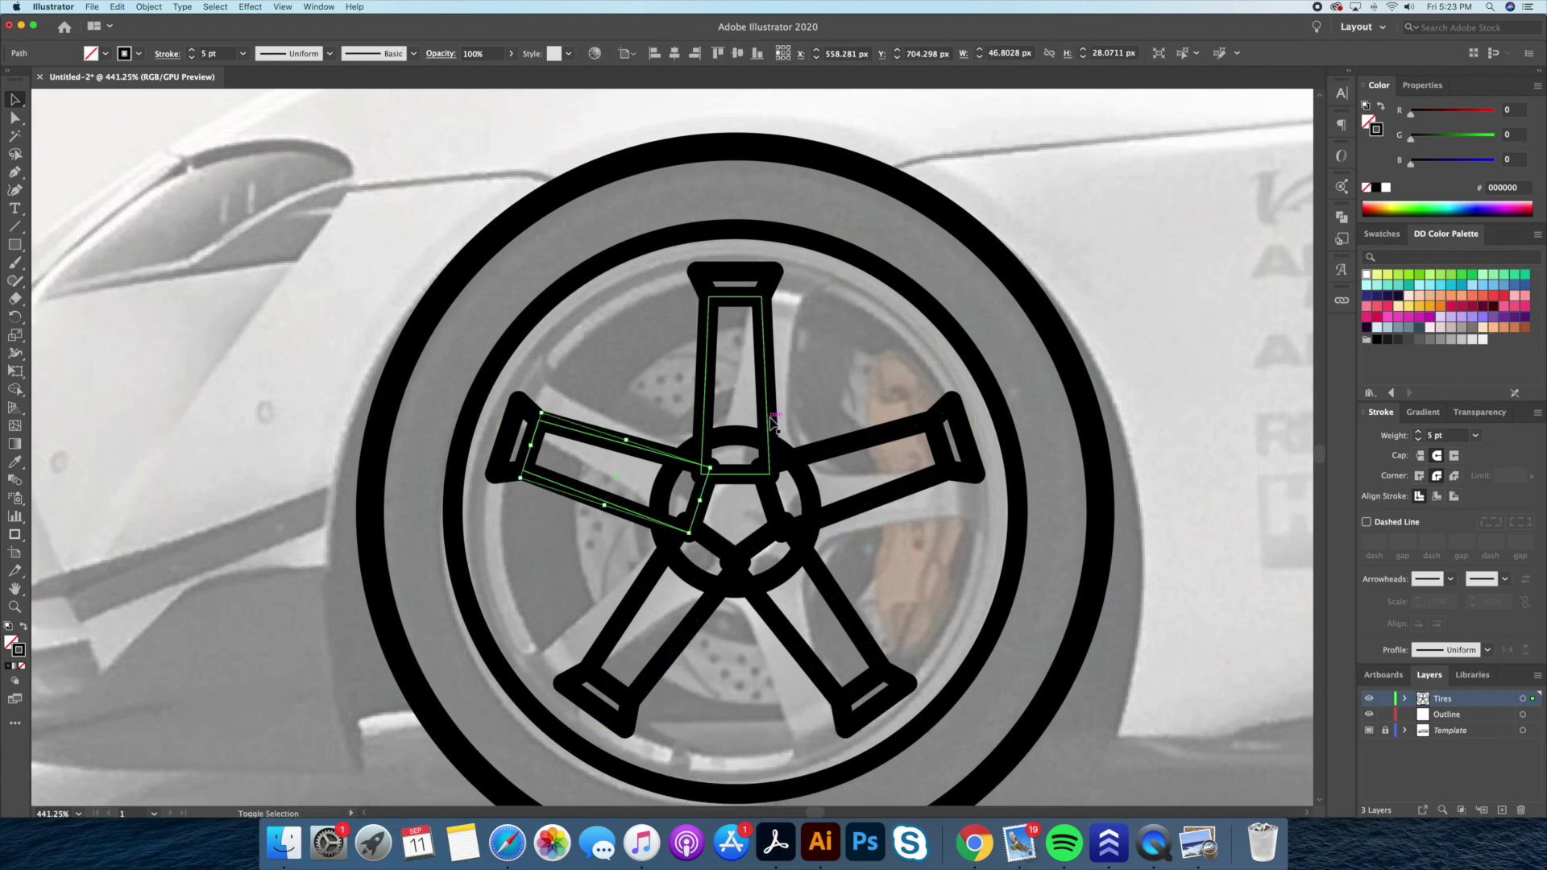
# Unite the five spokes and hub into one outline with Pathfinder
pyautogui.click(1345, 220)
pyautogui.click(1157, 249)
pyautogui.click(866, 374)
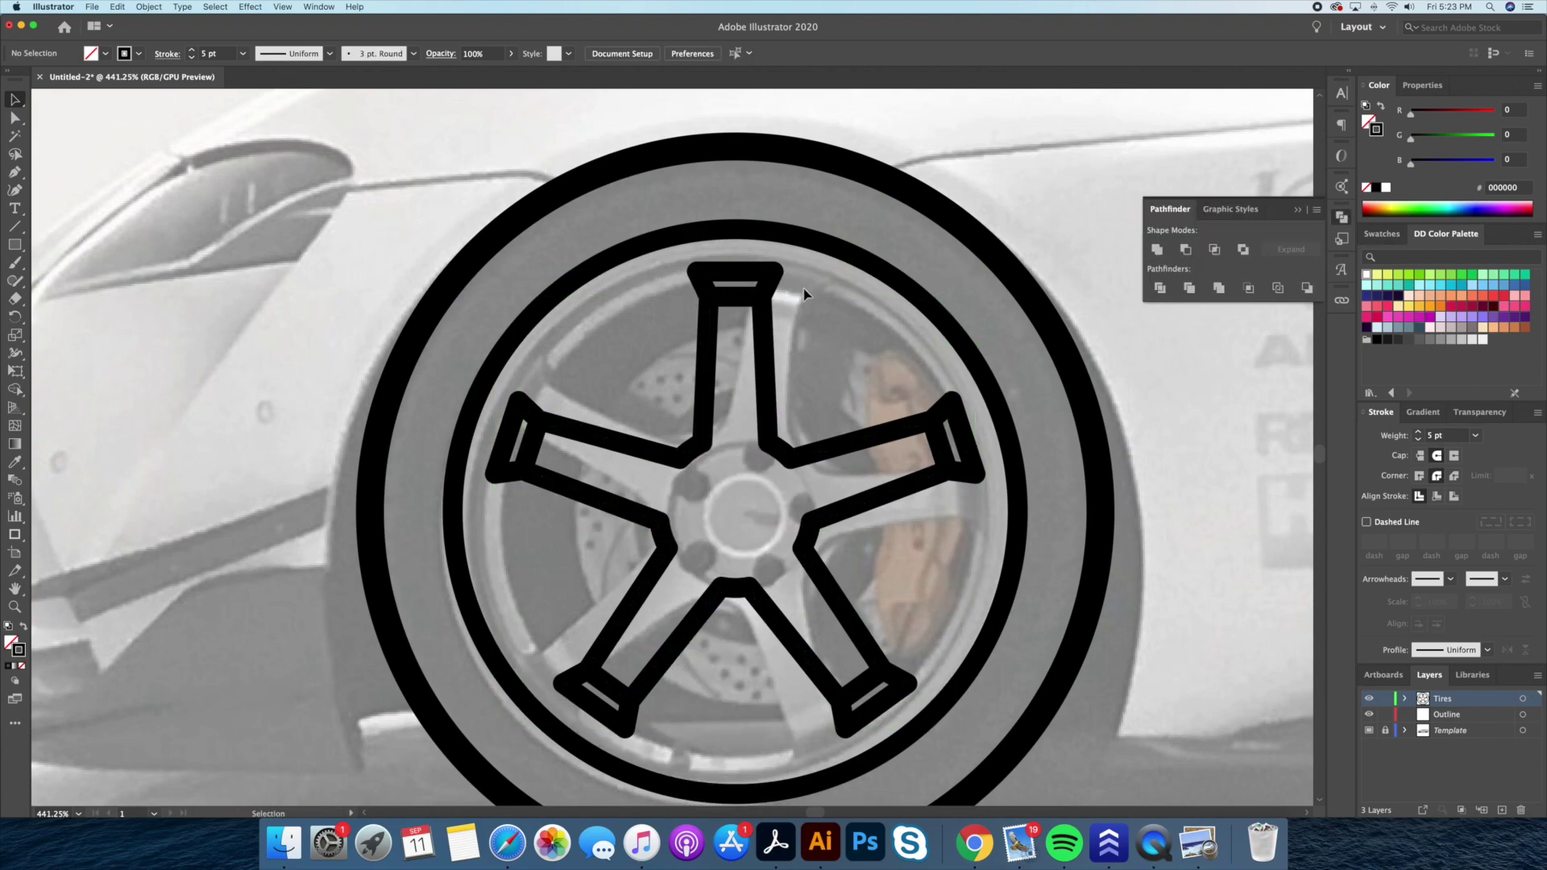
pyautogui.click(766, 339)
pyautogui.click(1154, 250)
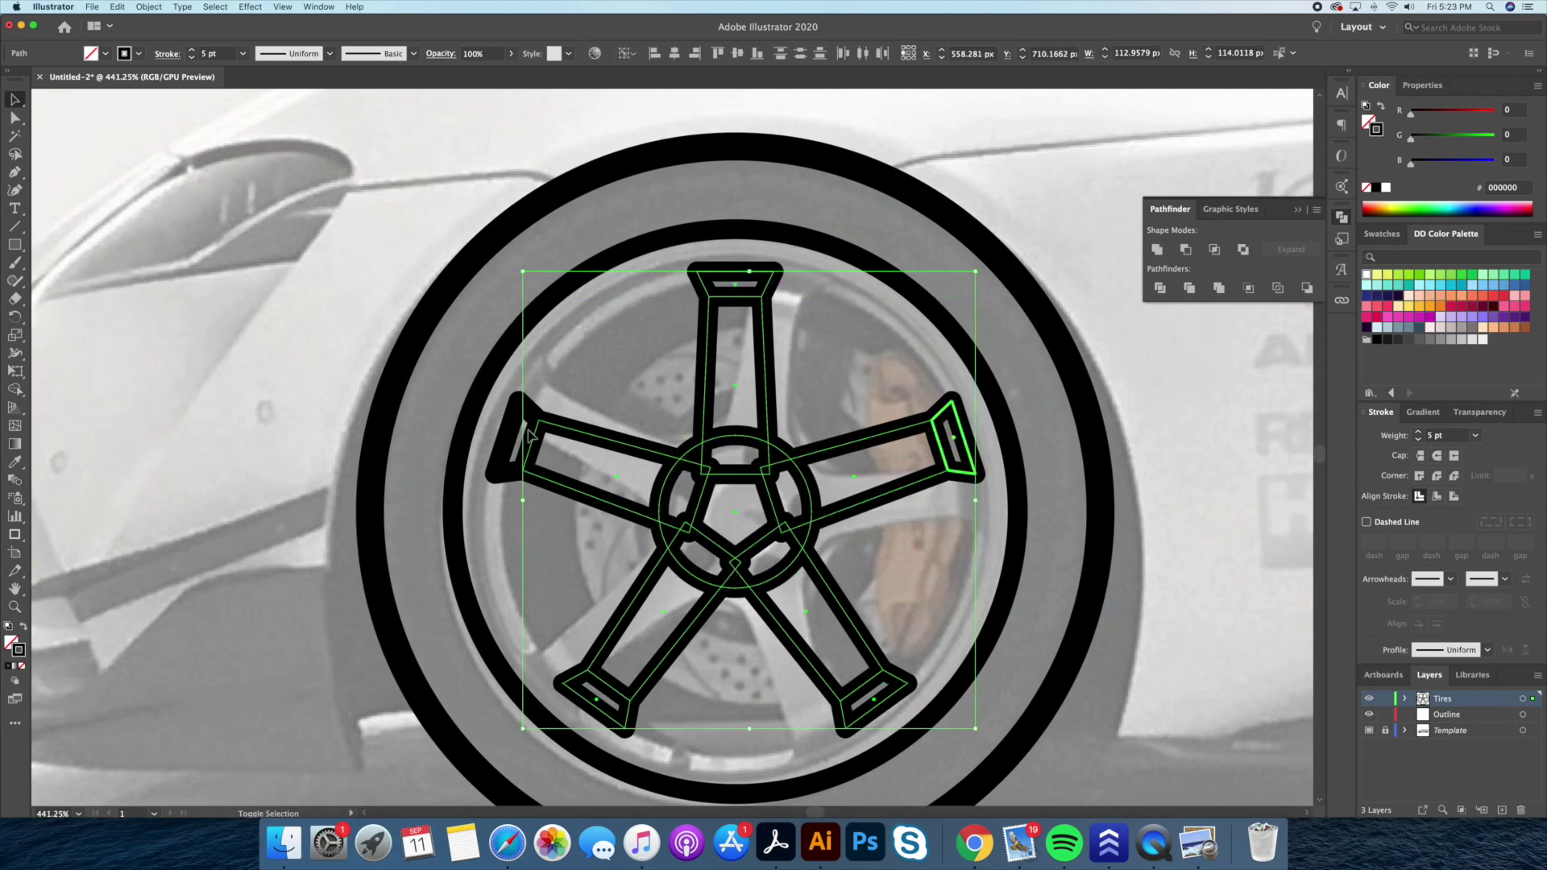
pyautogui.click(1154, 251)
pyautogui.click(1198, 438)
# Resize the inner ring to fit the rim, toggling the template photo to check
pyautogui.click(996, 395)
pyautogui.moveTo(1020, 227); pyautogui.dragTo(981, 265)
pyautogui.click(1201, 553)
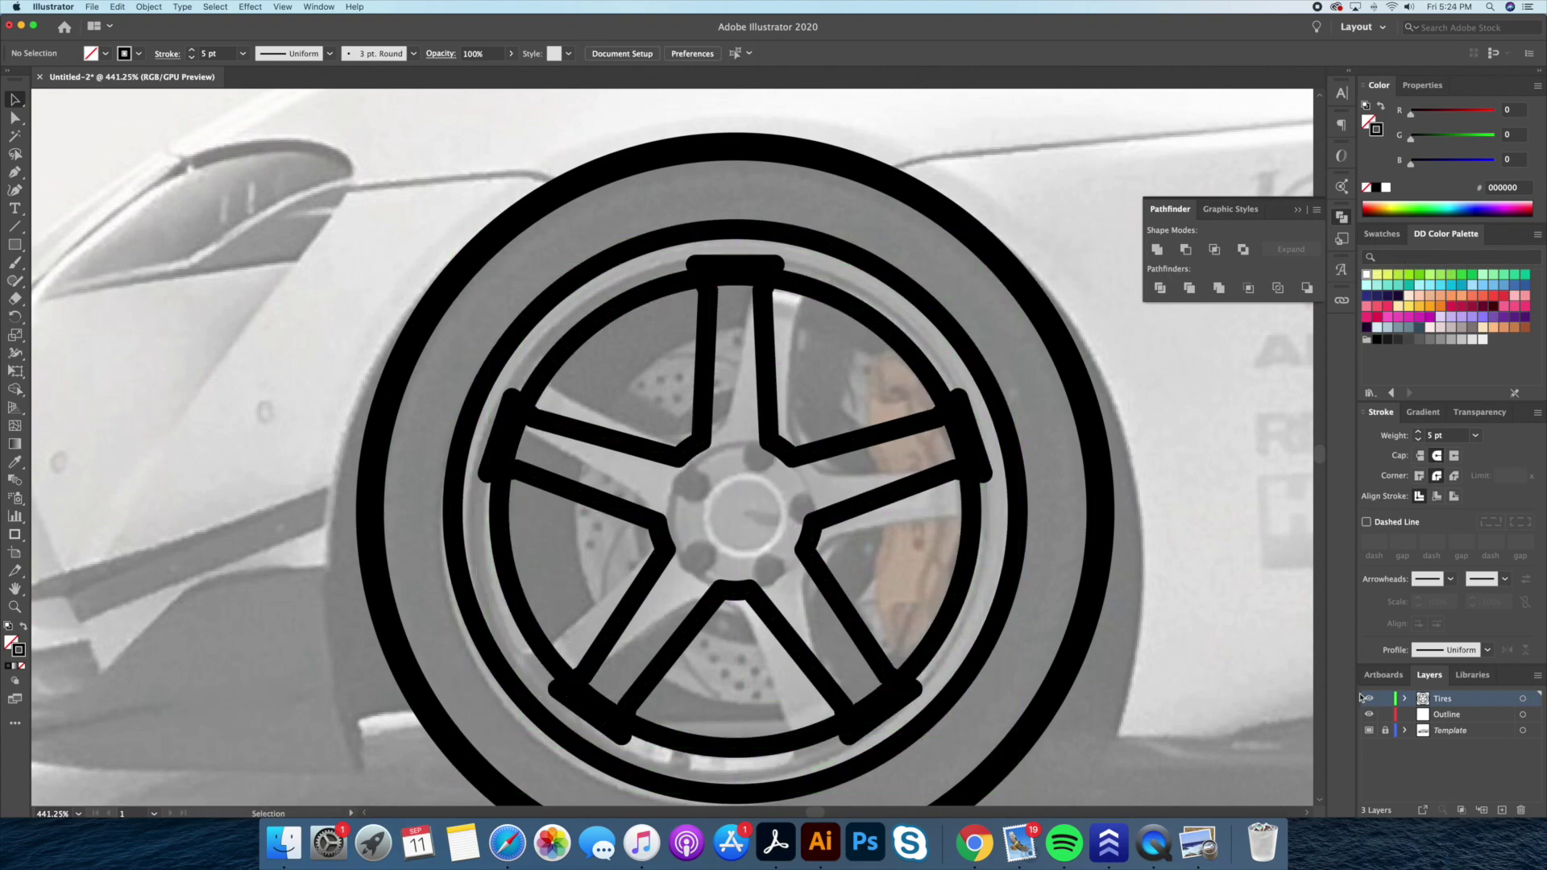
pyautogui.press('super+shift+w')
pyautogui.scroll(-1, 486, 457)
pyautogui.press('super+shift+w')
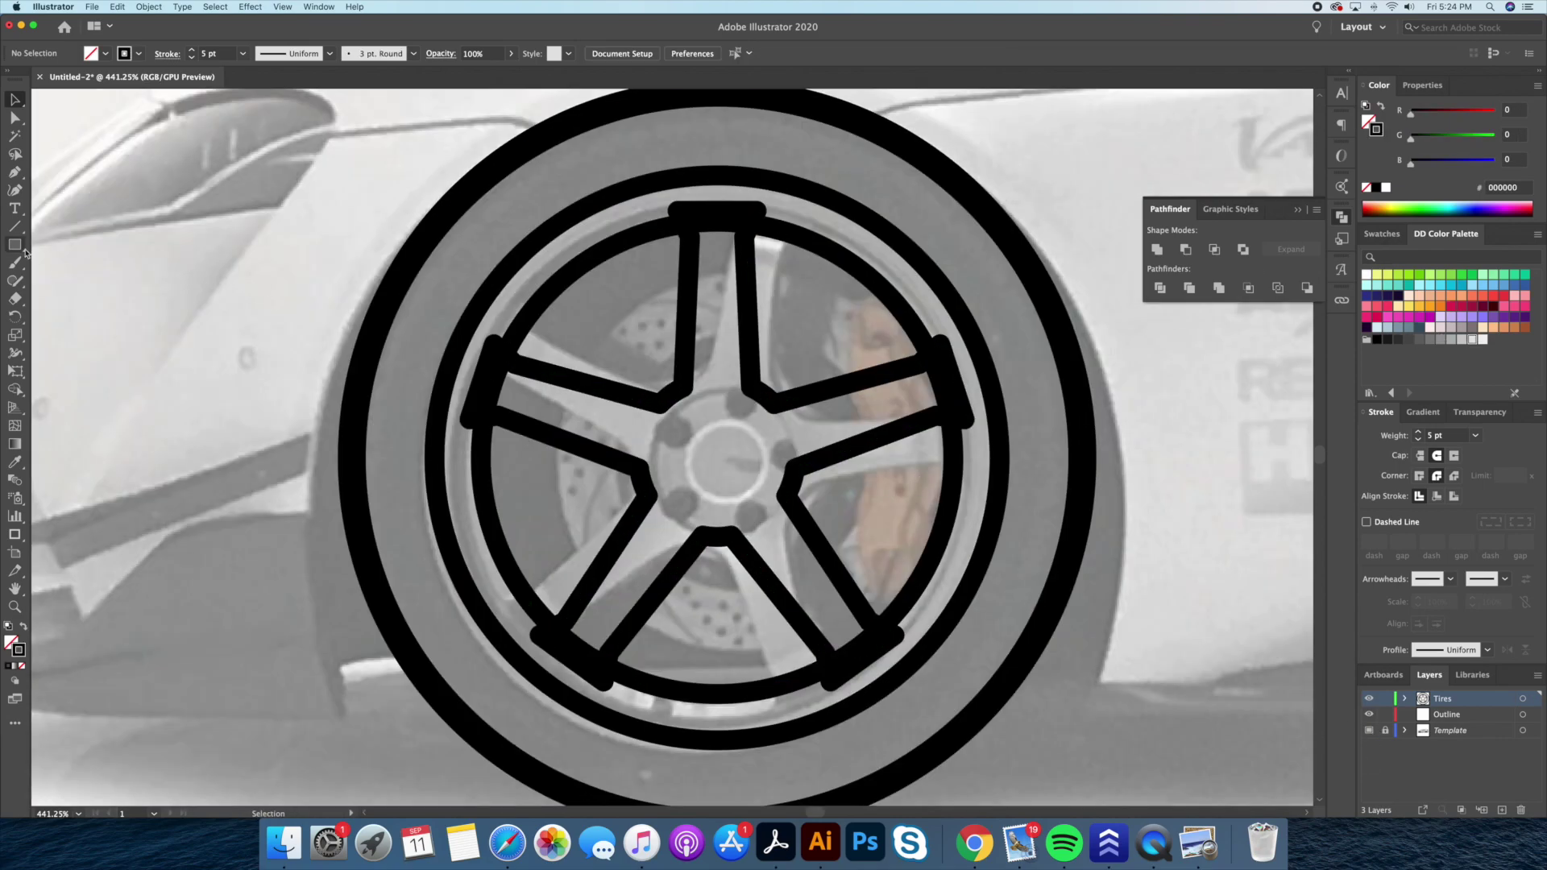
# Copy the thin inner ellipse to make a small 4 pt hub circle at centre
pyautogui.click(899, 238)
pyautogui.press('super+f')
pyautogui.press('super+shift+a')
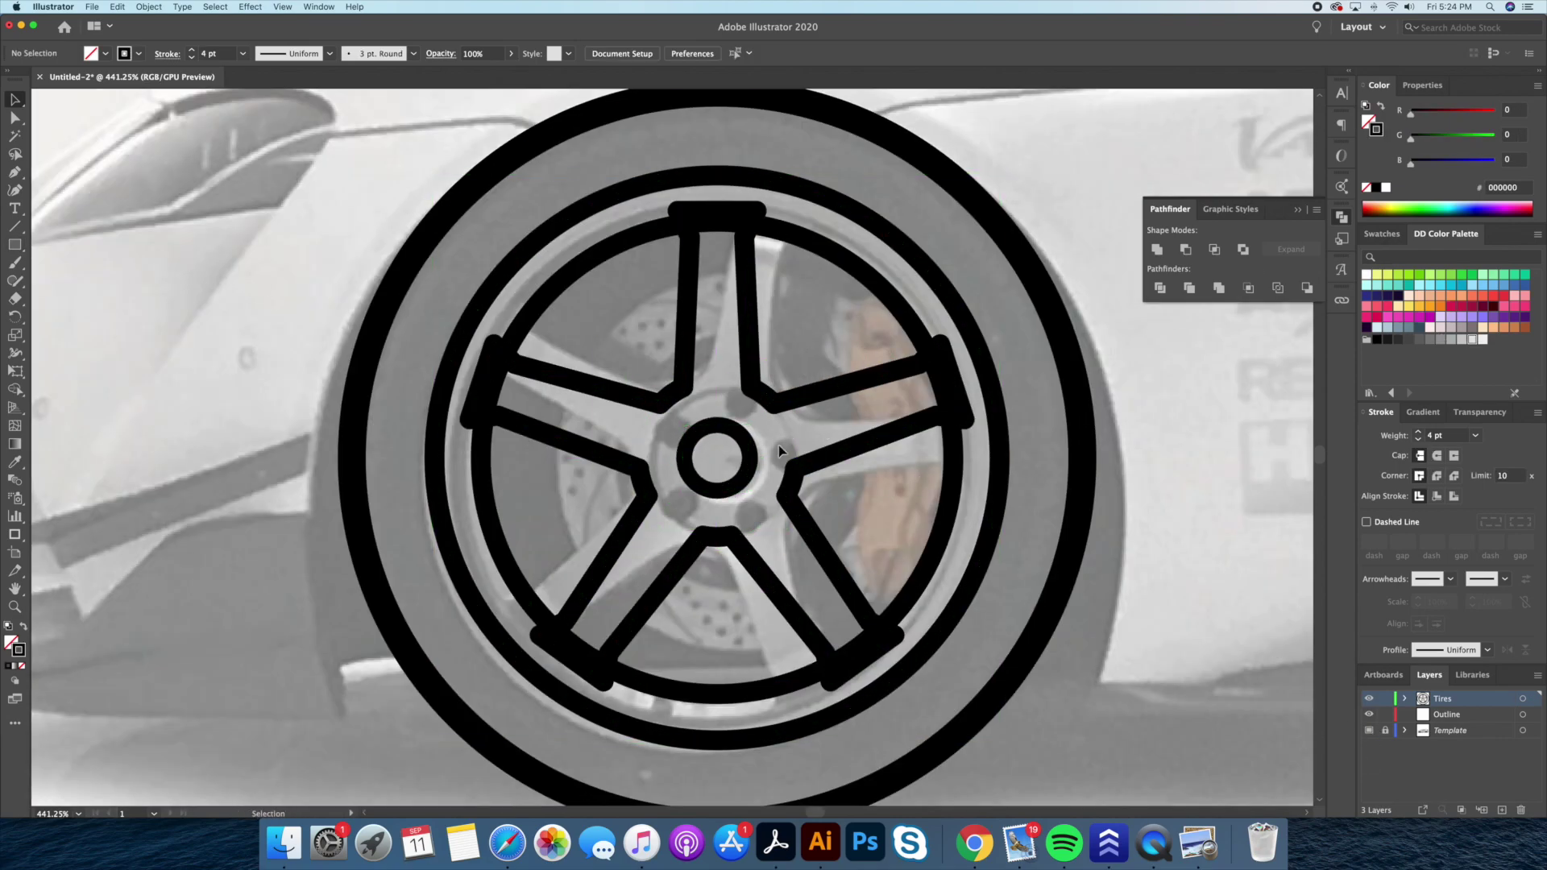
# Draw a small bolt circle above the hub and hide the template photo
pyautogui.press('z')
pyautogui.click(814, 378)
pyautogui.moveTo(15, 245); pyautogui.dragTo(73, 278)
pyautogui.press('super+shift+w')
pyautogui.moveTo(671, 379); pyautogui.dragTo(743, 451)
pyautogui.press('v')
pyautogui.click(785, 515)
pyautogui.press('super+shift+a')
# Make the bolt a solid black dot and rotate-copy it into five lug bolts
pyautogui.click(711, 409)
pyautogui.hotkey('shift', 'x')
pyautogui.keyDown('alt'); pyautogui.click(709, 545); pyautogui.keyUp('alt')
pyautogui.press('Return')
pyautogui.press('super+d')
pyautogui.press('super+d')
pyautogui.press('super+d')
pyautogui.press('super+0')
pyautogui.press('super+shift+a')
# Taper the tread mark at the tire top with the Width tool
pyautogui.scroll(5, 787, 214)
pyautogui.click(738, 270)
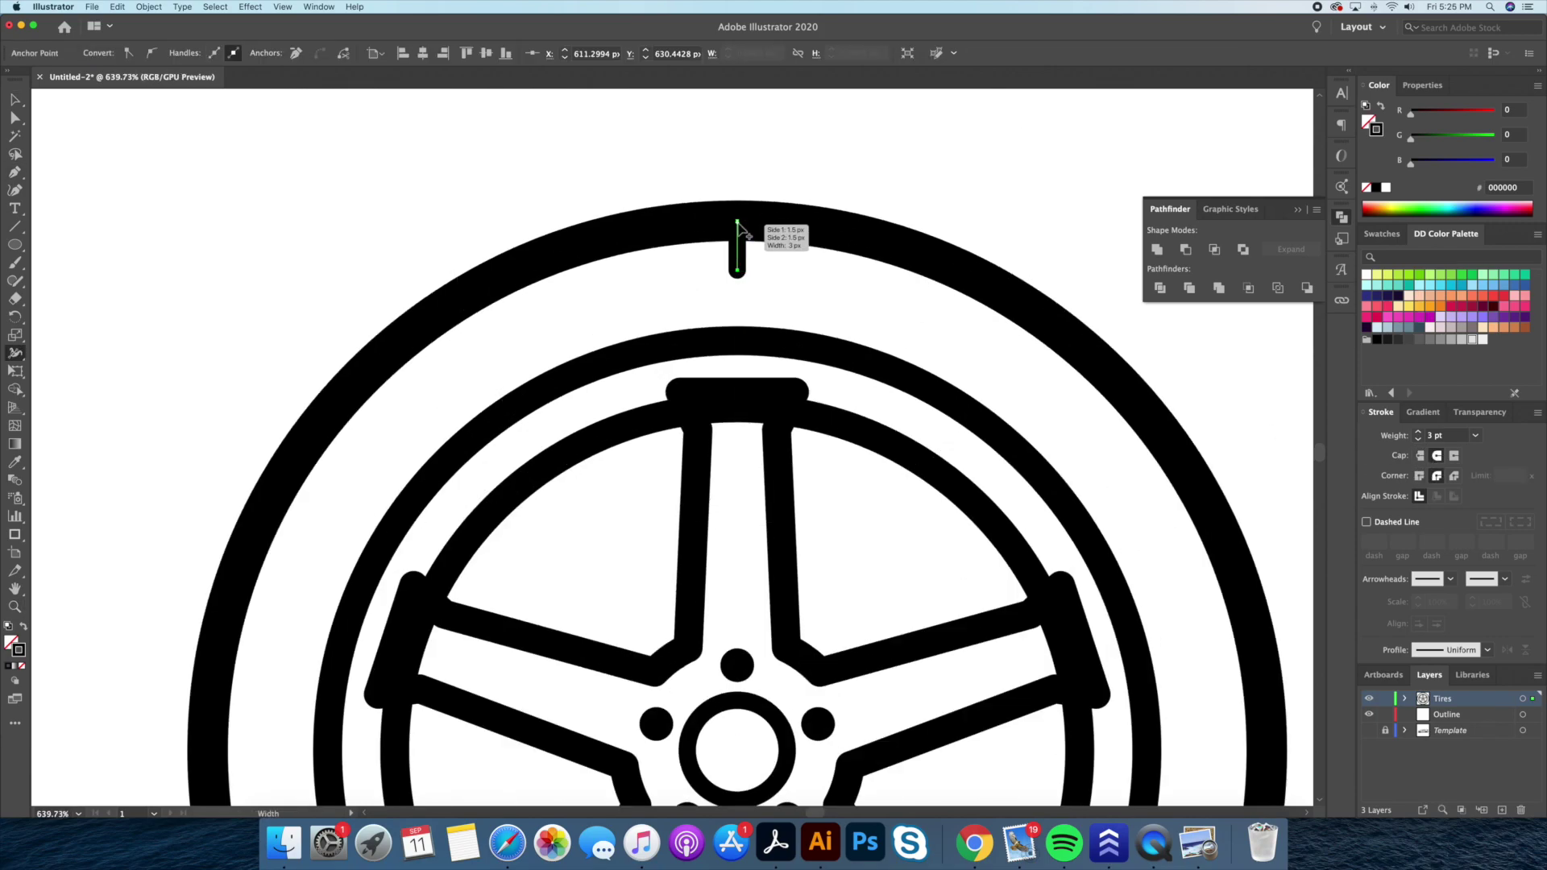
pyautogui.moveTo(755, 224); pyautogui.dragTo(756, 225)
pyautogui.press('v')
pyautogui.scroll(4, 755, 226)
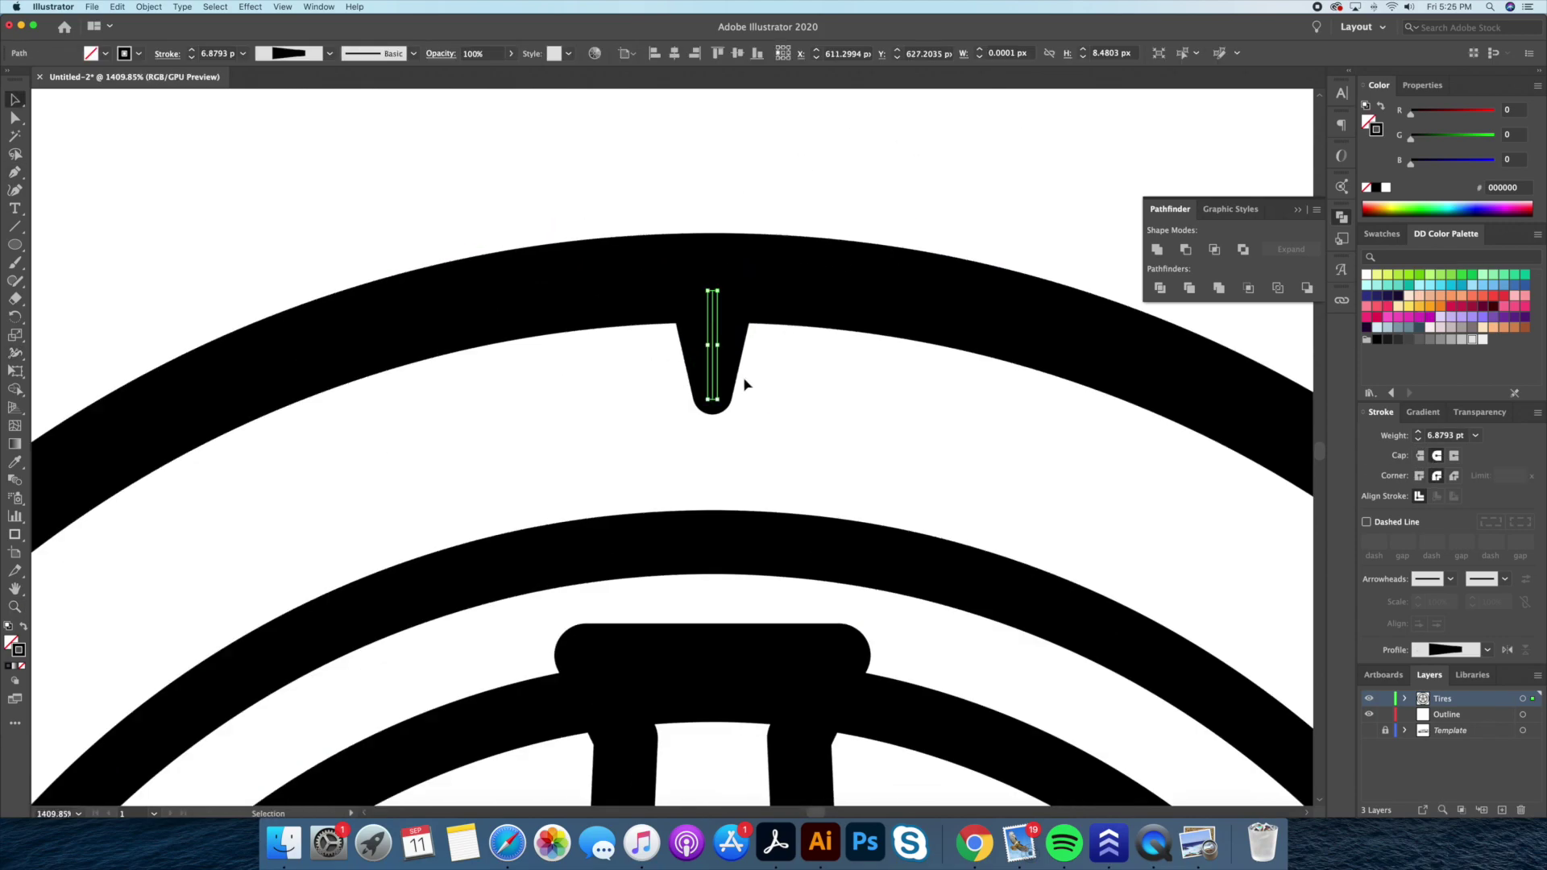
pyautogui.moveTo(729, 406); pyautogui.dragTo(806, 407)
pyautogui.press('z')
pyautogui.scroll(-4, 864, 200)
# Rotate-copy the tapered tread mark repeatedly all around the tire
pyautogui.keyDown('alt'); pyautogui.click(837, 596); pyautogui.keyUp('alt')
pyautogui.click(977, 515)
pyautogui.hotkey('ctrl', 'd')
pyautogui.hotkey('ctrl', 'd')
pyautogui.hotkey('ctrl', 'd')
pyautogui.scroll(-3, 886, 197)
pyautogui.scroll(-3, 884, 173)
pyautogui.scroll(4, 840, 300)
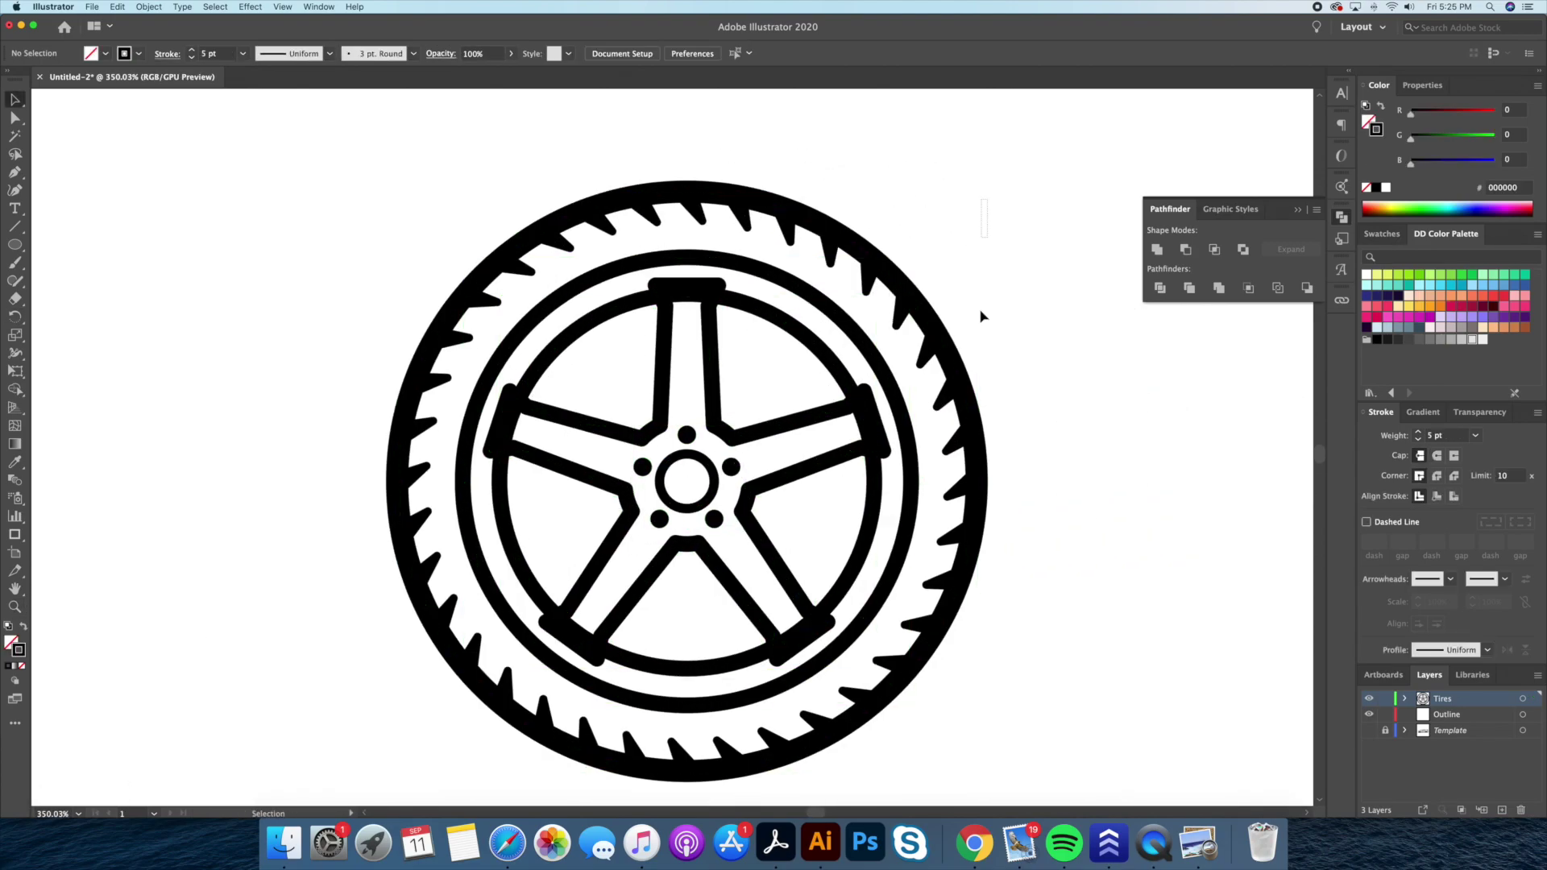
# Convert the whole wheel's strokes to solid shapes with Object > Path > Outline Stroke
pyautogui.hotkey('ctrl', 'a')
pyautogui.click(149, 7)
pyautogui.click(403, 386)
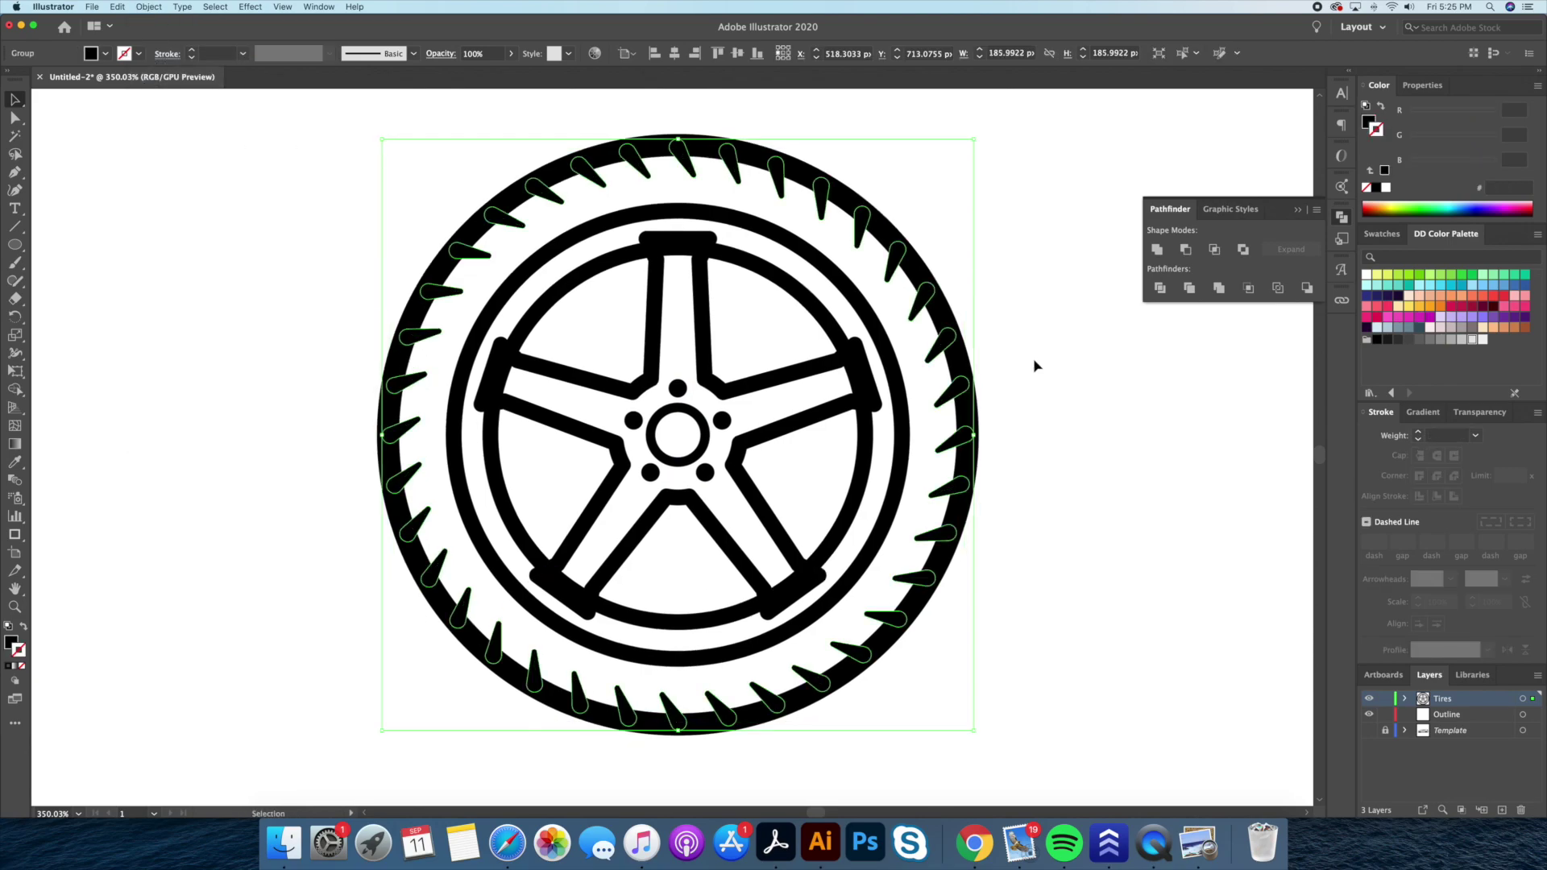
pyautogui.click(1034, 366)
pyautogui.scroll(-3, 1034, 367)
pyautogui.scroll(4, 725, 484)
# Undo a stray ellipse, then fill the outer tire dark grey and send it backward
pyautogui.moveTo(842, 582); pyautogui.dragTo(844, 583)
pyautogui.hotkey('ctrl', 'z')
pyautogui.scroll(-1, 1055, 548)
pyautogui.press('v')
pyautogui.click(1046, 483)
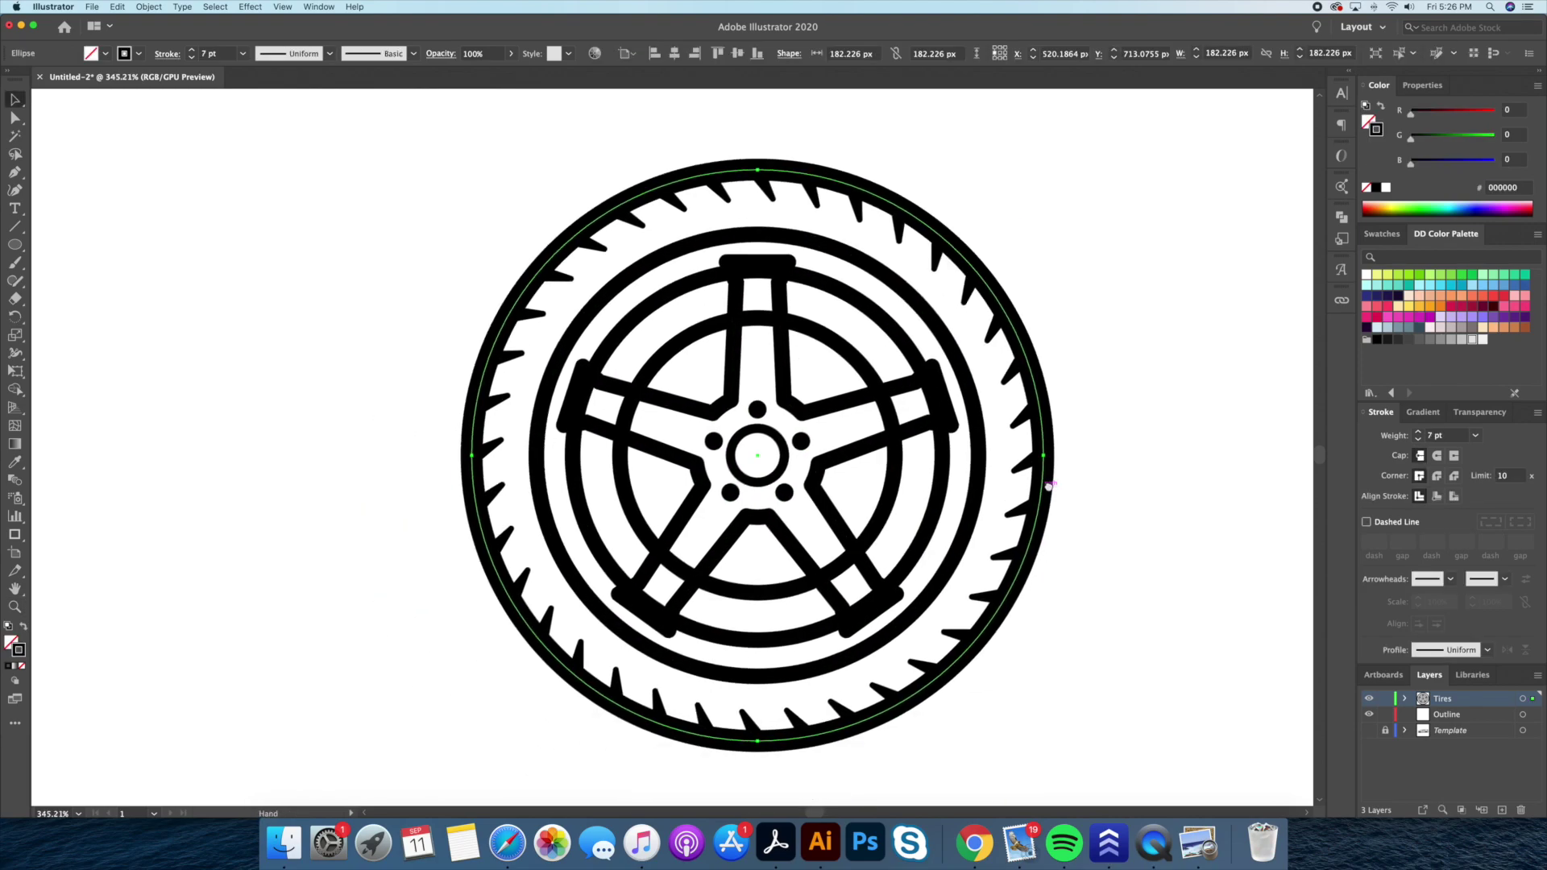
pyautogui.click(24, 626)
pyautogui.hotkey('ctrl', 'shift', '[')
# Turn the rim ellipse into a light grey fill sent behind the spokes
pyautogui.click(964, 372)
pyautogui.hotkey('shift', 'x')
pyautogui.click(1461, 339)
pyautogui.hotkey('ctrl', 'shift', '[')
pyautogui.hotkey('ctrl', 'shift', 'a')
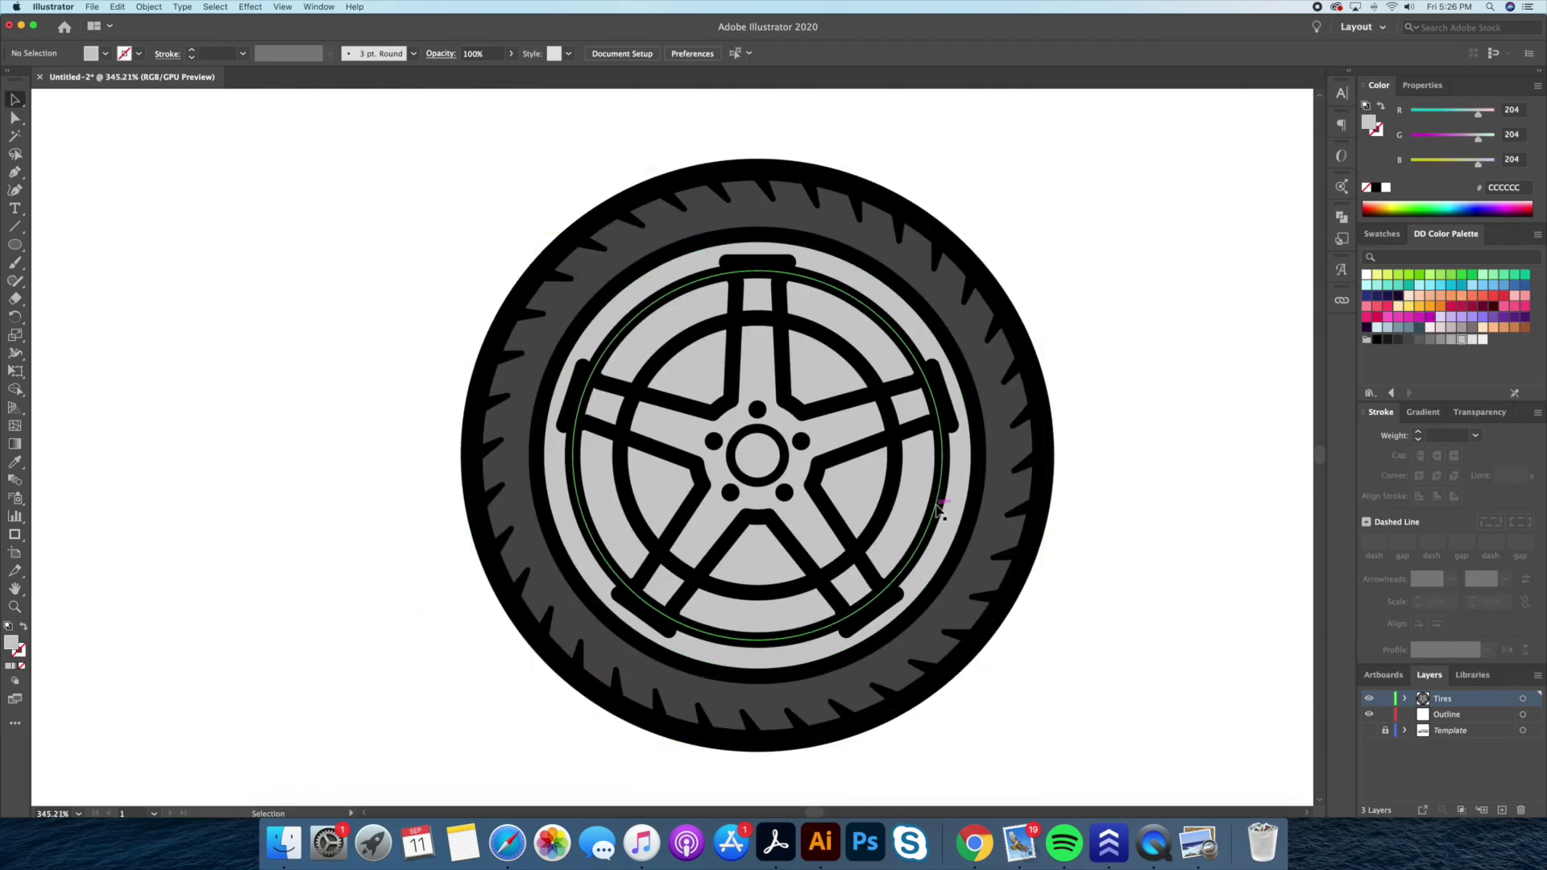
# Fill the inner barrel dark grey behind the spokes and fill the spokes light grey
pyautogui.click(939, 510)
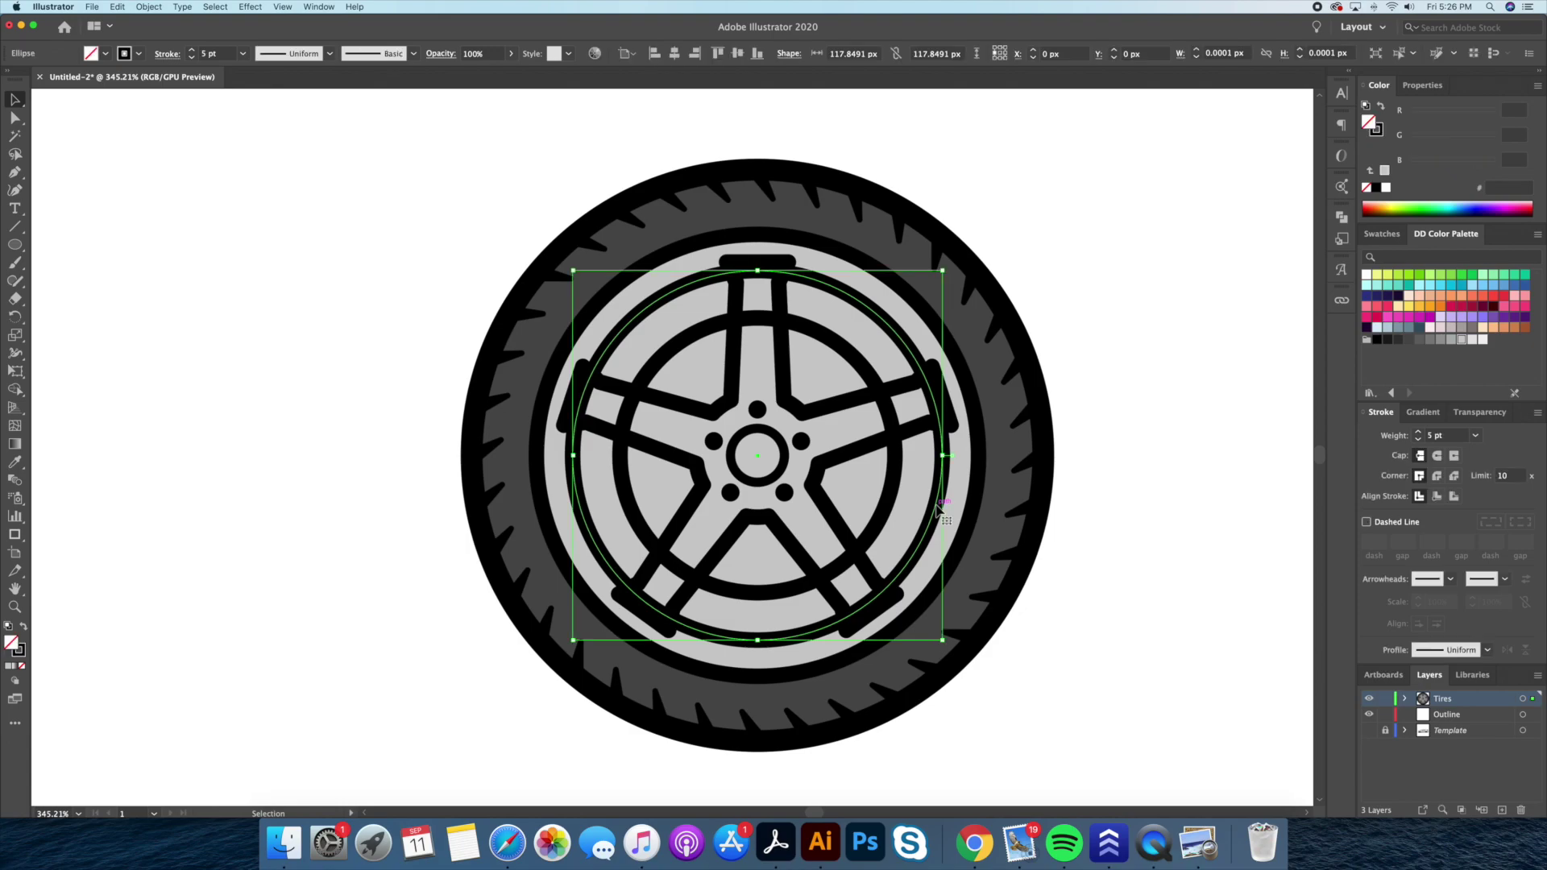
pyautogui.press('a')
pyautogui.click(1381, 108)
pyautogui.hotkey('ctrl', '[')
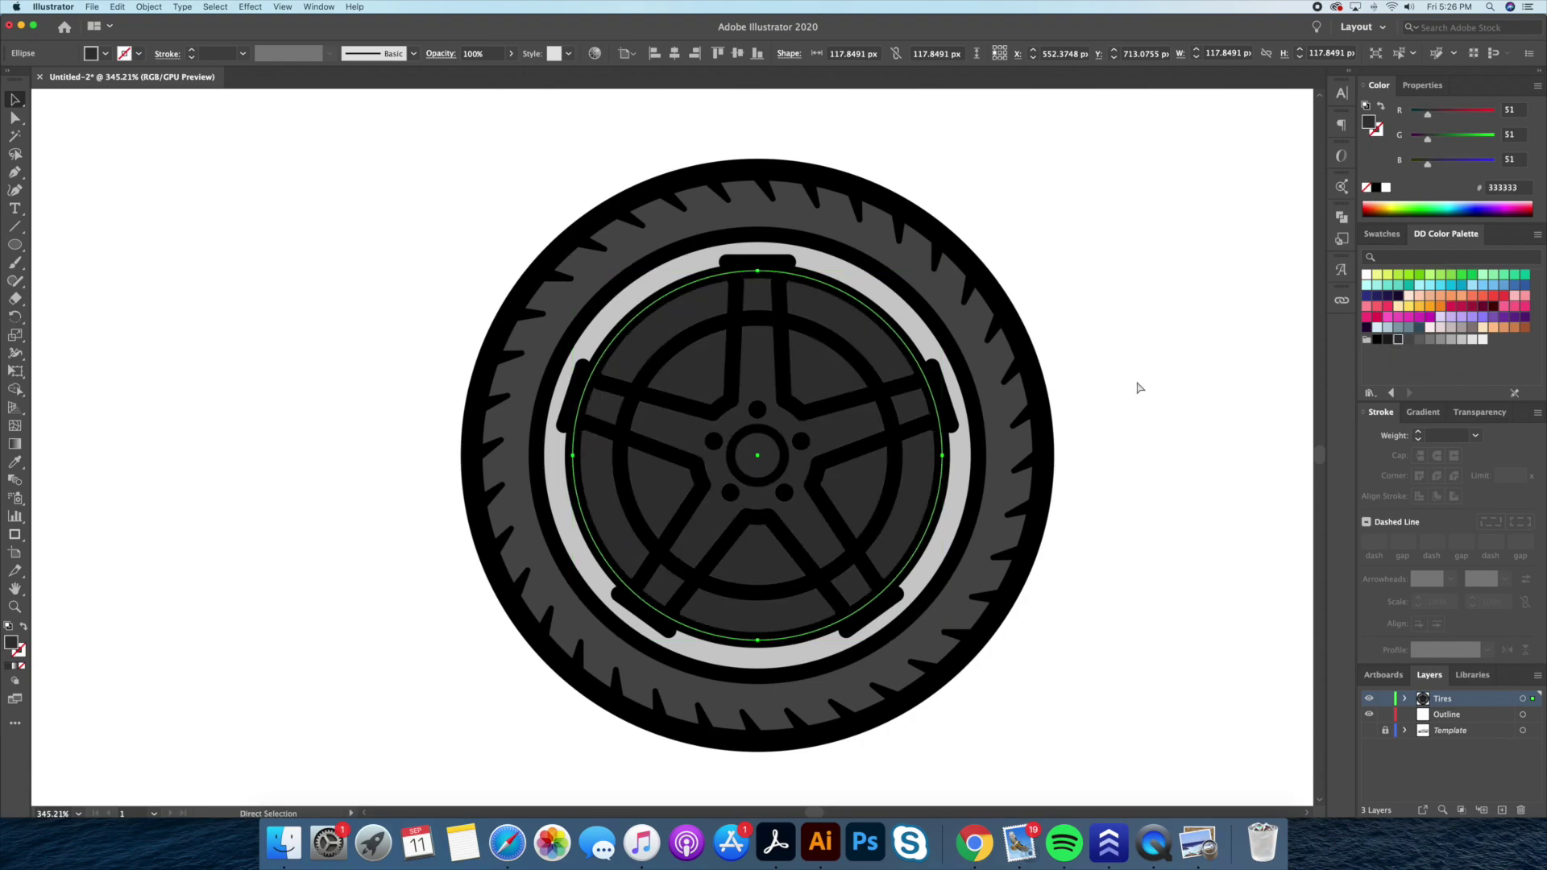
pyautogui.click(859, 406)
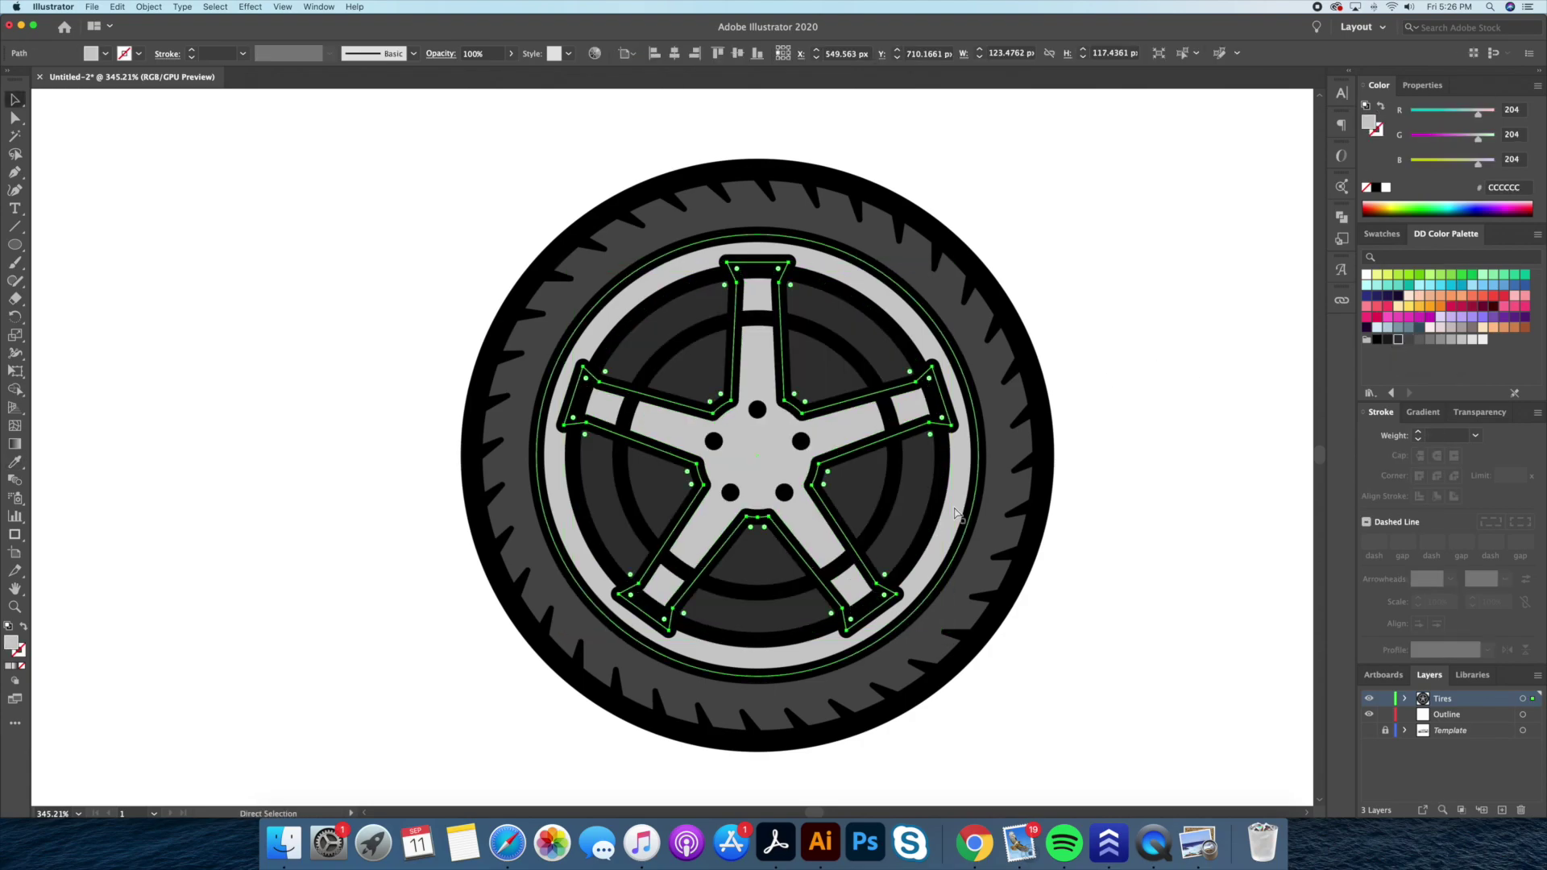
pyautogui.press('v')
pyautogui.click(893, 503)
pyautogui.press('v')
# Give the hub ellipses lighter grey fills, pasting a hub copy behind
pyautogui.click(782, 465)
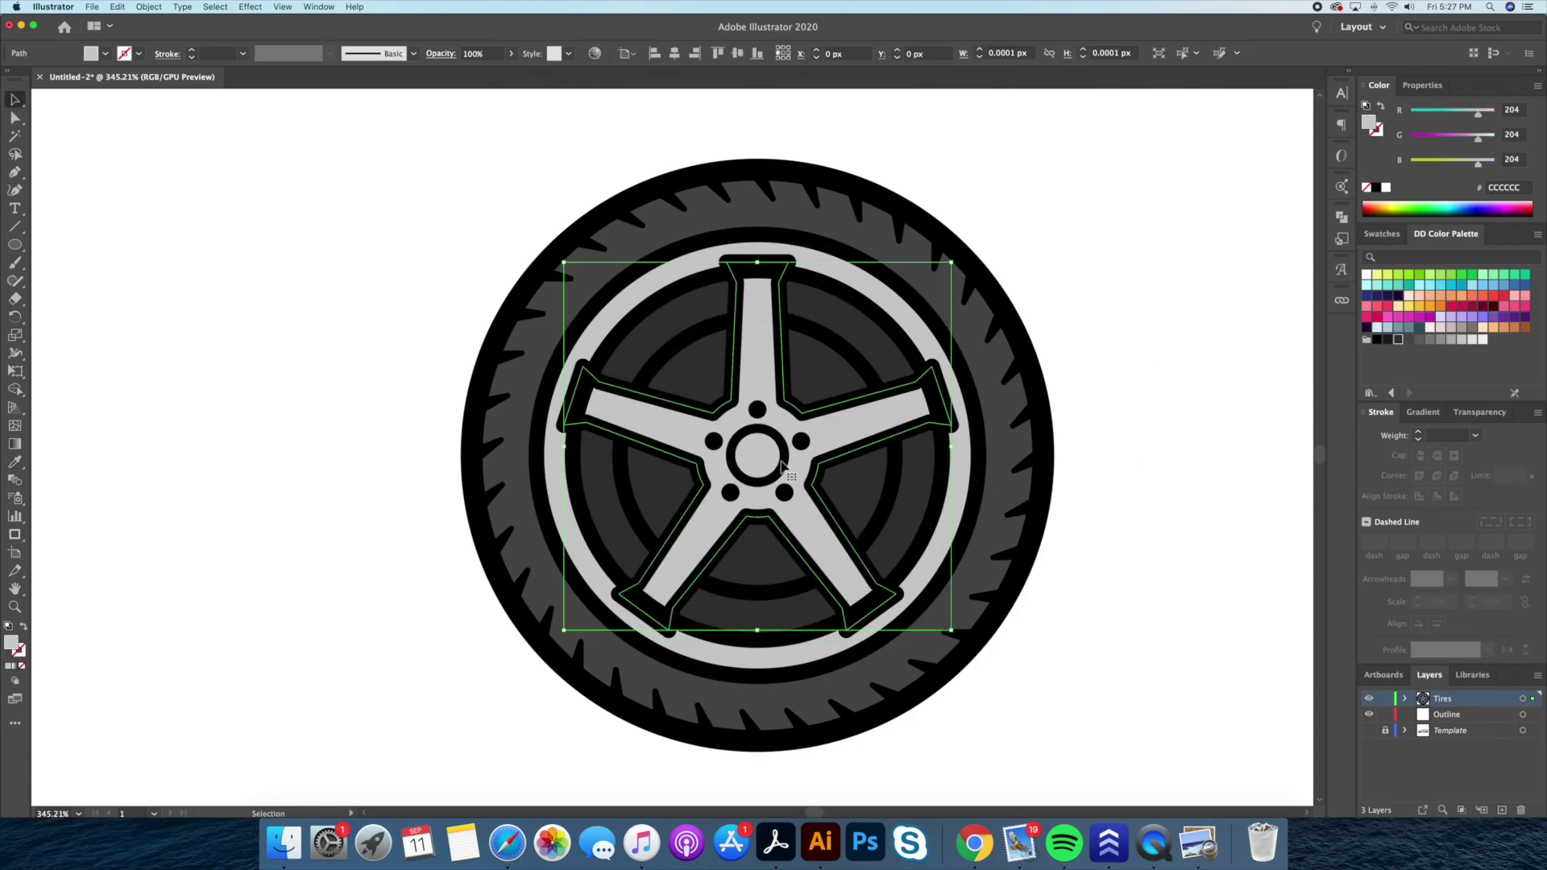
pyautogui.press('a')
pyautogui.click(861, 326)
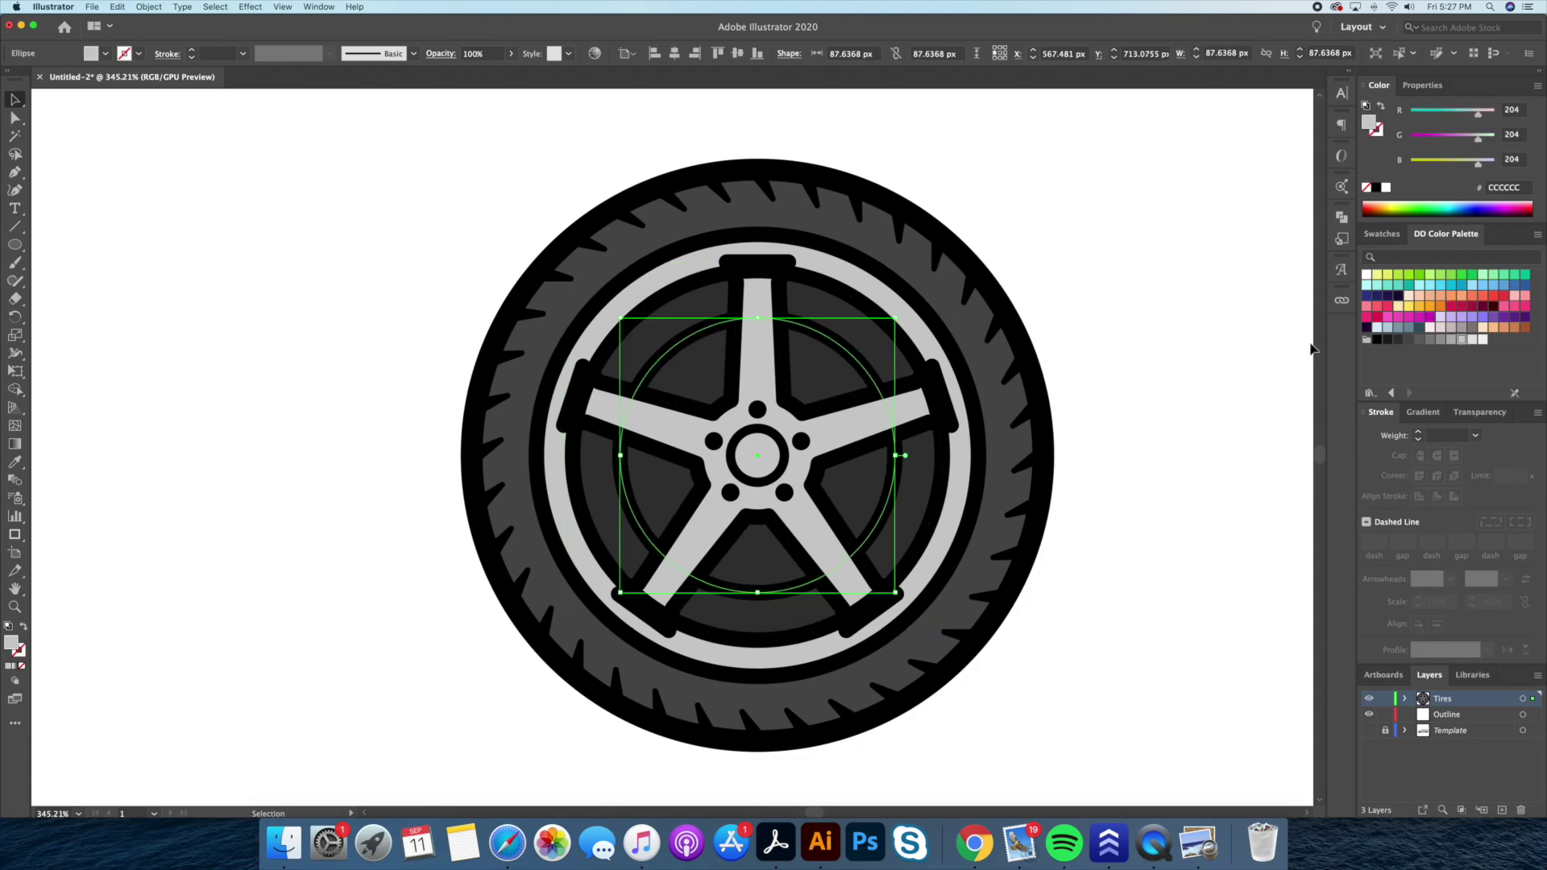
pyautogui.press('z')
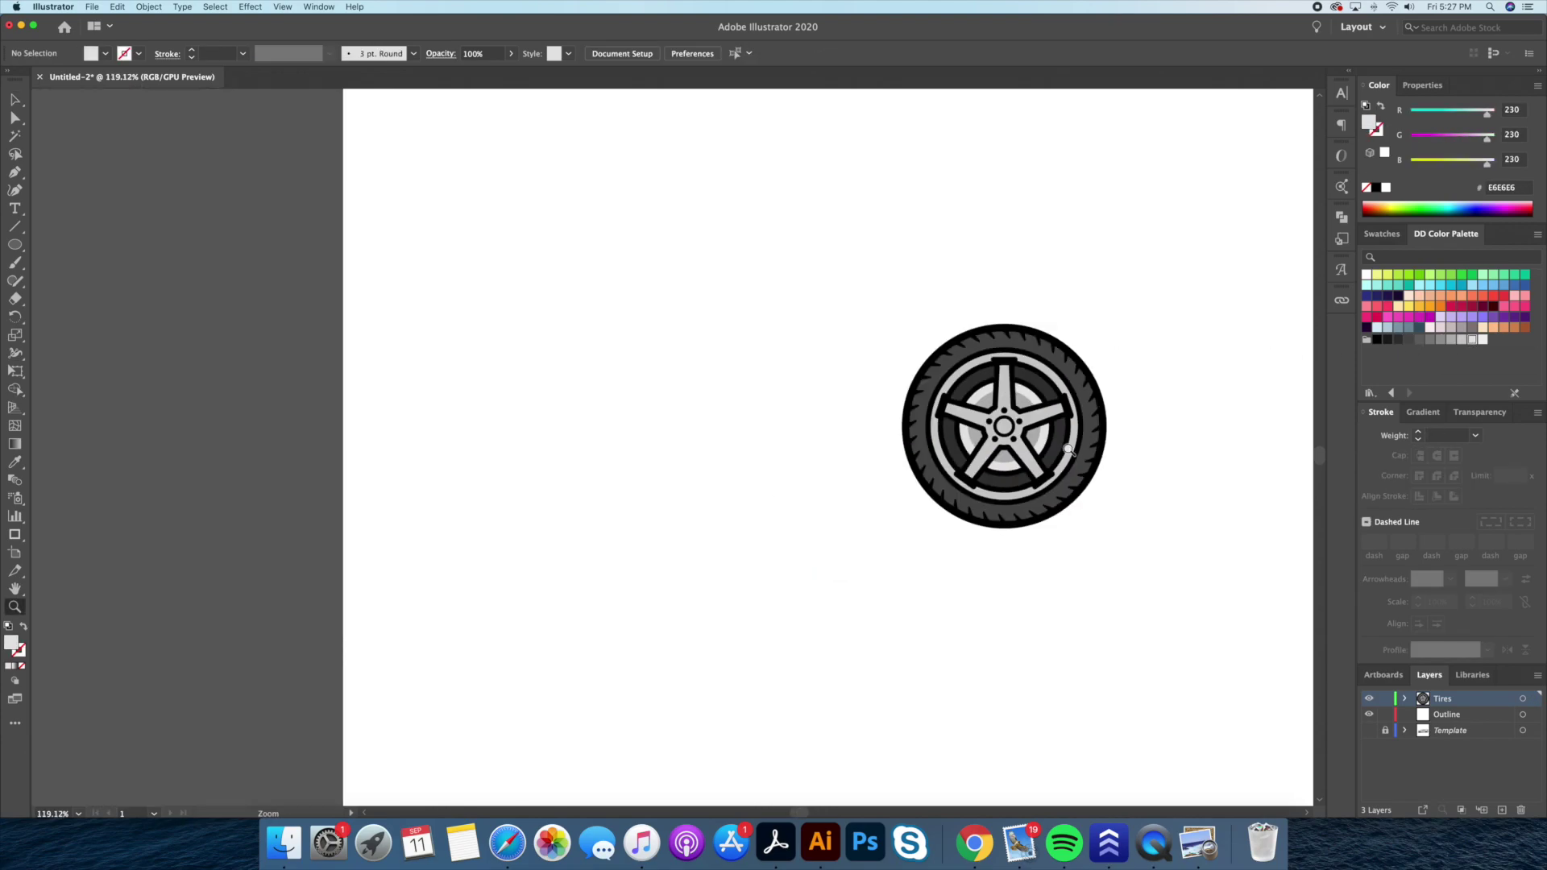
pyautogui.moveTo(861, 327); pyautogui.dragTo(1017, 460)
pyautogui.click(1017, 460)
pyautogui.press('v')
pyautogui.click(922, 233)
pyautogui.press('a')
pyautogui.press('v')
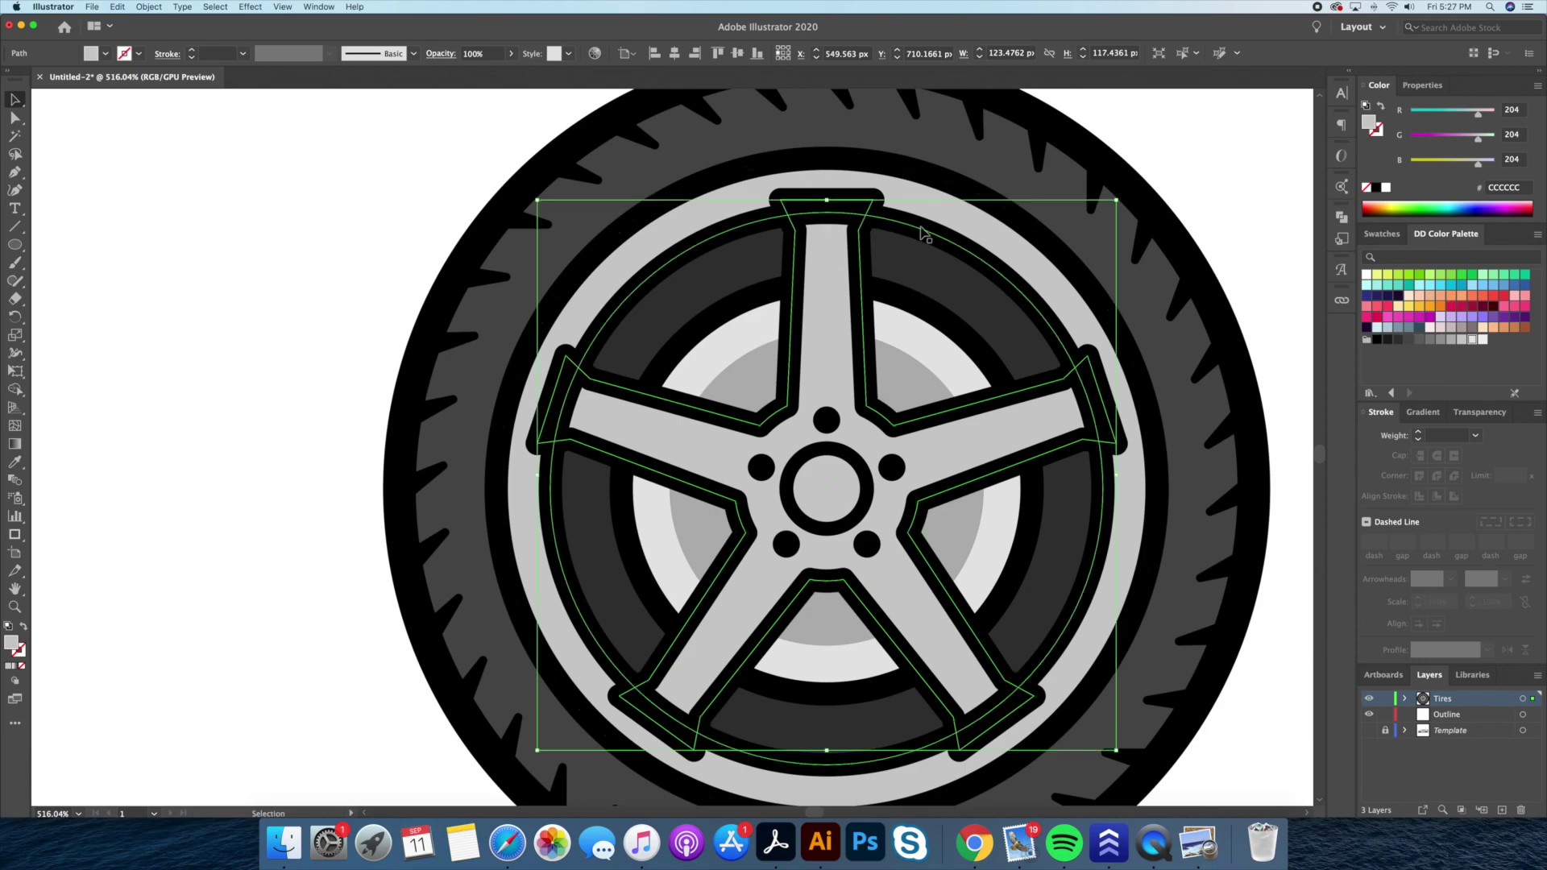
pyautogui.press('super+0')
pyautogui.click(14, 244)
# Draw a rectangle beside the wheel, round its top corners and flatten it into a caliper
pyautogui.click(88, 246)
pyautogui.hscroll(5, 806, 403)
pyautogui.moveTo(751, 391); pyautogui.dragTo(894, 474)
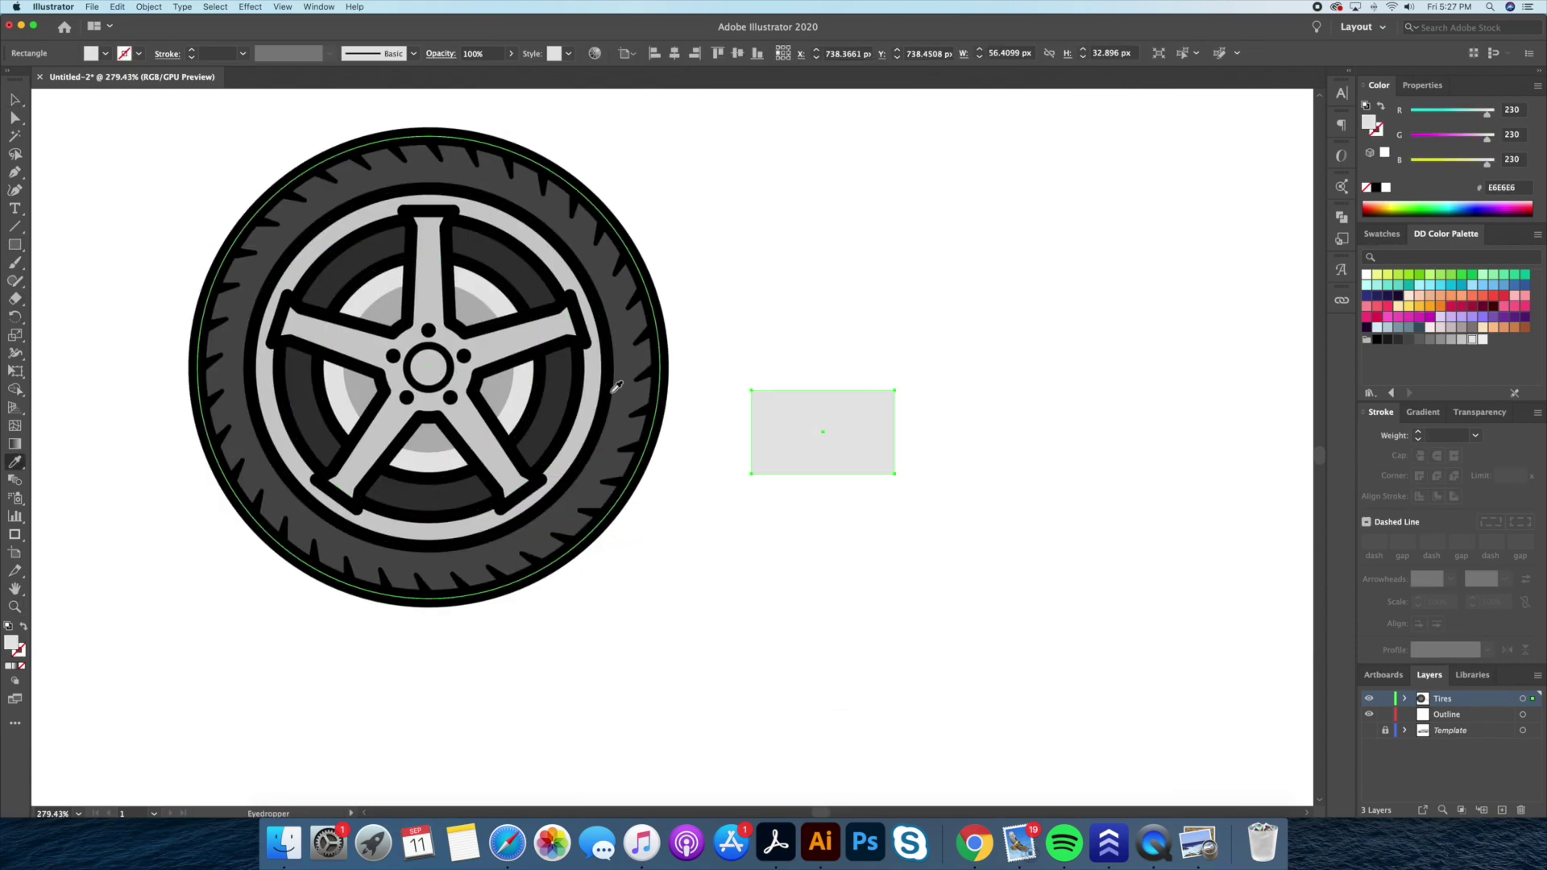
pyautogui.scroll(3, 857, 403)
pyautogui.press('a')
pyautogui.moveTo(750, 486); pyautogui.dragTo(747, 483)
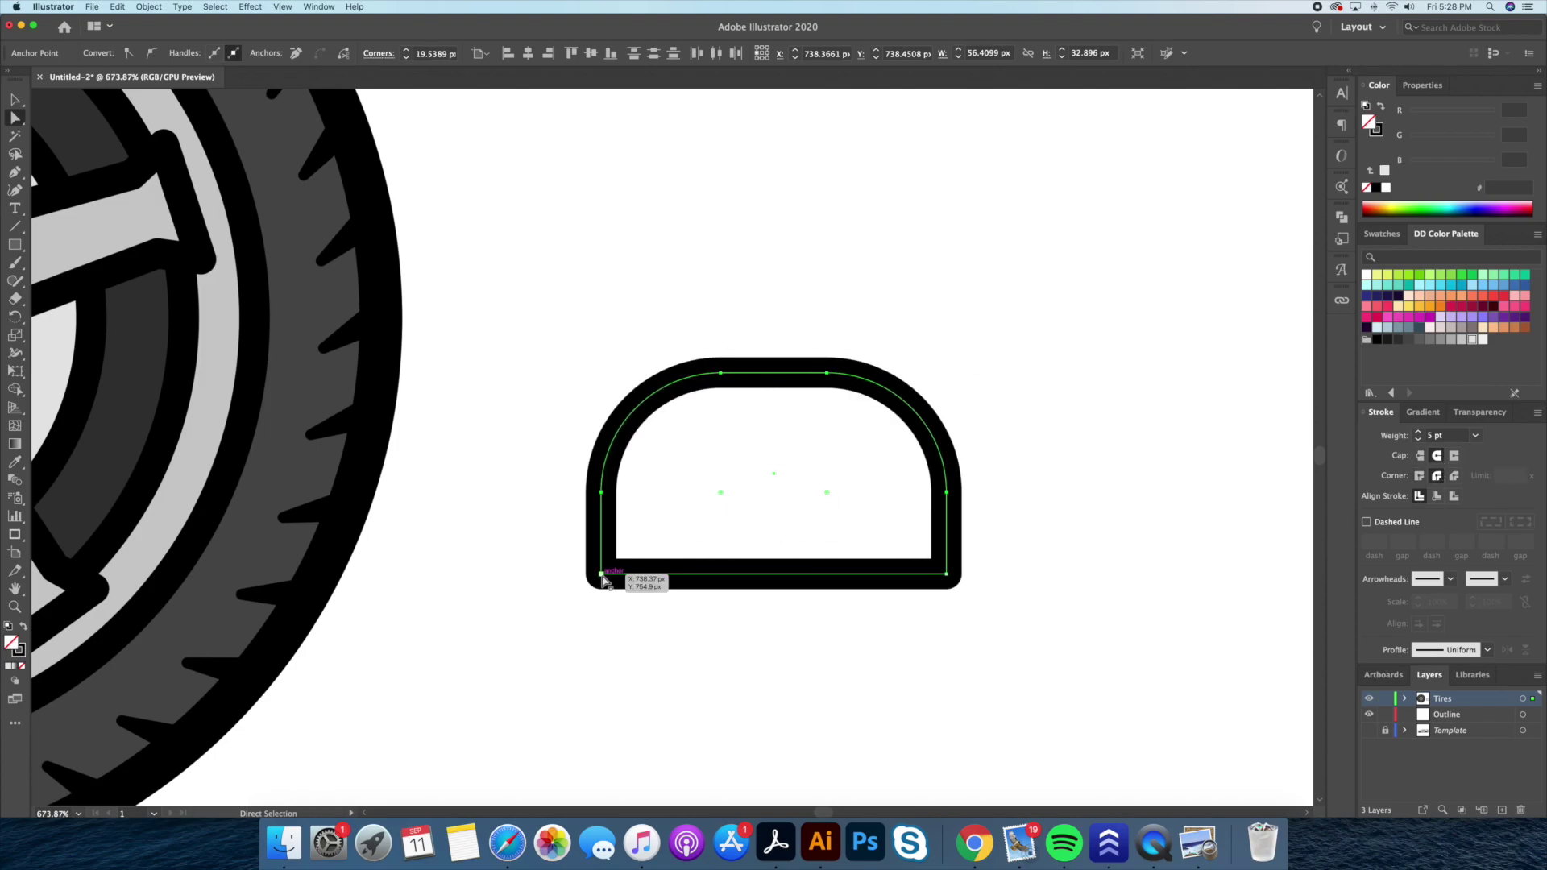
pyautogui.moveTo(1026, 550); pyautogui.dragTo(544, 600)
pyautogui.hotkey('shift', 'Up')
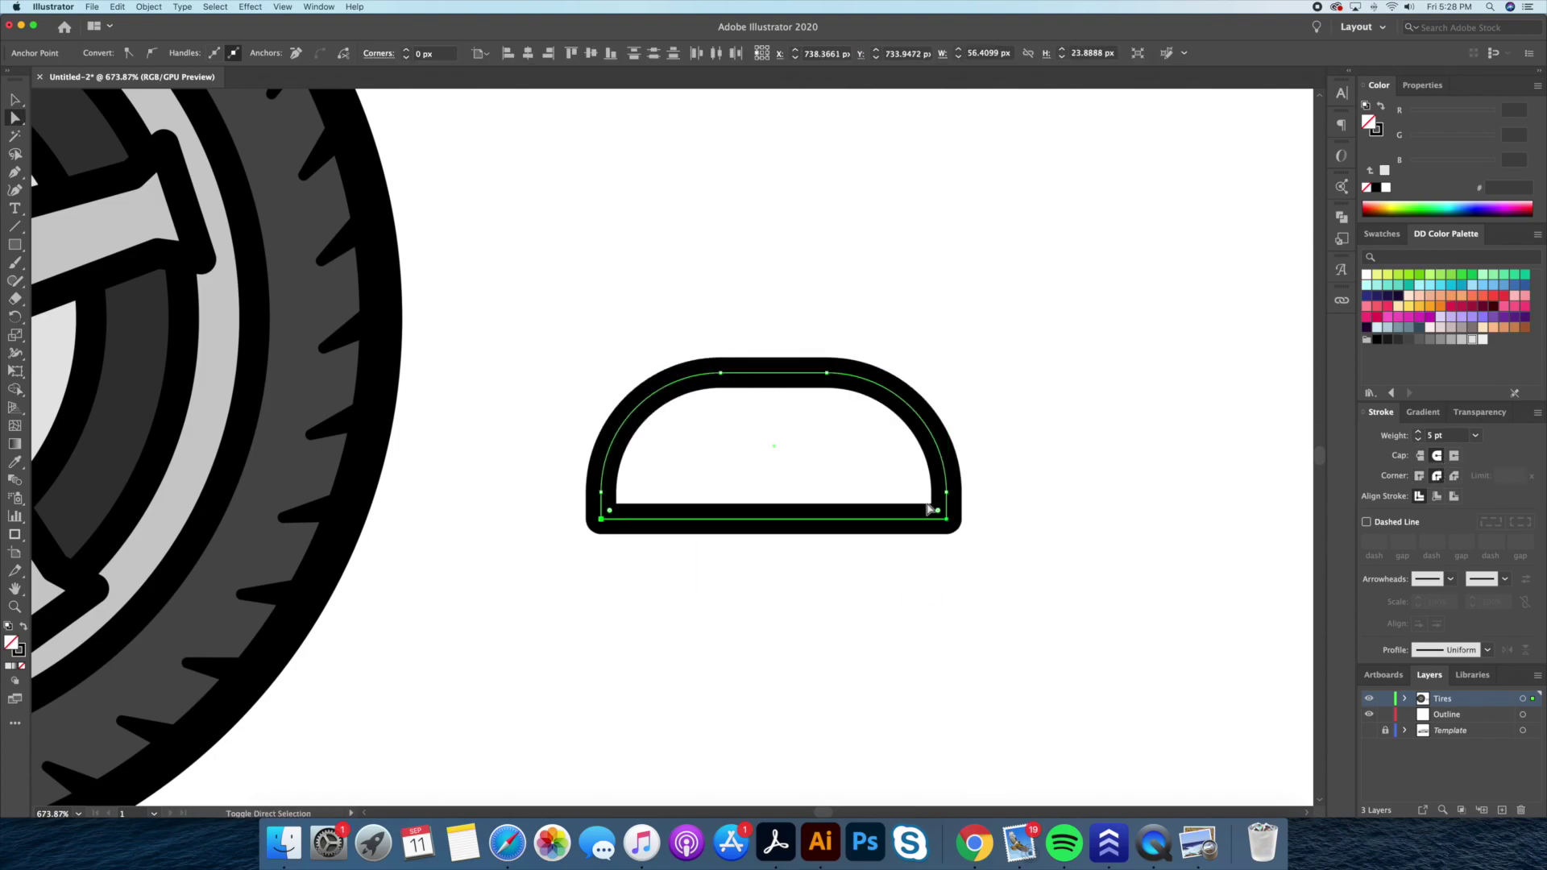
# Add small black bolt circles and colour the caliper body pink
pyautogui.hotkey('shift', 'ctrl', 'a')
pyautogui.press('l')
pyautogui.moveTo(638, 477); pyautogui.dragTo(646, 485)
pyautogui.press('v')
pyautogui.click(766, 442)
pyautogui.click(1376, 109)
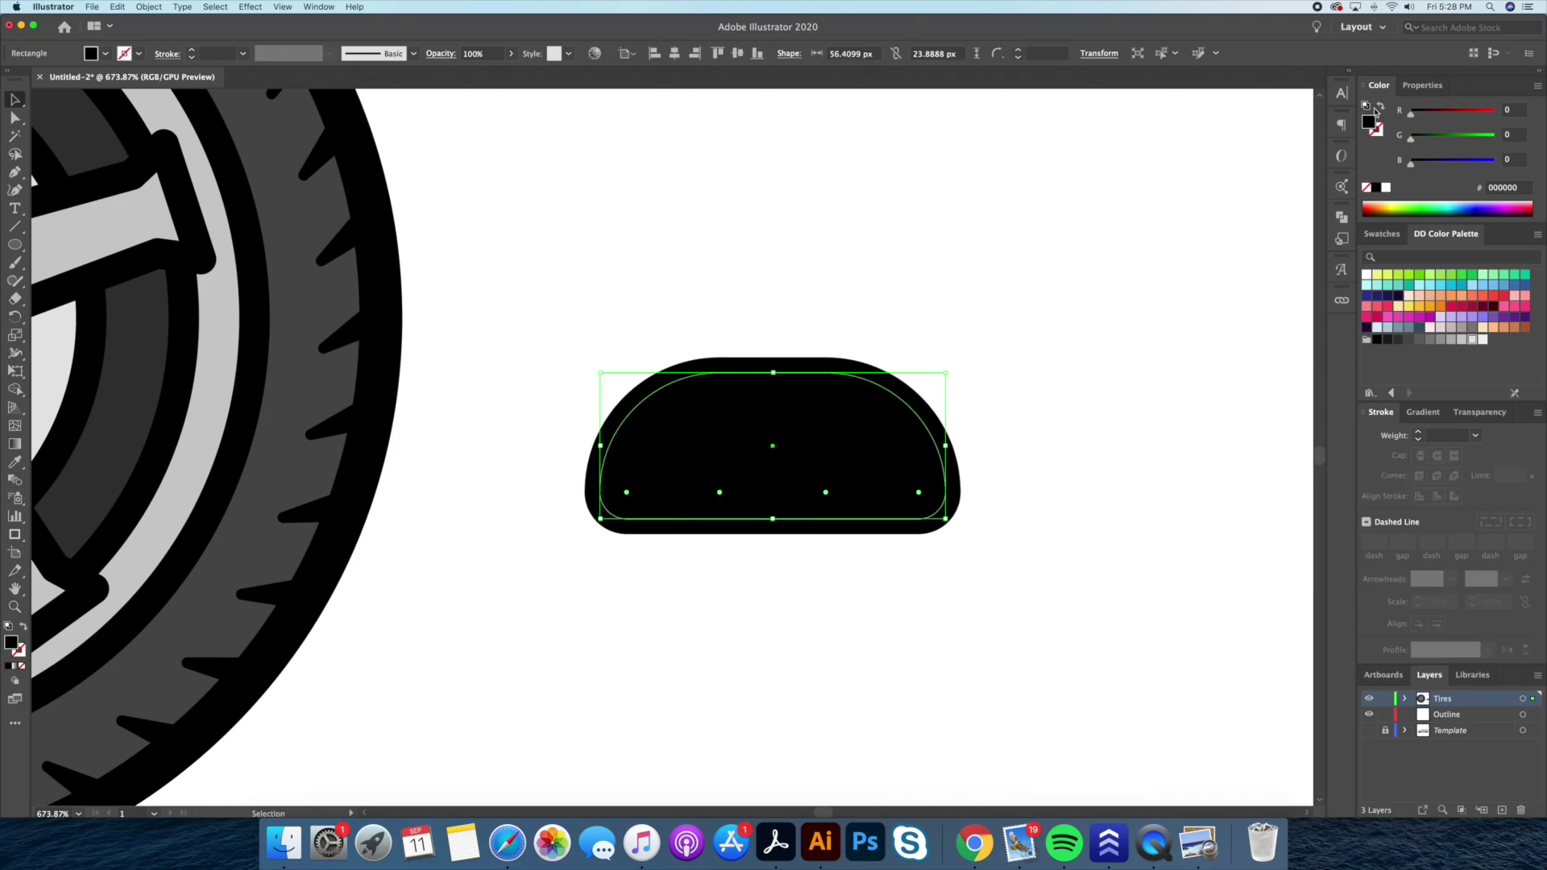
pyautogui.click(1388, 312)
pyautogui.click(812, 406)
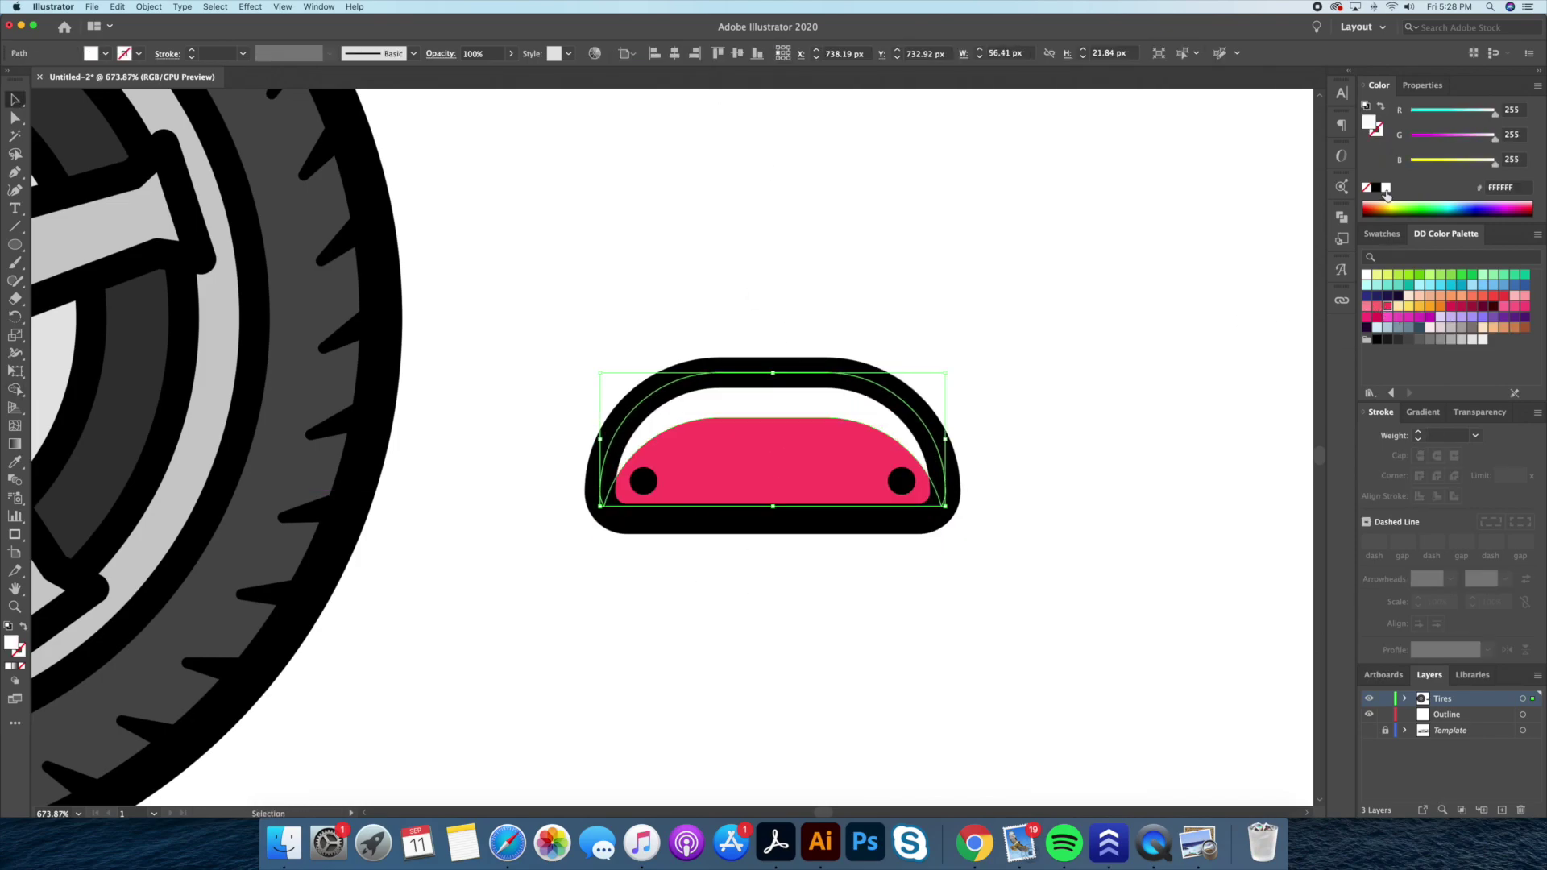
# Move the pink caliper onto the wheel and rotate it between the lower-right spokes
pyautogui.scroll(-3, 795, 448)
pyautogui.moveTo(795, 449); pyautogui.dragTo(449, 412)
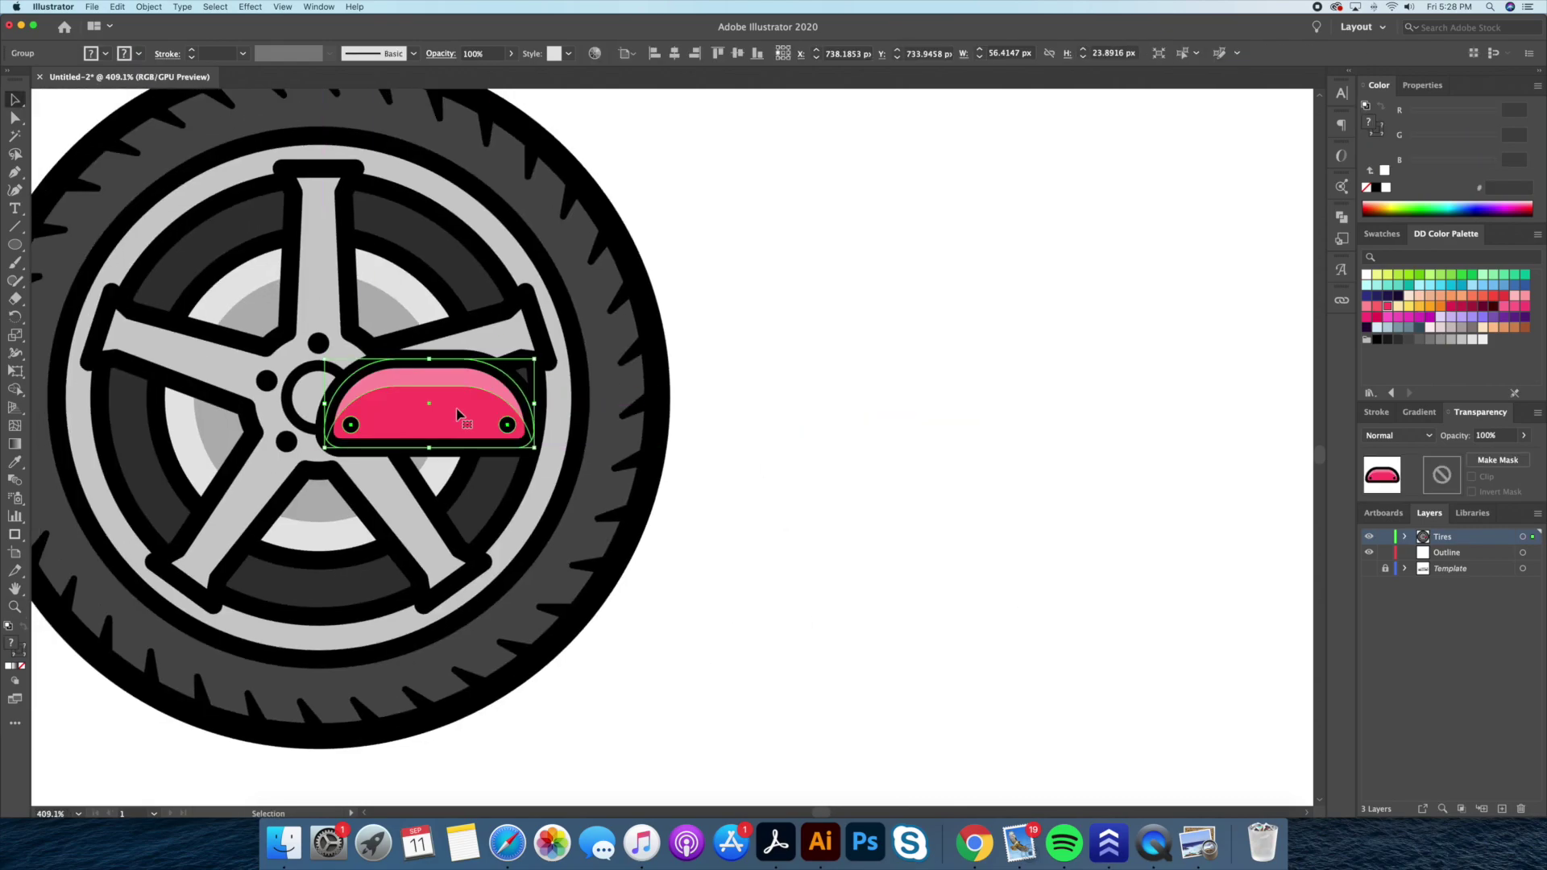
pyautogui.scroll(-1, 449, 412)
pyautogui.moveTo(830, 468); pyautogui.dragTo(854, 516)
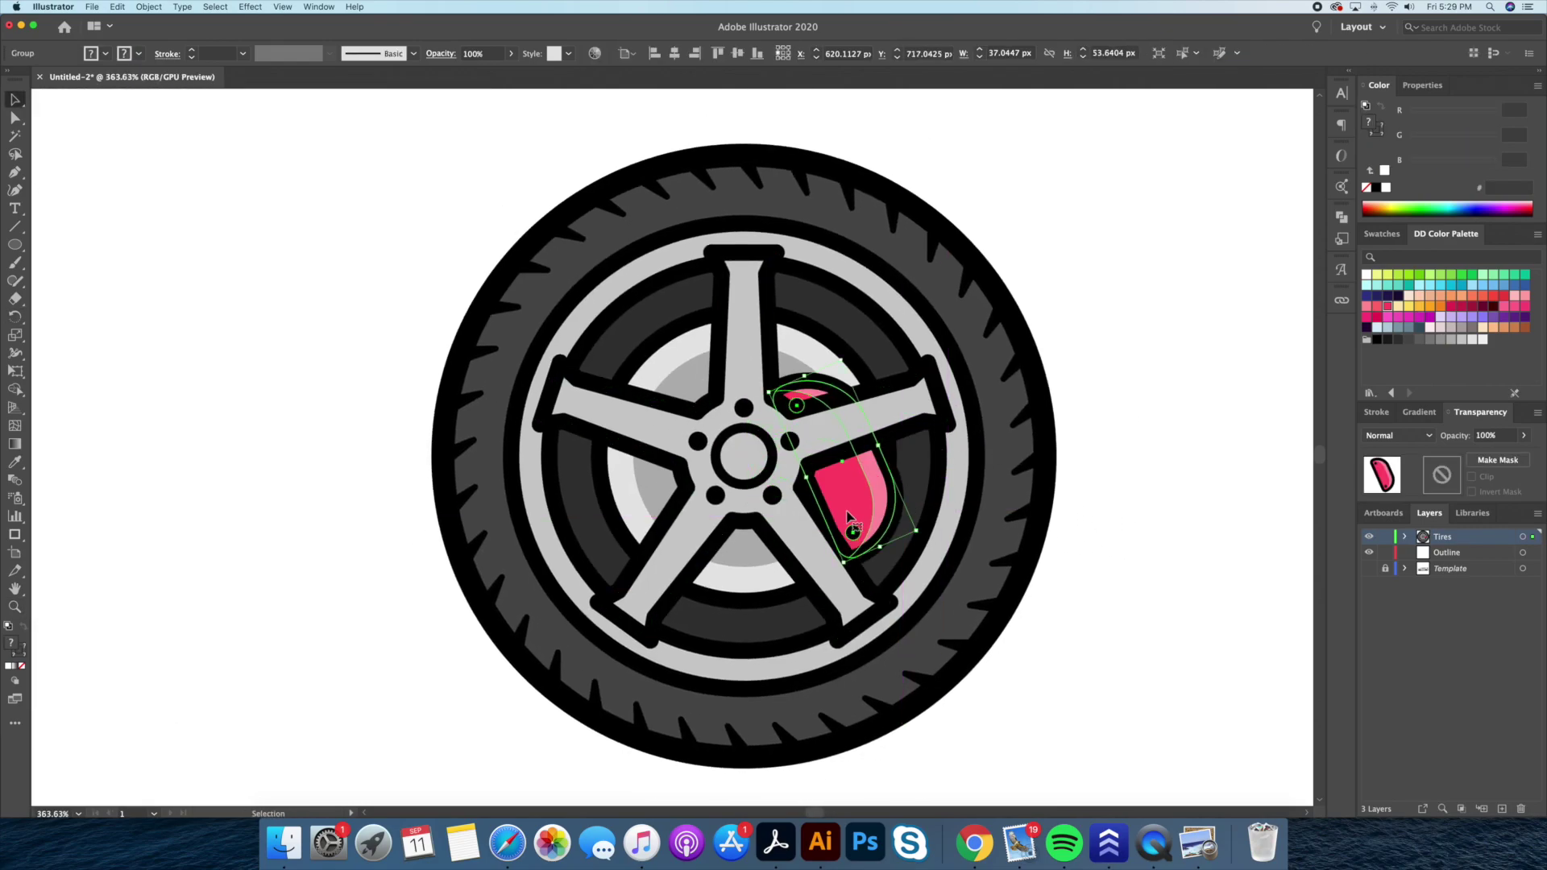
# Send the caliper behind the spokes and make a rim-circle copy into a white inner ring
pyautogui.hotkey('ctrl', 'shift', '[')
pyautogui.scroll(-1, 870, 451)
pyautogui.moveTo(956, 527); pyautogui.dragTo(932, 511)
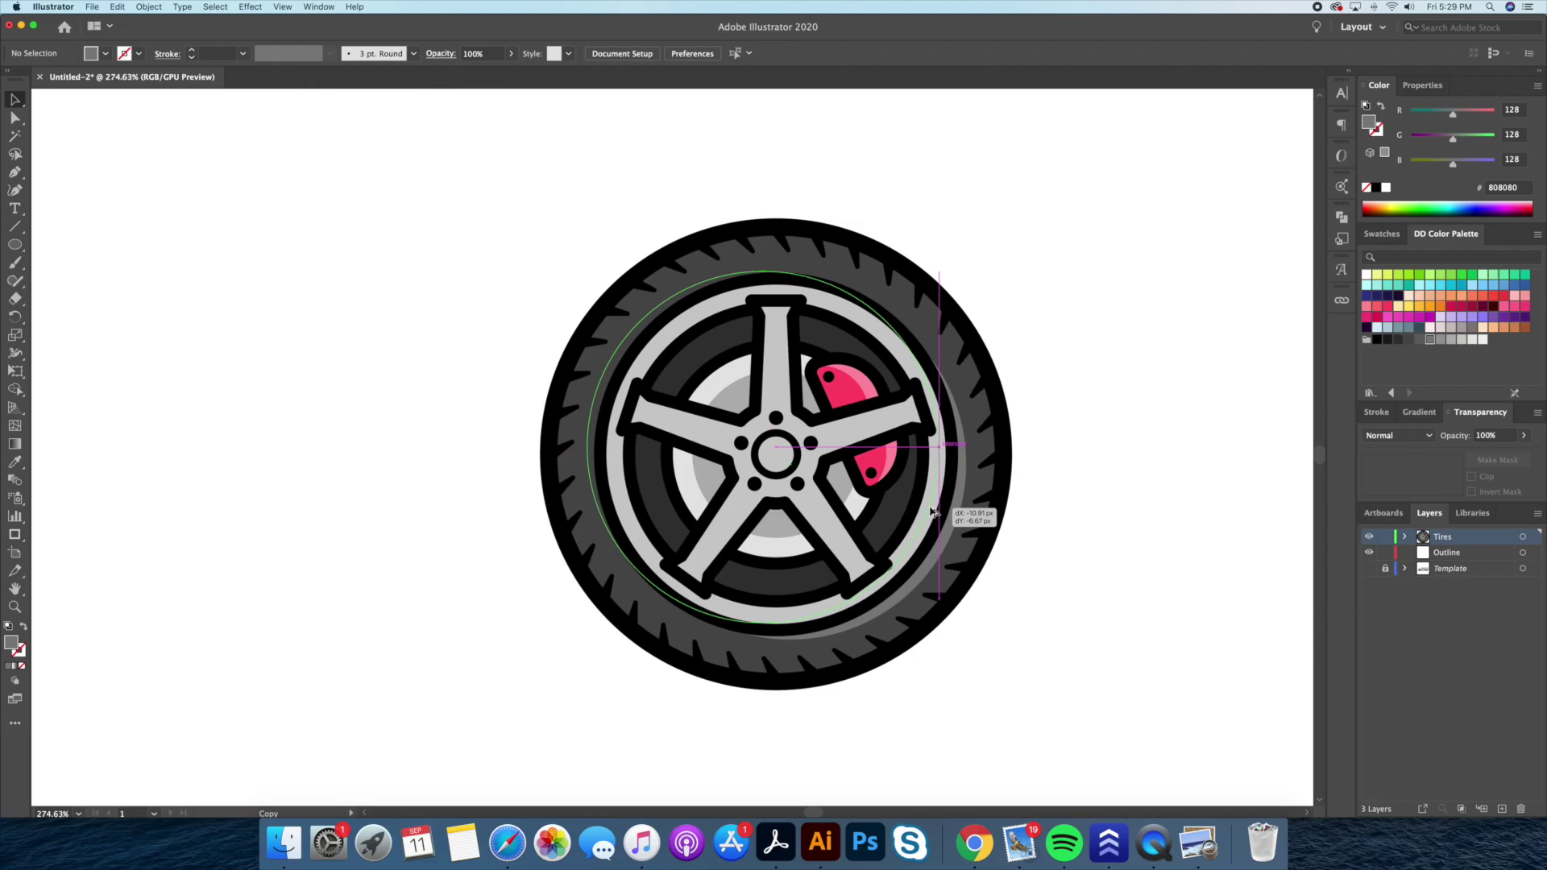
pyautogui.scroll(2, 797, 427)
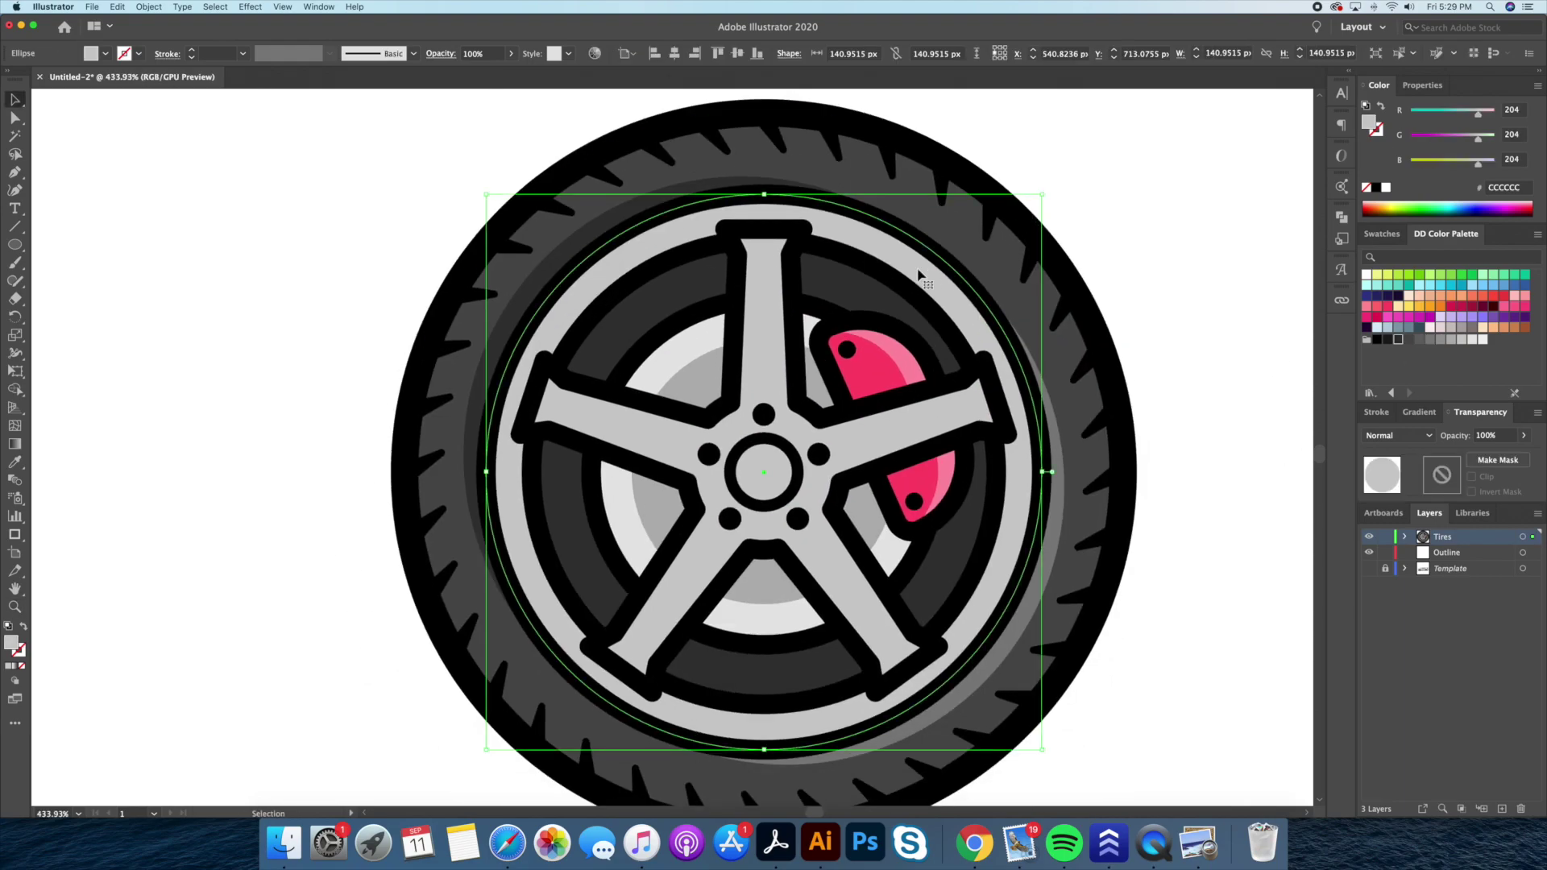
pyautogui.moveTo(918, 274); pyautogui.dragTo(1115, 683)
pyautogui.click(366, 305)
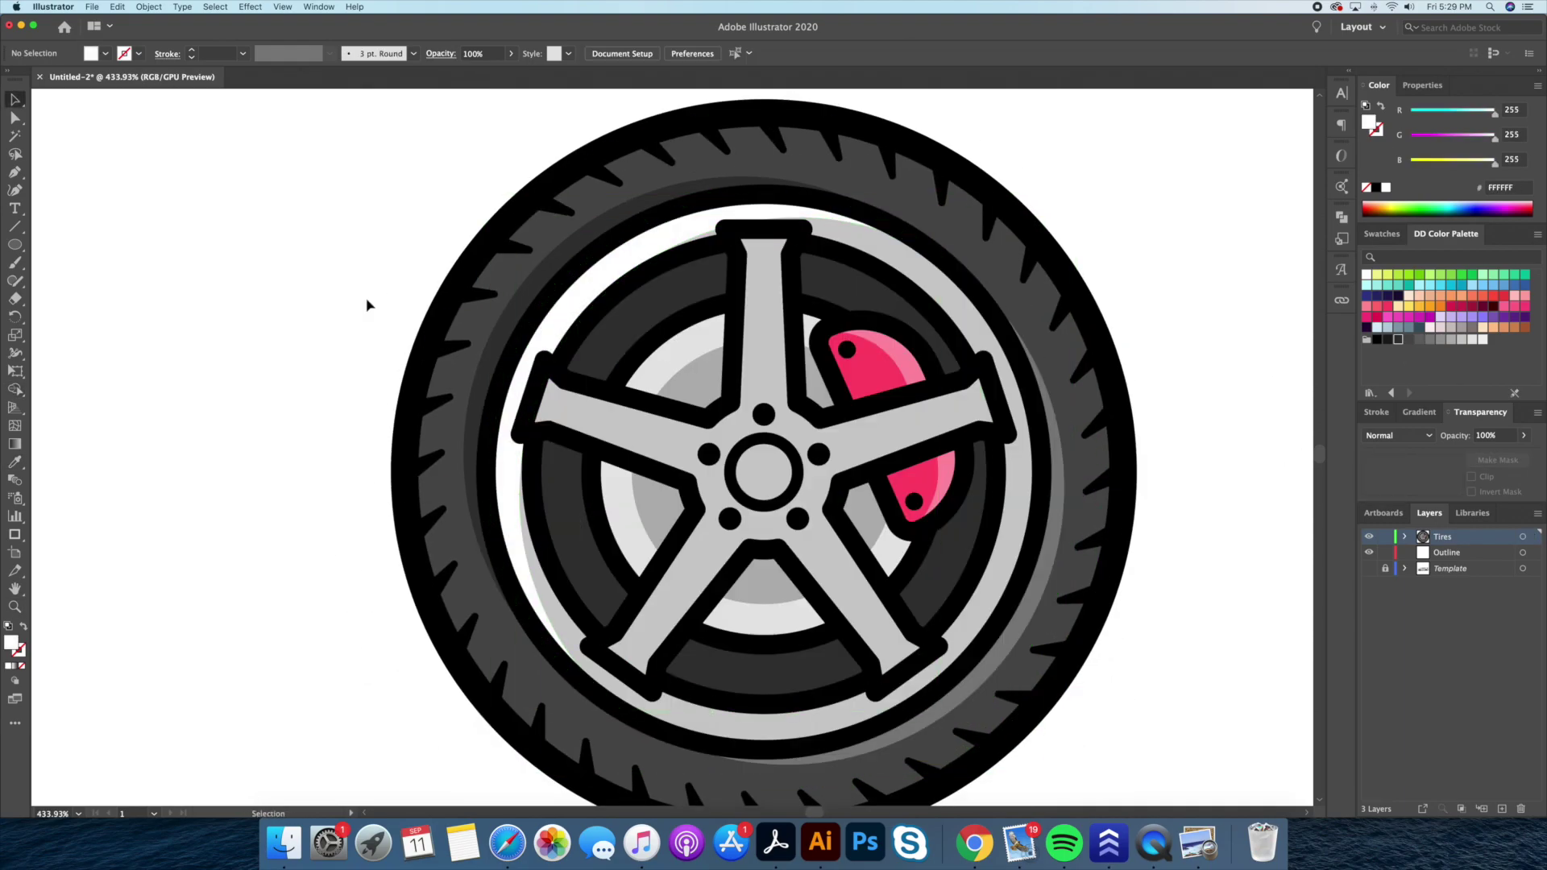
# Place grey highlight ellipses on the spokes, rotating a copy to follow its spoke
pyautogui.scroll(1, 746, 463)
pyautogui.moveTo(669, 439); pyautogui.dragTo(626, 429)
pyautogui.moveTo(785, 336); pyautogui.dragTo(654, 633)
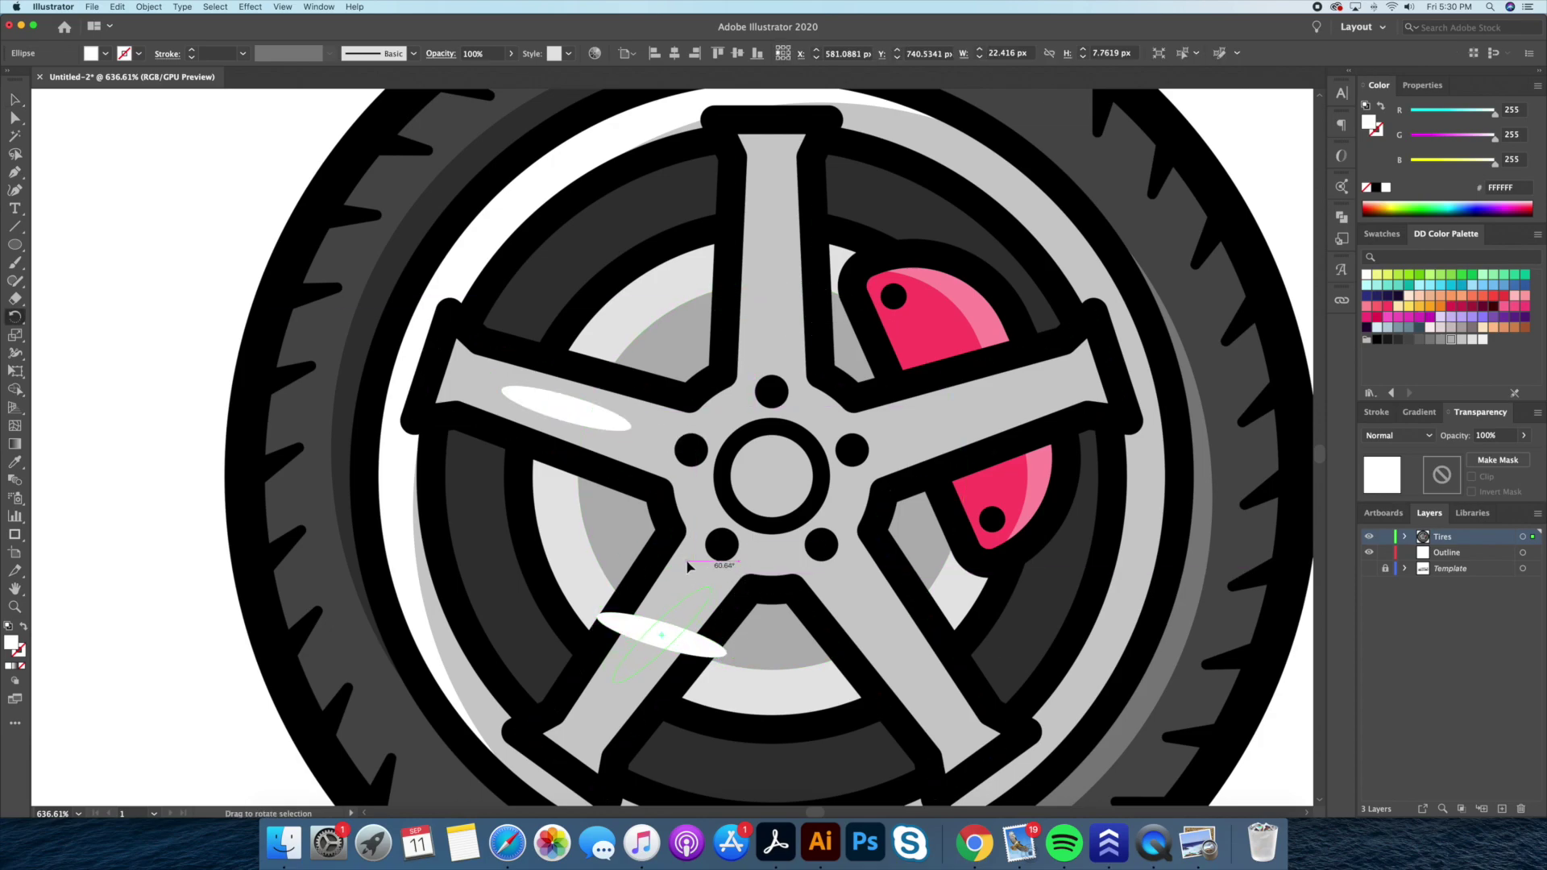
pyautogui.scroll(-2, 753, 552)
pyautogui.press('r')
pyautogui.moveTo(805, 394); pyautogui.dragTo(815, 439)
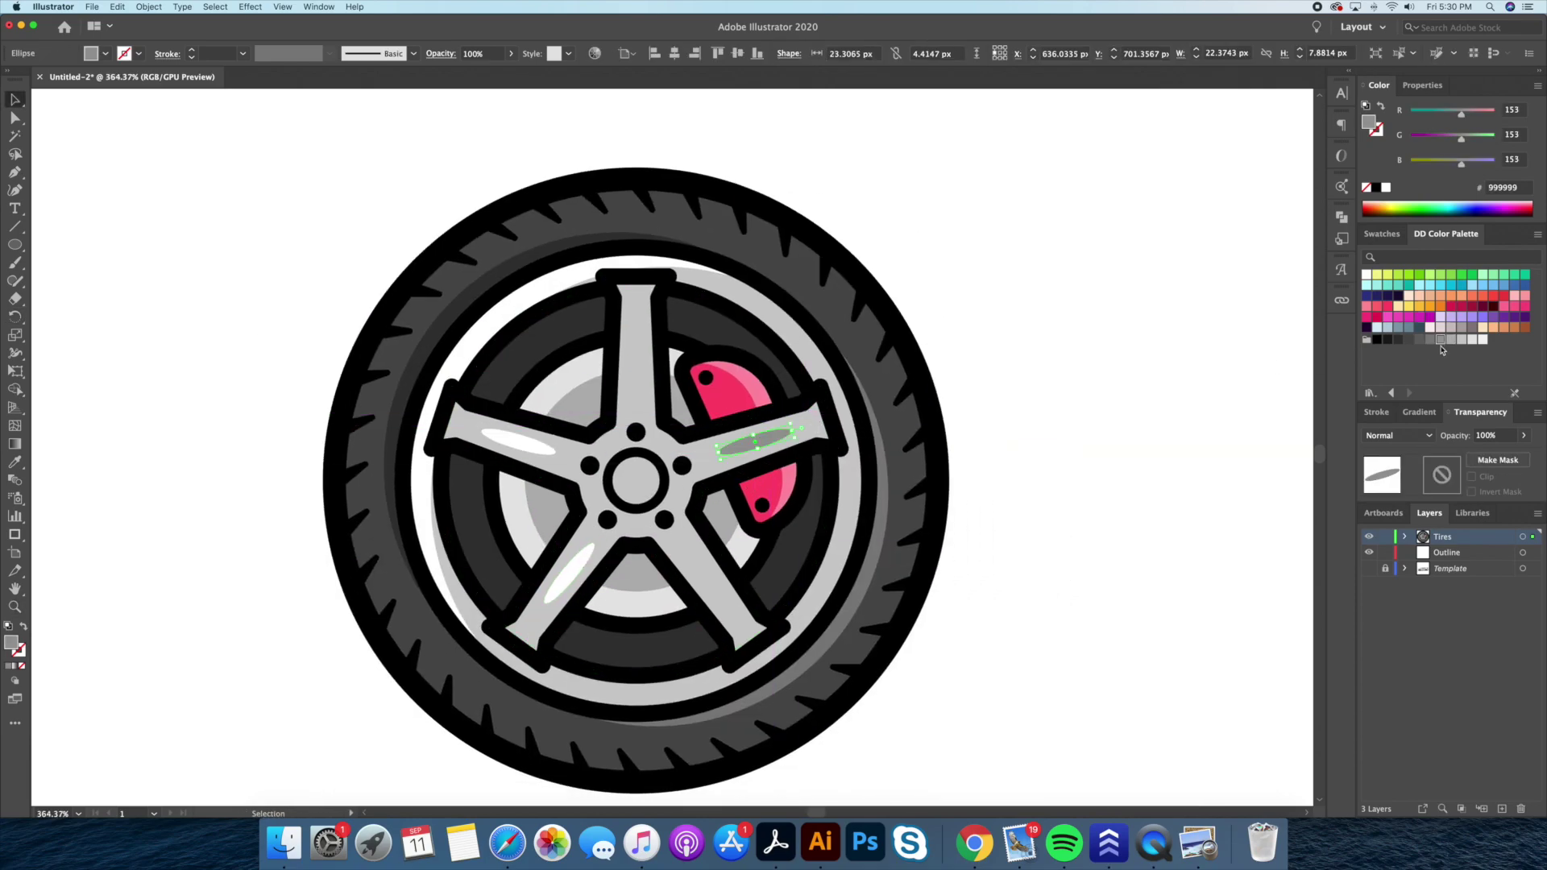
pyautogui.press('i')
pyautogui.scroll(3, 927, 504)
# Draw a small light highlight ellipse in the hub centre, then move the tire aside
pyautogui.press('l')
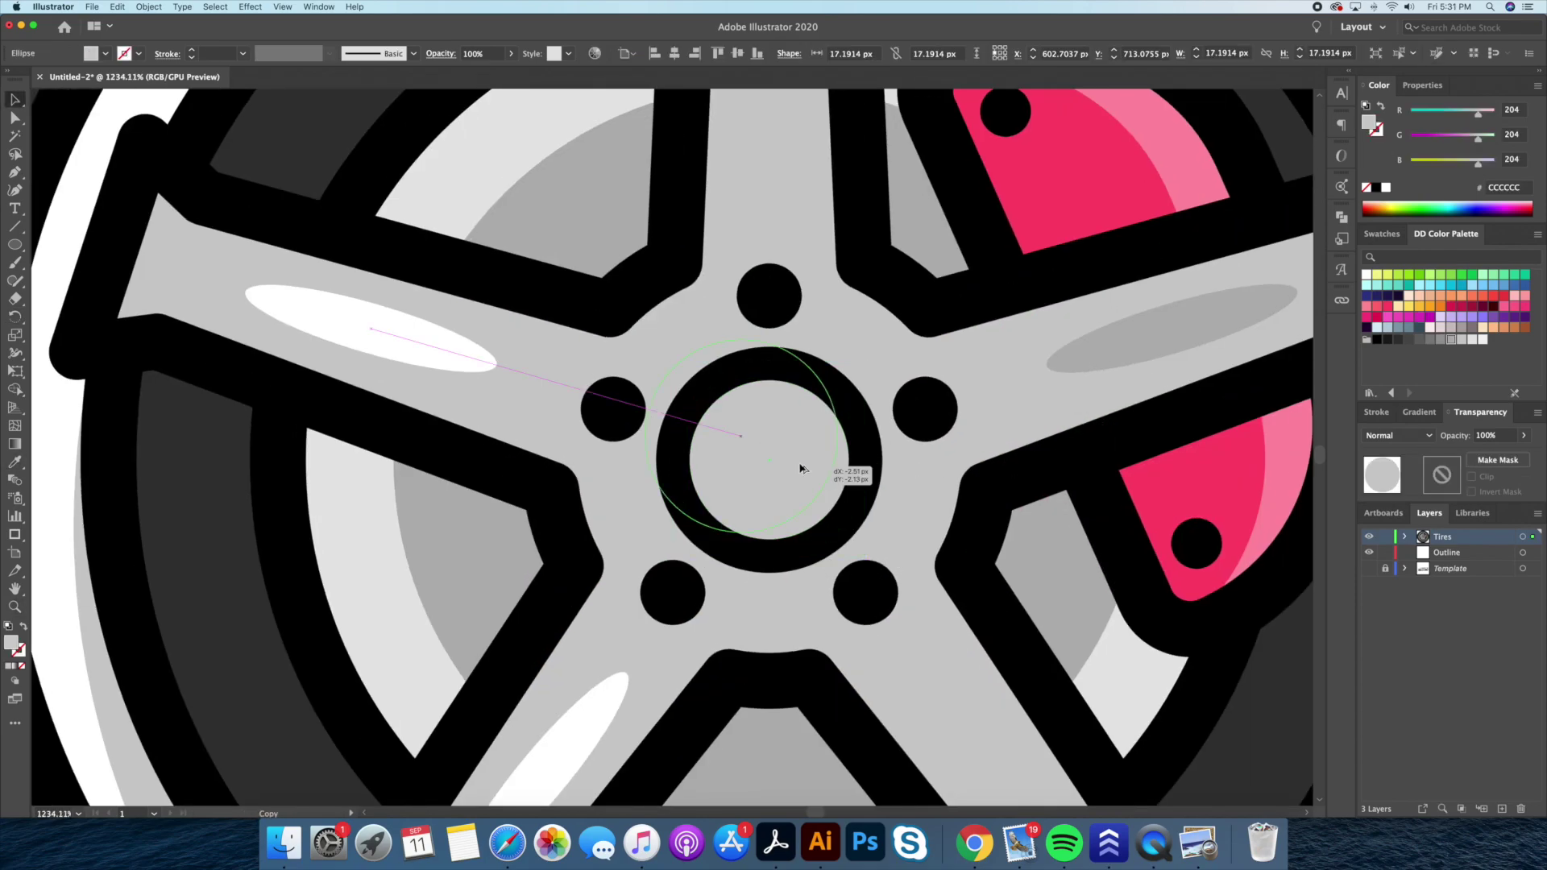
pyautogui.moveTo(804, 459); pyautogui.dragTo(725, 404)
pyautogui.scroll(-2, 725, 403)
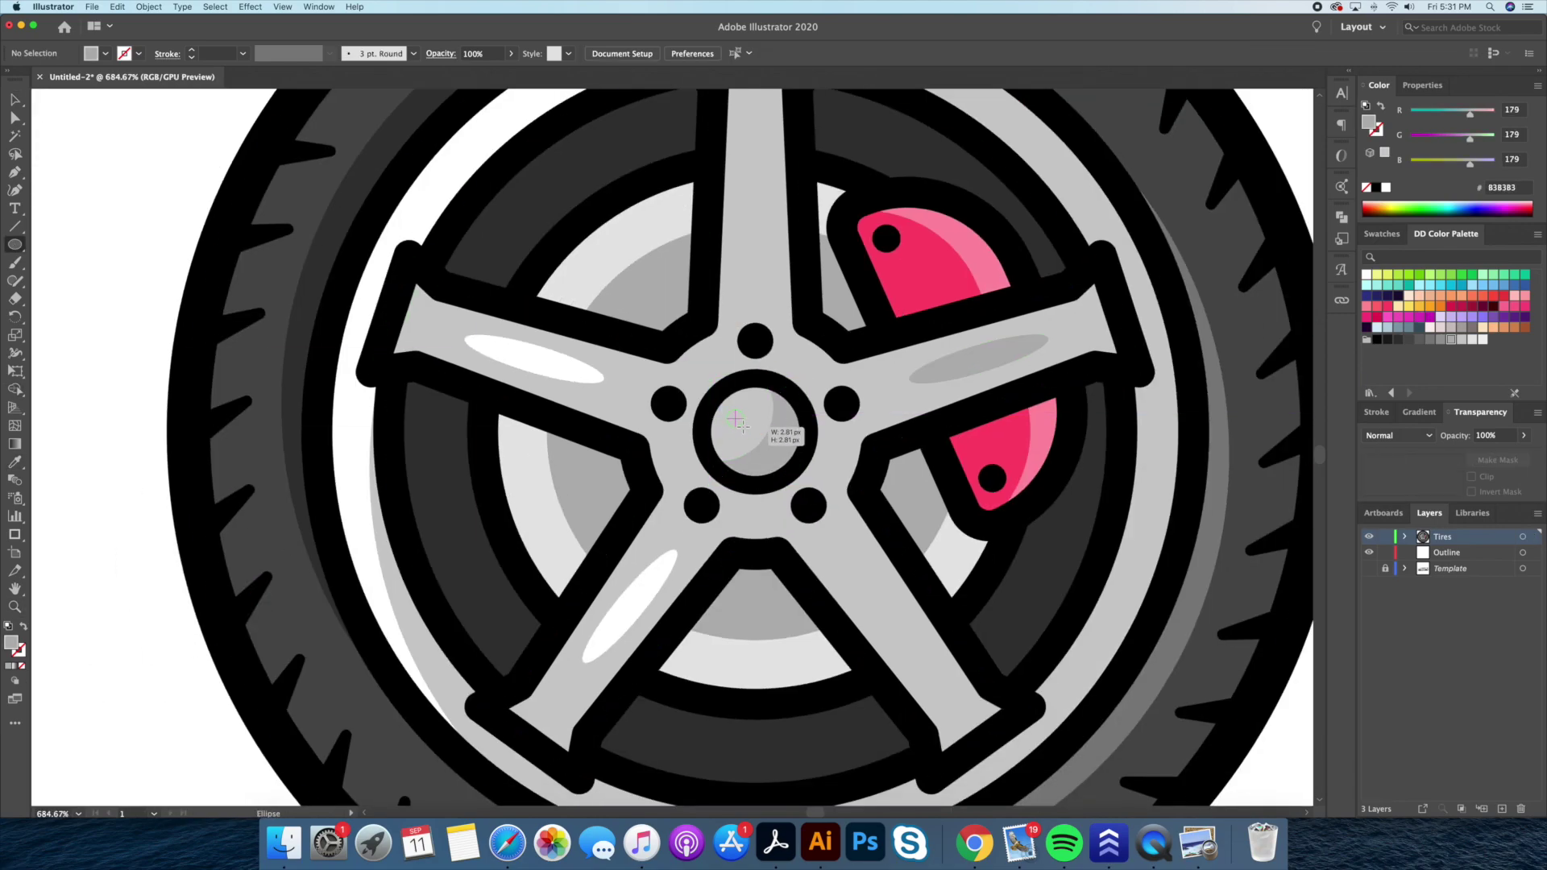
pyautogui.moveTo(747, 432); pyautogui.dragTo(748, 432)
pyautogui.press('super+0')
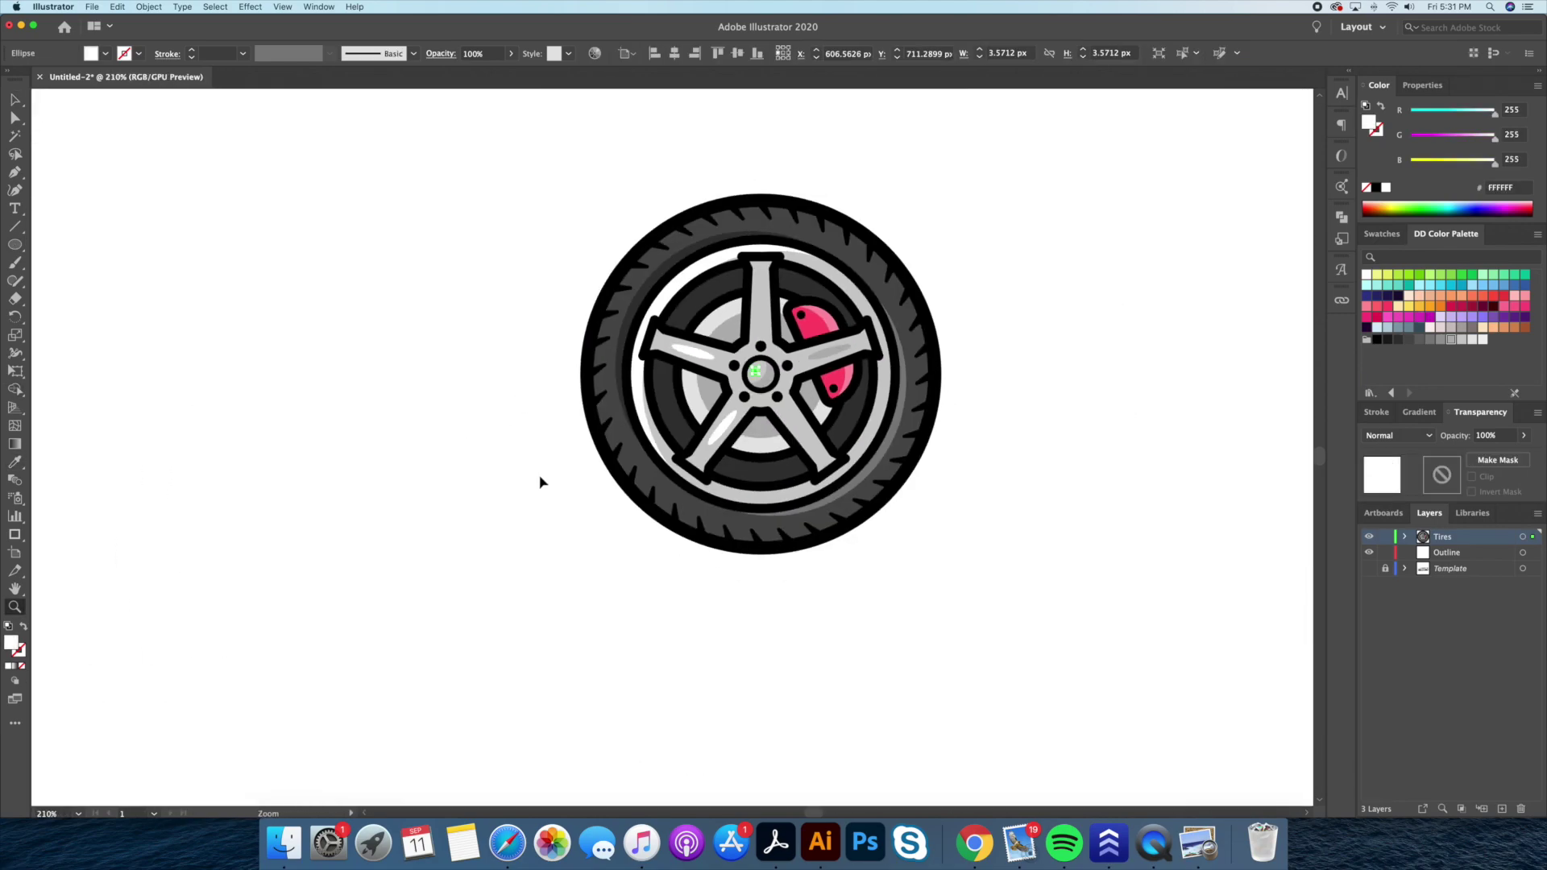
pyautogui.press('super+a')
pyautogui.moveTo(658, 626); pyautogui.dragTo(583, 676)
pyautogui.click(804, 636)
# Zoom out, show the car Template layer, and select the whole tire
pyautogui.press('z')
pyautogui.moveTo(804, 635); pyautogui.dragTo(705, 622)
pyautogui.click(1369, 569)
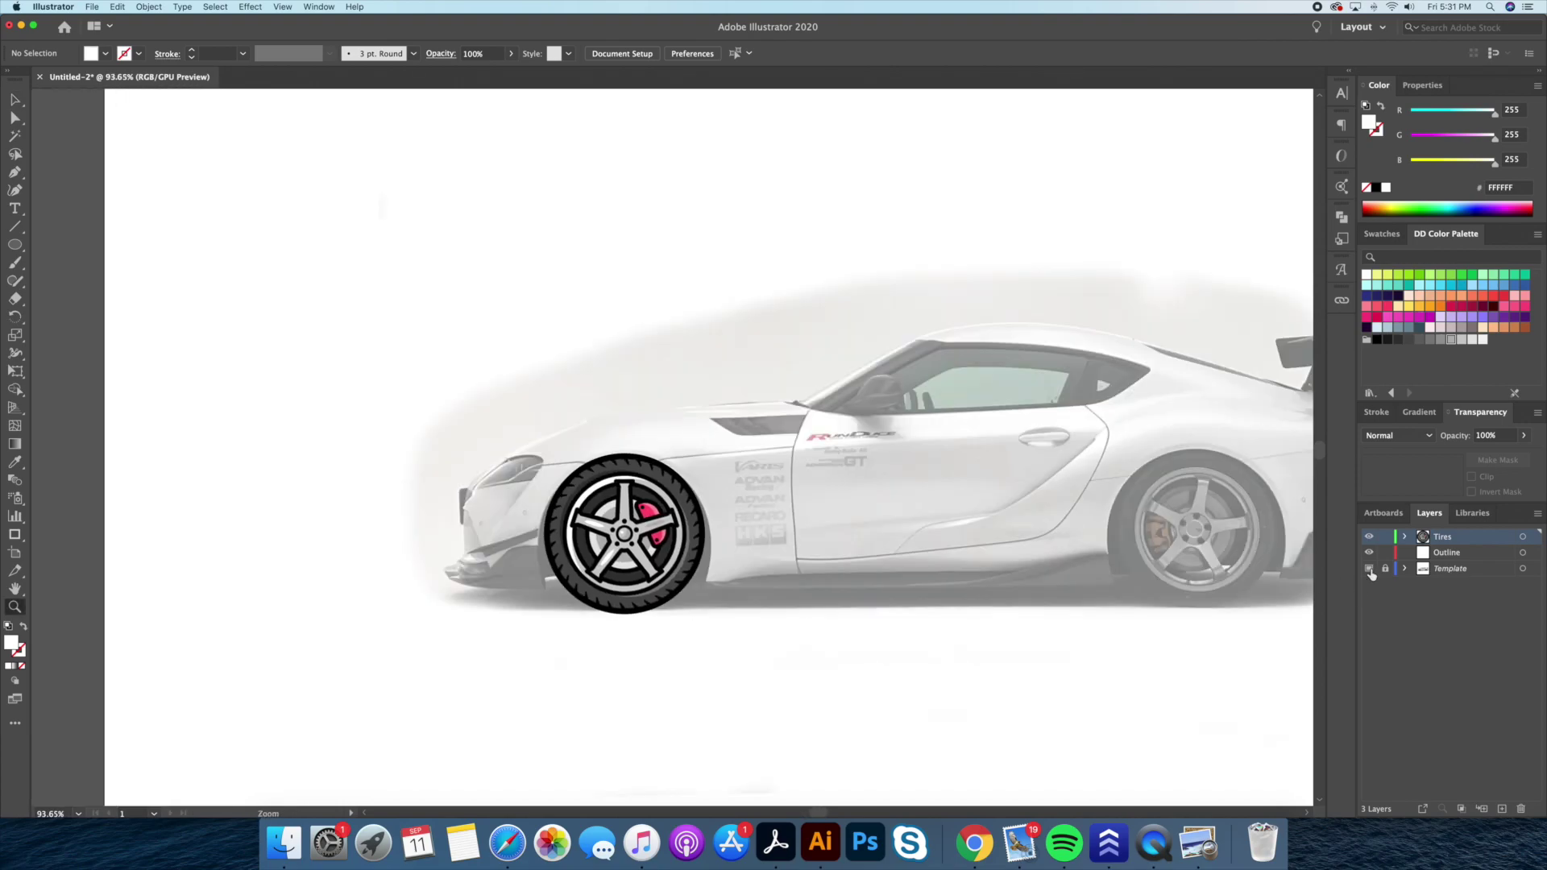
pyautogui.hscroll(5, 922, 621)
pyautogui.press('v')
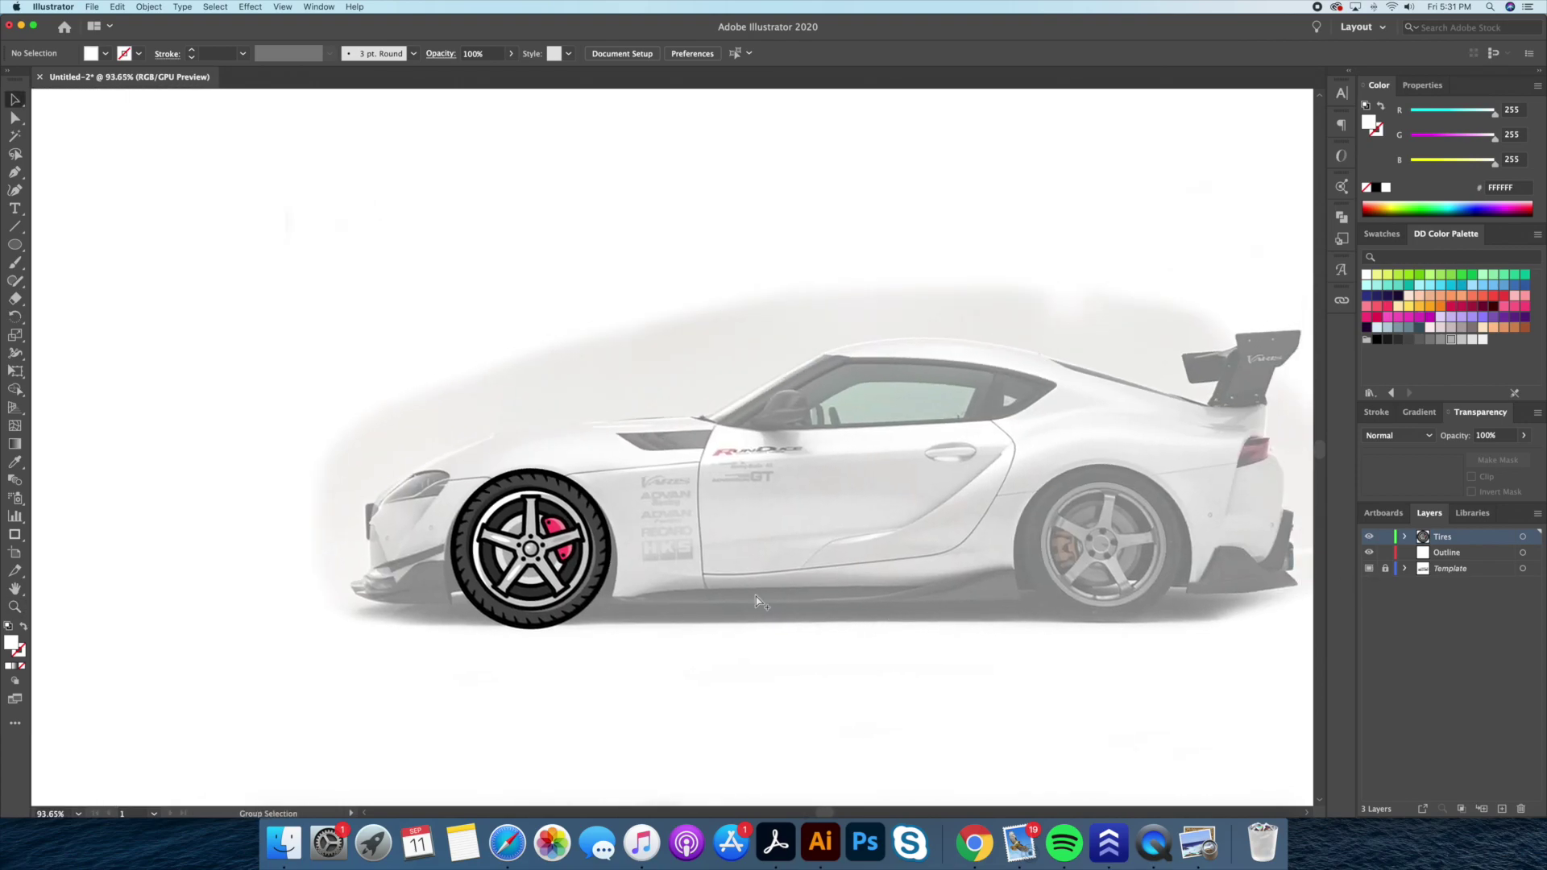
pyautogui.scroll(-3, 756, 599)
pyautogui.hscroll(3, 756, 598)
pyautogui.click(460, 548)
pyautogui.rightClick(481, 493)
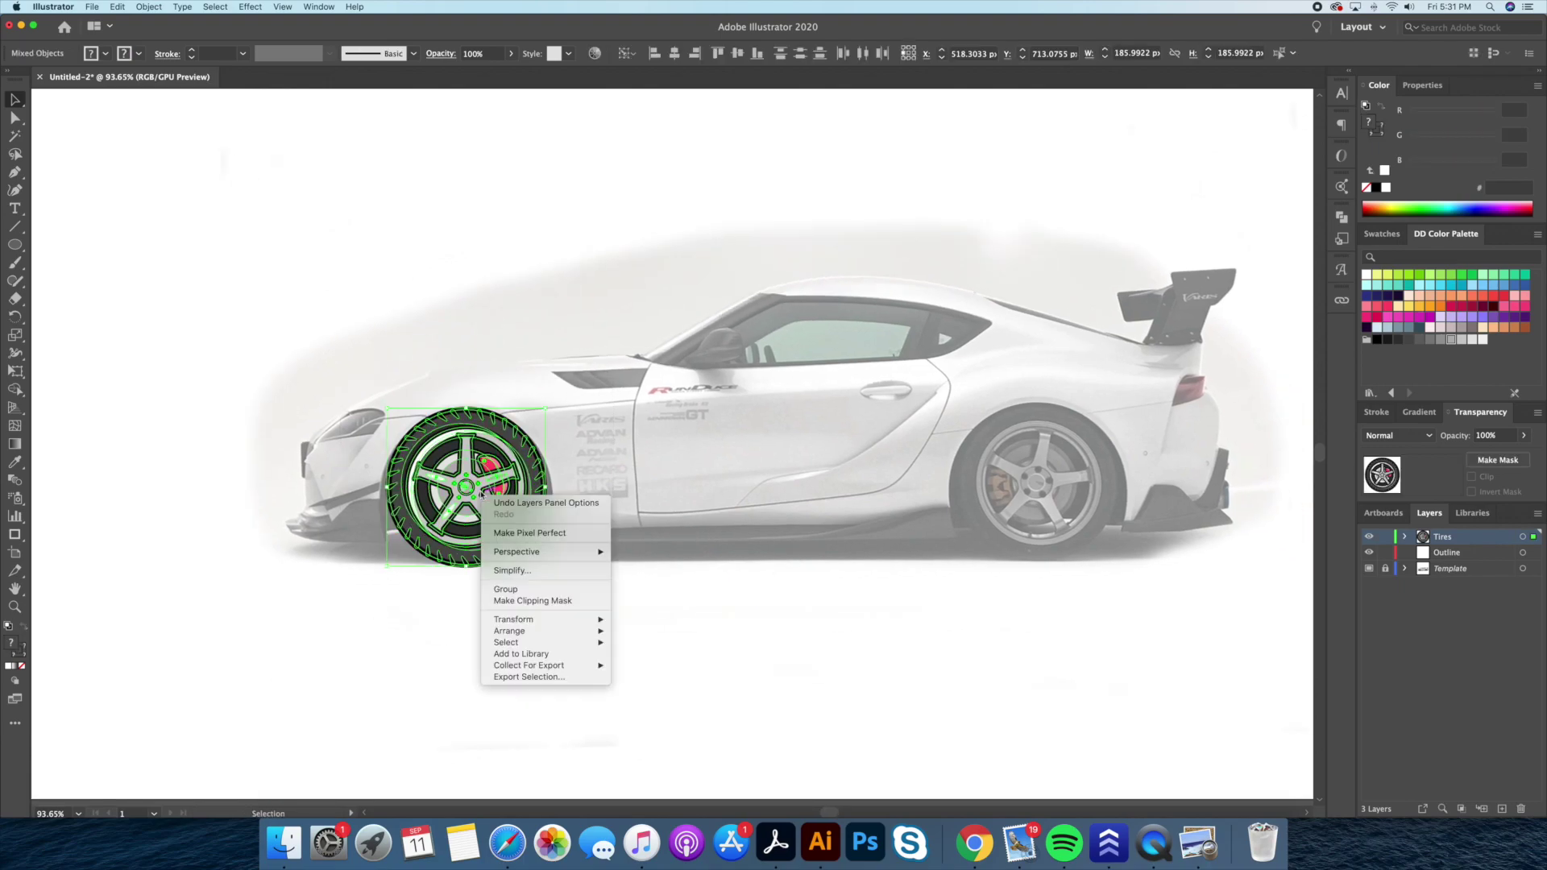
# Group the tire parts and place a duplicate over the car's rear wheel
pyautogui.click(525, 598)
pyautogui.click(708, 511)
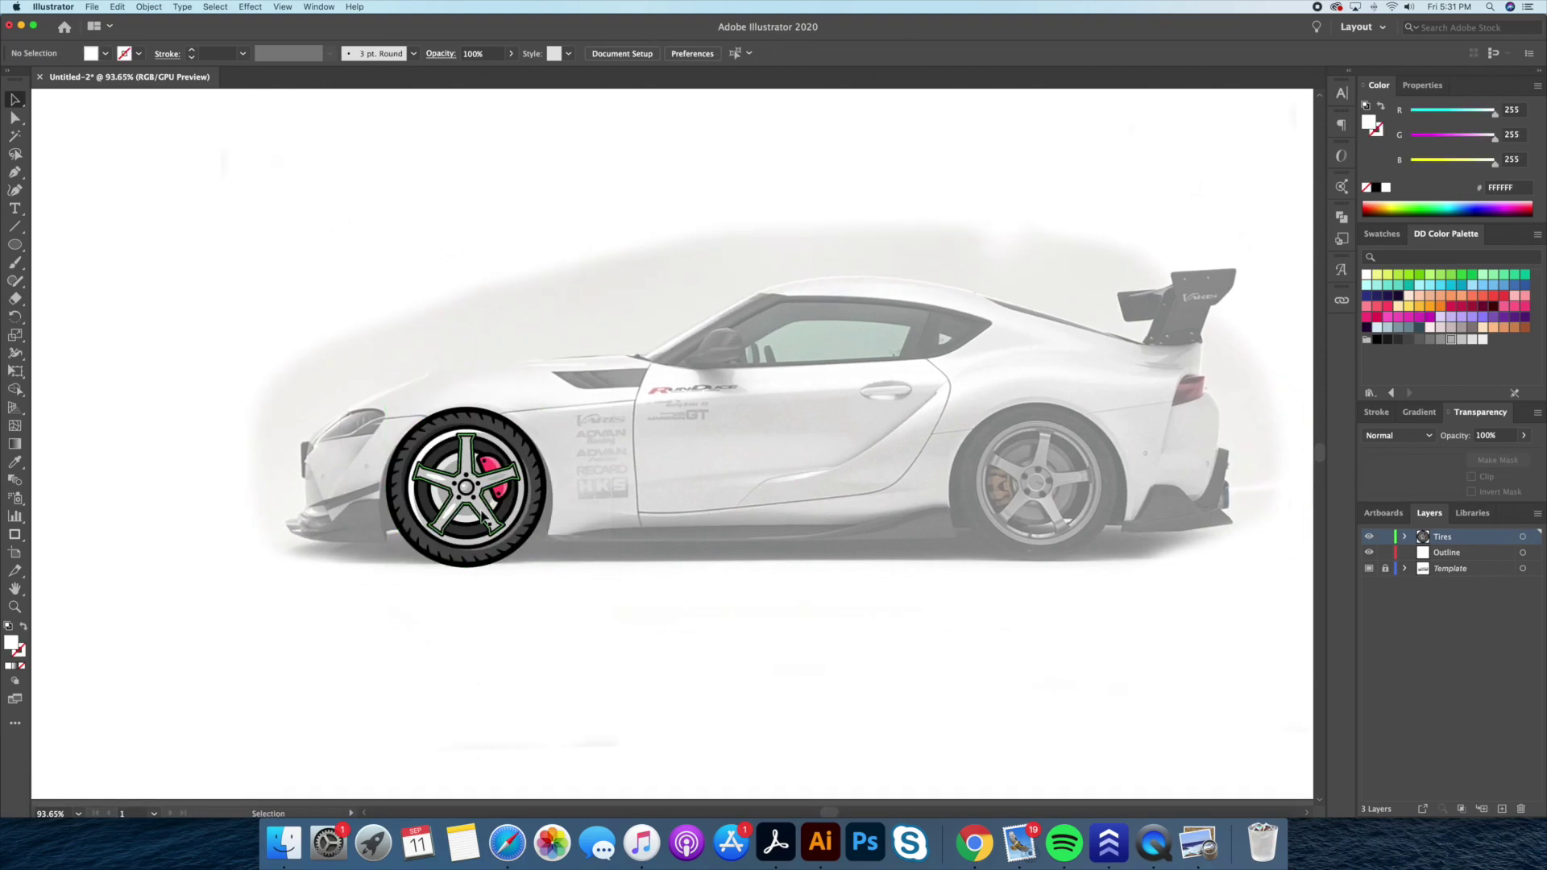
pyautogui.moveTo(848, 518); pyautogui.dragTo(846, 516)
pyautogui.moveTo(871, 496); pyautogui.dragTo(1041, 495)
pyautogui.click(933, 642)
# Start a Pen outline along the car's lower body edge
pyautogui.scroll(2, 399, 552)
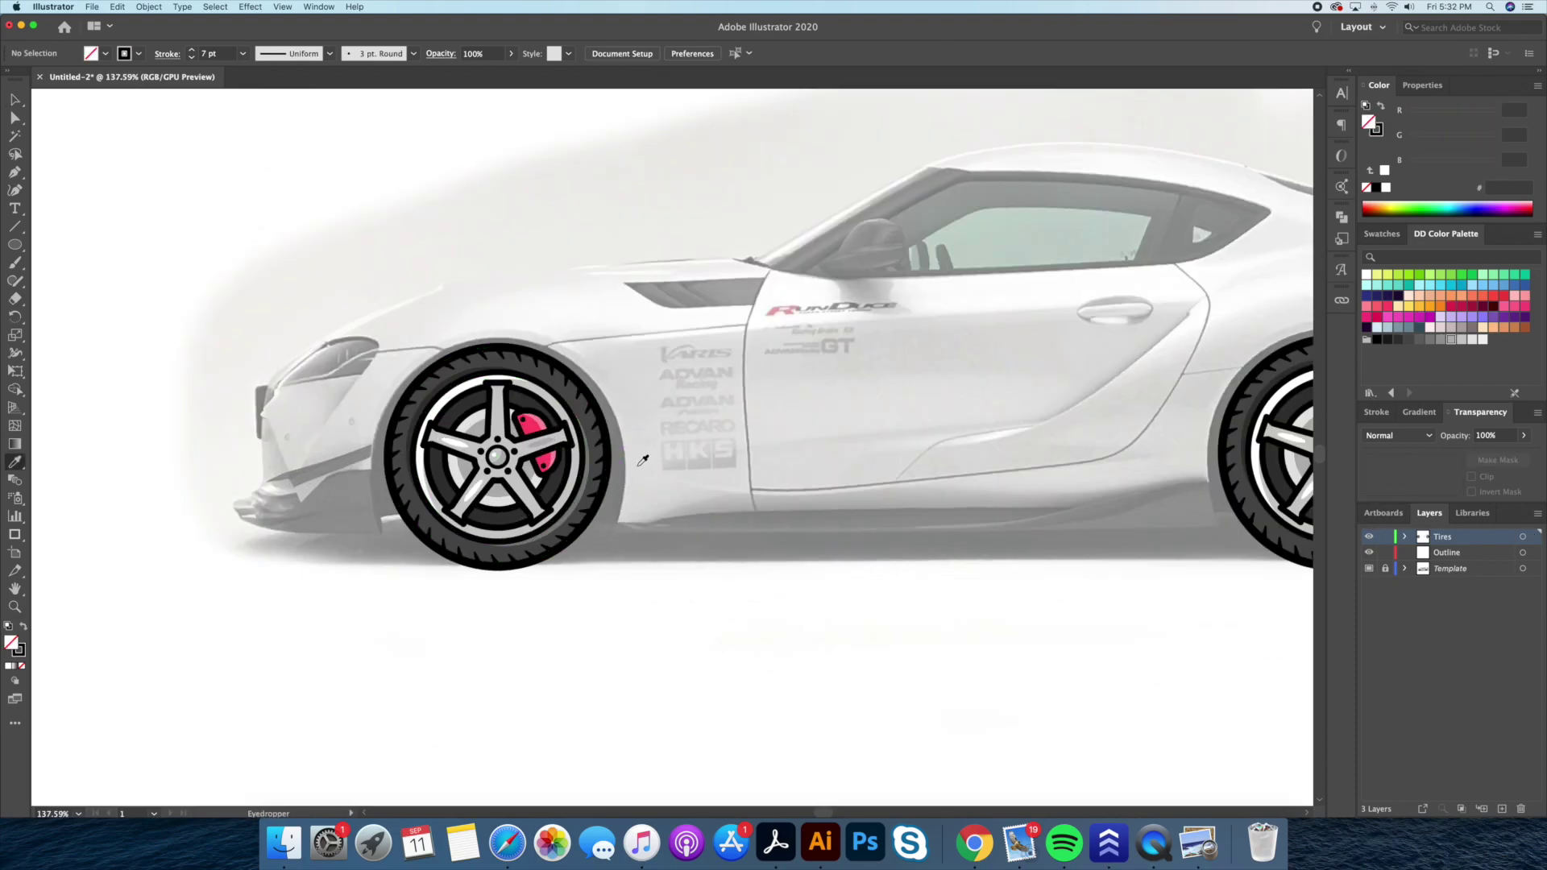
pyautogui.hscroll(5, 614, 460)
pyautogui.scroll(1, 265, 544)
pyautogui.press('p')
pyautogui.click(966, 535)
pyautogui.hscroll(4, 966, 536)
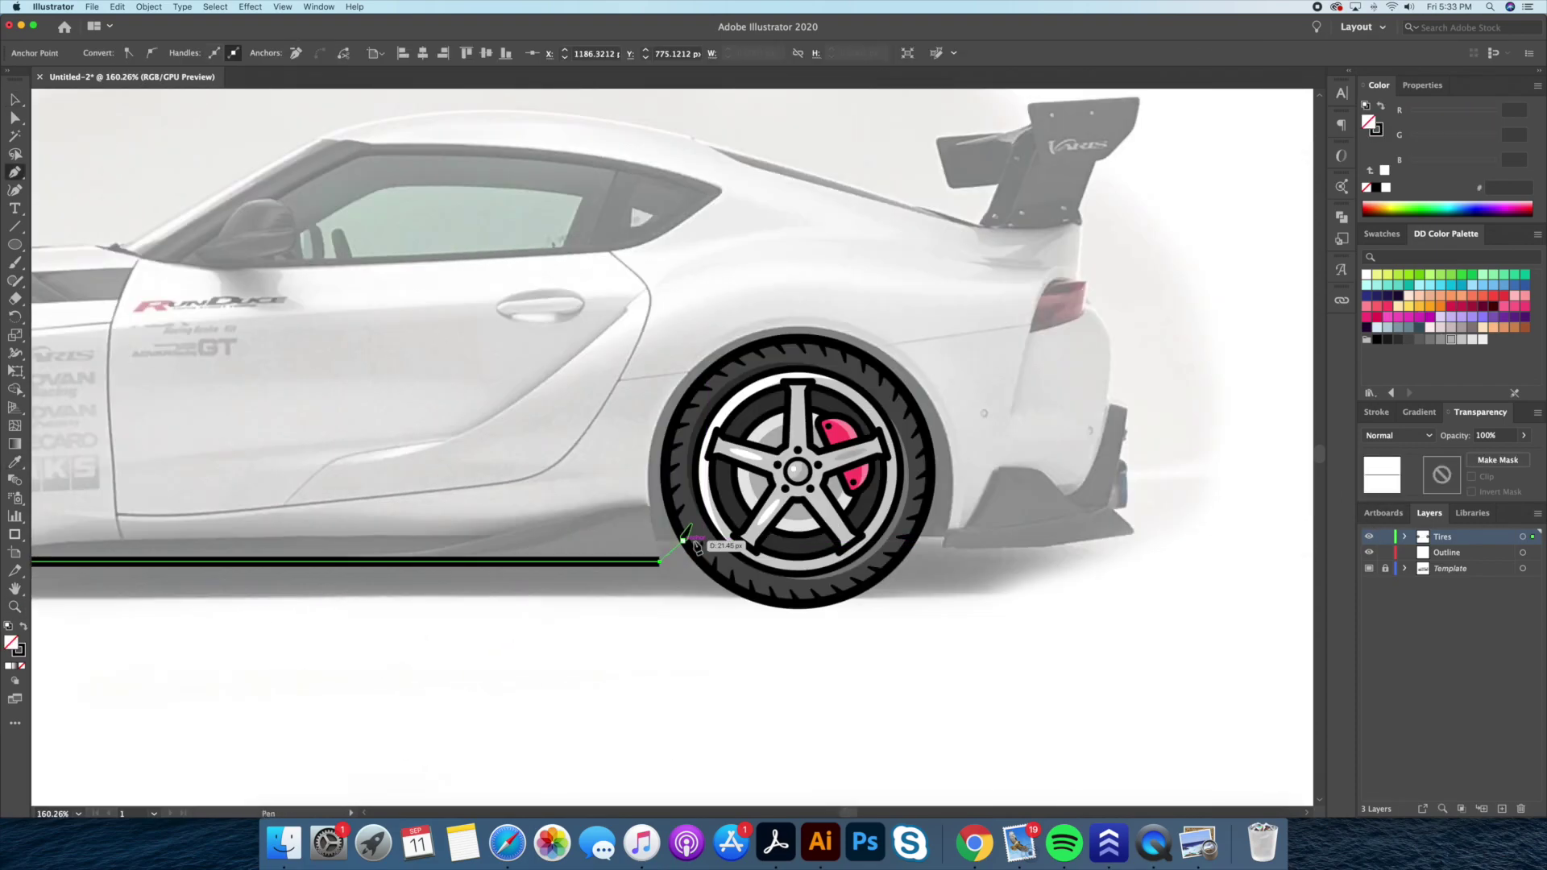
# Continue the black outline from the spoiler base over the roof and windshield to the hood
pyautogui.press('v')
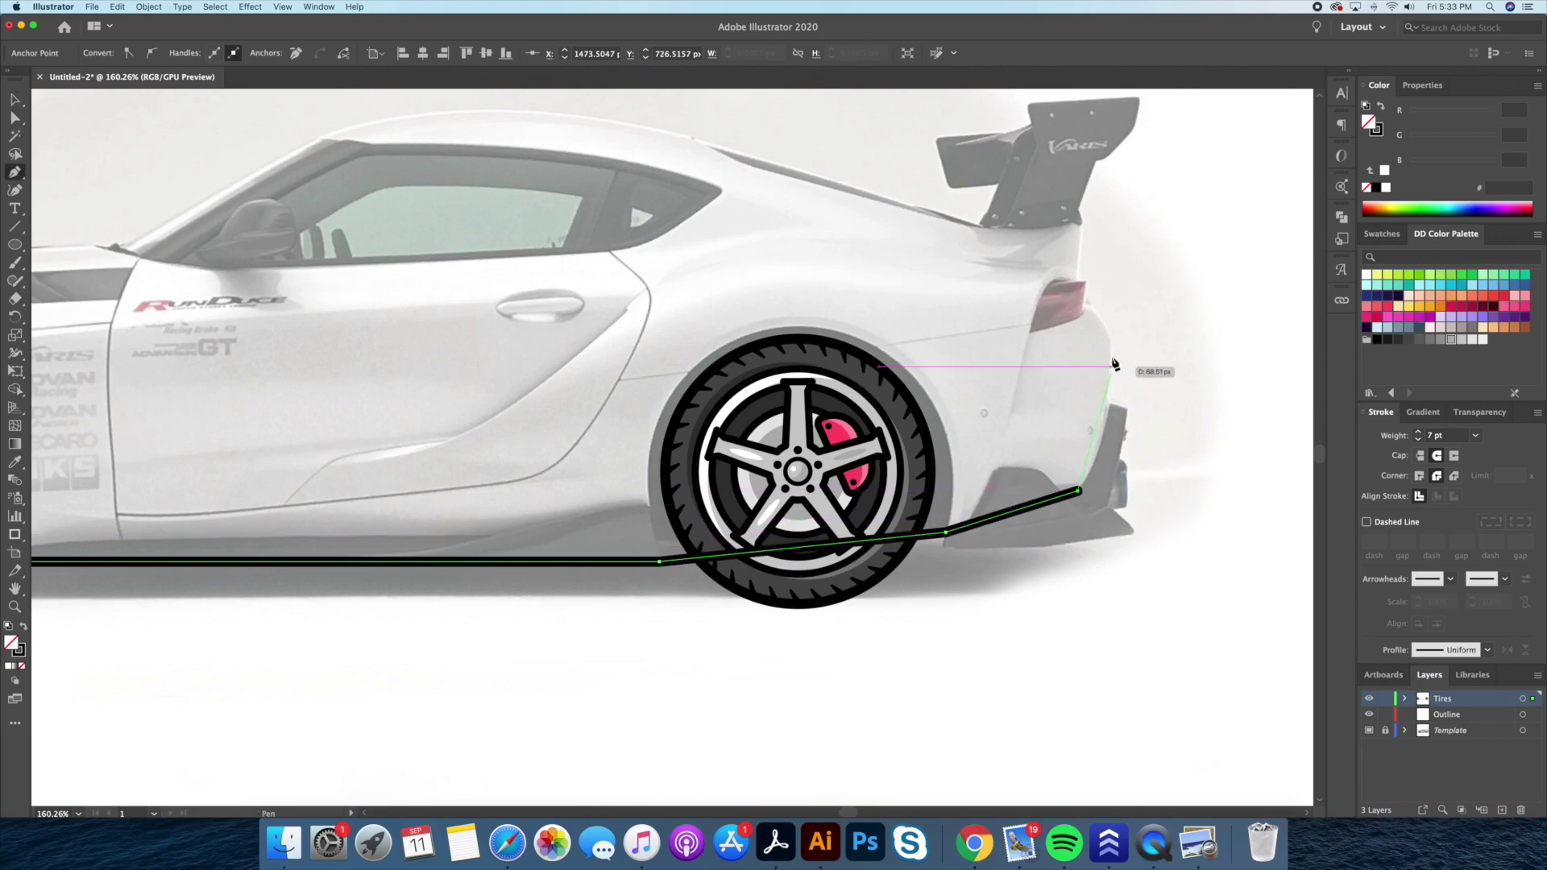
pyautogui.click(1079, 228)
pyautogui.moveTo(564, 403); pyautogui.dragTo(806, 451)
pyautogui.click(1157, 169)
pyautogui.click(887, 194)
pyautogui.click(673, 304)
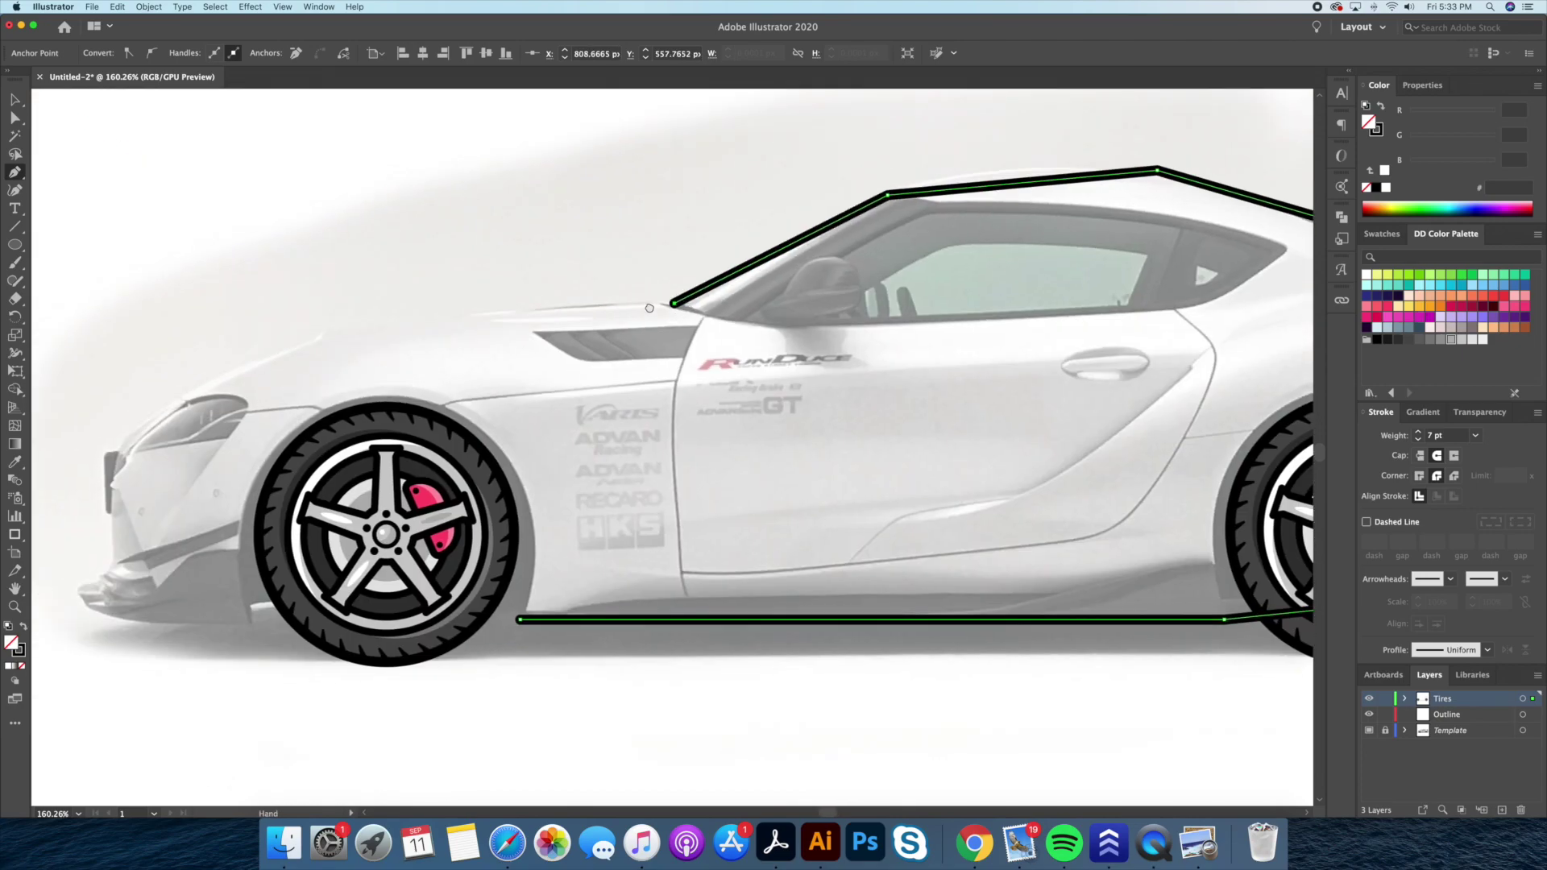
pyautogui.hscroll(-10, 649, 308)
pyautogui.click(785, 267)
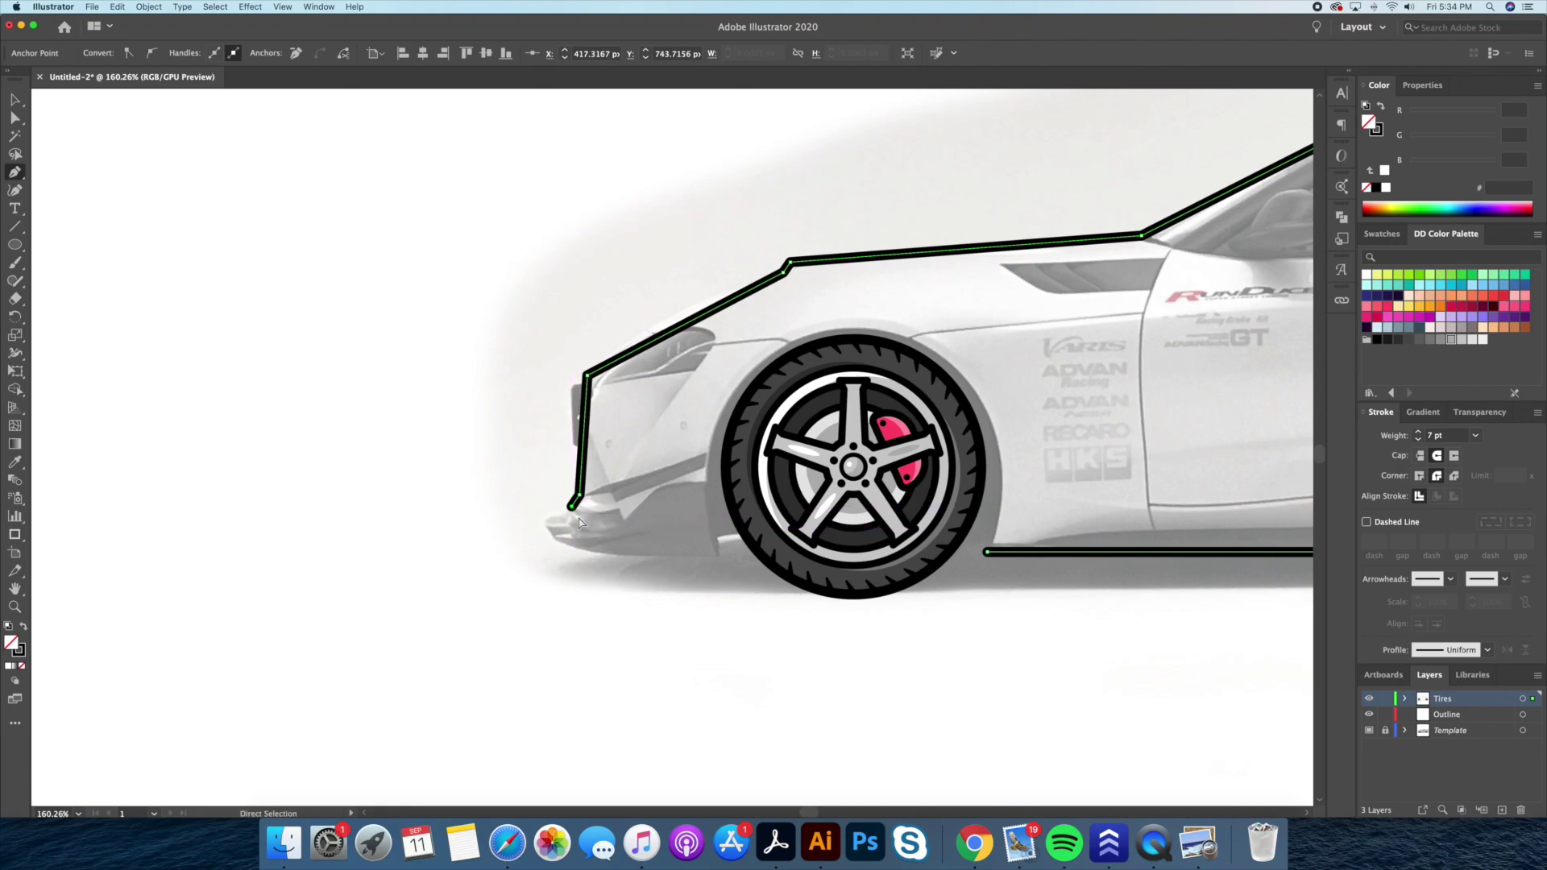
pyautogui.scroll(3, 580, 523)
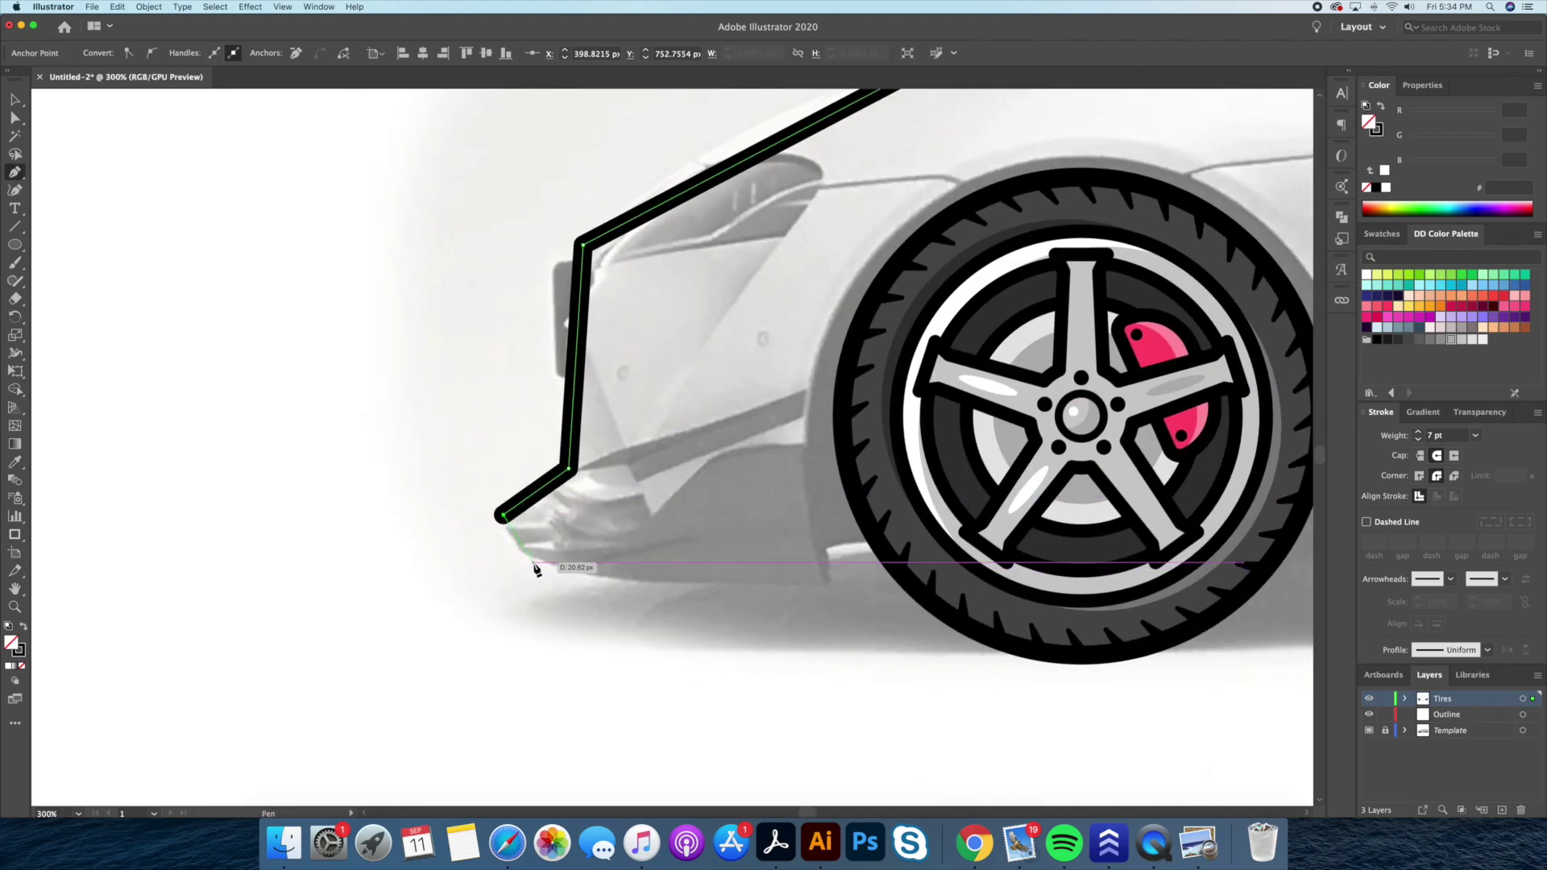
pyautogui.scroll(-3, 827, 588)
# Select the body outline and set its stroke weight to 5 pt
pyautogui.press('z')
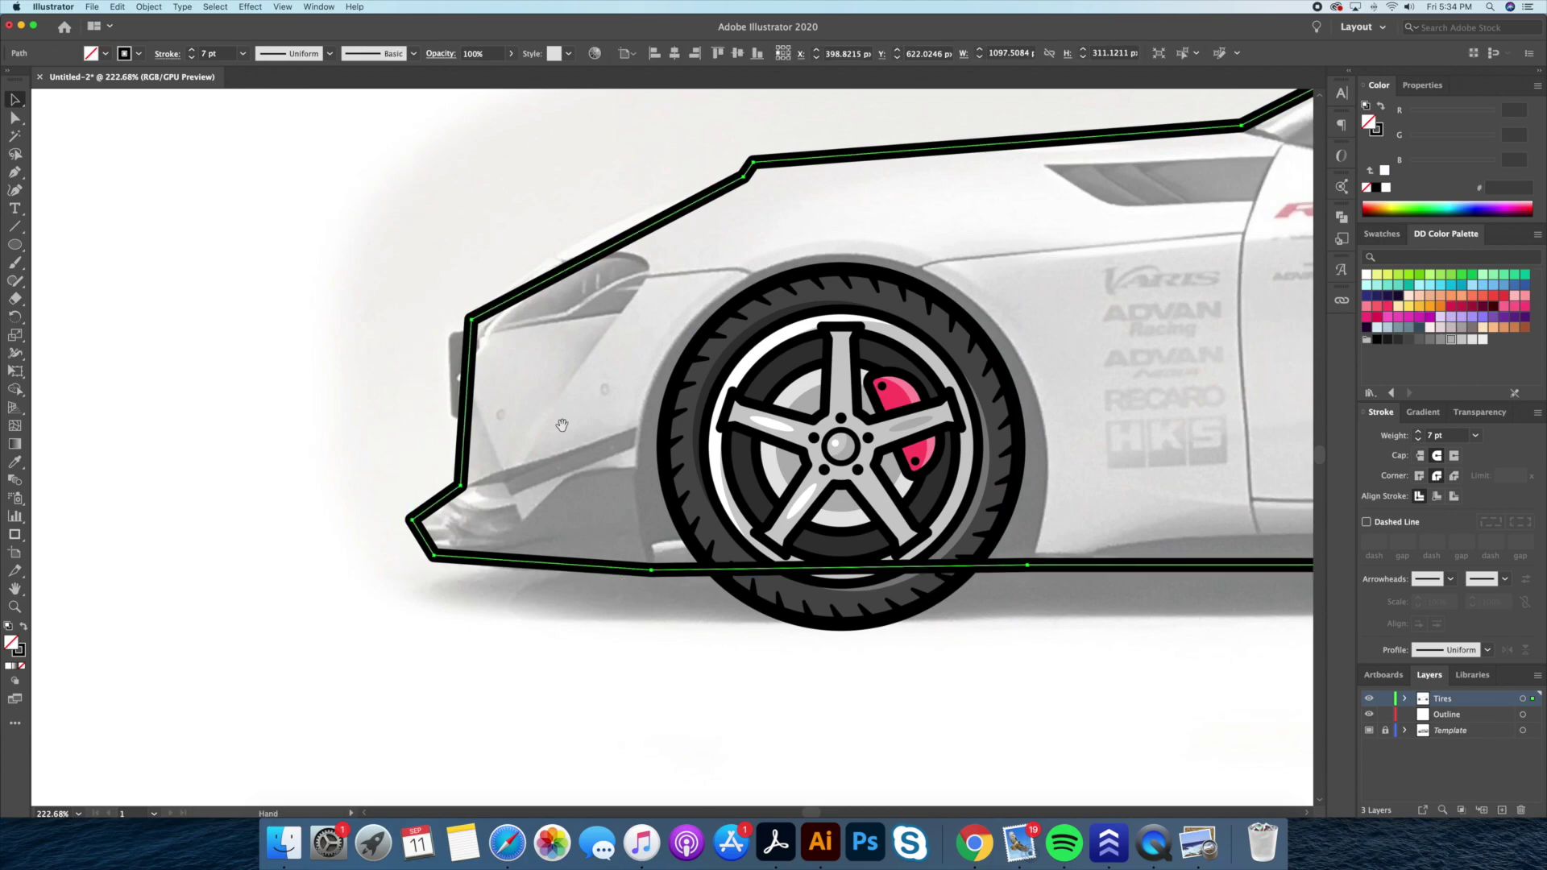
pyautogui.moveTo(563, 432); pyautogui.dragTo(980, 413)
pyautogui.keyDown('alt'); pyautogui.click(980, 412); pyautogui.keyUp('alt')
pyautogui.moveTo(484, 403); pyautogui.dragTo(97, 227)
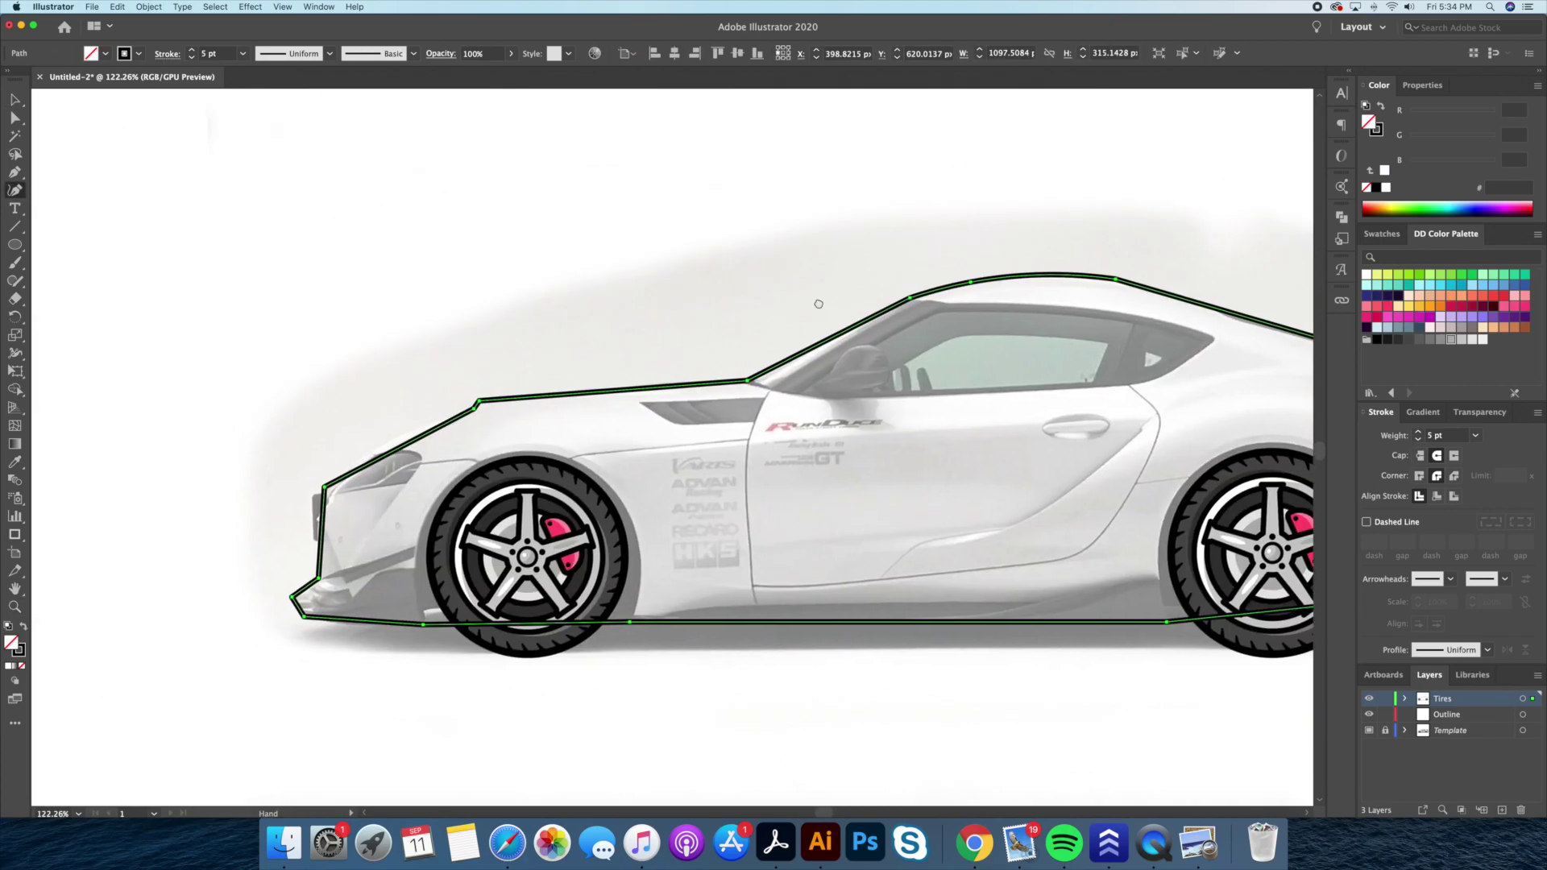
pyautogui.hscroll(-10, 385, 478)
pyautogui.scroll(-5, 483, 467)
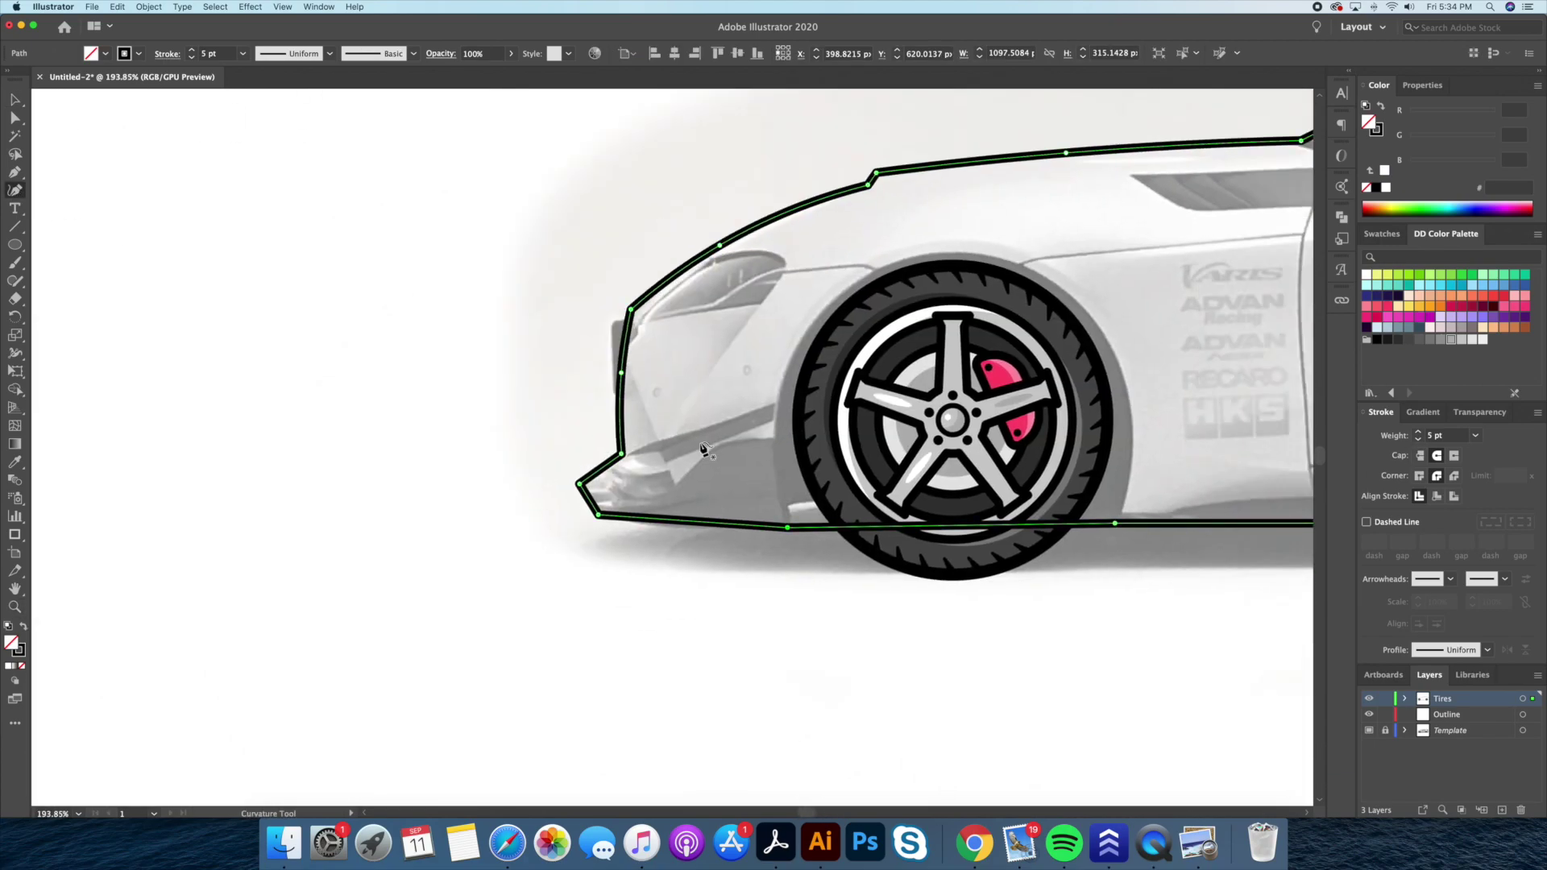
pyautogui.hscroll(15, 556, 462)
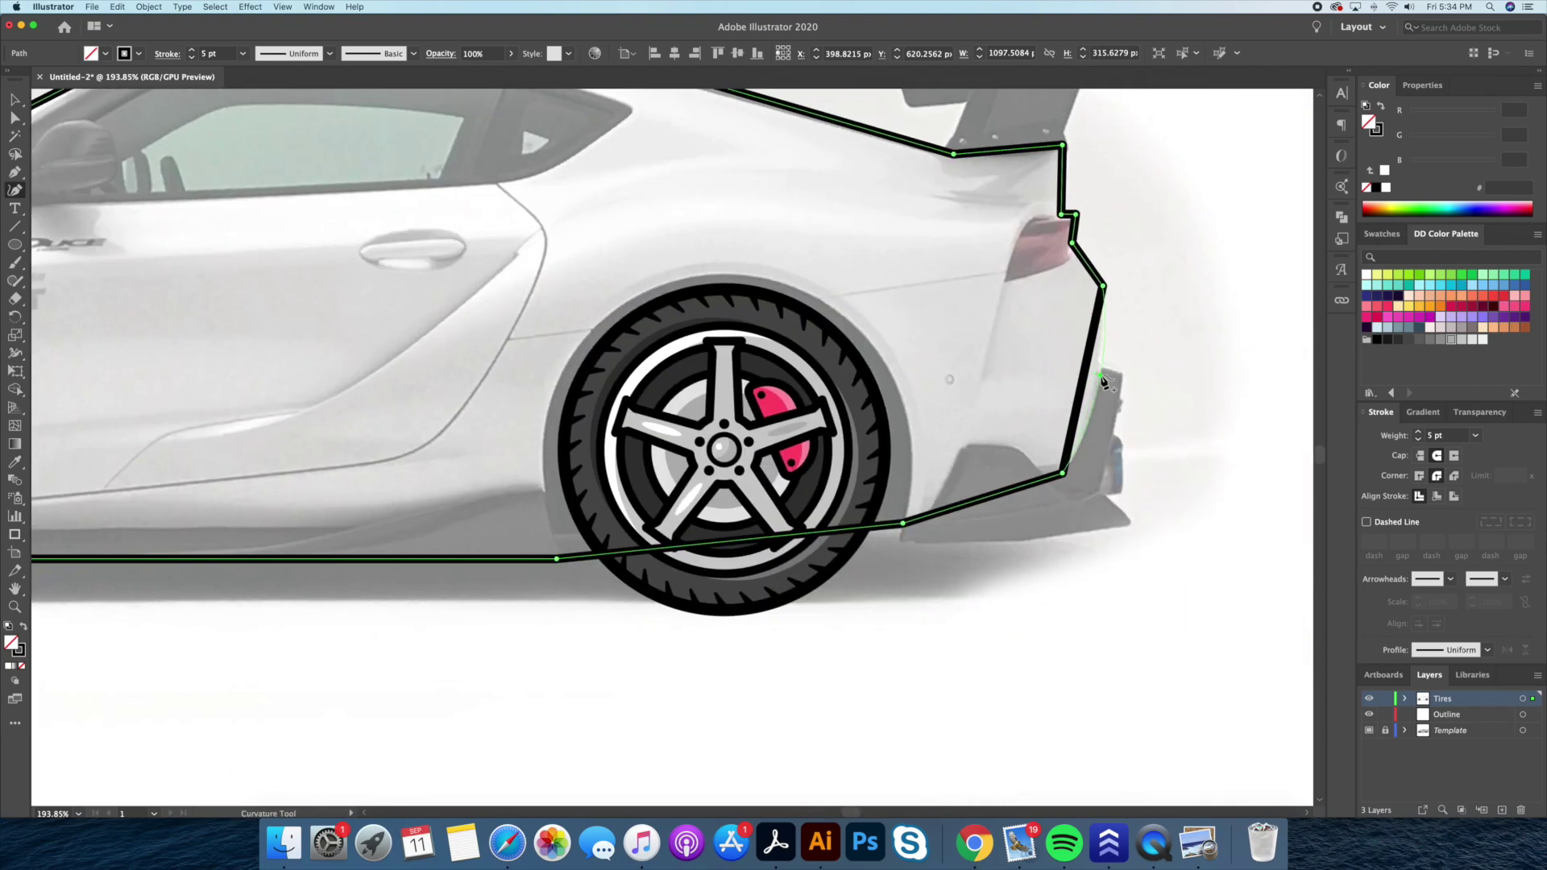
pyautogui.scroll(4, 1045, 302)
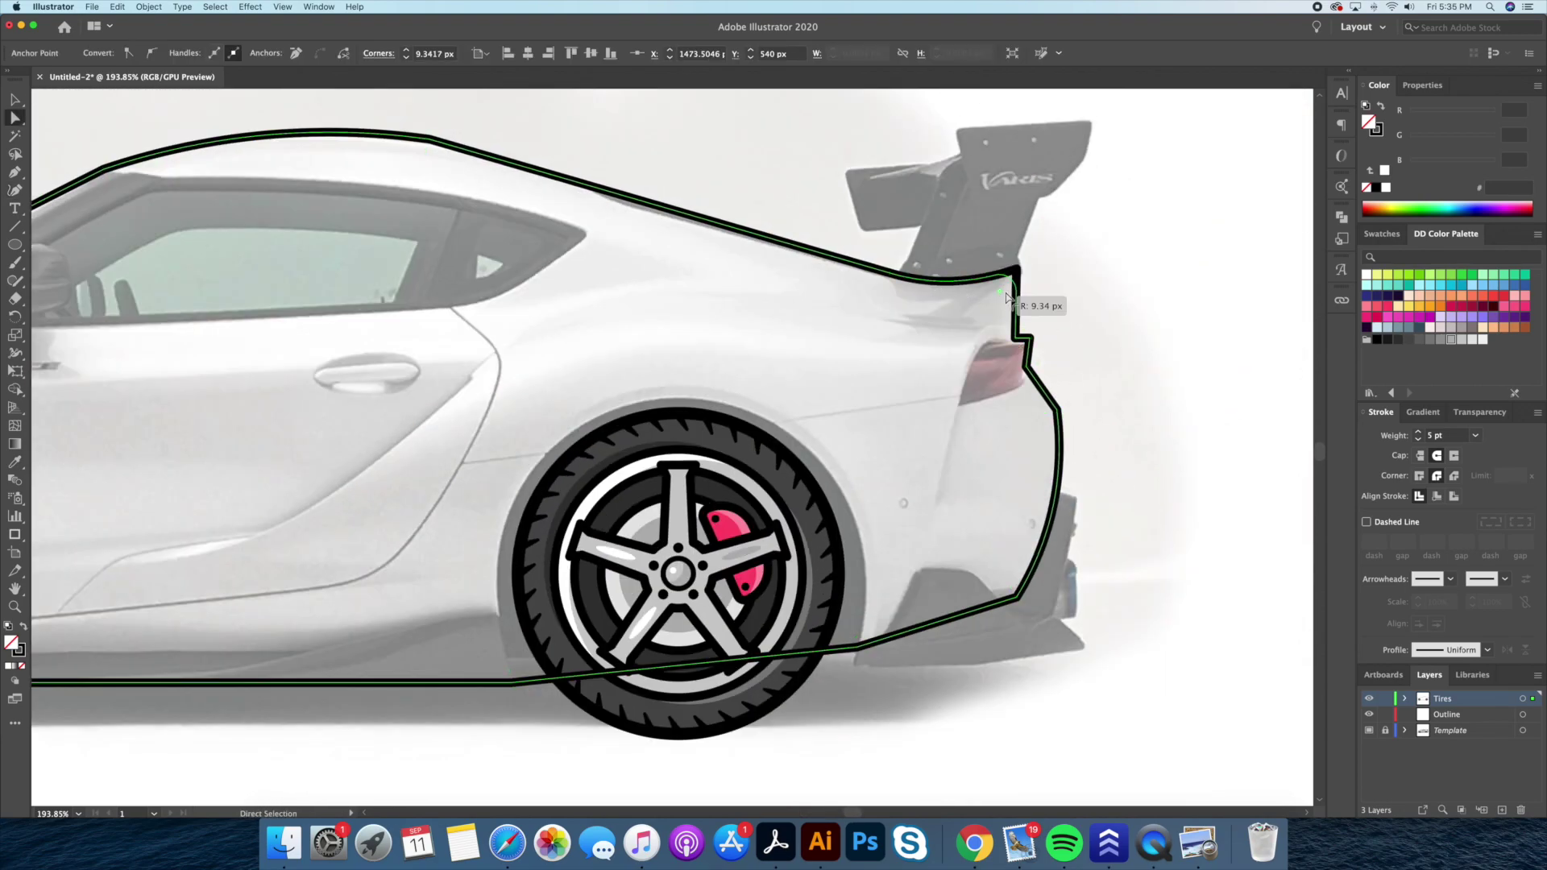
pyautogui.scroll(2, 1098, 414)
pyautogui.scroll(-2, 1047, 483)
# Round the rear, front, fender-kink and roof corner anchors with live corners
pyautogui.click(1014, 541)
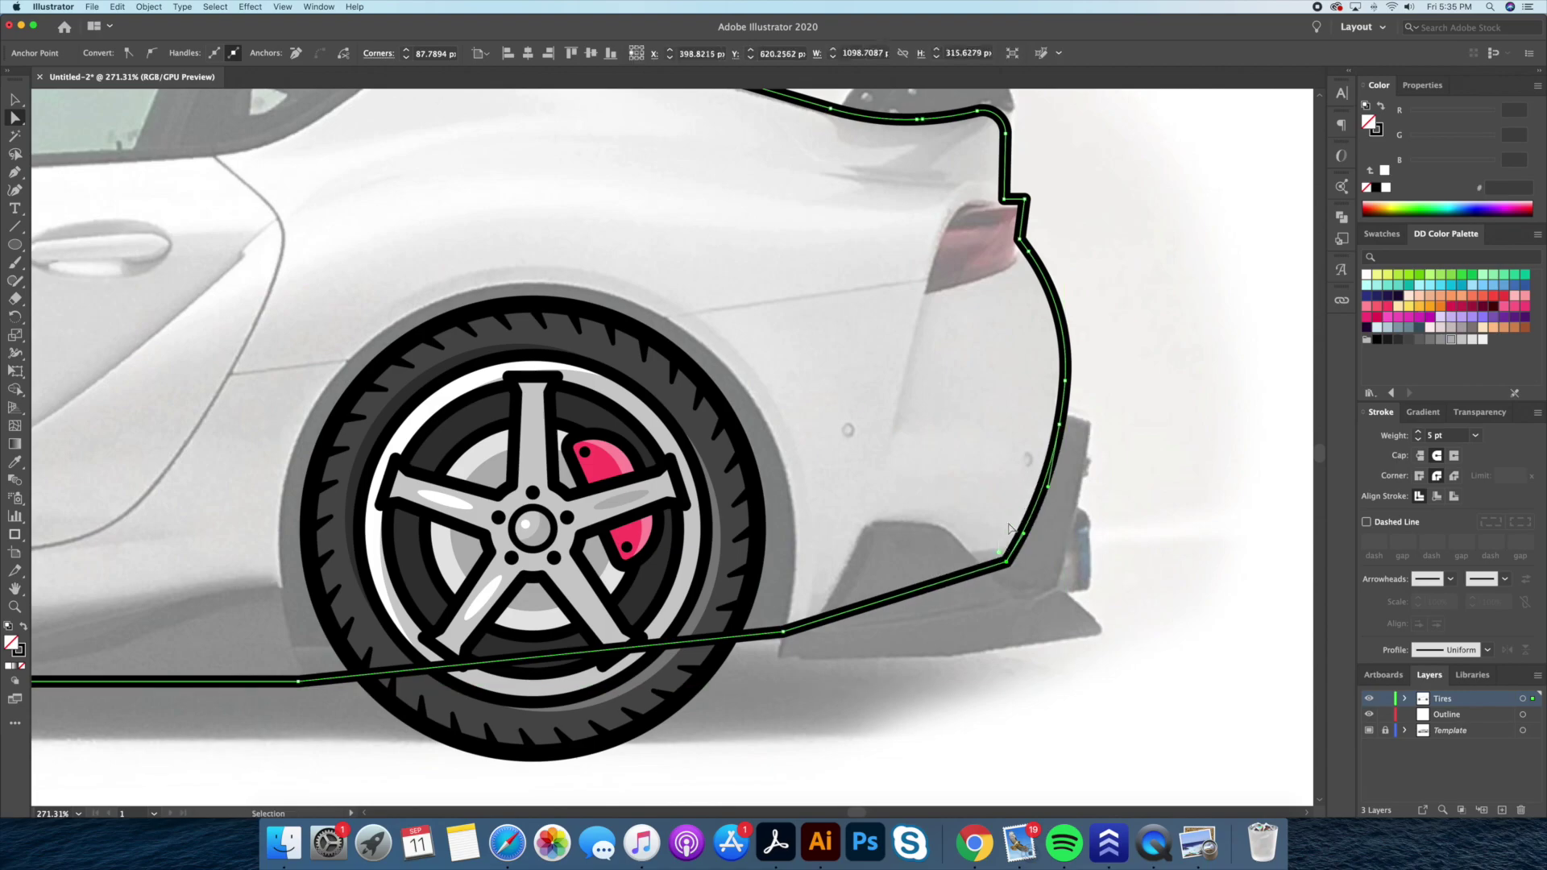
pyautogui.scroll(-2, 1010, 529)
pyautogui.hscroll(-10, 645, 451)
pyautogui.click(250, 369)
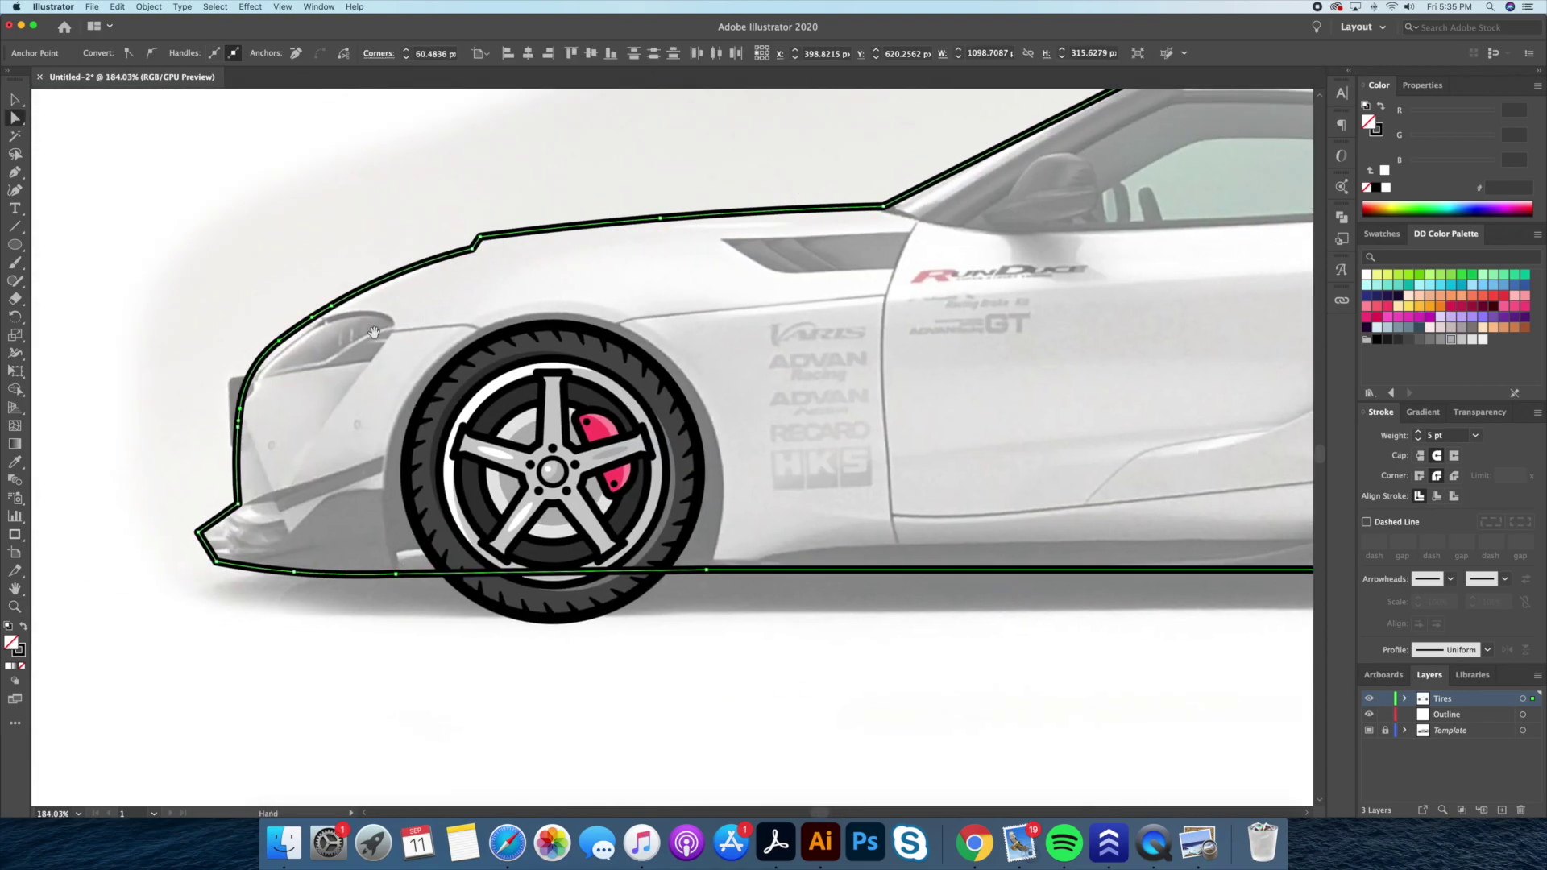
pyautogui.scroll(5, 373, 332)
pyautogui.click(548, 379)
pyautogui.scroll(-5, 475, 352)
pyautogui.hscroll(10, 645, 346)
pyautogui.click(1036, 328)
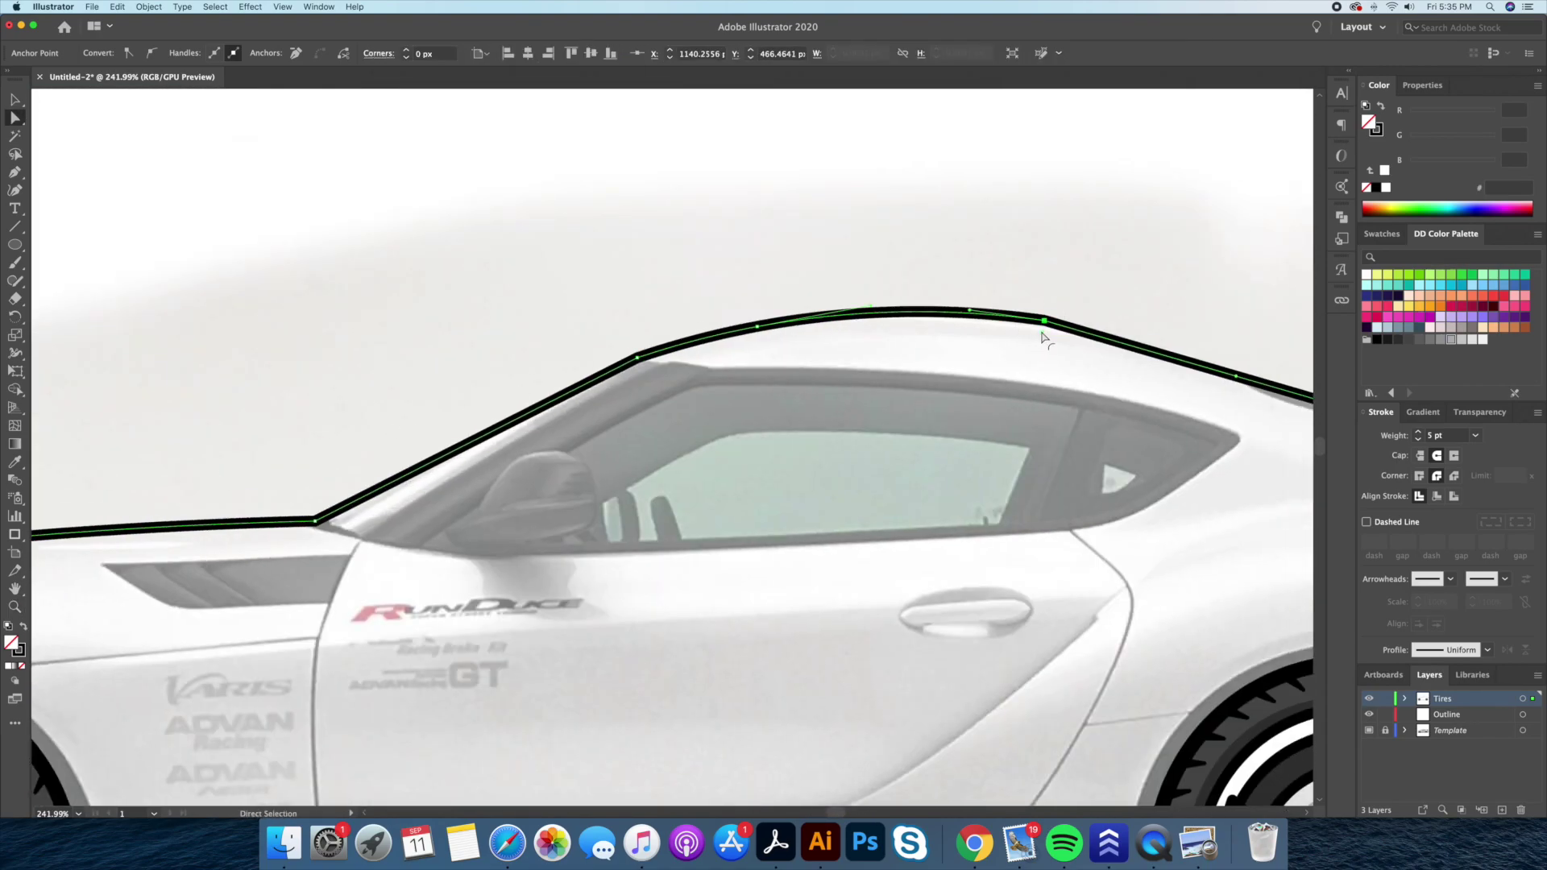
pyautogui.scroll(-3, 1036, 328)
pyautogui.scroll(1, 770, 317)
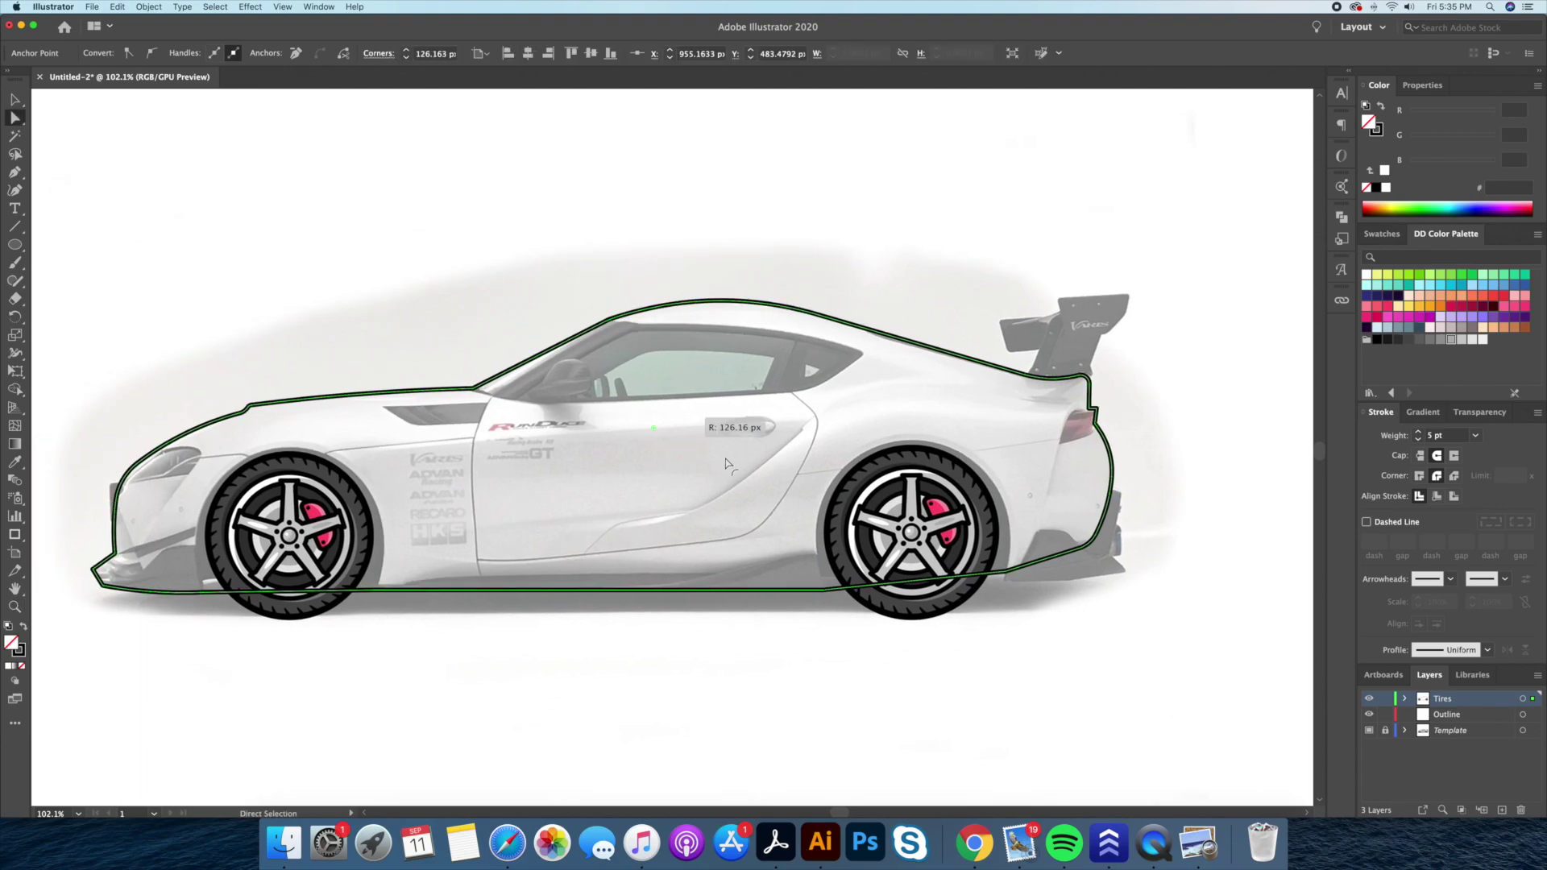
pyautogui.hscroll(-5, 645, 451)
pyautogui.press('z')
pyautogui.moveTo(314, 234); pyautogui.dragTo(726, 500)
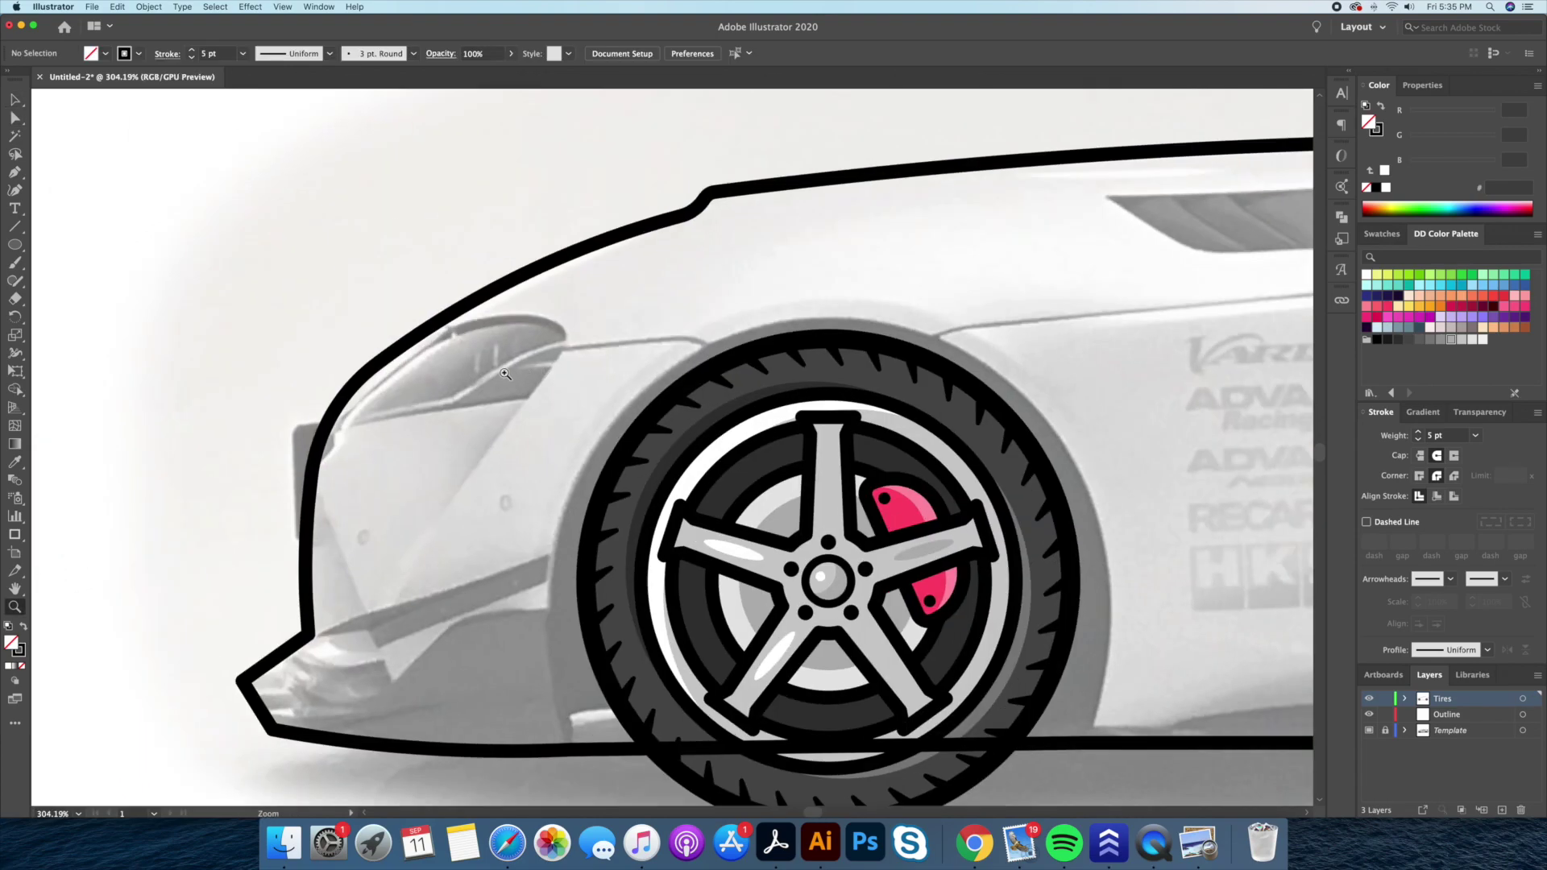
# Cut a circular wheel arch around the front wheel out of the body outline
pyautogui.press('a')
pyautogui.click(255, 686)
pyautogui.click(263, 542)
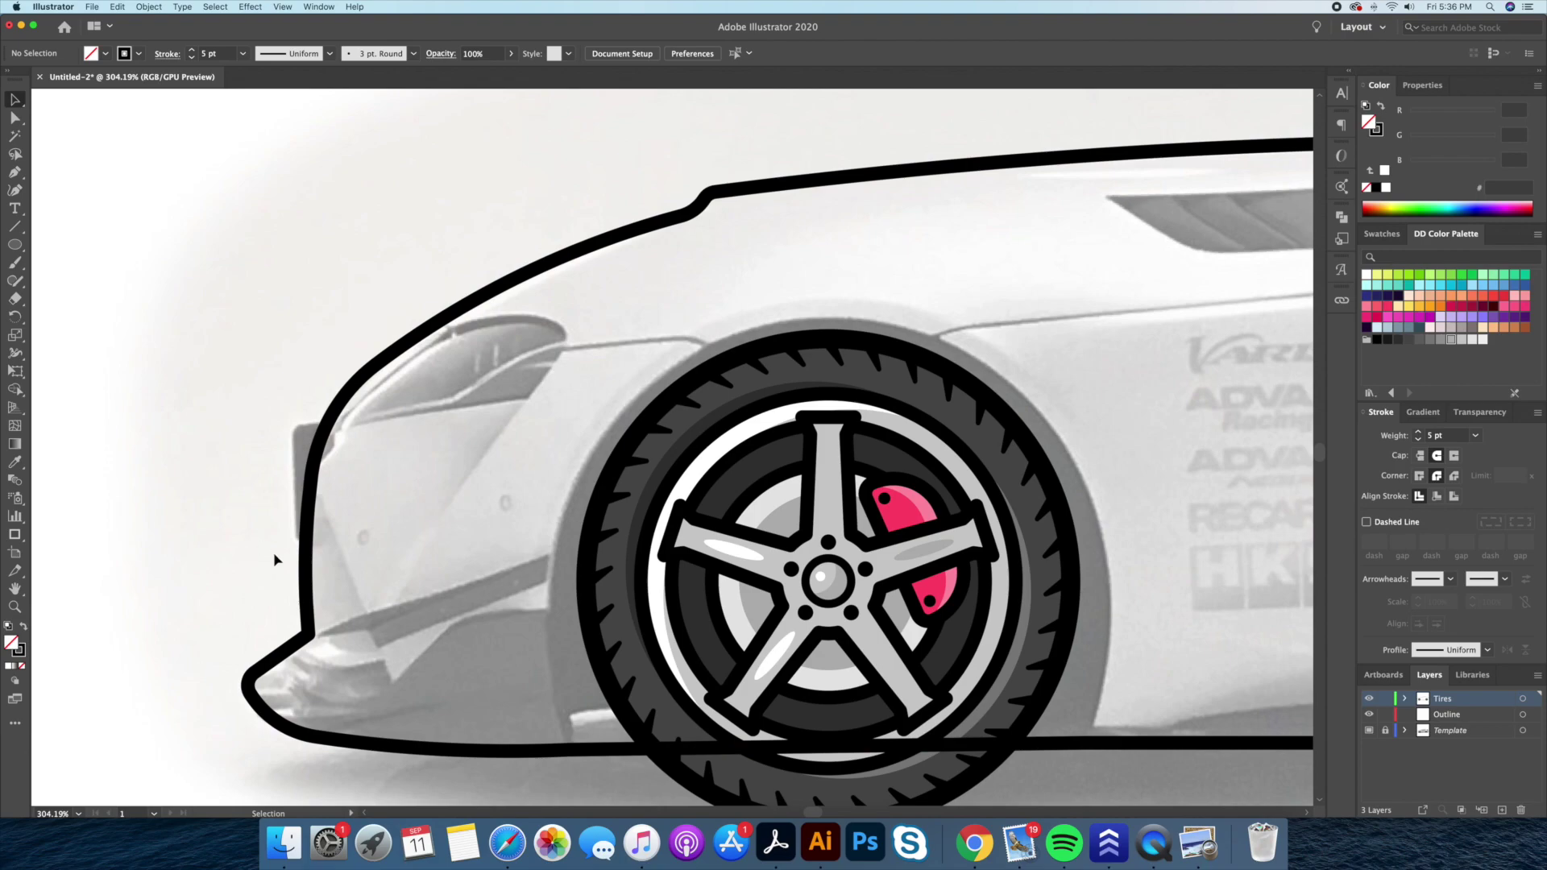
pyautogui.scroll(-3, 263, 542)
pyautogui.press('l')
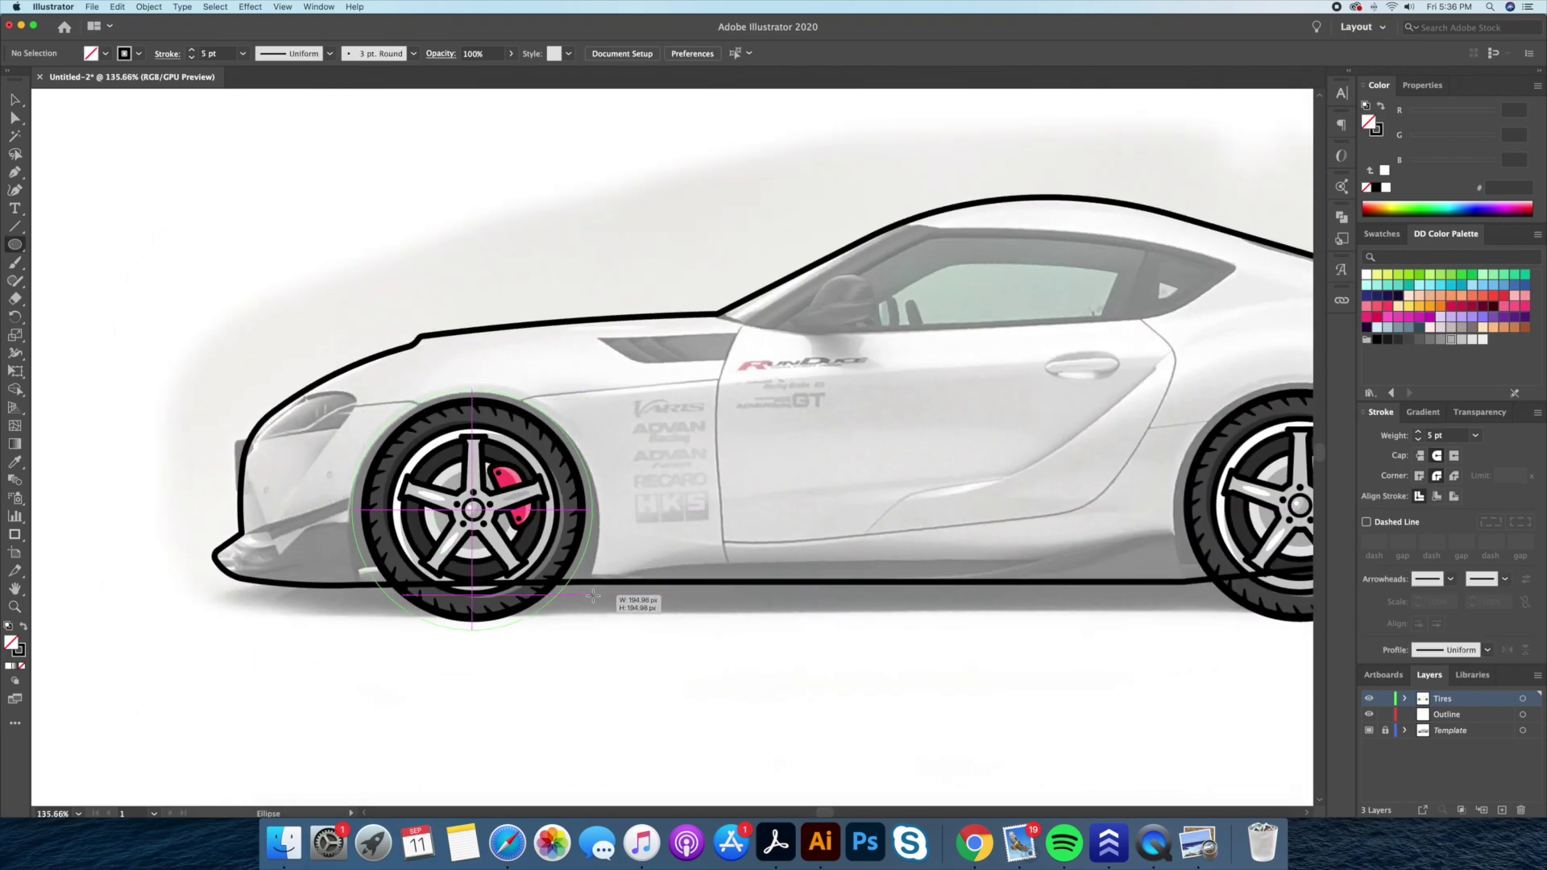
pyautogui.moveTo(593, 596); pyautogui.dragTo(593, 596)
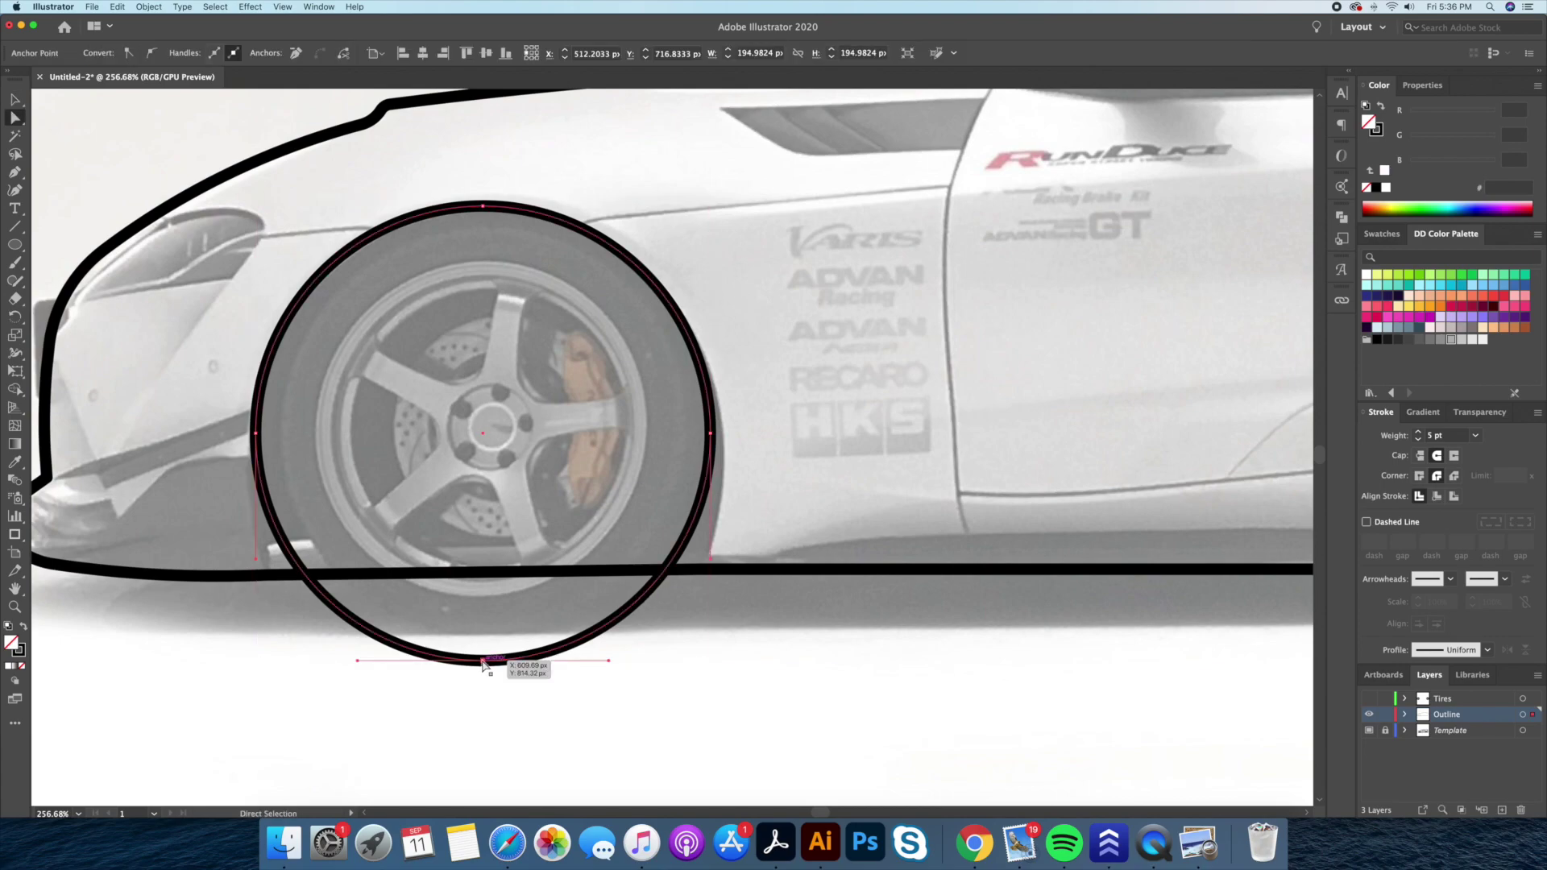
pyautogui.moveTo(710, 206); pyautogui.dragTo(722, 221)
pyautogui.scroll(-3, 582, 419)
pyautogui.click(583, 419)
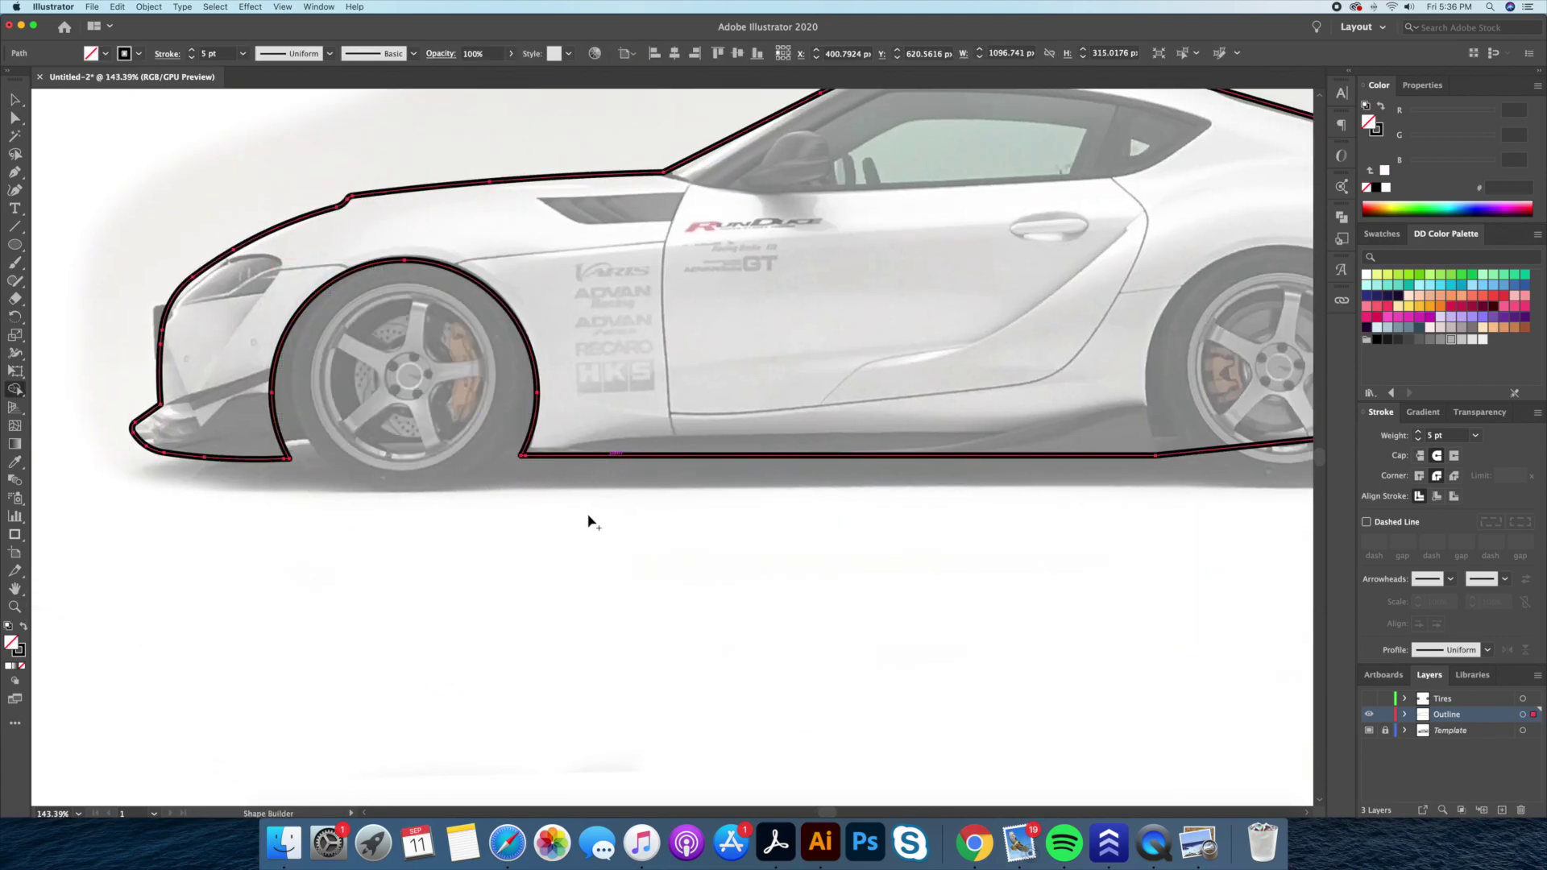
# Draw a circle over the rear wheel to form its arch
pyautogui.press('l')
pyautogui.hscroll(10, 588, 518)
pyautogui.click(1368, 699)
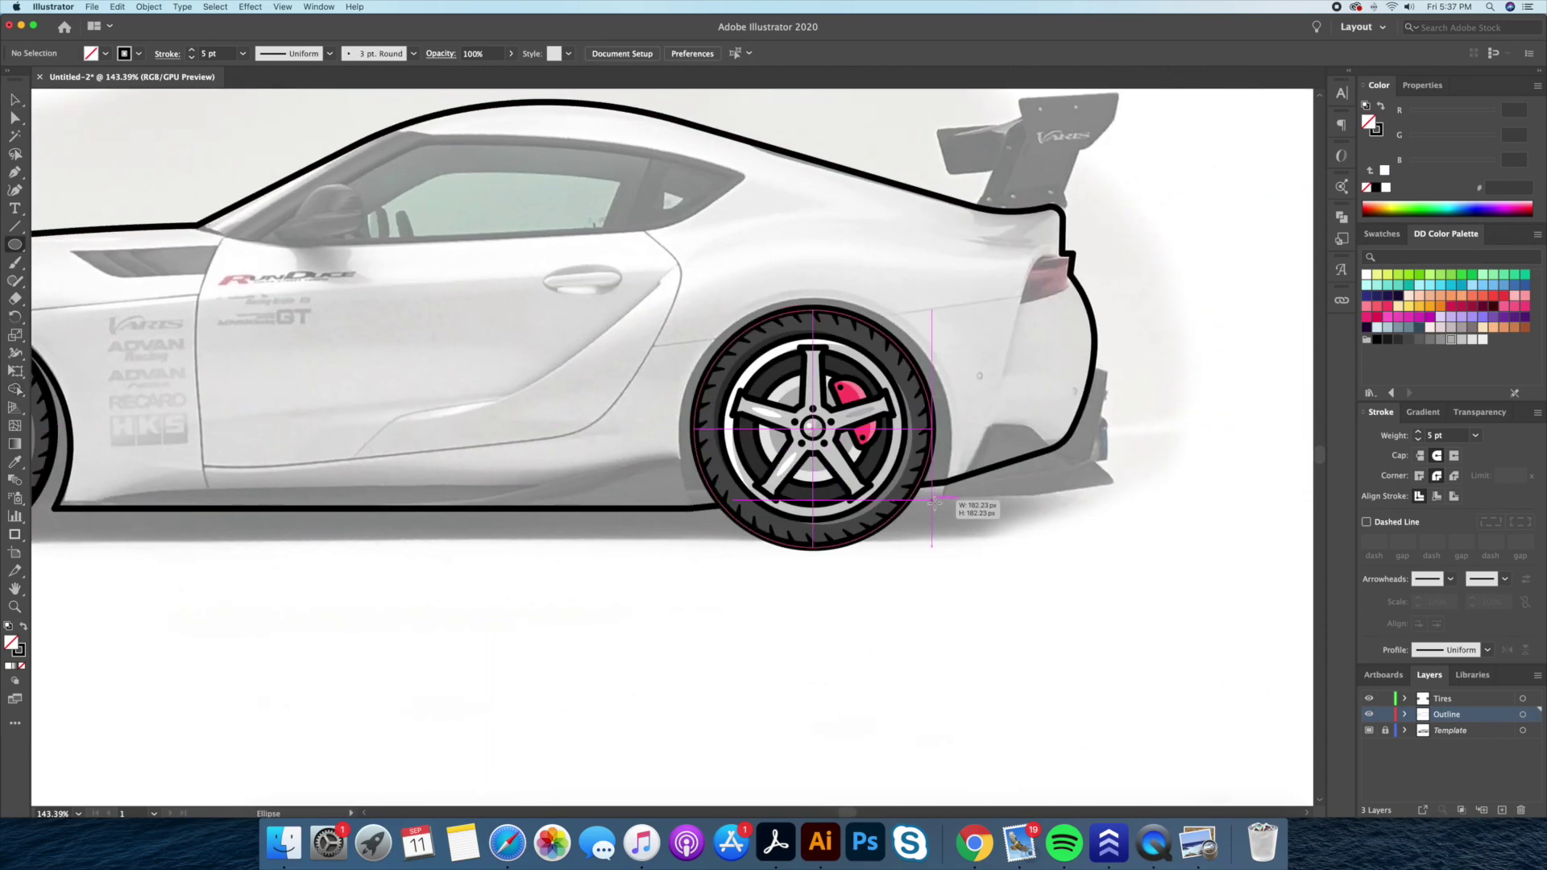
pyautogui.click(1368, 699)
pyautogui.scroll(2, 976, 269)
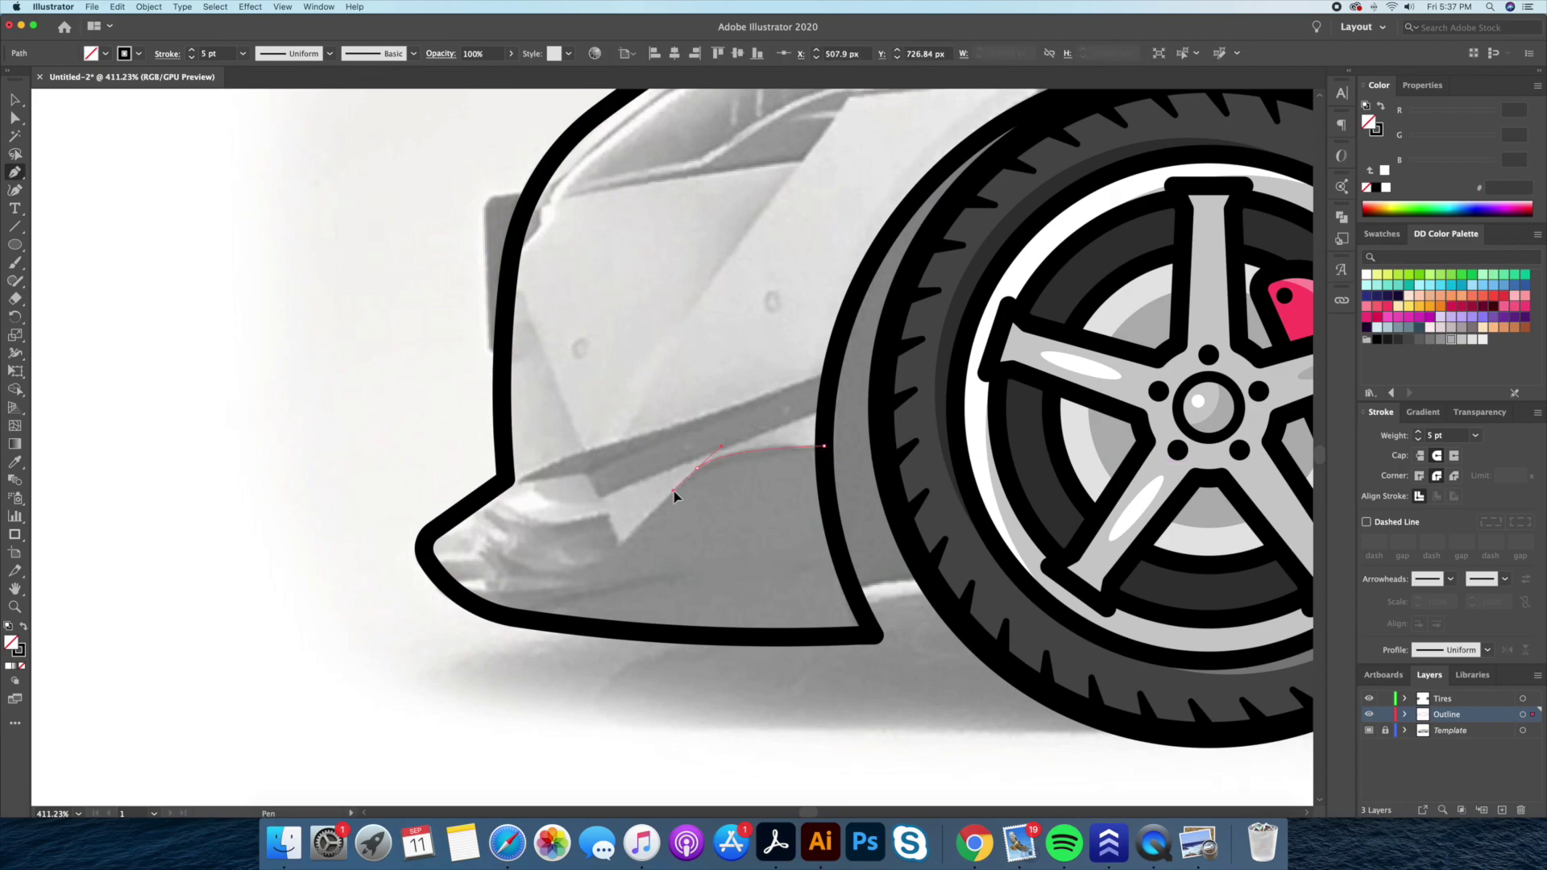
# Pen the front bumper lip shape and adjust its corner anchors
pyautogui.moveTo(566, 587); pyautogui.dragTo(532, 600)
pyautogui.click(504, 609)
pyautogui.click(547, 595)
pyautogui.click(459, 595)
pyautogui.click(864, 629)
pyautogui.click(824, 445)
pyautogui.press('a')
pyautogui.press('p')
pyautogui.hotkey('ctrl', '-')
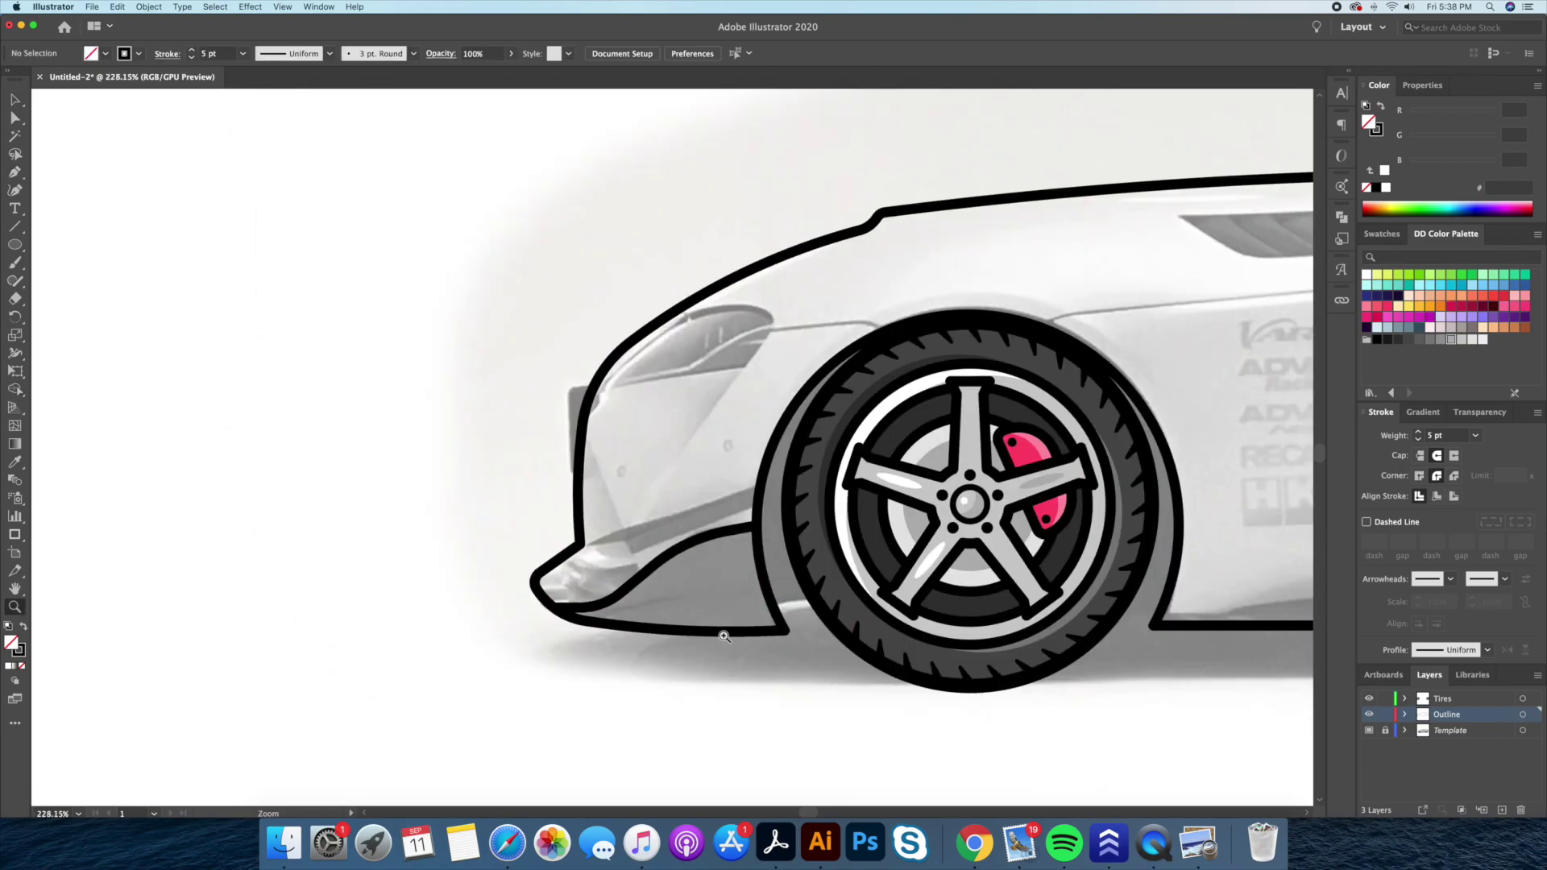
# Draw a tapered side skirt shape beneath the doors
pyautogui.hscroll(10, 644, 564)
pyautogui.click(762, 575)
pyautogui.click(1070, 509)
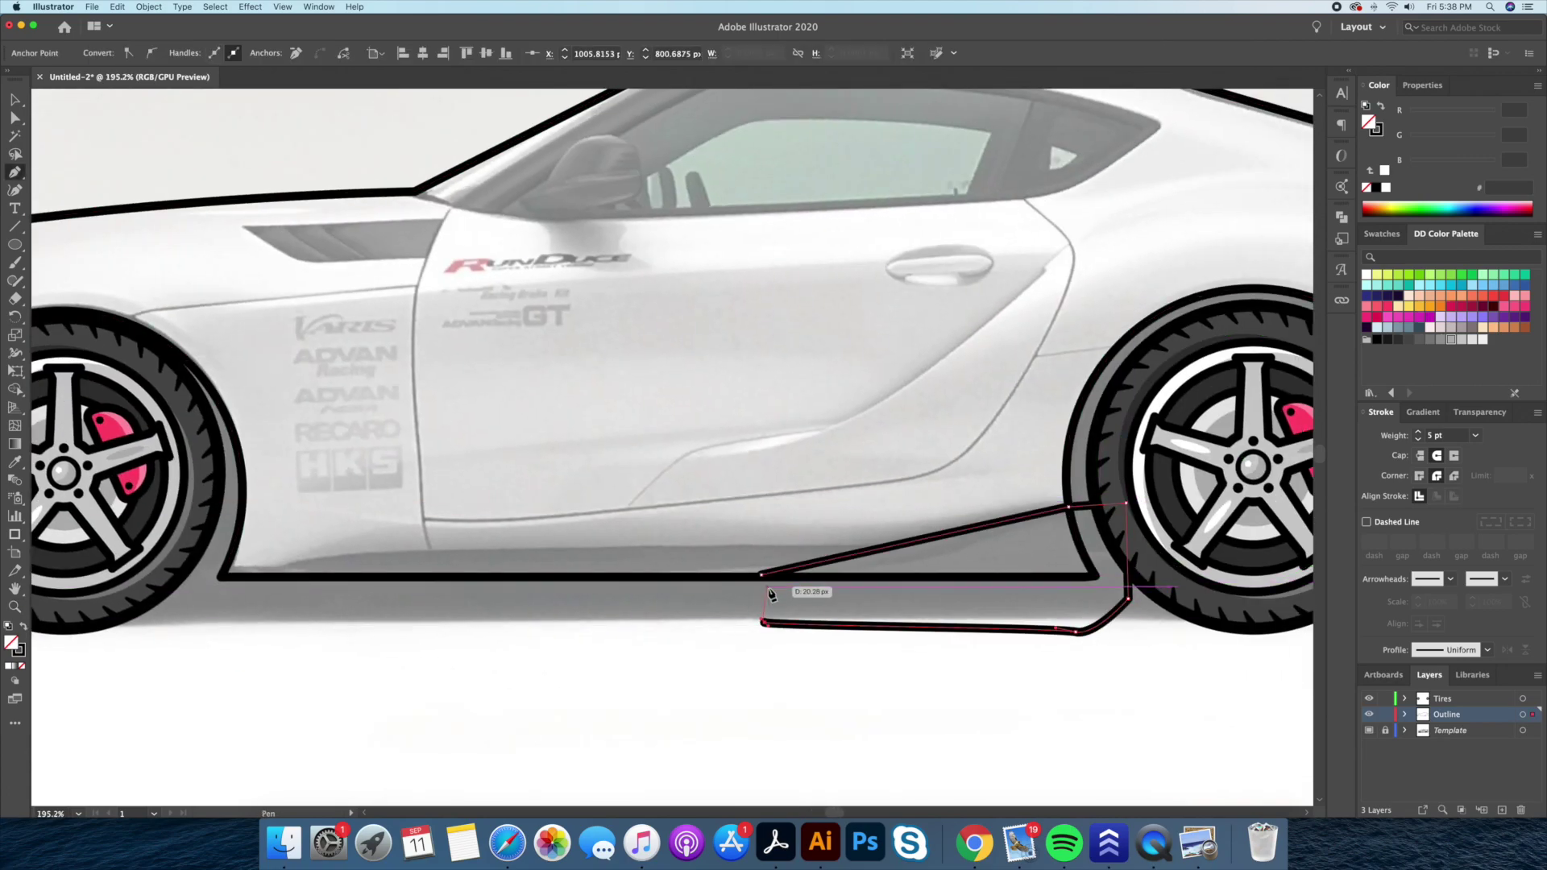
pyautogui.press('a')
pyautogui.scroll(5, 777, 526)
pyautogui.click(777, 521)
pyautogui.scroll(-10, 779, 525)
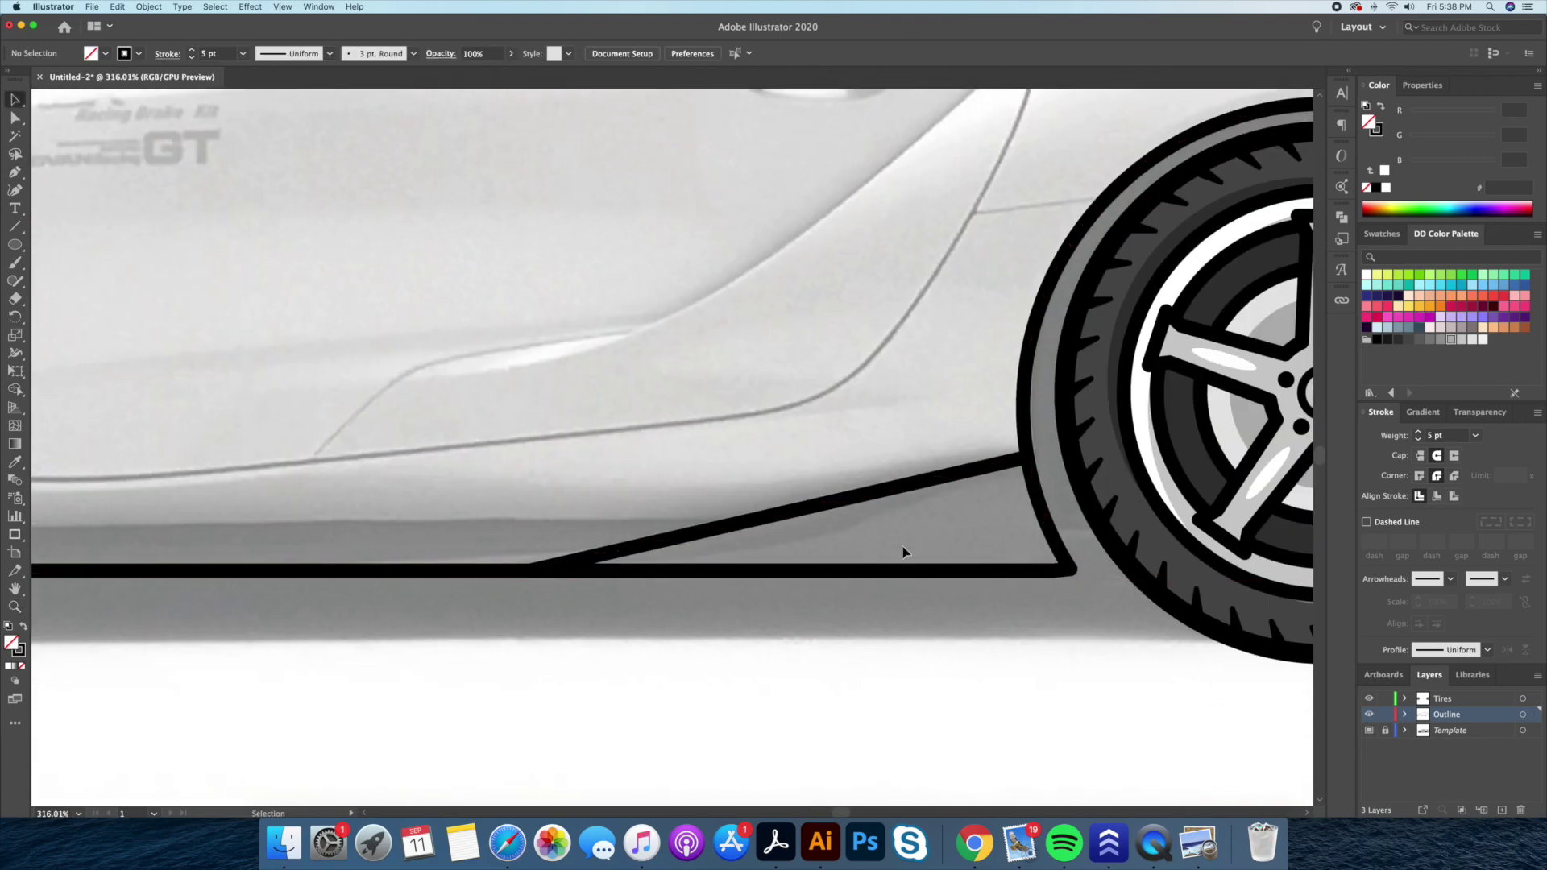
# Merge the side skirt with the body outline using Shape Builder
pyautogui.press('l')
pyautogui.moveTo(397, 610); pyautogui.dragTo(403, 612)
pyautogui.moveTo(1083, 631); pyautogui.dragTo(1081, 637)
pyautogui.hotkey('ctrl', 'a')
pyautogui.hotkey('shift', 'm')
pyautogui.click(928, 541)
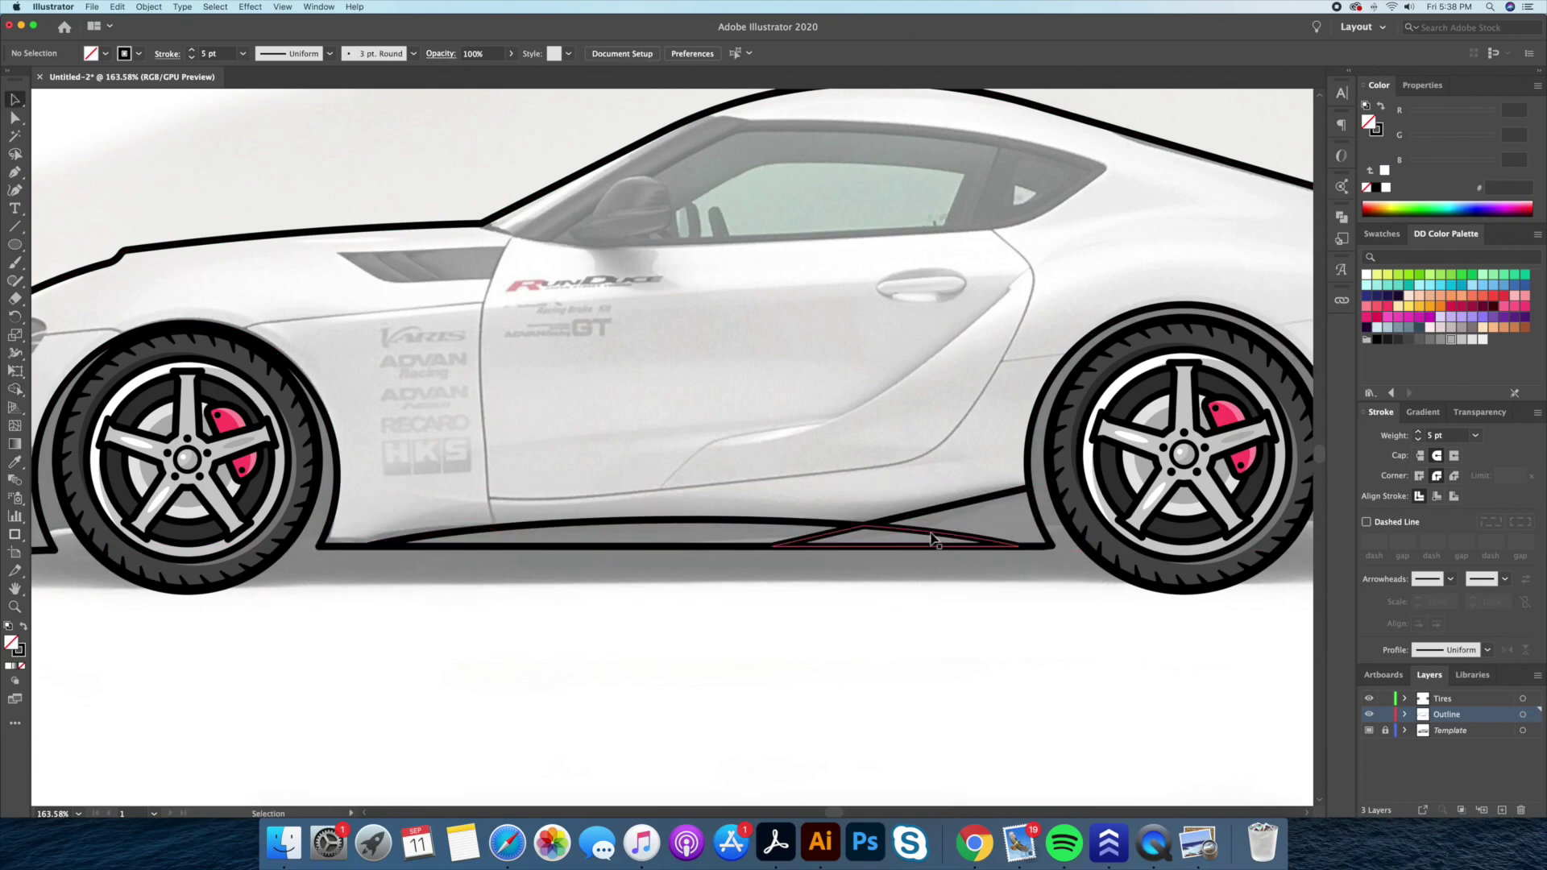
pyautogui.scroll(-5, 487, 625)
pyautogui.scroll(8, 487, 626)
# Trace a closed outline around the side window
pyautogui.press('p')
pyautogui.click(315, 415)
pyautogui.click(488, 460)
pyautogui.click(1139, 422)
pyautogui.click(1257, 331)
pyautogui.click(709, 256)
pyautogui.click(314, 415)
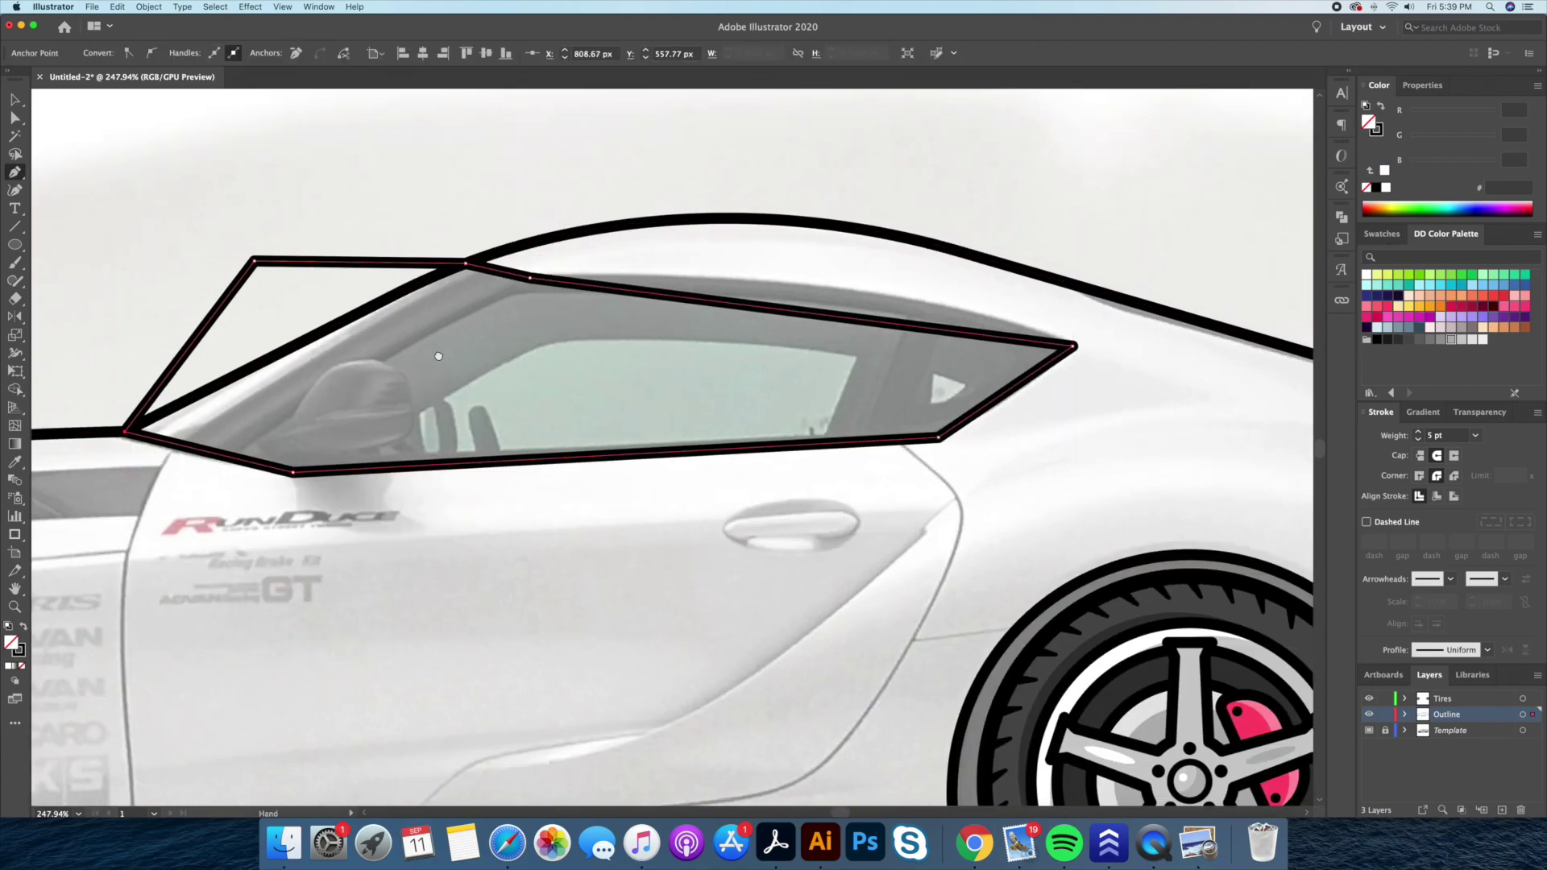
# Curve the side window's top edge and round off its pointed corners
pyautogui.click(808, 287)
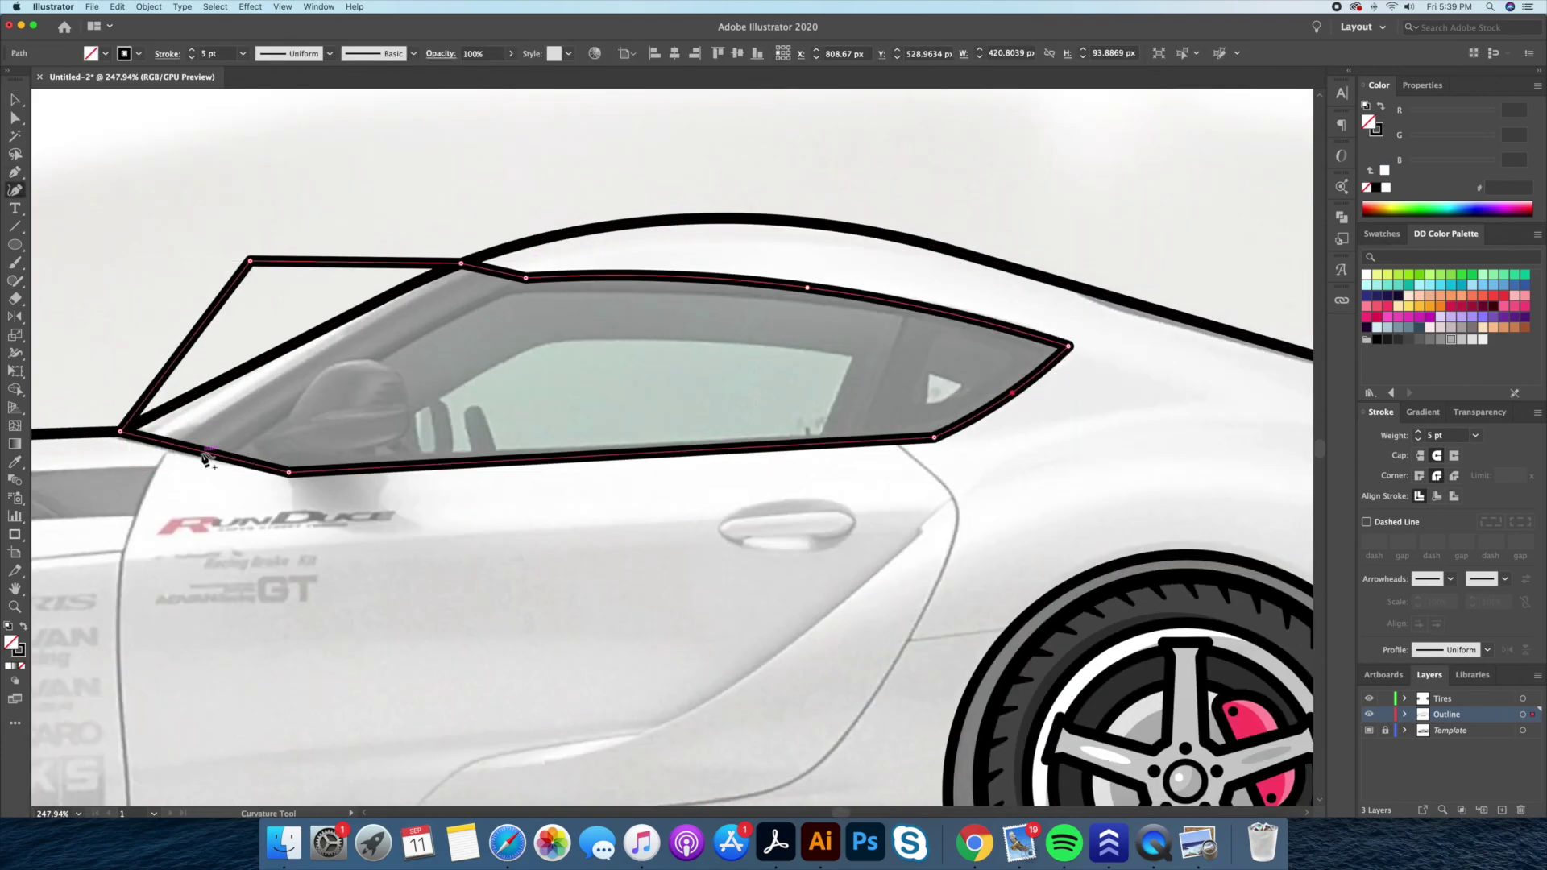
pyautogui.hscroll(-5, 322, 354)
pyautogui.press('a')
pyautogui.moveTo(1116, 395); pyautogui.dragTo(1126, 400)
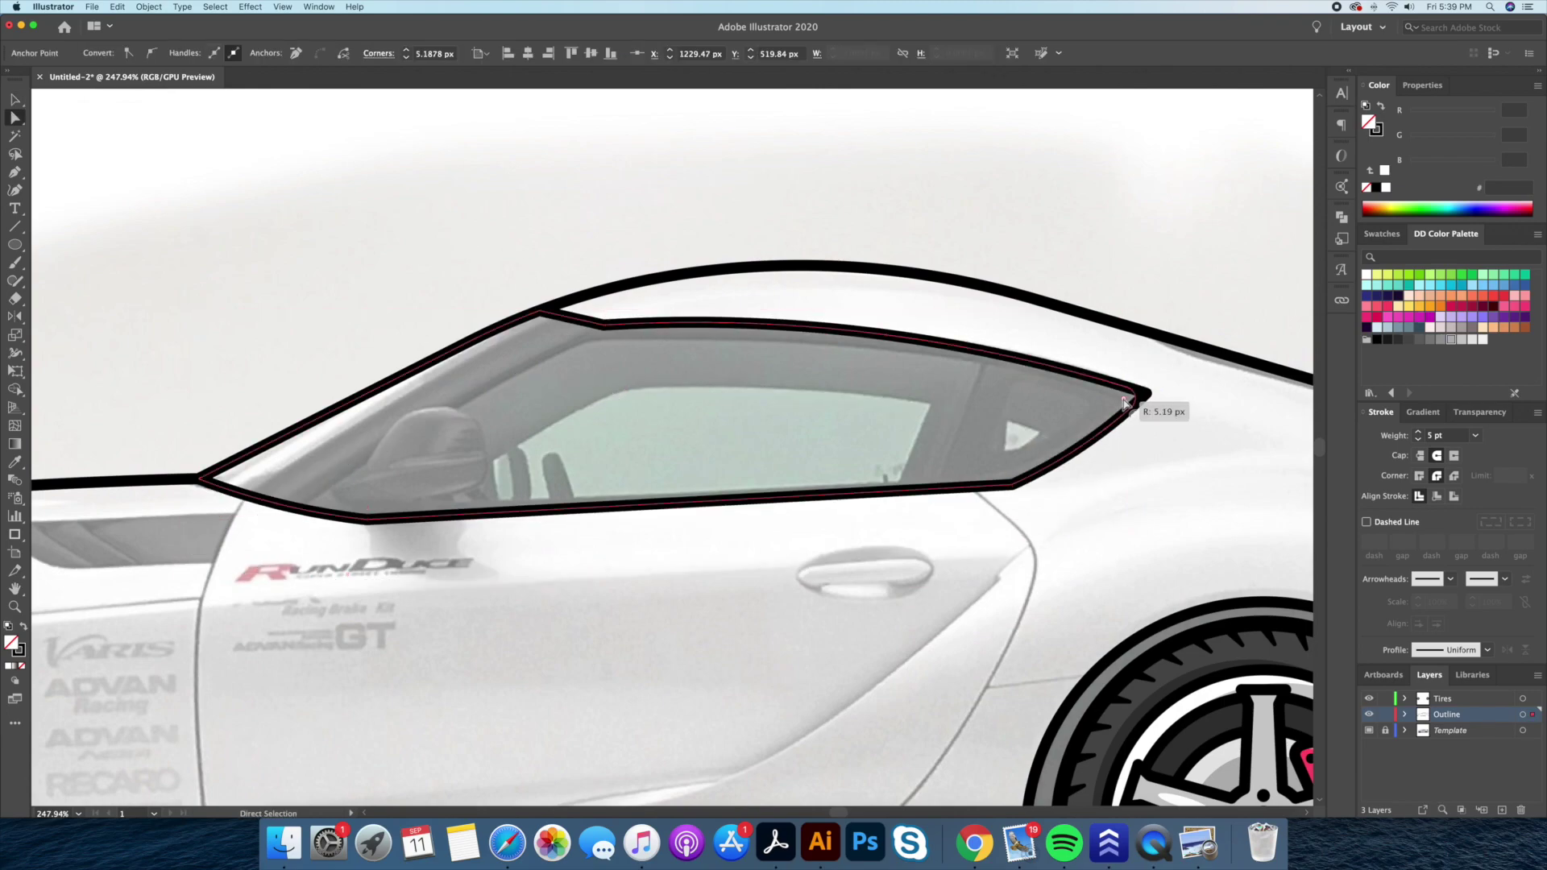
pyautogui.moveTo(988, 400); pyautogui.dragTo(988, 403)
pyautogui.hscroll(-10, 644, 403)
pyautogui.hscroll(10, 644, 403)
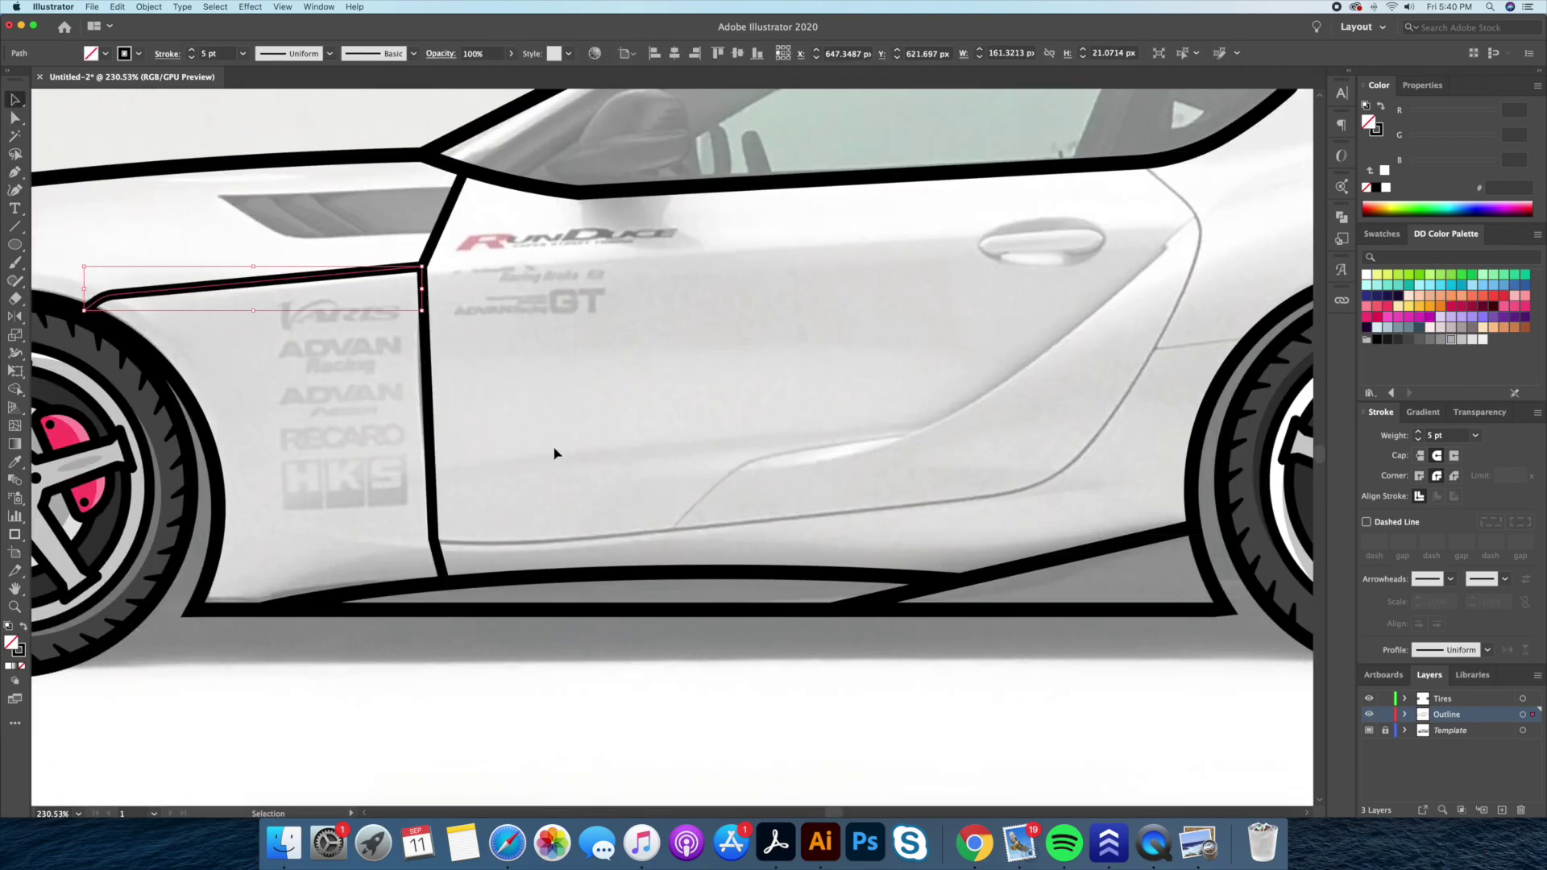
# Draw the fender panel line and door outline, then round the door's corners
pyautogui.press('p')
pyautogui.click(1027, 185)
pyautogui.click(1088, 252)
pyautogui.click(378, 566)
pyautogui.click(316, 560)
pyautogui.press('a')
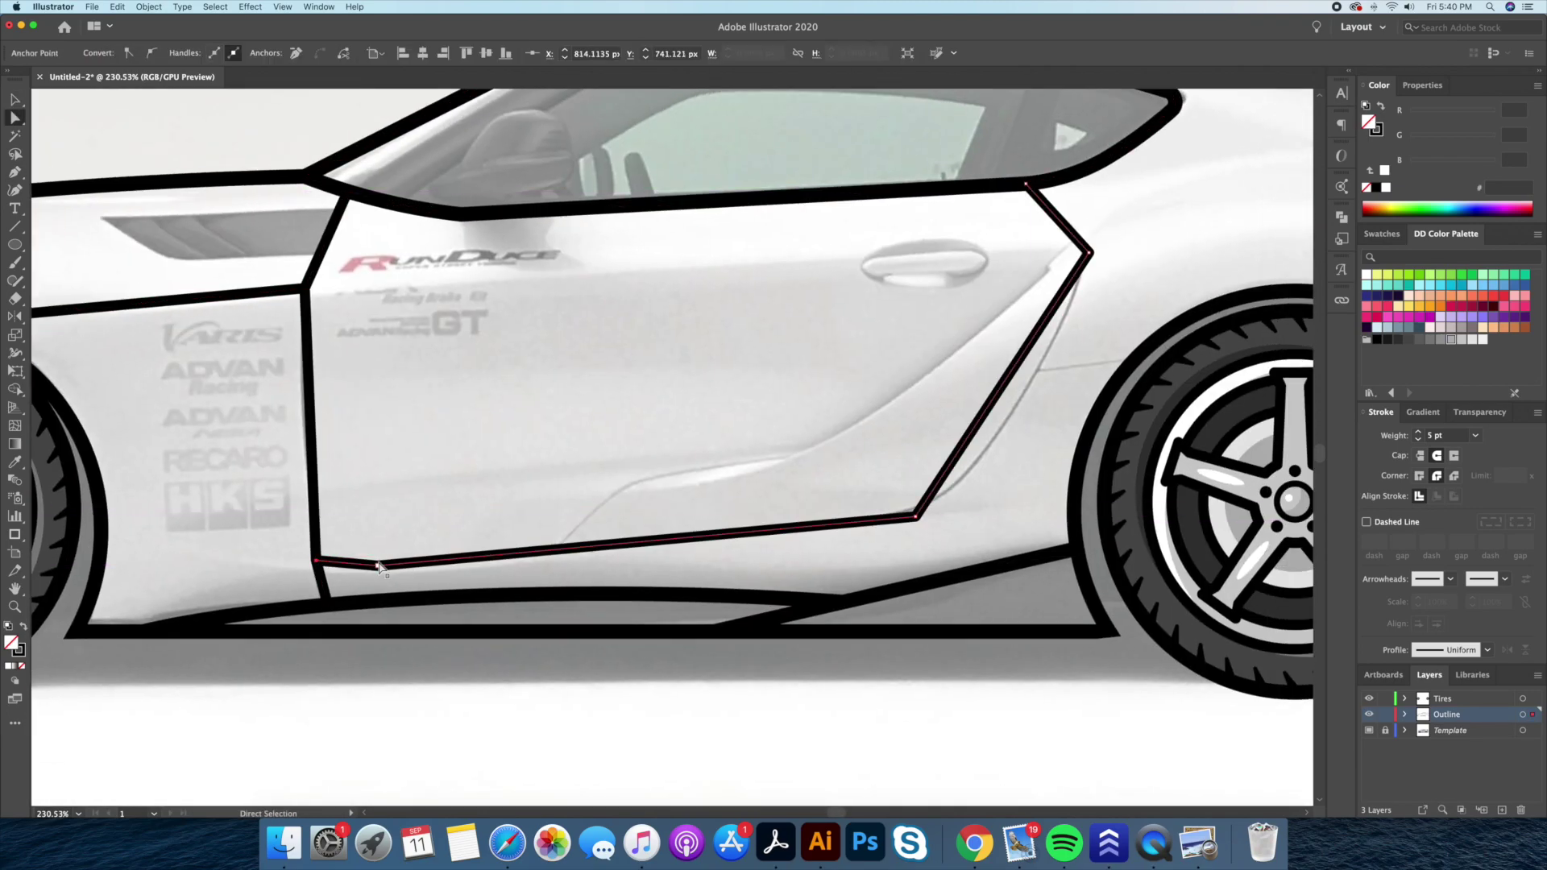
pyautogui.moveTo(1072, 256); pyautogui.dragTo(1047, 278)
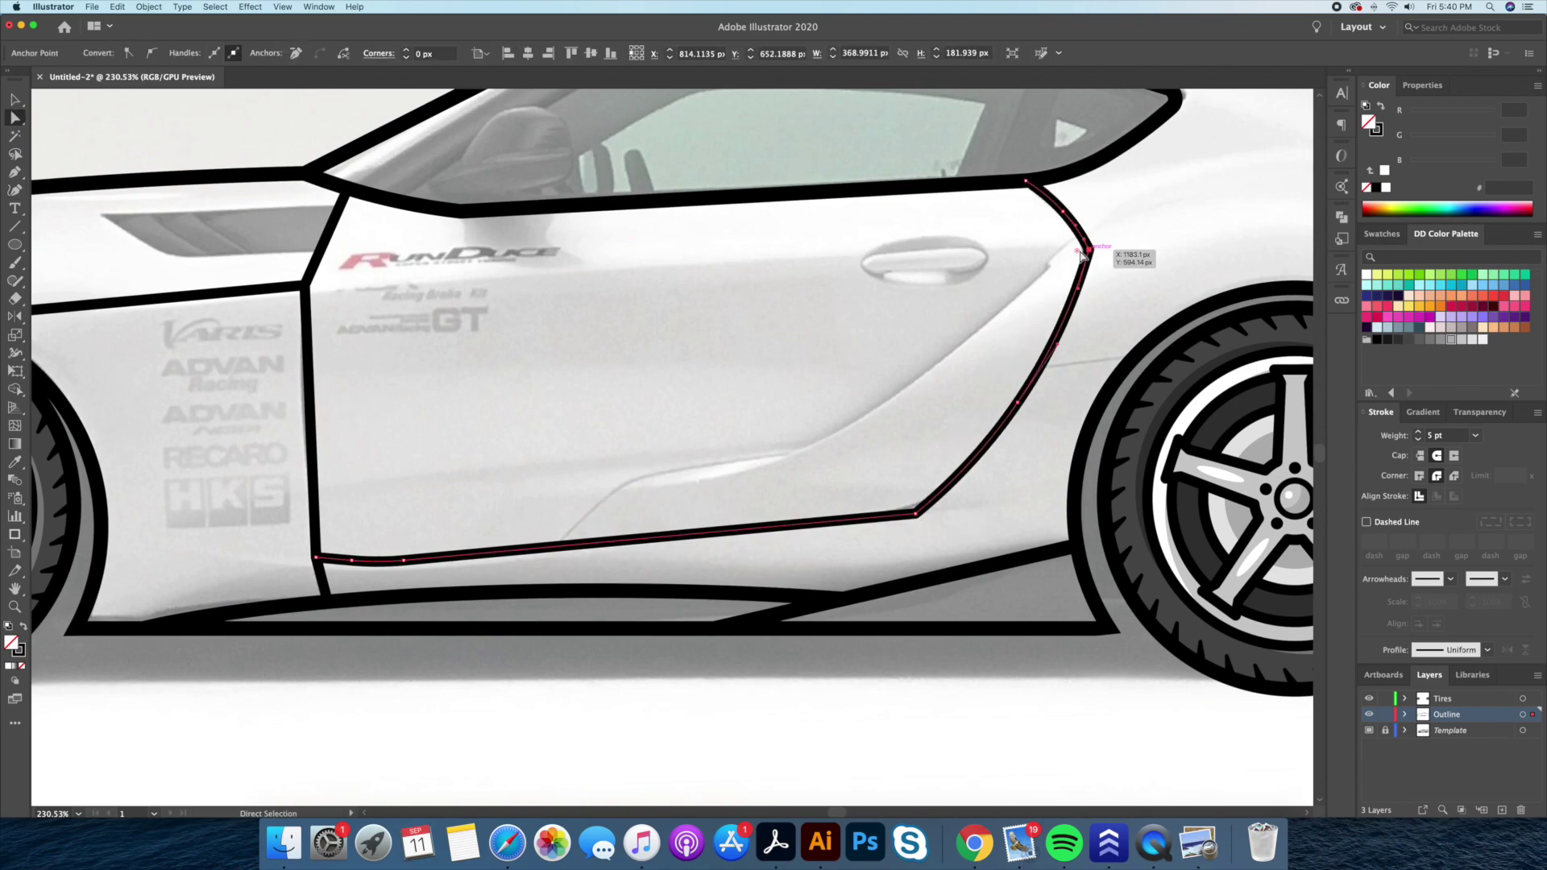
pyautogui.hscroll(5, 736, 361)
pyautogui.scroll(2, 737, 361)
pyautogui.hscroll(-3, 736, 361)
pyautogui.scroll(2, 736, 361)
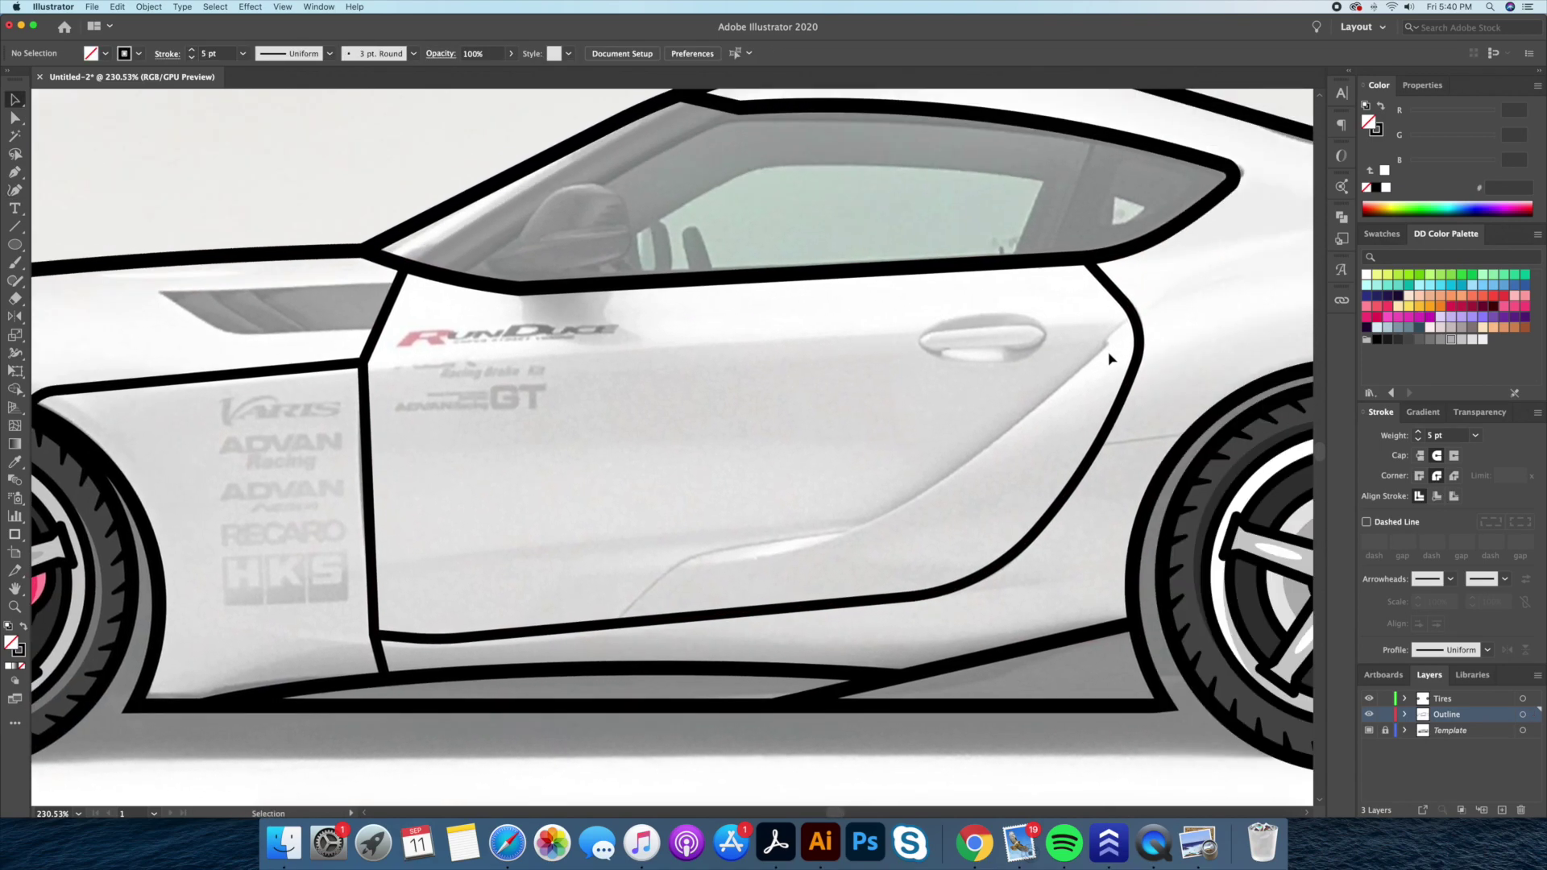
# Draw a curved crease across the door ending on the door's bottom line
pyautogui.press('p')
pyautogui.click(1116, 336)
pyautogui.click(841, 533)
pyautogui.click(693, 555)
pyautogui.click(616, 622)
pyautogui.hscroll(3, 616, 622)
pyautogui.hotkey('shift', '`')
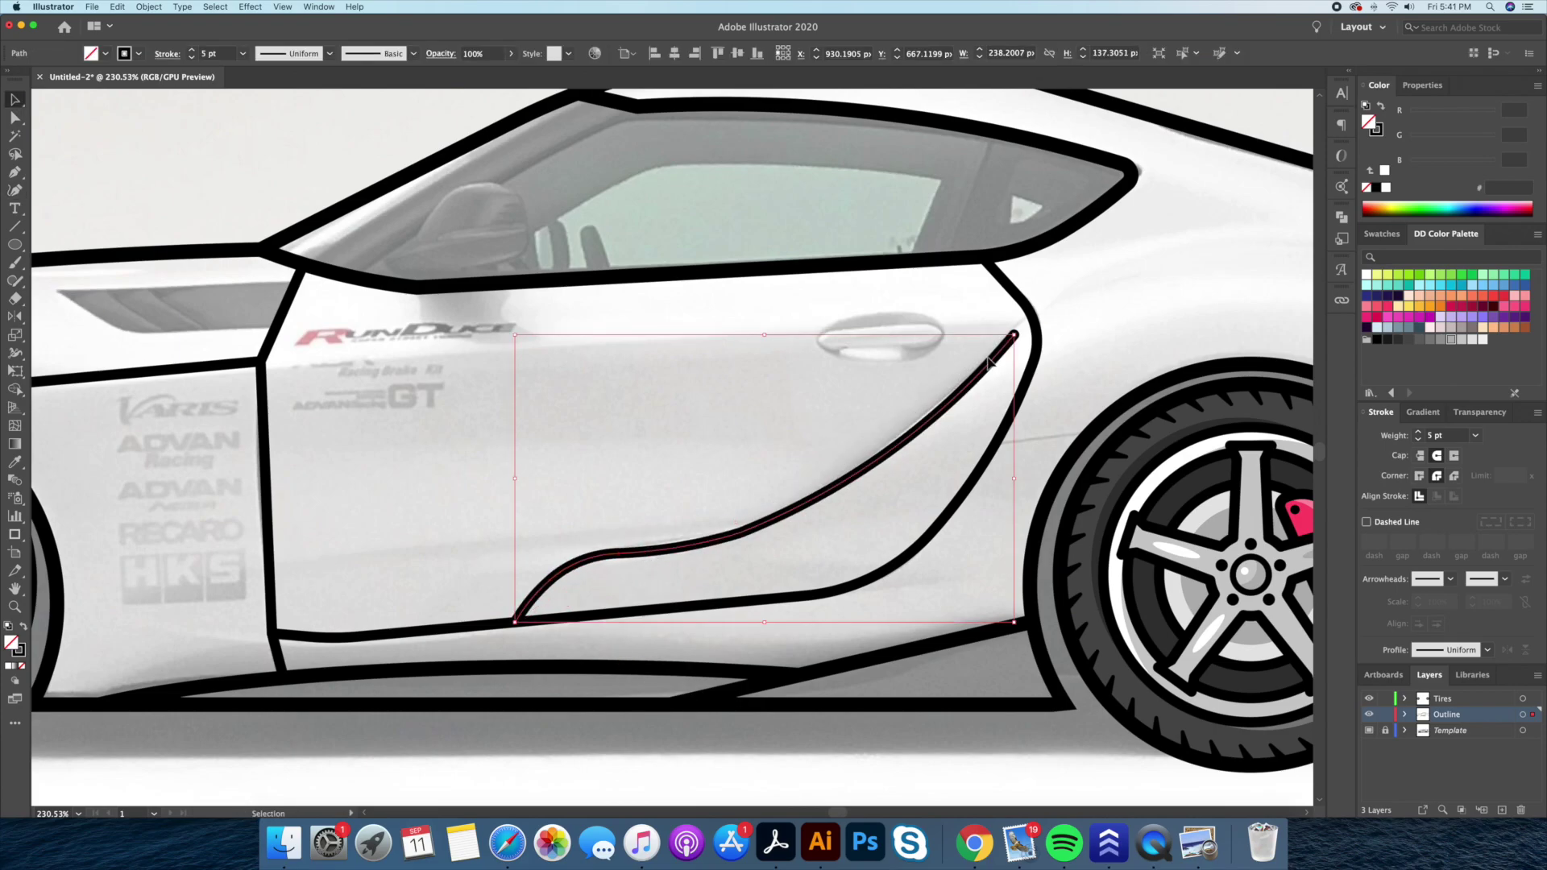
pyautogui.scroll(-3, 773, 309)
pyautogui.scroll(3, 688, 439)
pyautogui.scroll(2, 689, 439)
pyautogui.moveTo(685, 433); pyautogui.dragTo(713, 387)
# Draw a curved line beneath the tail light and step its top edge
pyautogui.scroll(-3, 836, 448)
pyautogui.scroll(3, 836, 449)
pyautogui.scroll(1, 643, 431)
pyautogui.hscroll(5, 643, 430)
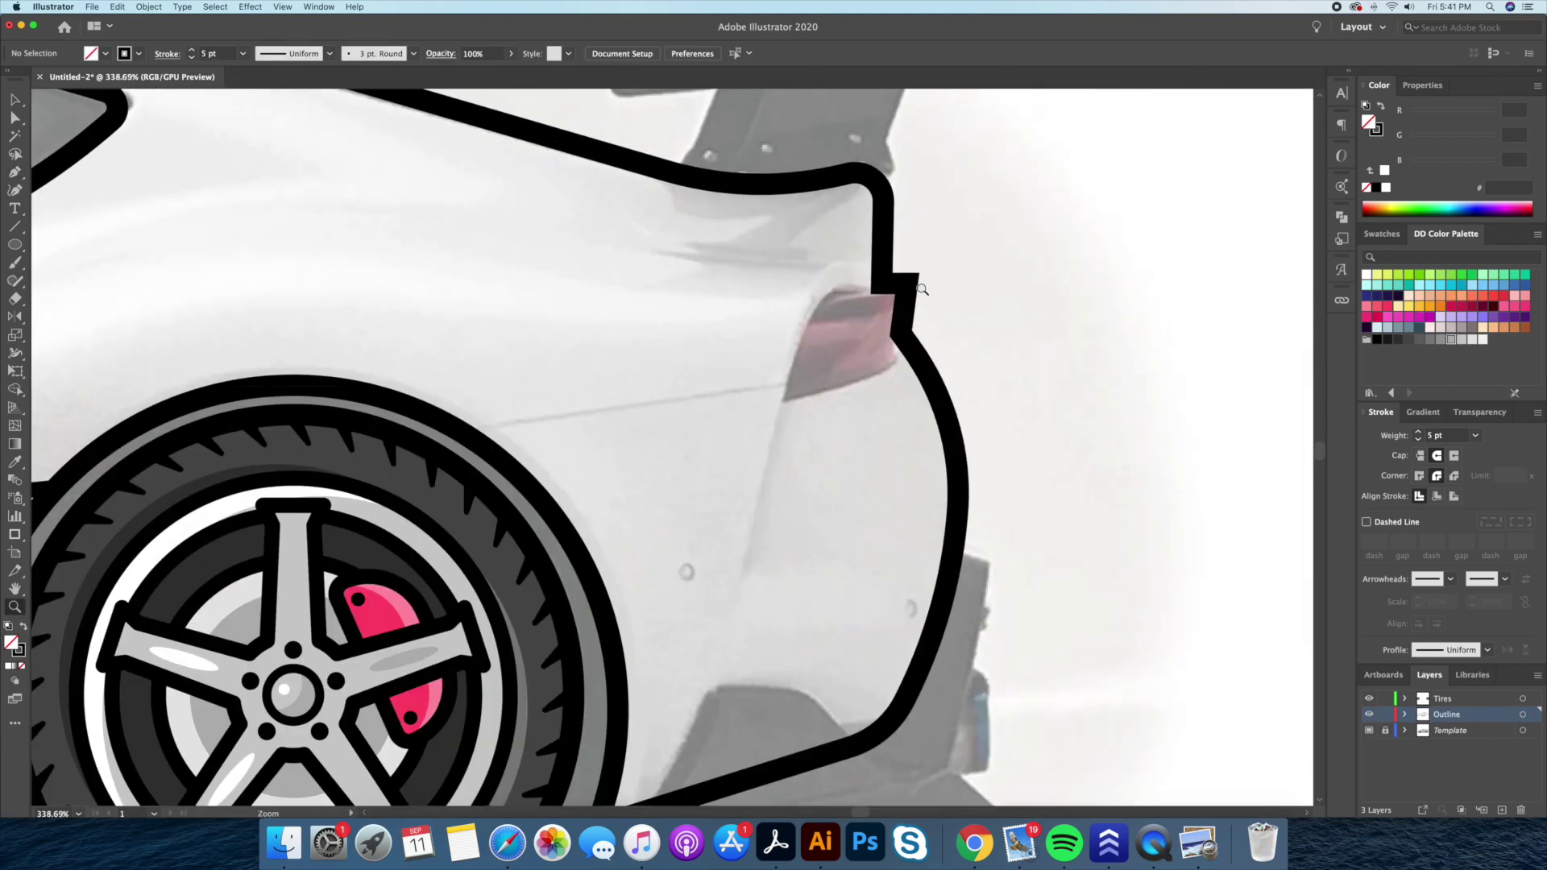
pyautogui.scroll(2, 927, 354)
pyautogui.press('p')
pyautogui.click(927, 371)
pyautogui.moveTo(752, 440); pyautogui.dragTo(691, 448)
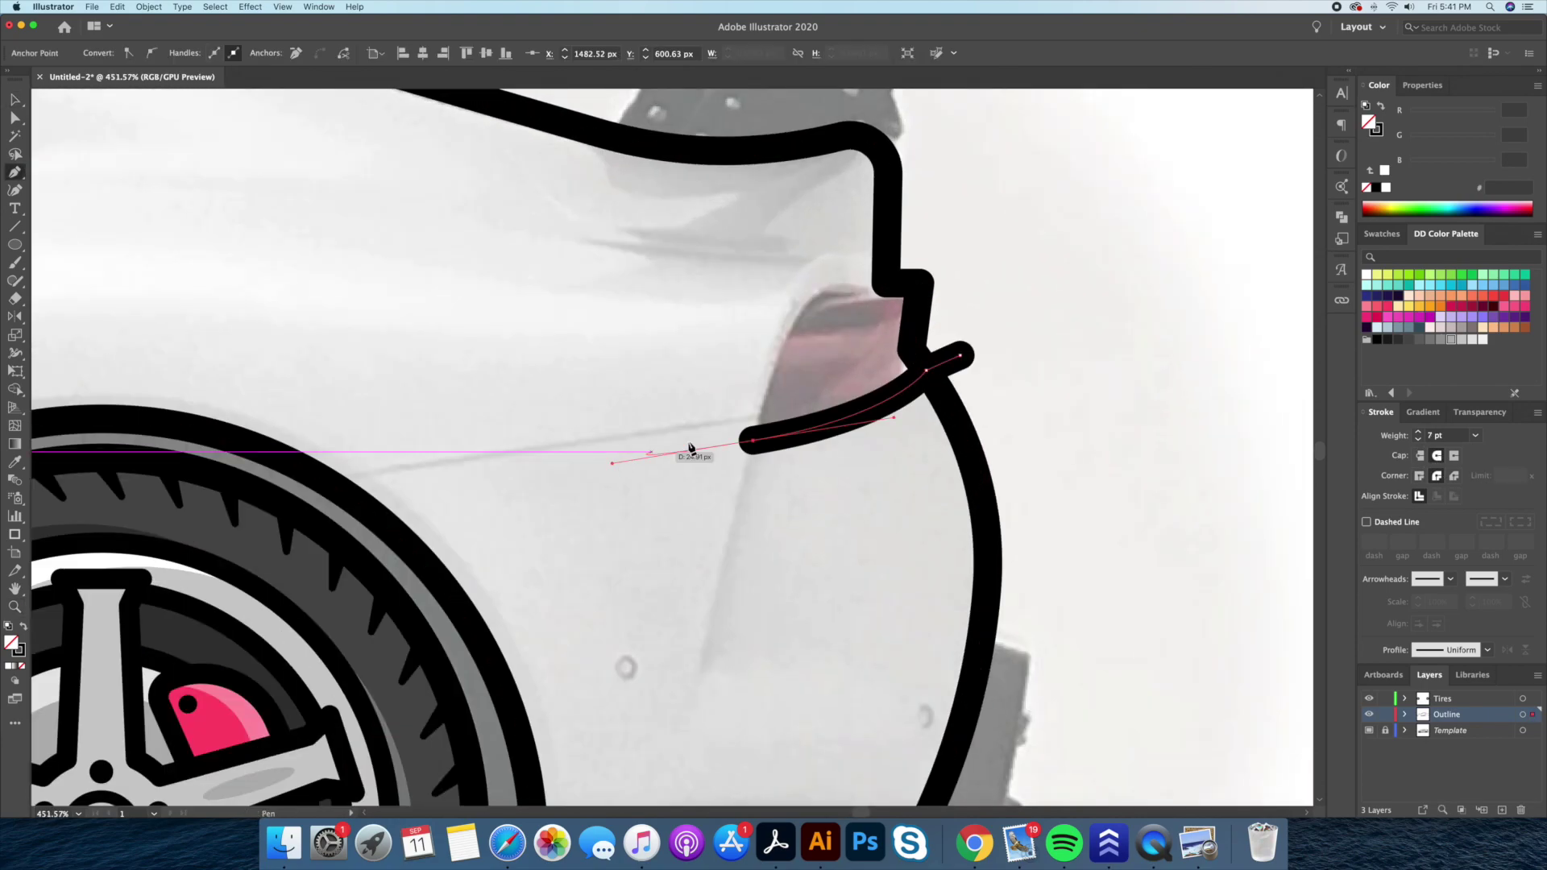
pyautogui.moveTo(961, 355); pyautogui.dragTo(813, 282)
pyautogui.scroll(-2, 831, 280)
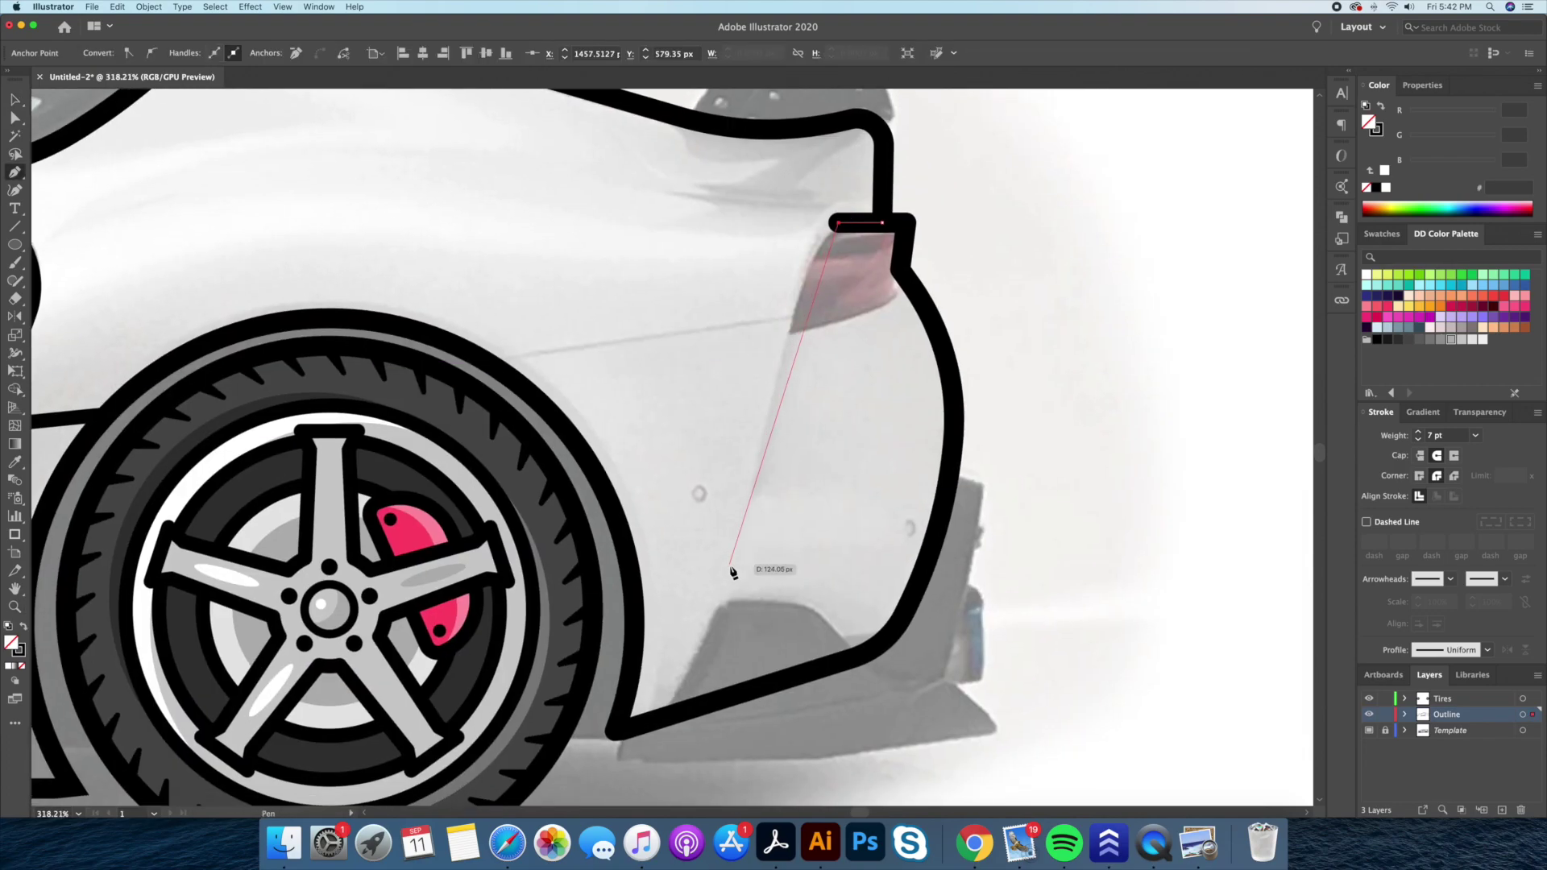
# Anchor the rear quarter panel line near the bumper and curve it
pyautogui.click(720, 612)
pyautogui.scroll(3, 720, 564)
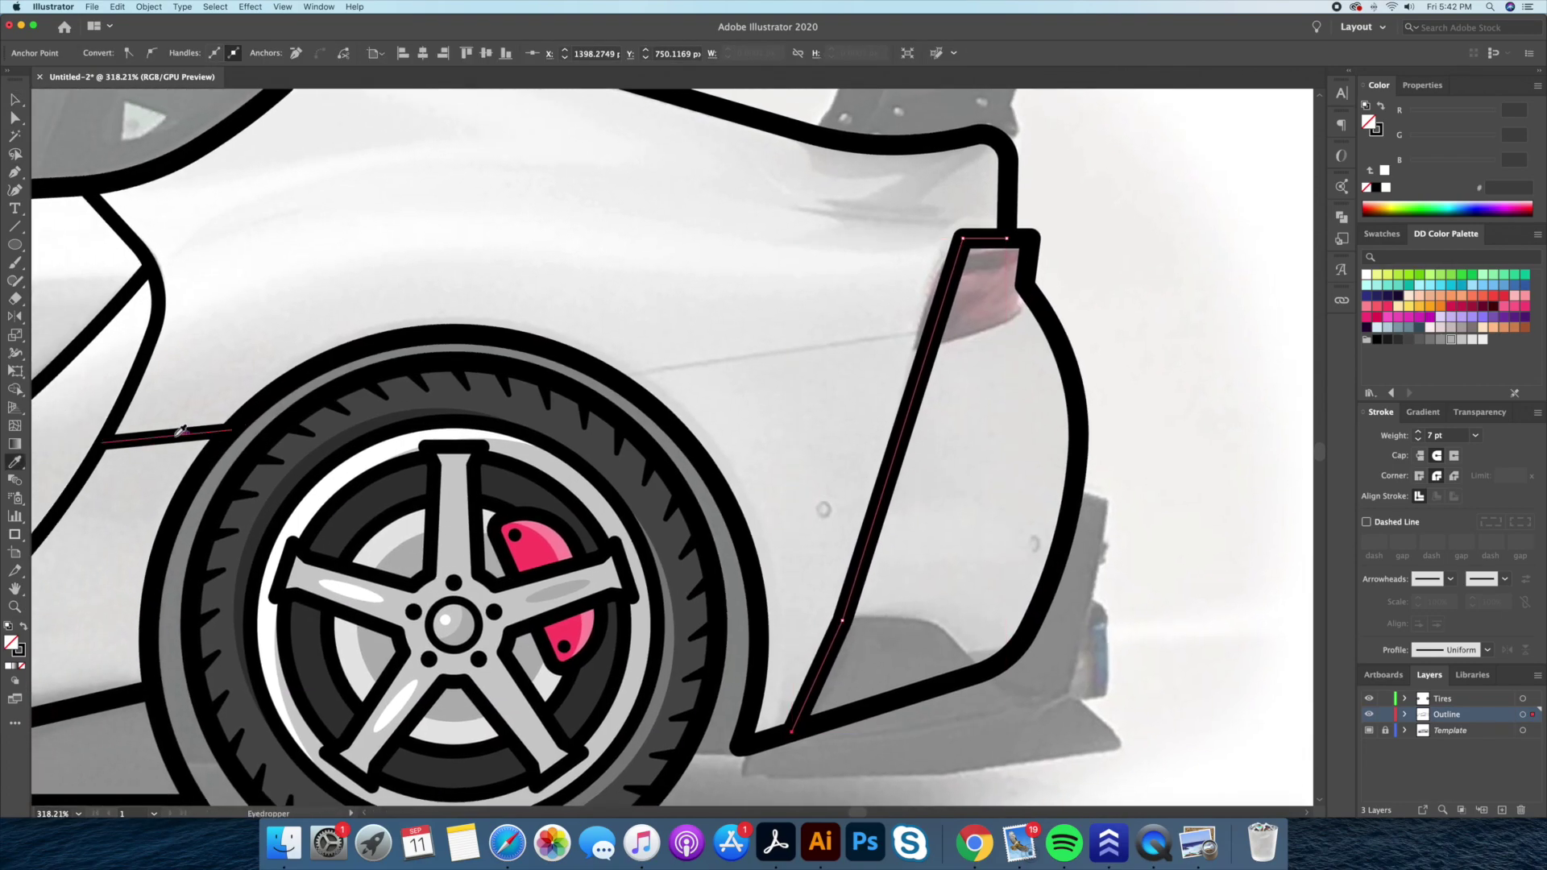
pyautogui.press('v')
pyautogui.click(15, 190)
pyautogui.click(829, 369)
pyautogui.scroll(-3, 828, 369)
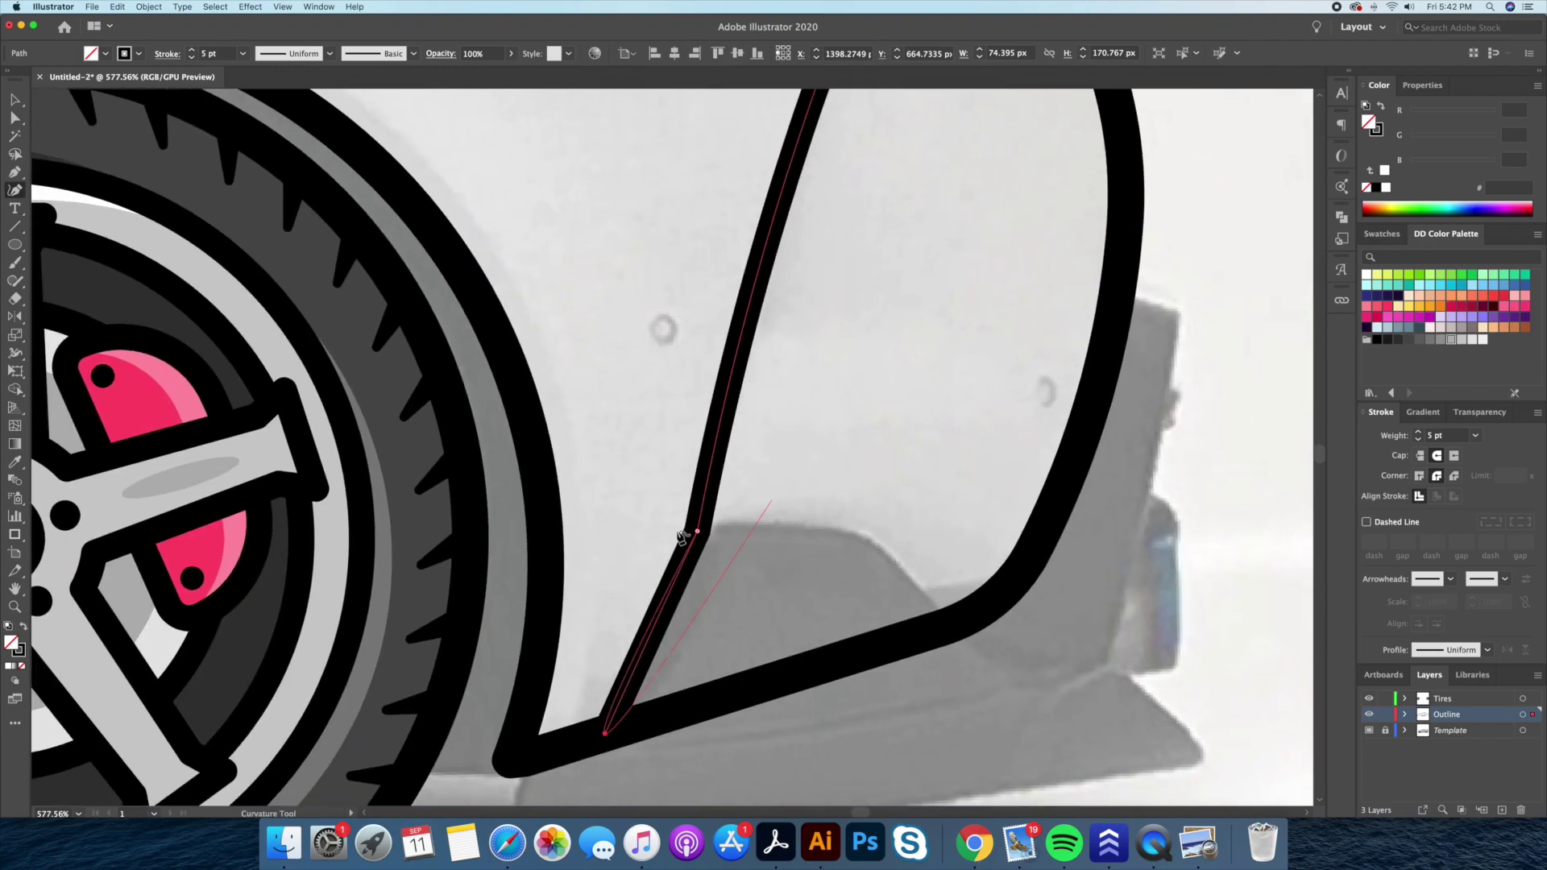
pyautogui.scroll(3, 891, 335)
# Draw the tail light's lower edge curving toward the rear
pyautogui.press('p')
pyautogui.click(682, 447)
pyautogui.moveTo(922, 352); pyautogui.dragTo(1069, 280)
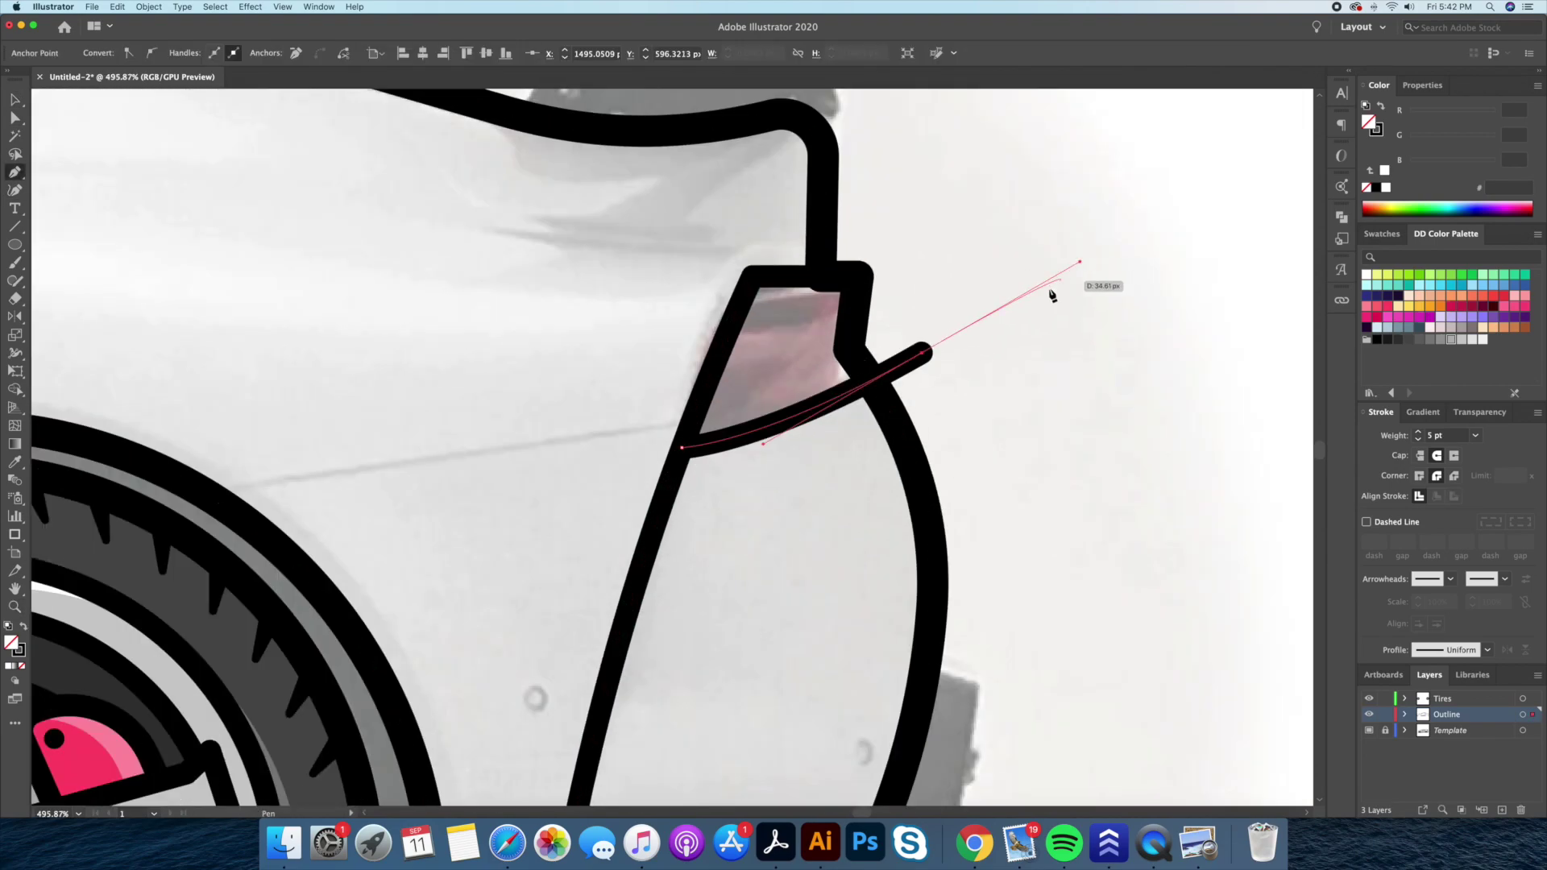
pyautogui.scroll(-3, 927, 378)
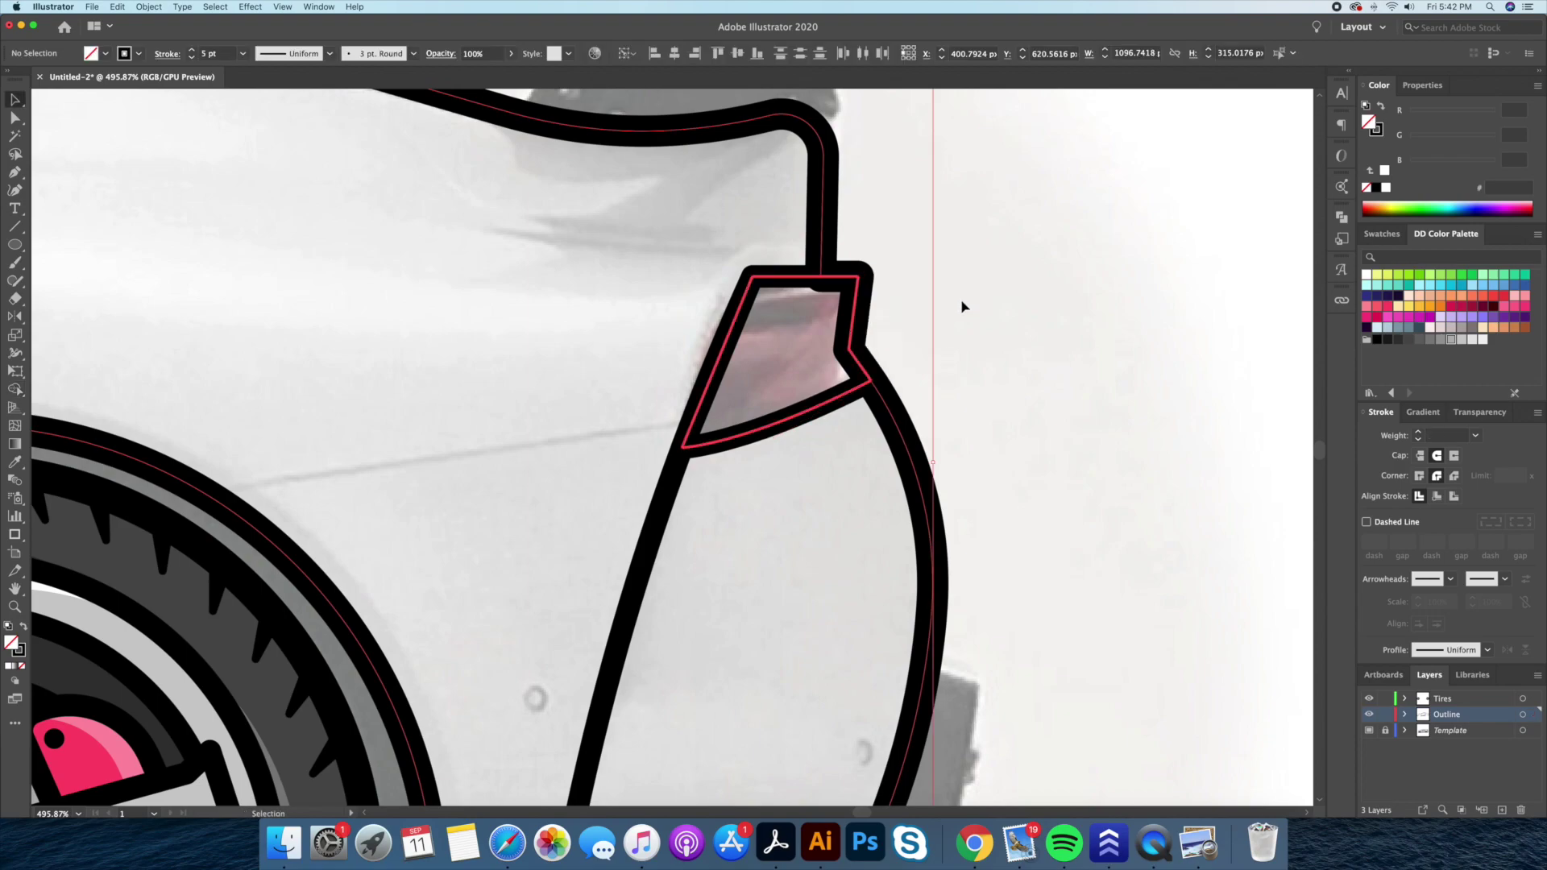
pyautogui.hotkey('ctrl', 'shift', 'a')
pyautogui.press('z')
pyautogui.keyDown('alt'); pyautogui.click(952, 311); pyautogui.keyUp('alt')
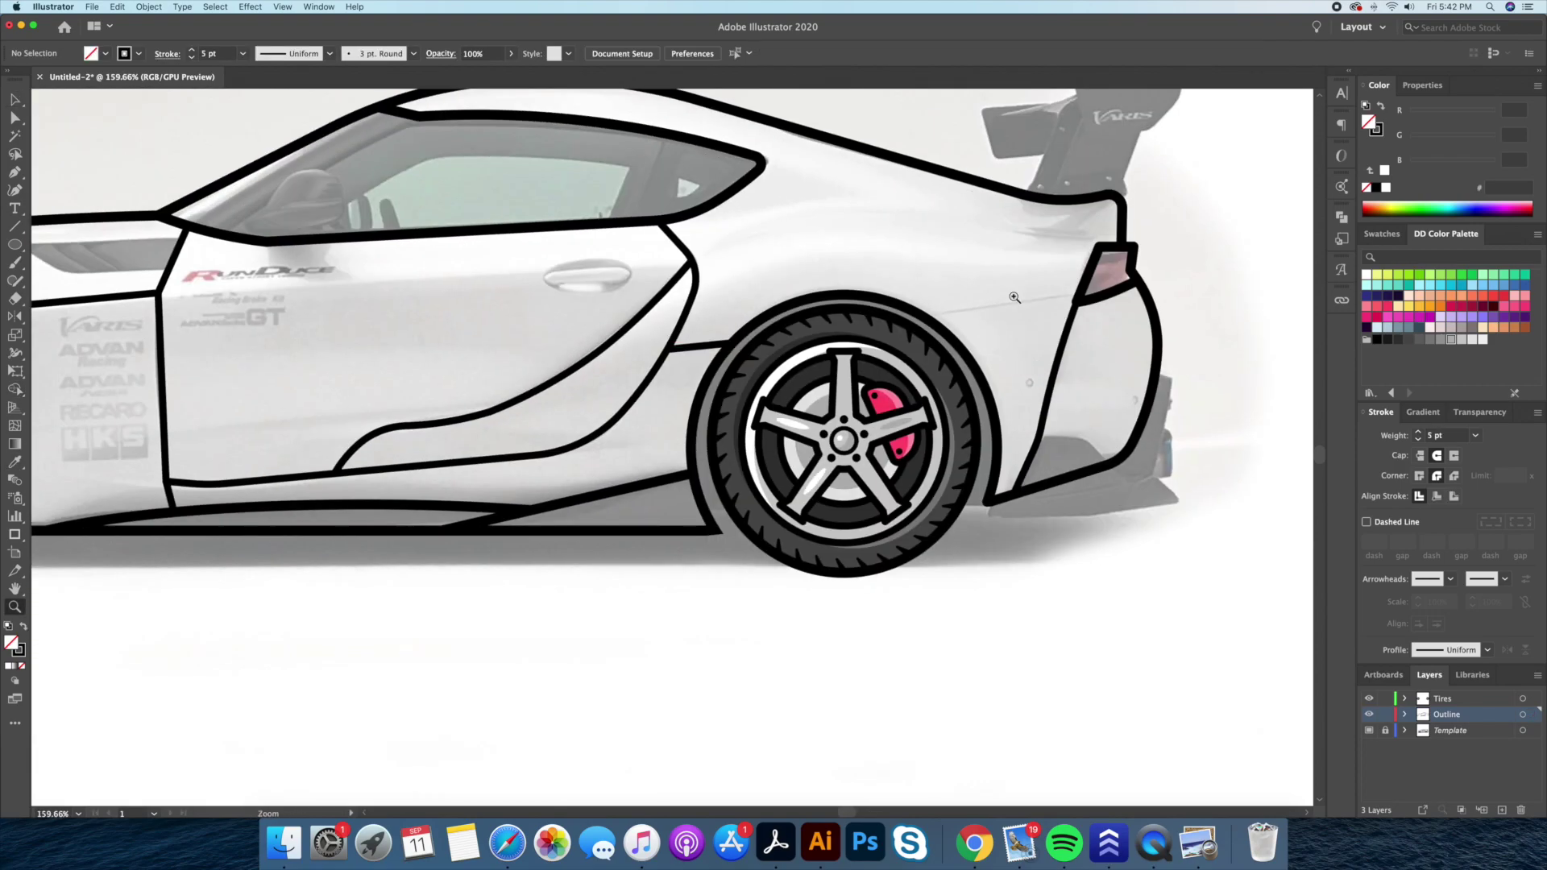
# Draw a crease line from above the rear wheel to the tail light
pyautogui.scroll(3, 952, 312)
pyautogui.press('p')
pyautogui.click(839, 334)
pyautogui.click(1111, 291)
pyautogui.hotkey('shift', '`')
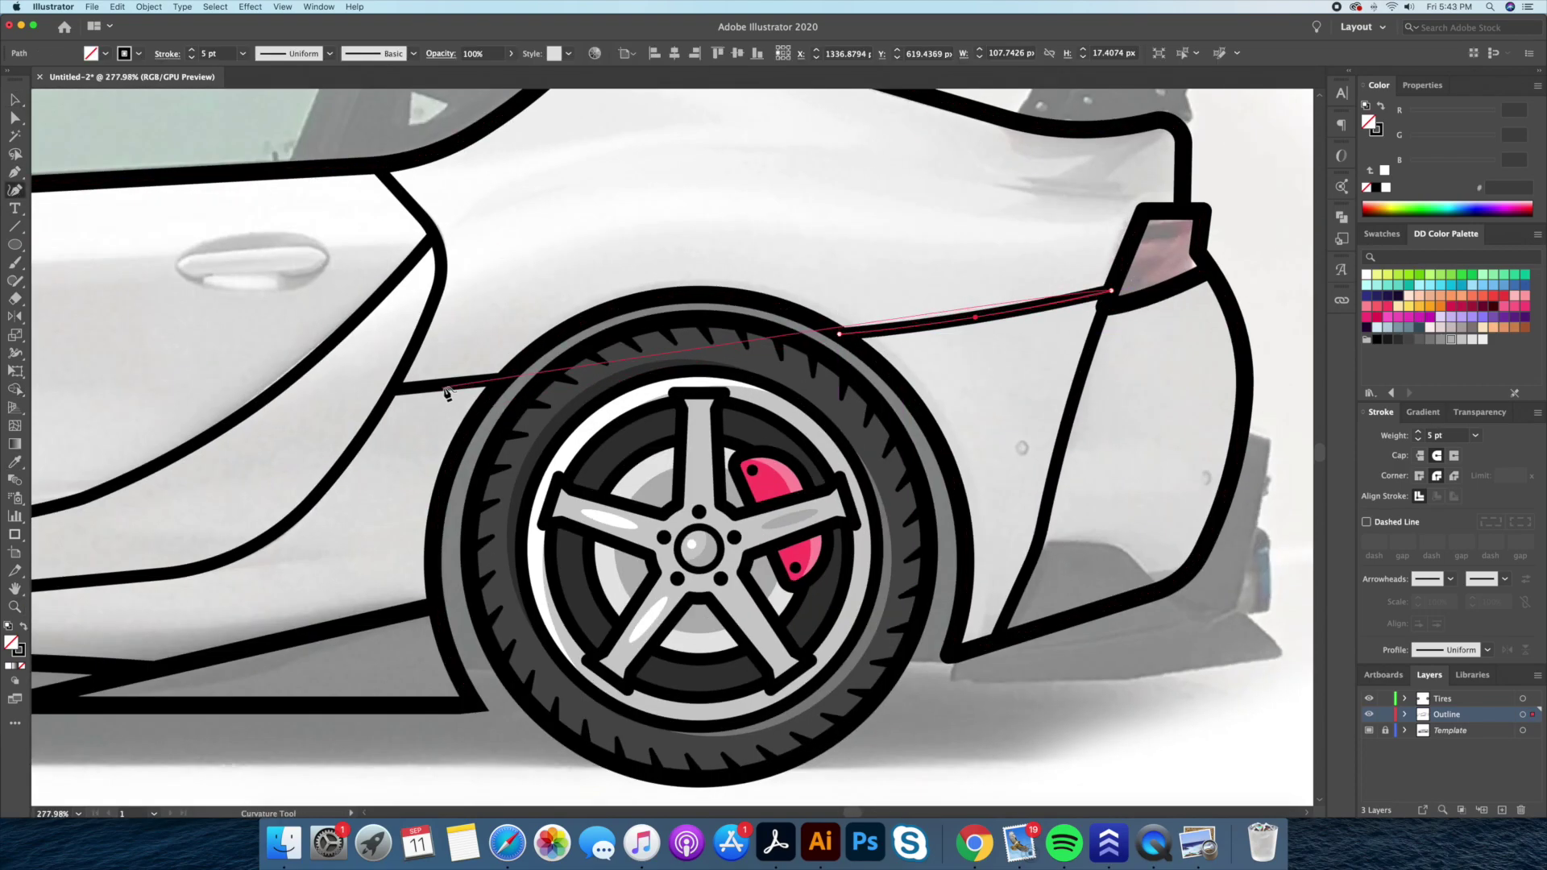
pyautogui.press('z')
pyautogui.moveTo(413, 384); pyautogui.dragTo(538, 348)
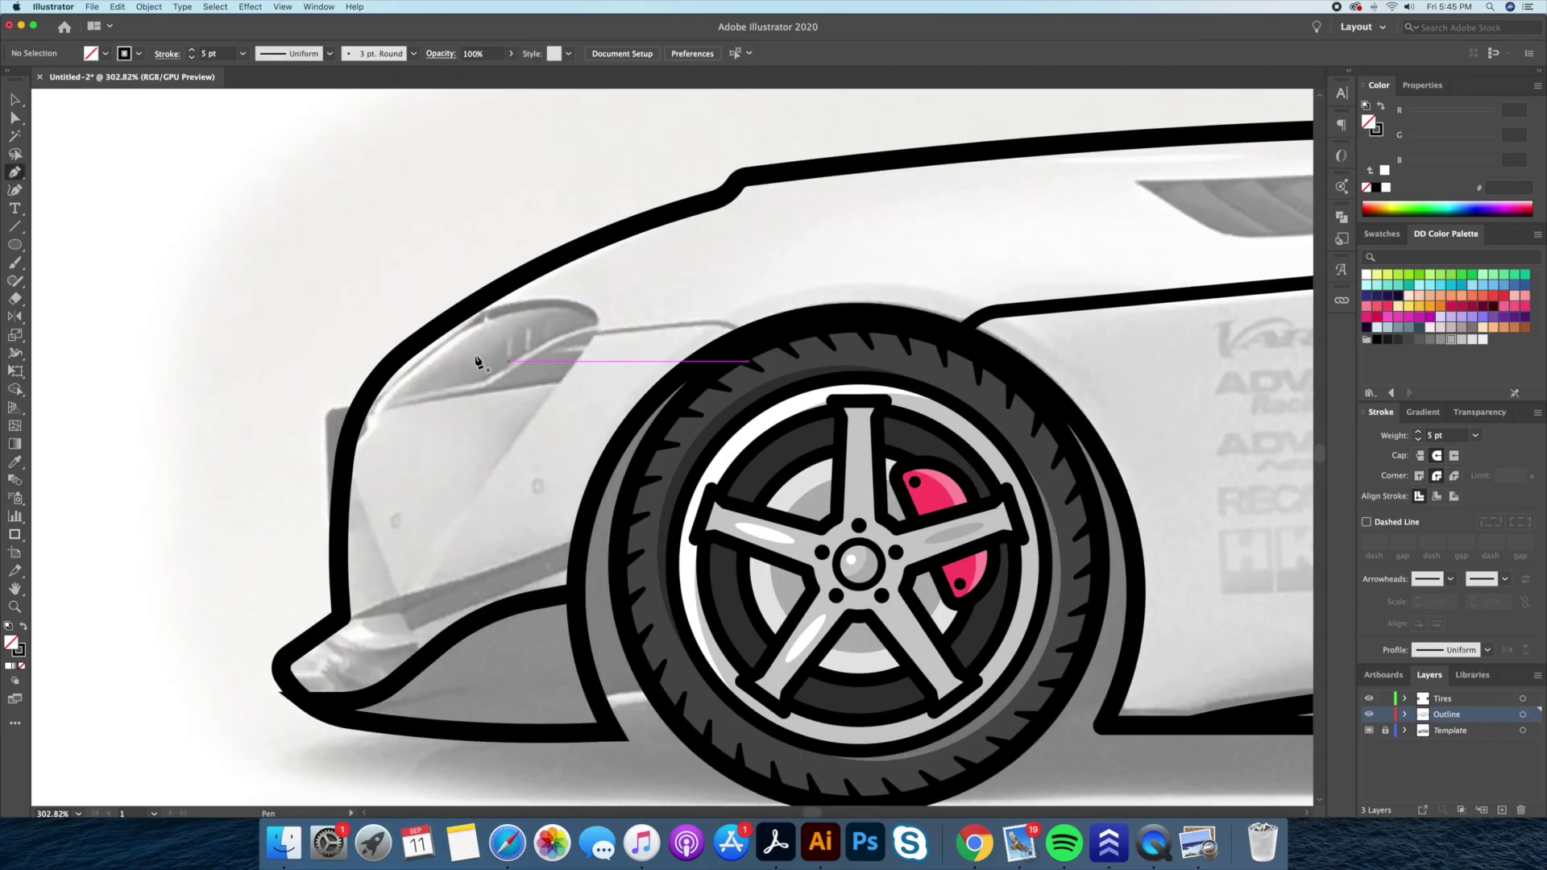
# Outline the headlight with a rounded top edge
pyautogui.click(613, 300)
pyautogui.click(430, 585)
pyautogui.hotkey('shift', '`')
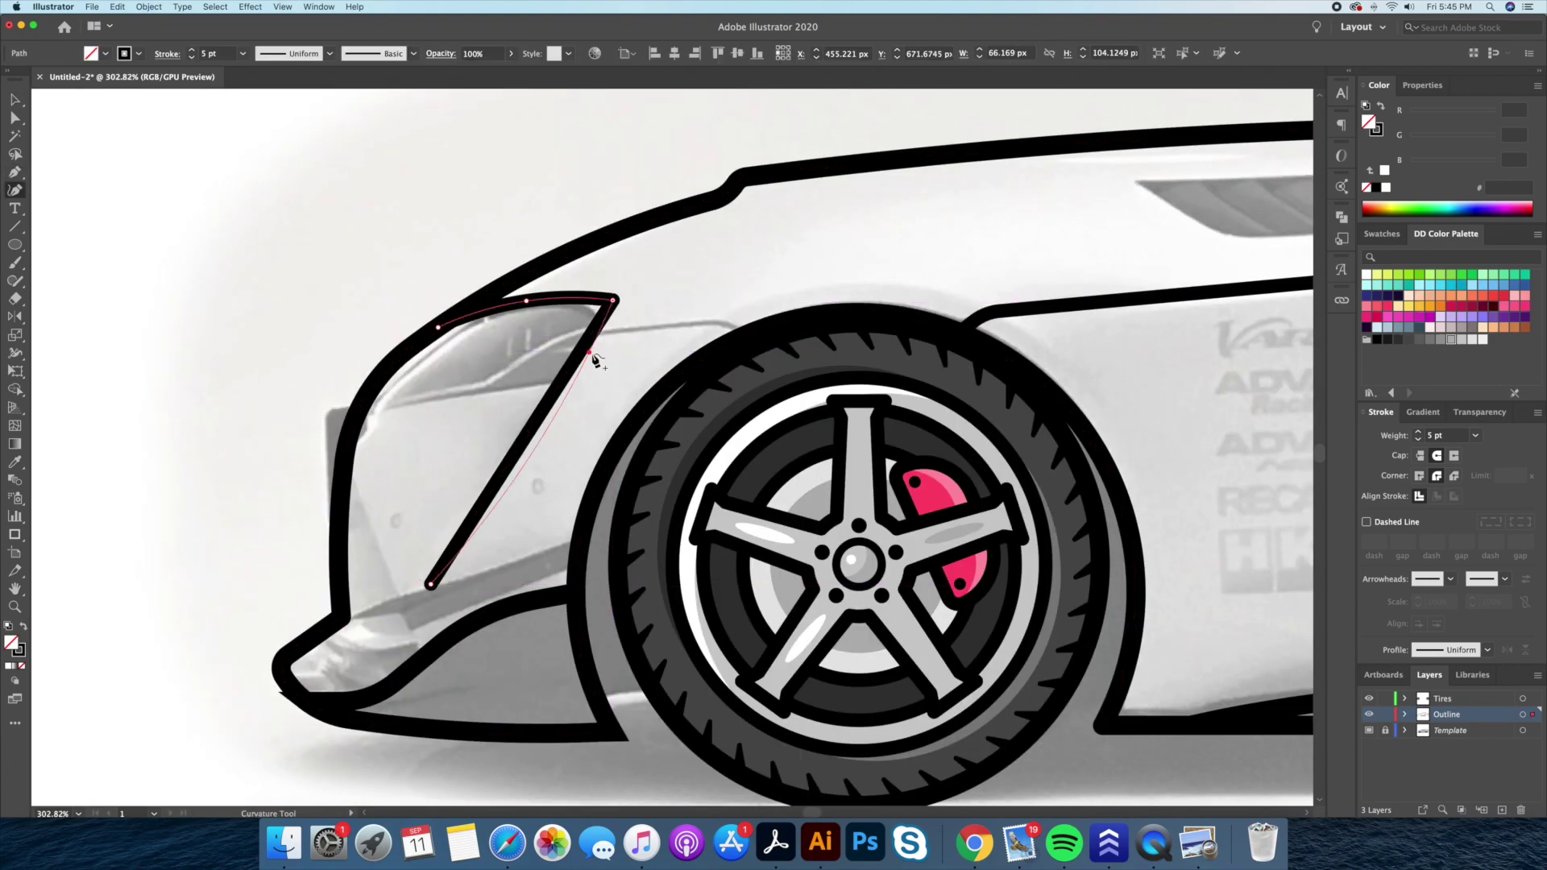
pyautogui.click(590, 352)
pyautogui.press('v')
pyautogui.click(208, 307)
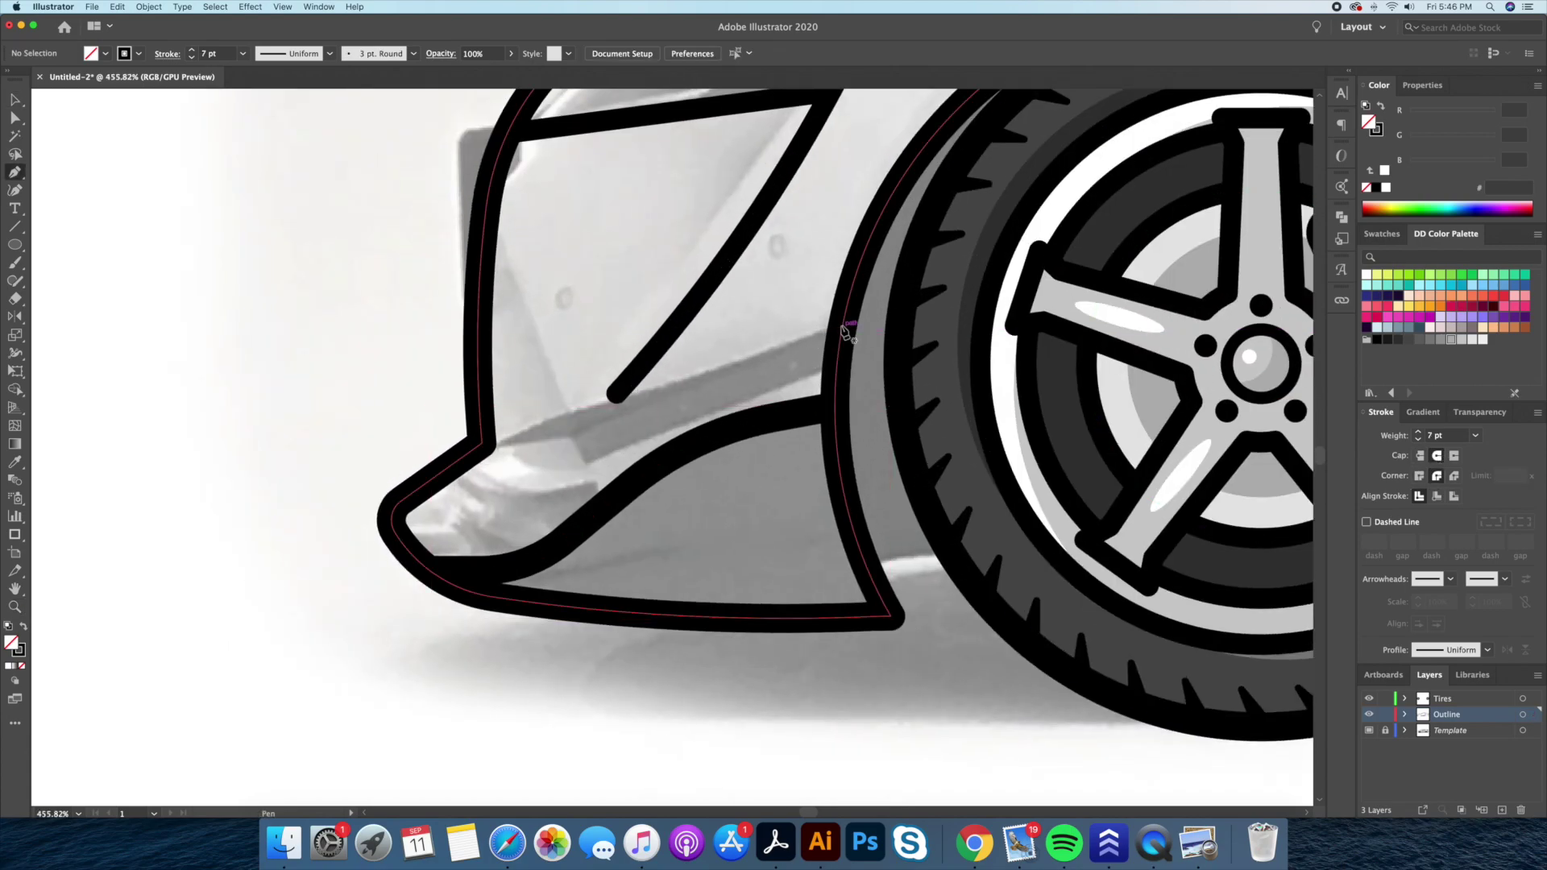
# Draw the front bumper lip line starting from the front wheel arch
pyautogui.click(838, 321)
pyautogui.click(567, 413)
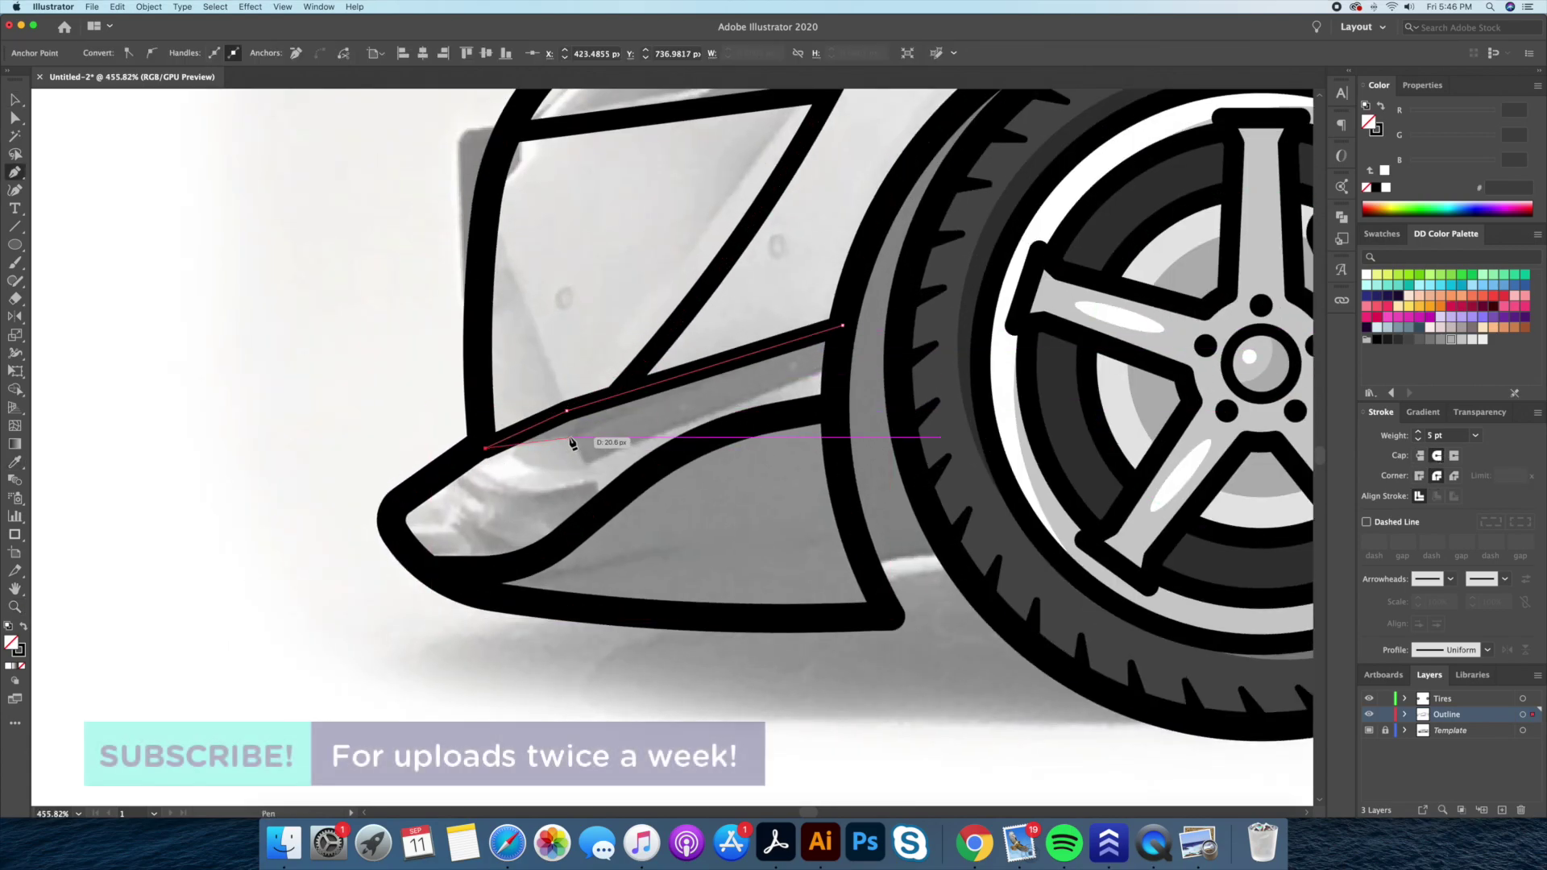
pyautogui.click(511, 391)
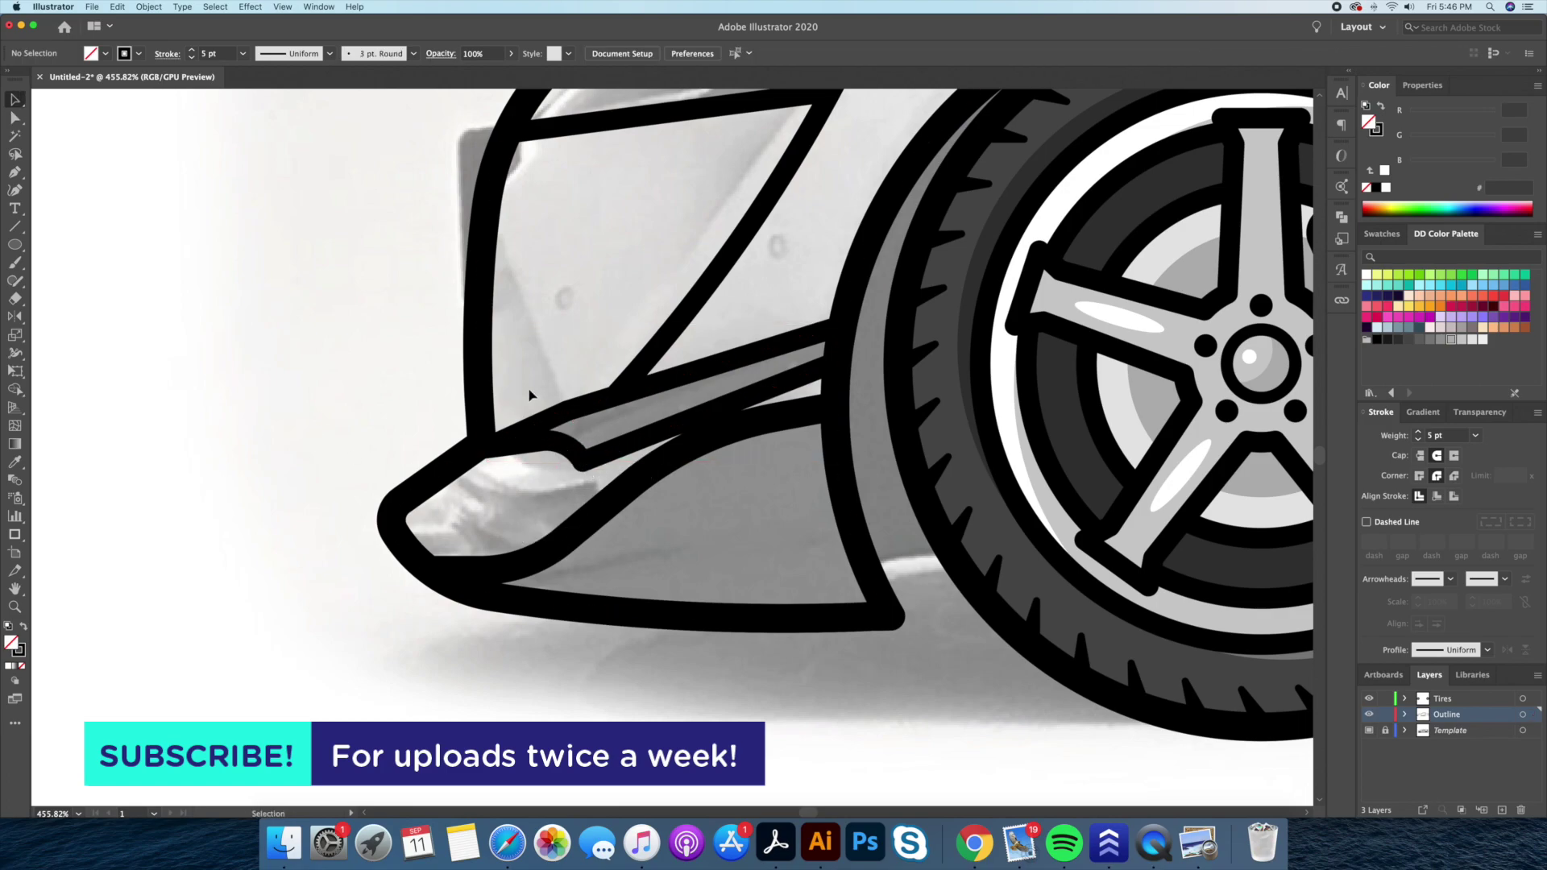
pyautogui.scroll(-3, 500, 387)
pyautogui.scroll(1, 402, 362)
# Finish the fender line so it ends at the front wheel arch
pyautogui.click(14, 244)
pyautogui.scroll(-5, 483, 322)
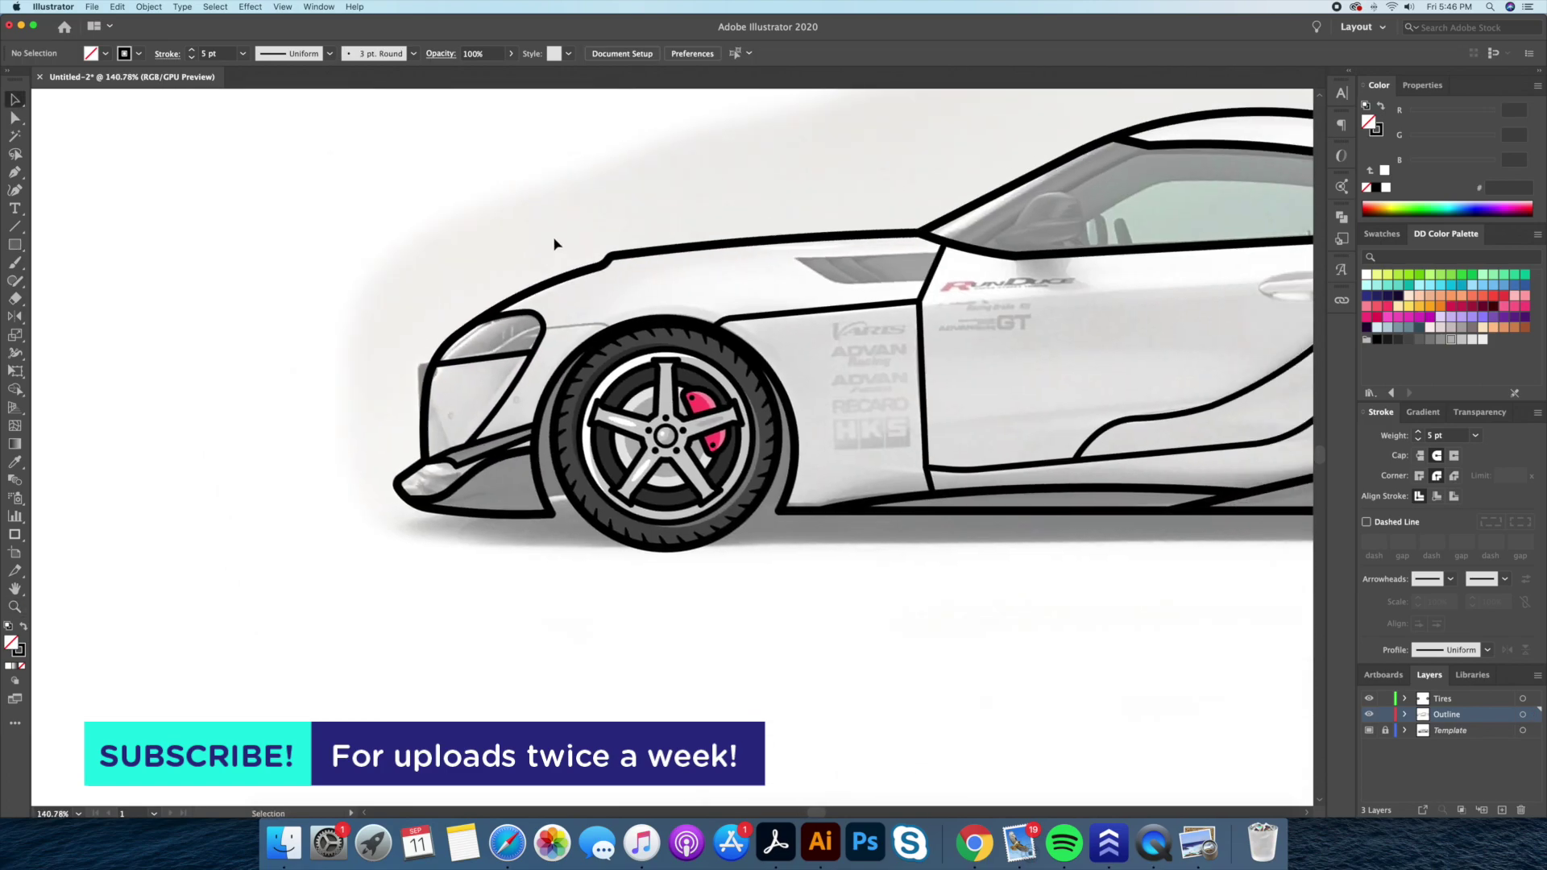
pyautogui.scroll(5, 655, 382)
pyautogui.click(701, 371)
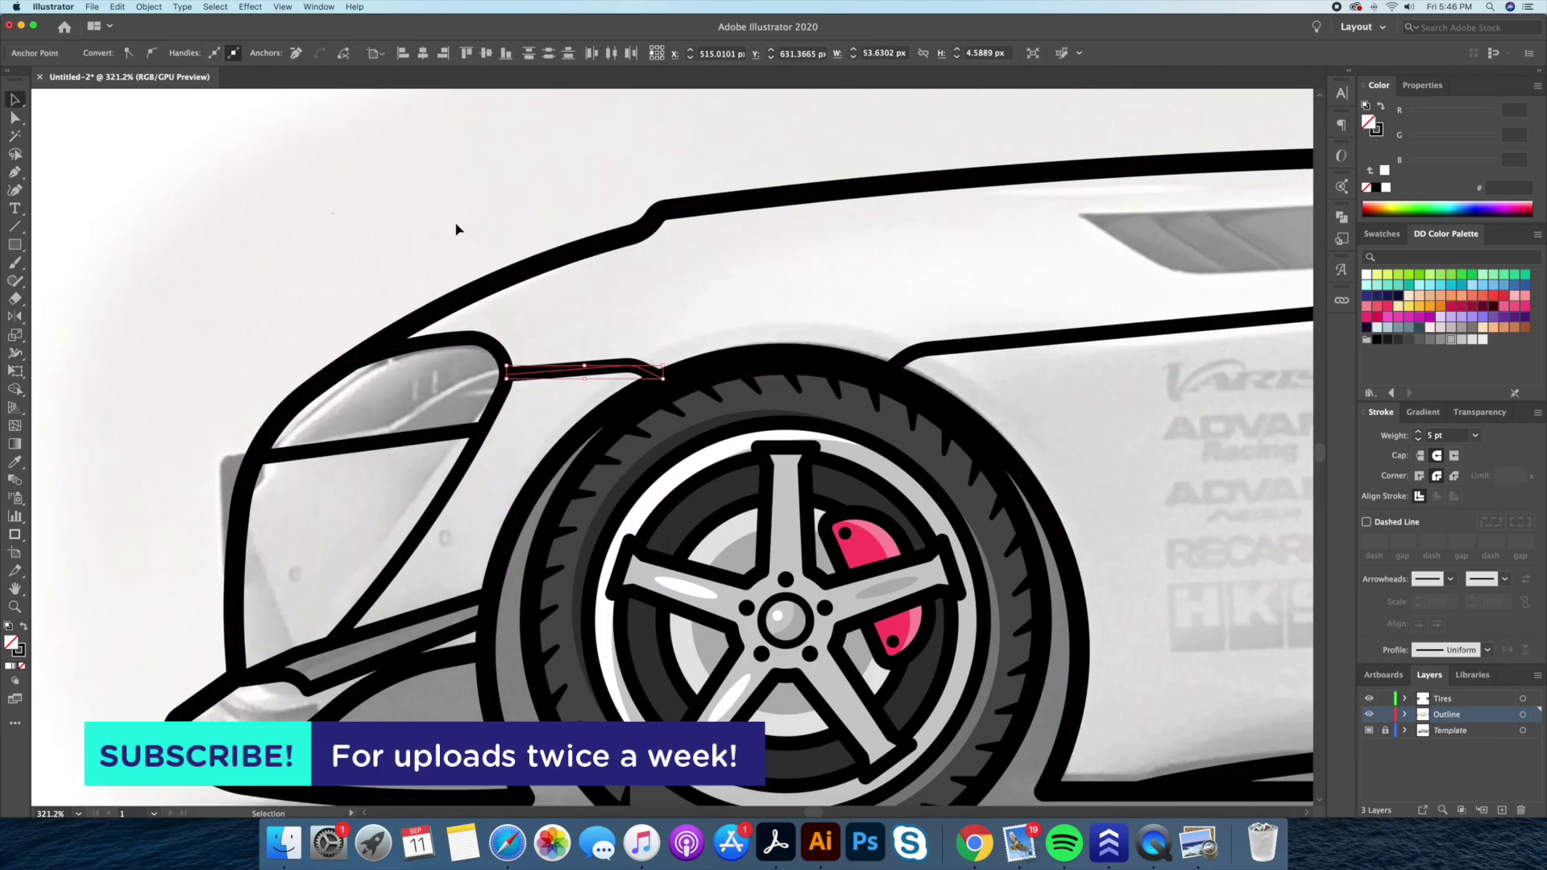
pyautogui.scroll(2, 860, 355)
pyautogui.press('z')
pyautogui.scroll(-2, 645, 362)
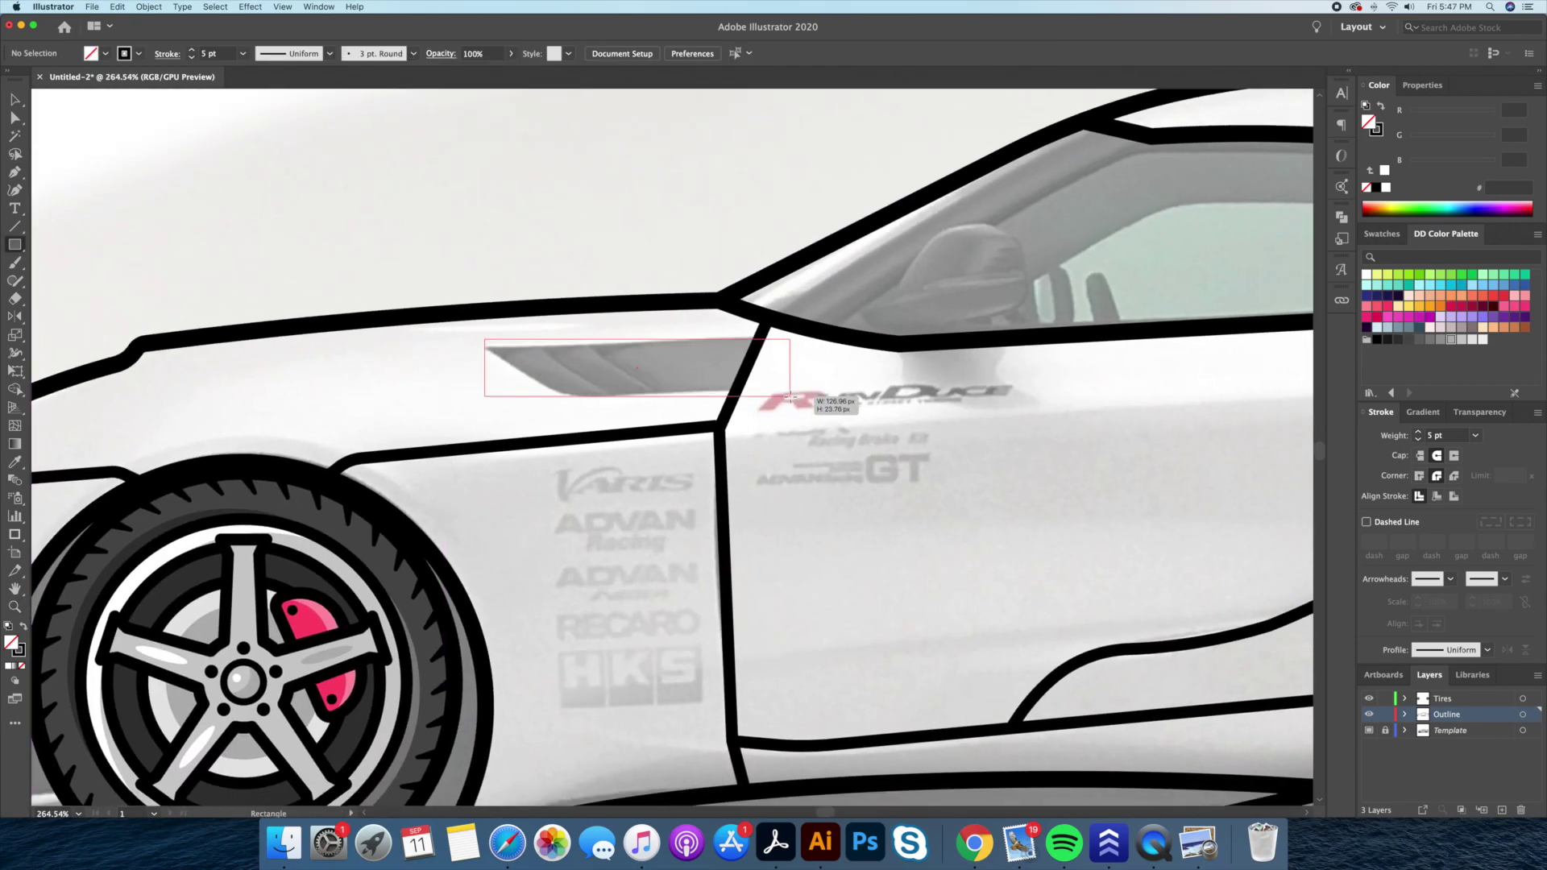
# Draw a box over the side vent and slant a corner into a trapezoid
pyautogui.press('a')
pyautogui.moveTo(484, 396); pyautogui.dragTo(597, 398)
pyautogui.moveTo(793, 402); pyautogui.dragTo(793, 397)
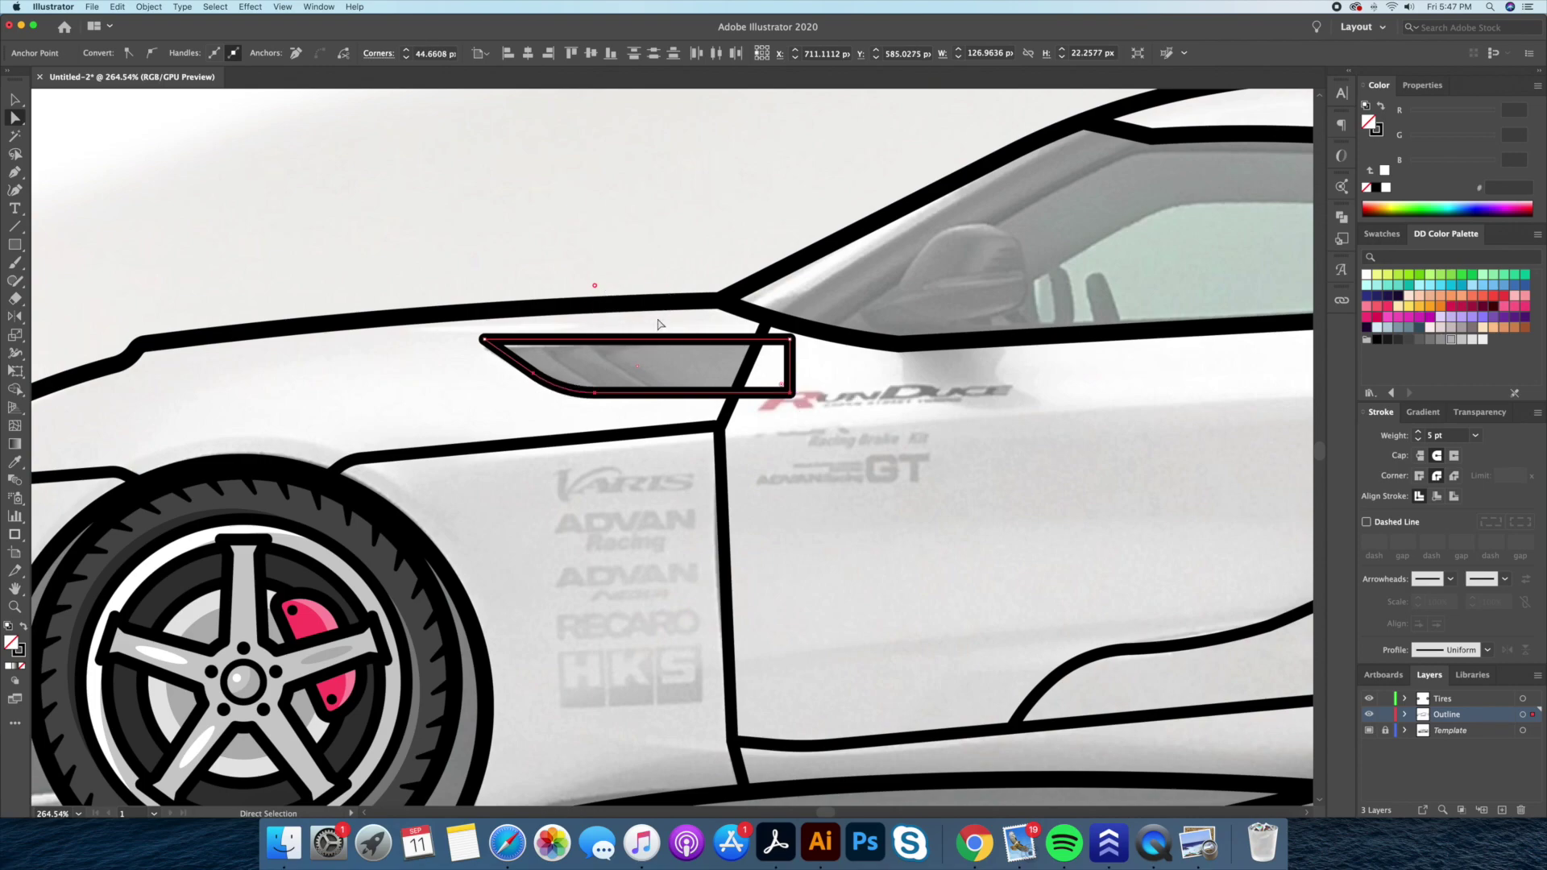
pyautogui.press('v')
# Delete the duplicate door line
pyautogui.click(790, 386)
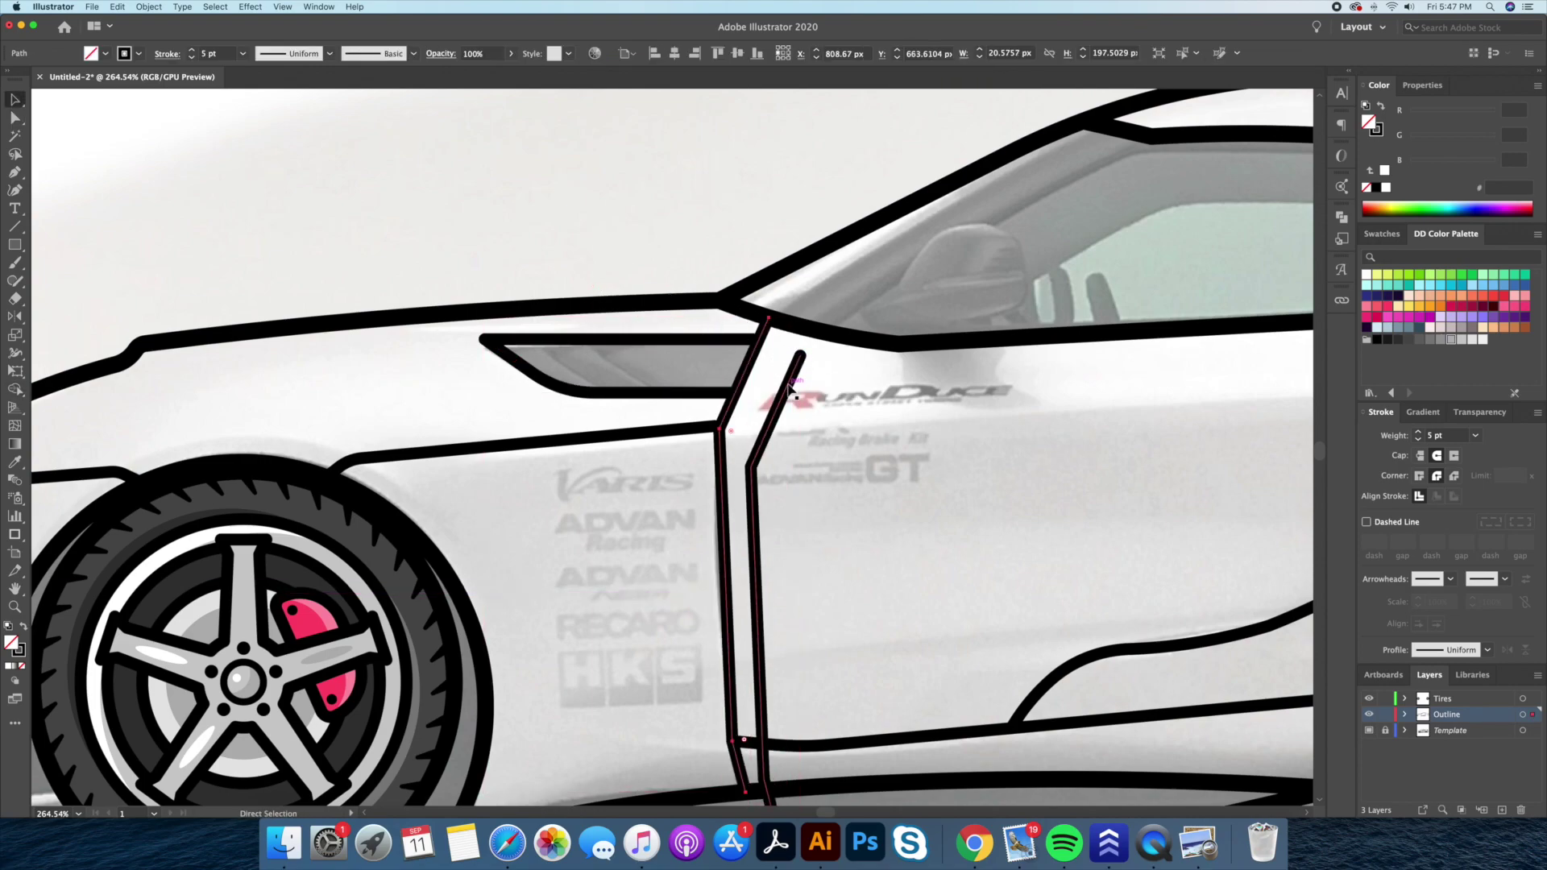
pyautogui.press('Delete')
pyautogui.click(500, 348)
# Copy the vent outline twice for slats and draw a small rounded bar
pyautogui.moveTo(639, 340); pyautogui.dragTo(639, 340)
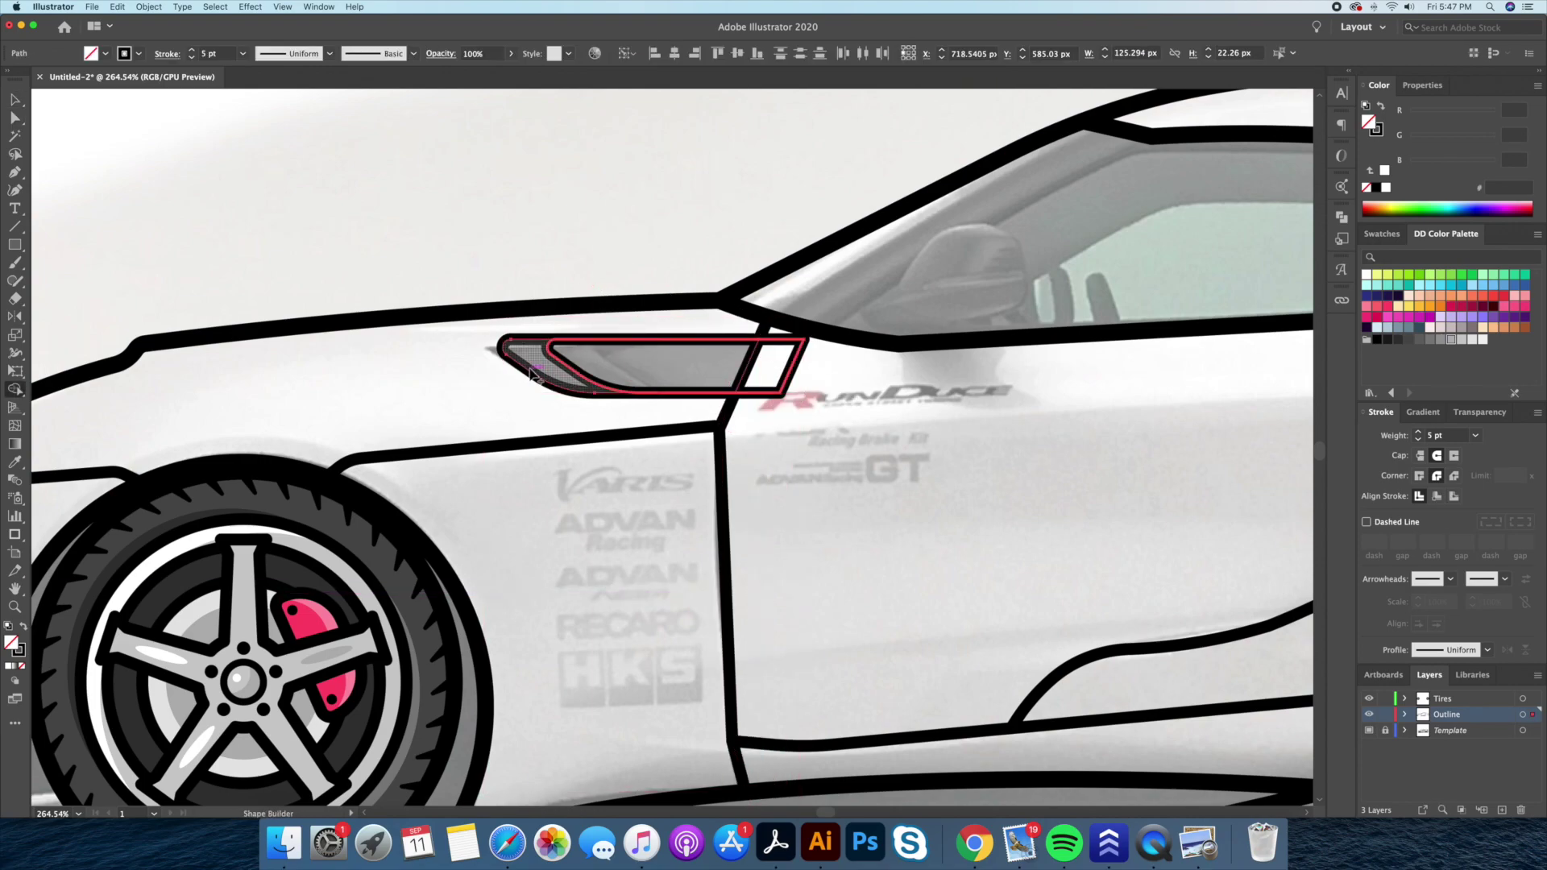
pyautogui.press('super+d')
pyautogui.click(531, 277)
pyautogui.scroll(-1, 531, 276)
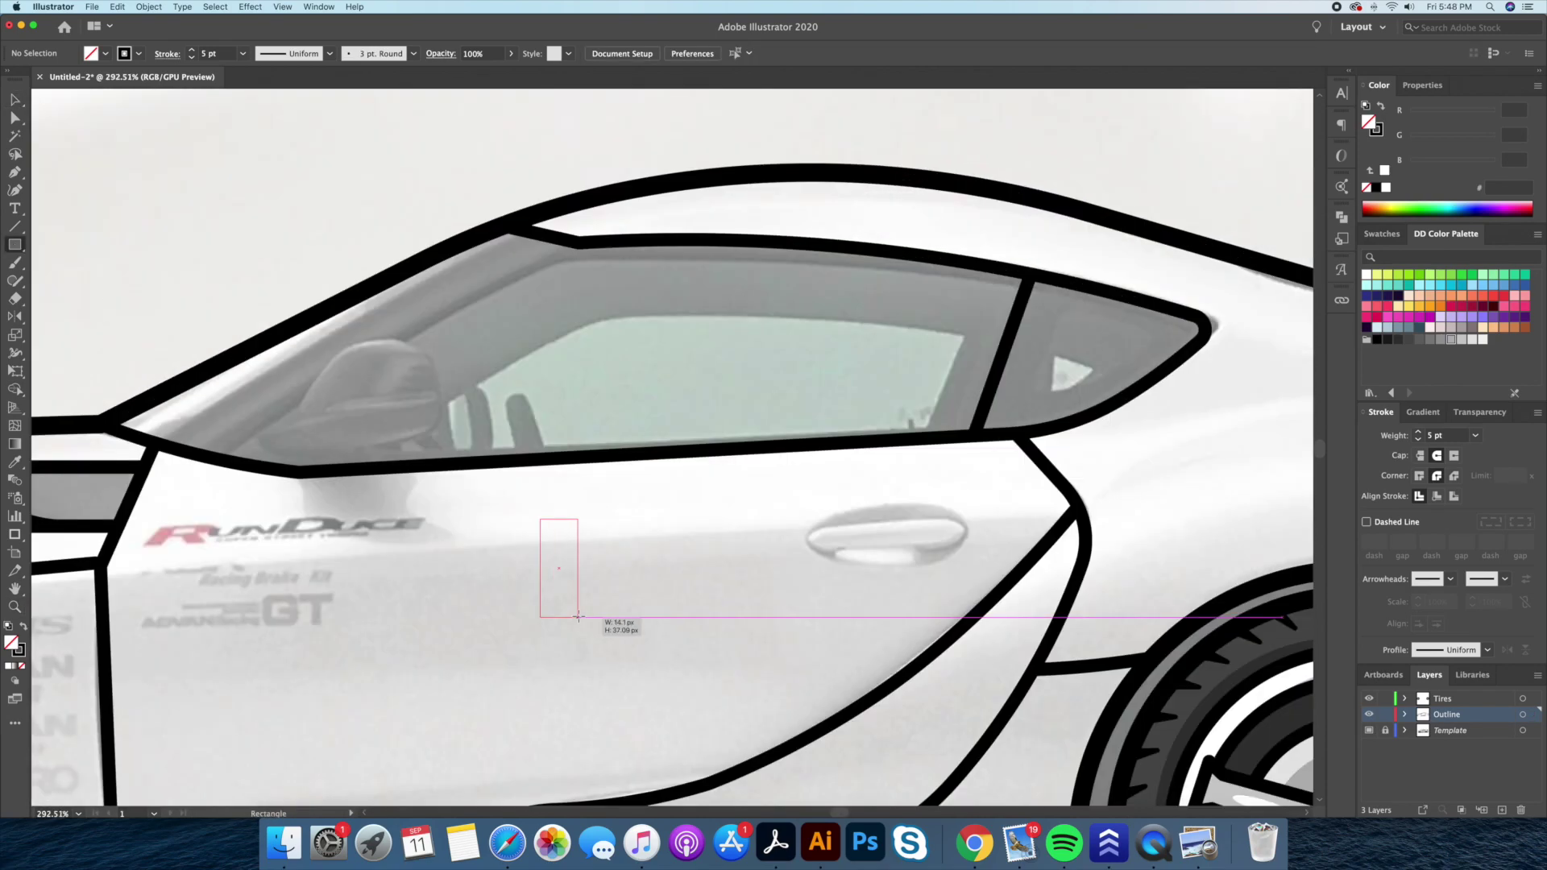
pyautogui.moveTo(539, 518); pyautogui.dragTo(582, 621)
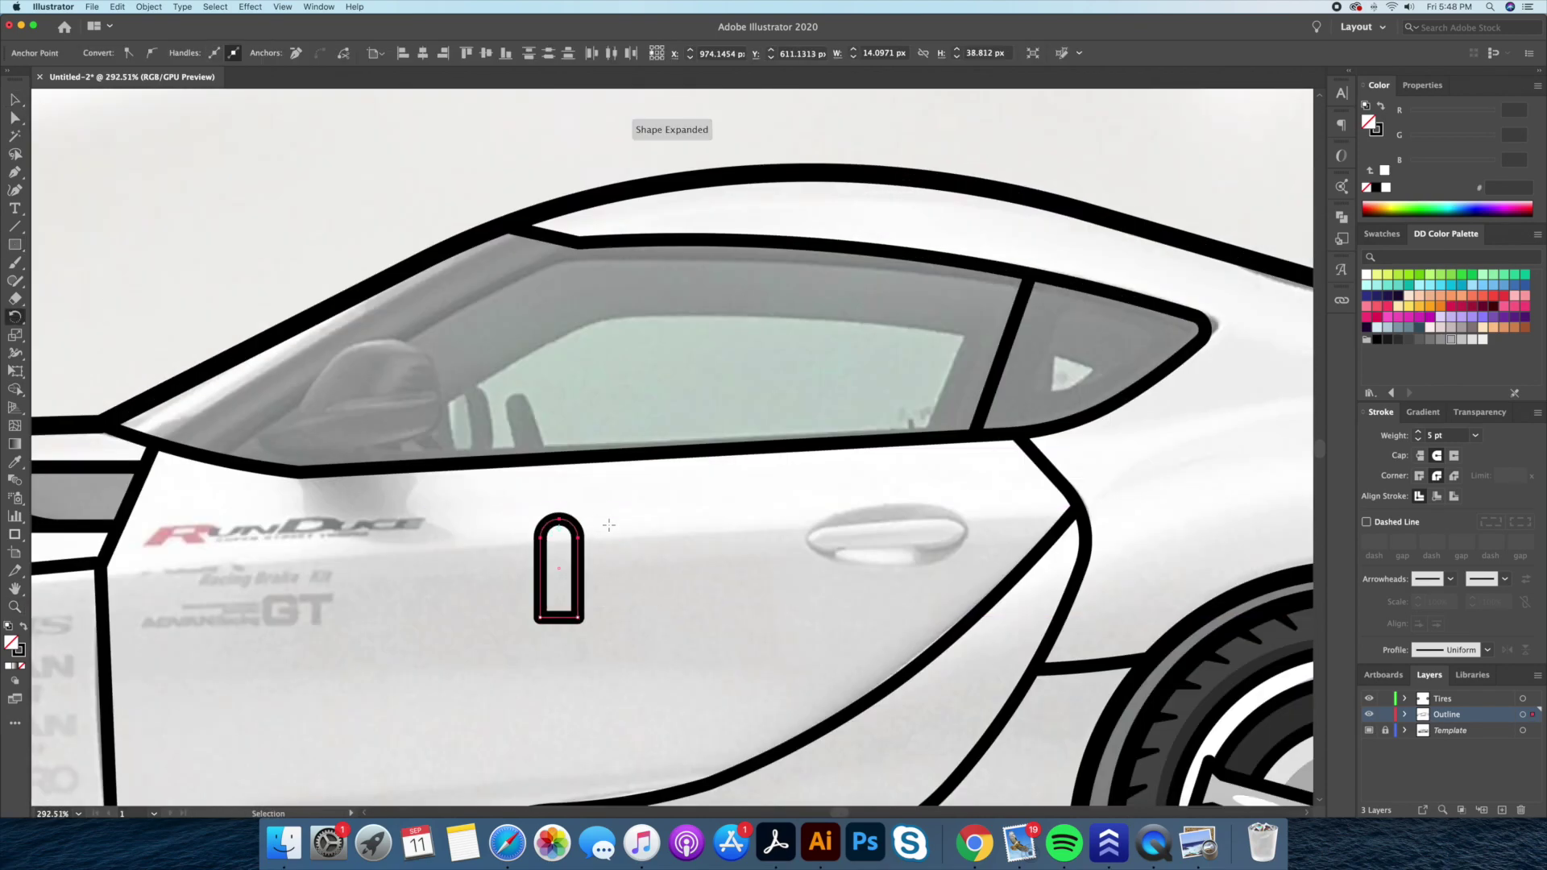
# Tilt the rounded bar and move it into the window as the headrest post
pyautogui.moveTo(603, 518); pyautogui.dragTo(612, 524)
pyautogui.press('v')
pyautogui.moveTo(556, 572); pyautogui.dragTo(545, 435)
pyautogui.click(249, 235)
pyautogui.moveTo(249, 235); pyautogui.dragTo(508, 231)
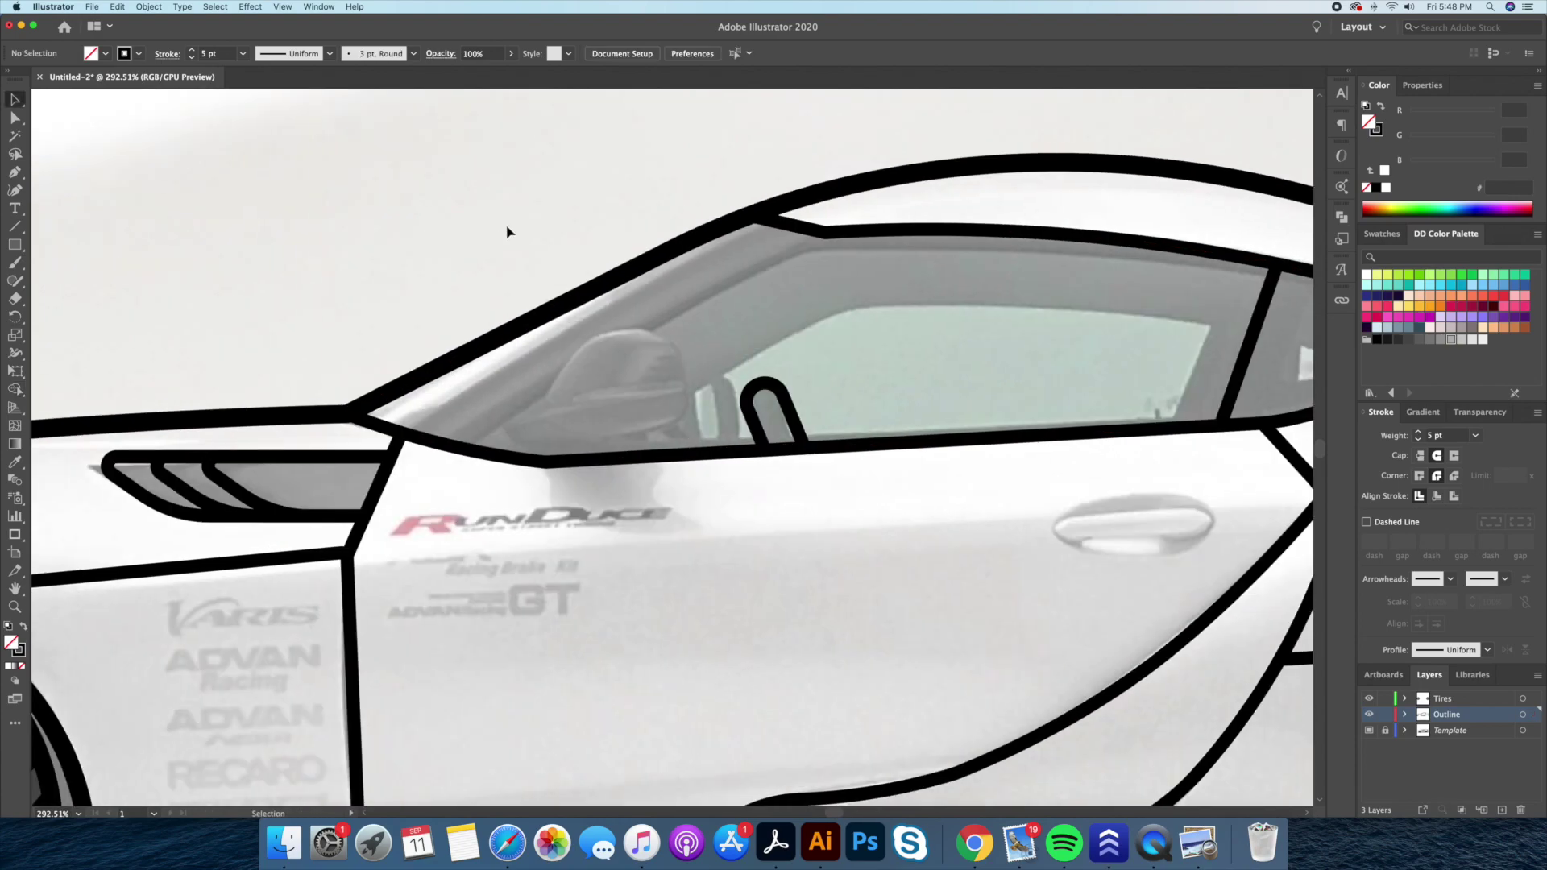
# Outline the side mirror with rounded corners and add a line inside it
pyautogui.click(547, 398)
pyautogui.click(525, 446)
pyautogui.click(500, 425)
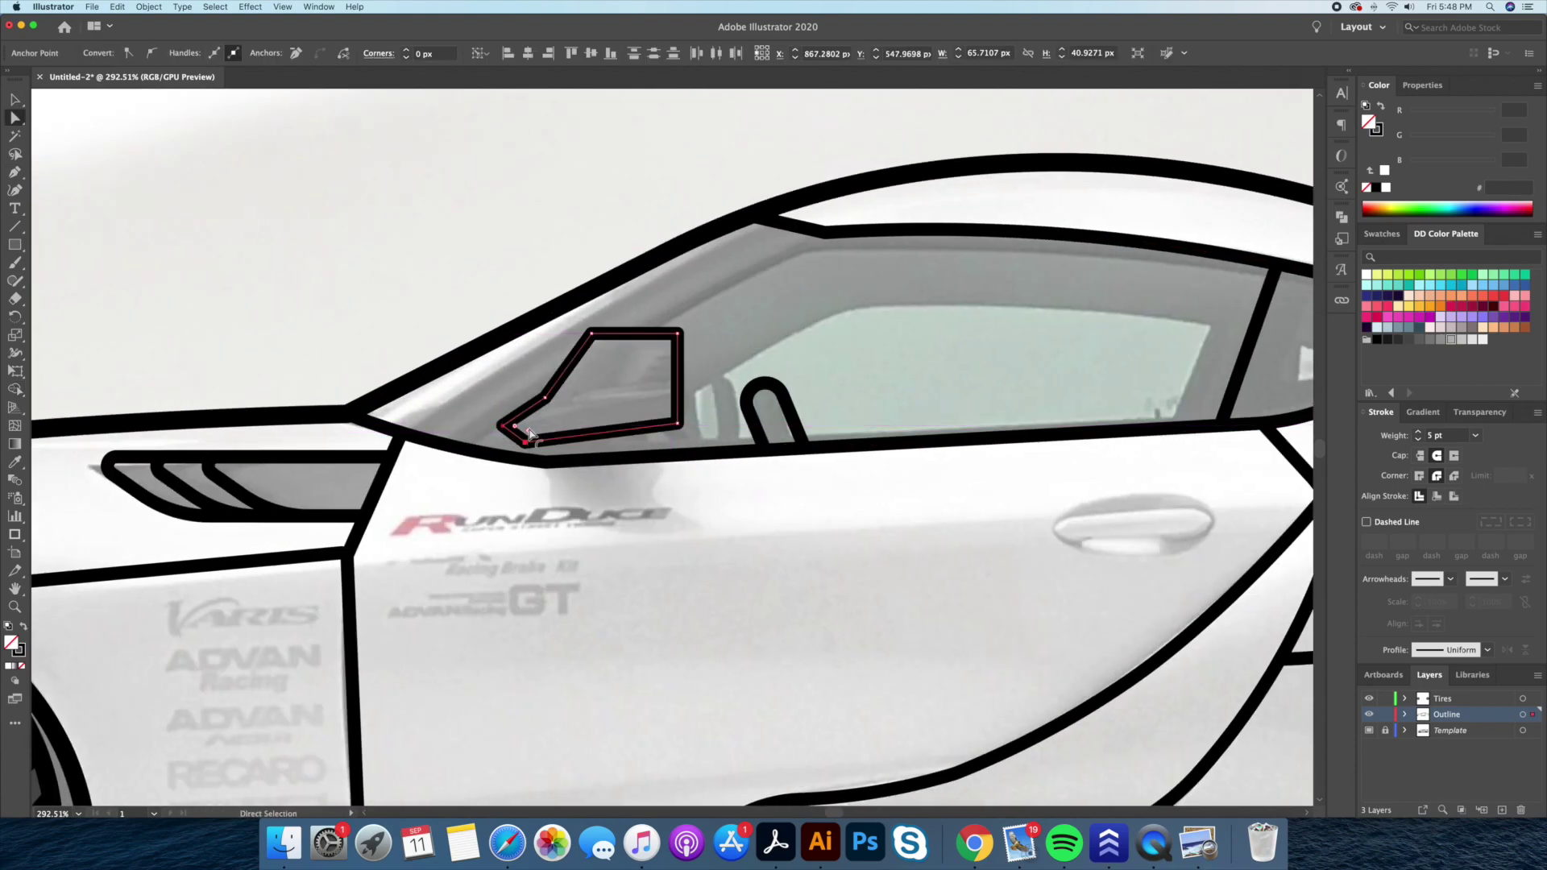
pyautogui.press('a')
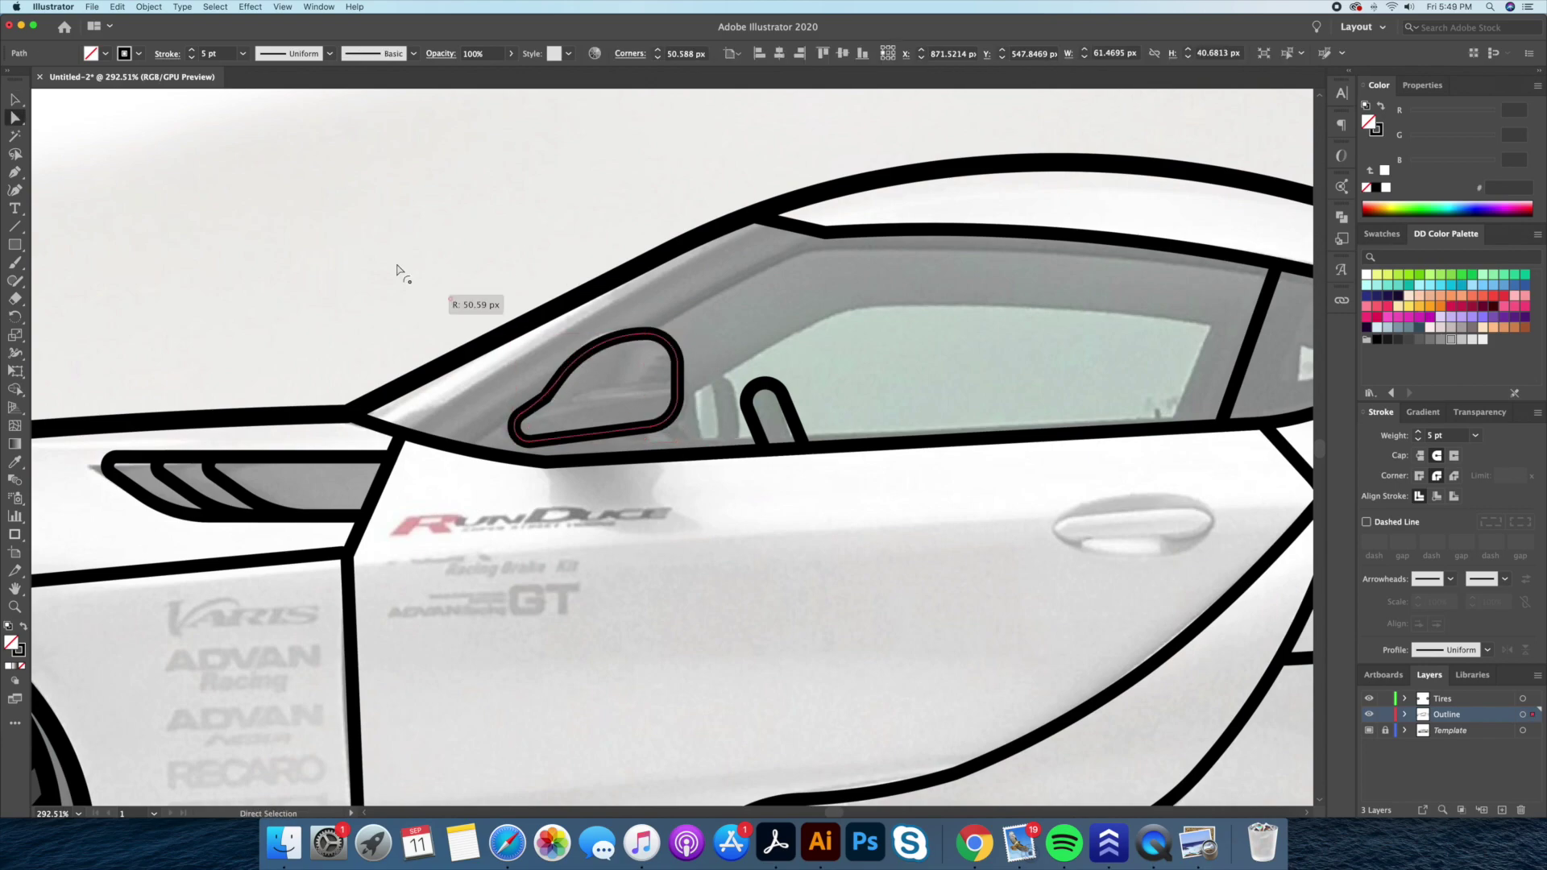
pyautogui.scroll(3, 676, 435)
pyautogui.press('p')
pyautogui.click(467, 412)
pyautogui.click(624, 377)
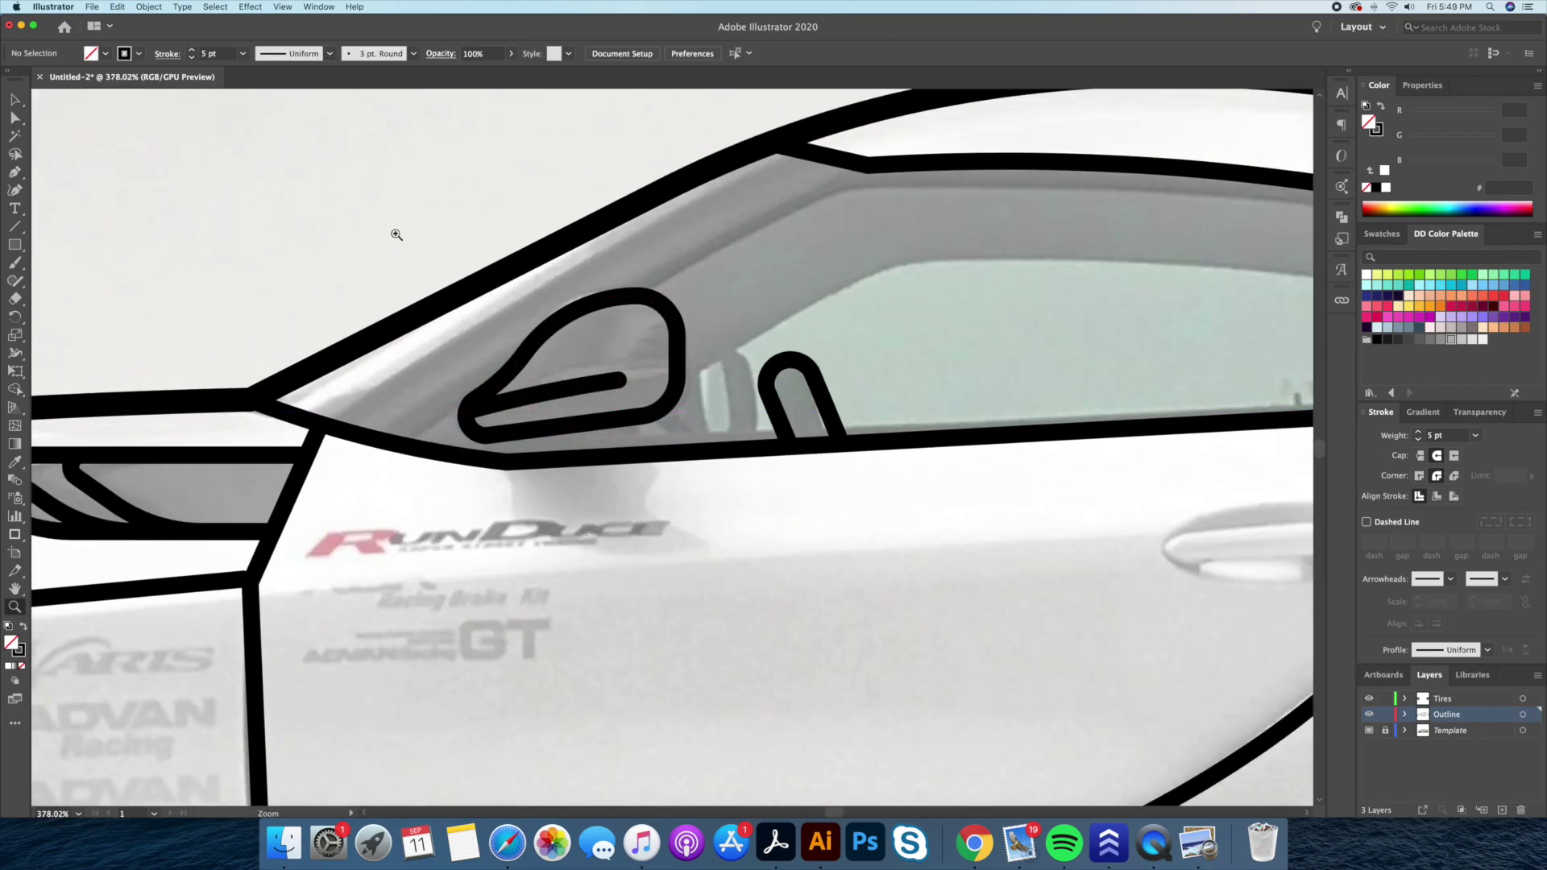
pyautogui.scroll(-3, 397, 234)
pyautogui.hscroll(-3, 473, 277)
pyautogui.press('Escape')
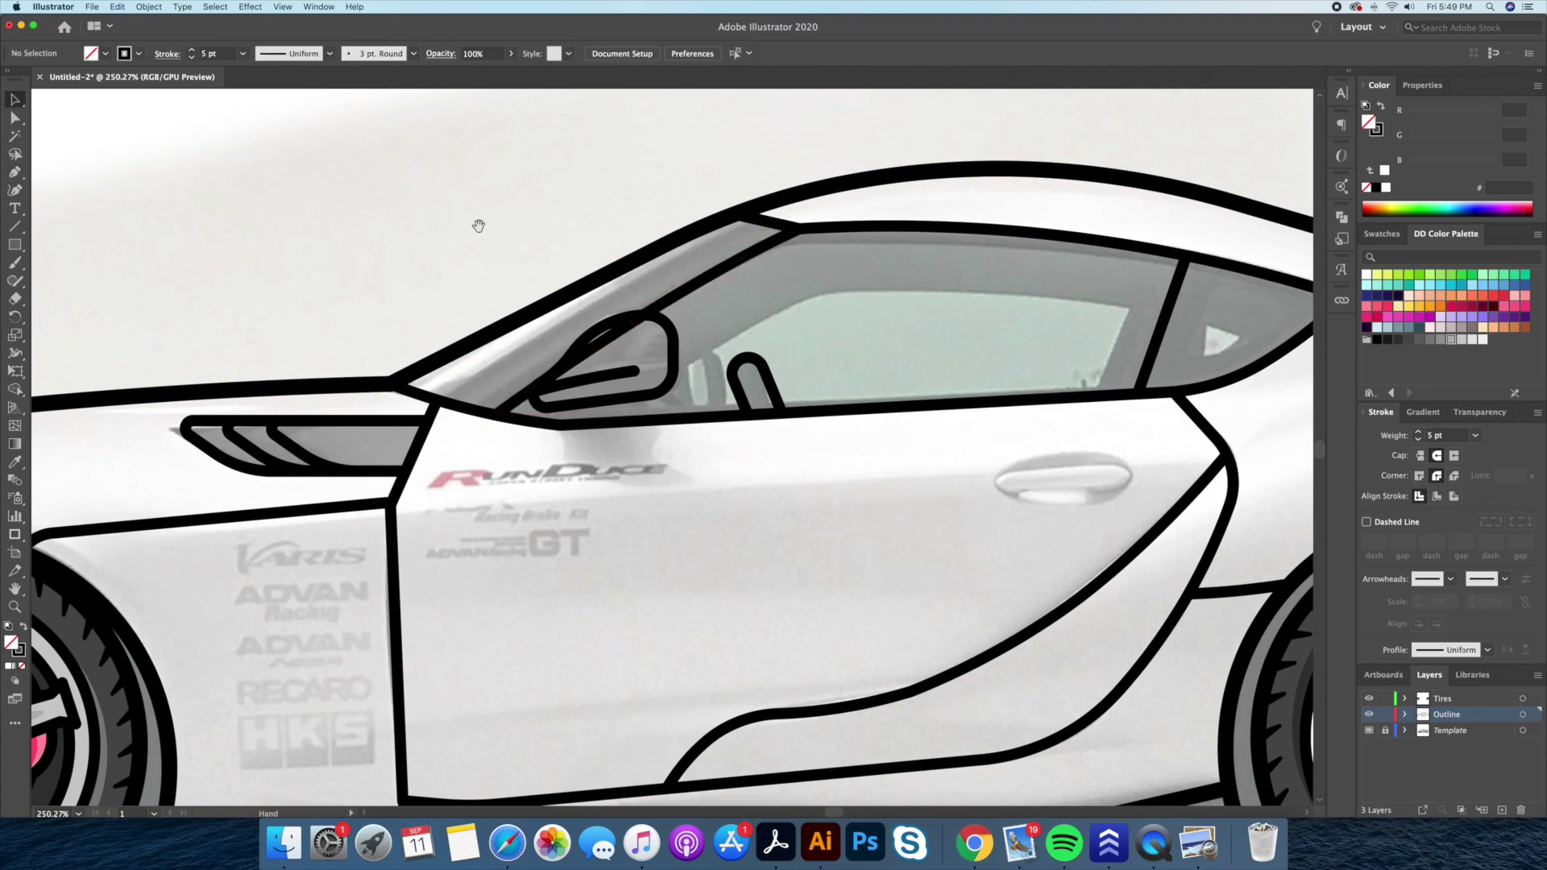
# Draw a rectangle for the door handle
pyautogui.press('m')
pyautogui.hotkey('ctrl', '0')
pyautogui.scroll(5, 564, 484)
pyautogui.moveTo(413, 477)
pyautogui.mouseDown()
pyautogui.moveTo(628, 532)
pyautogui.moveTo(584, 437)
pyautogui.mouseUp()
# Outline the spoiler wing with the Pen tool and round its corners
pyautogui.press('a')
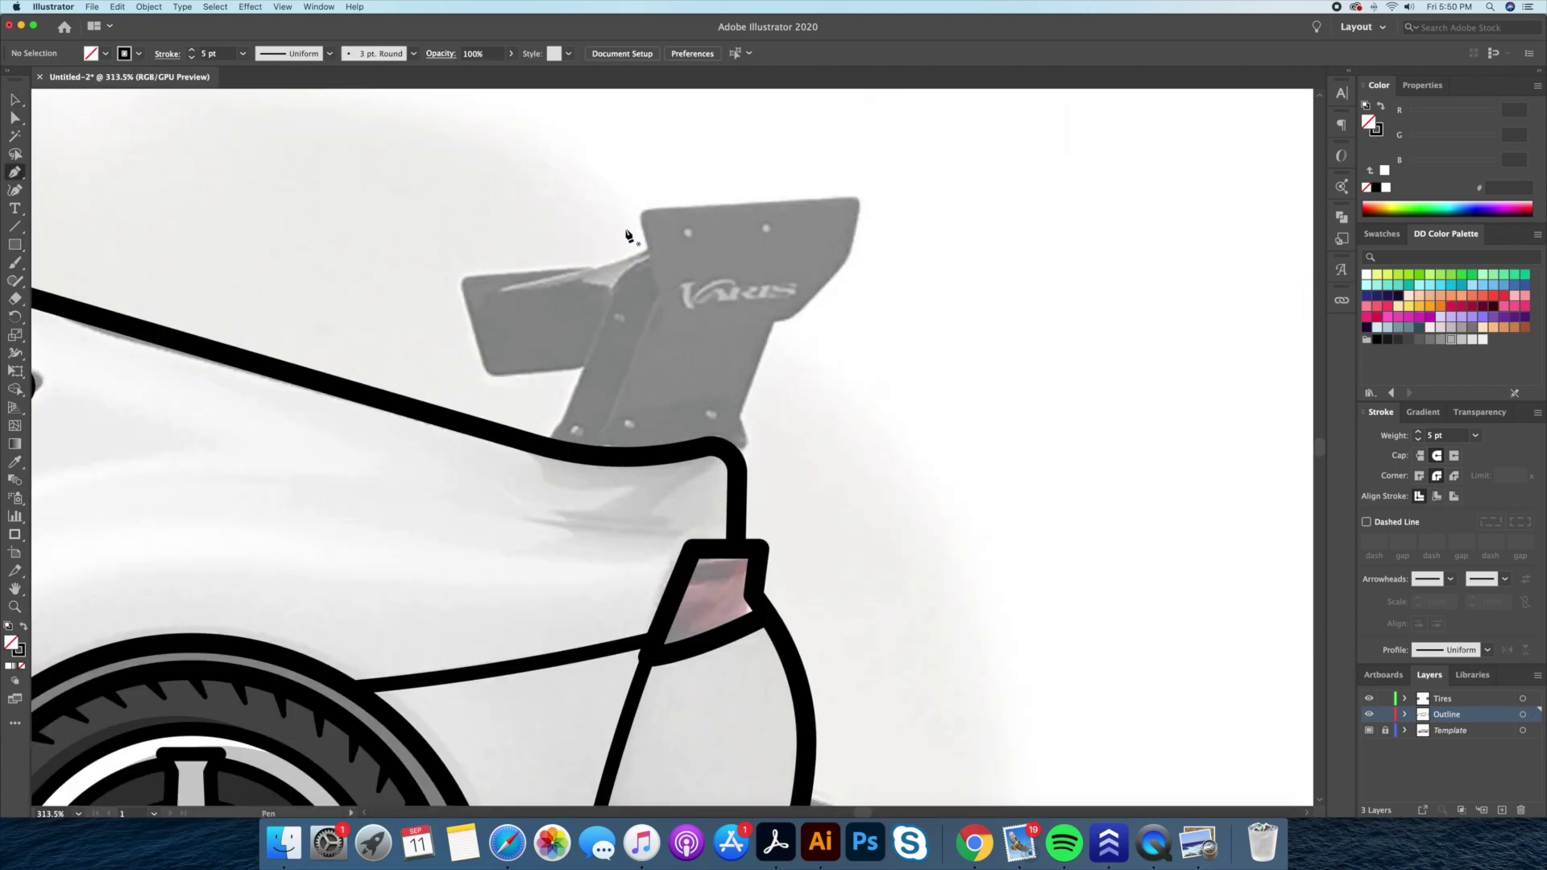
pyautogui.click(669, 326)
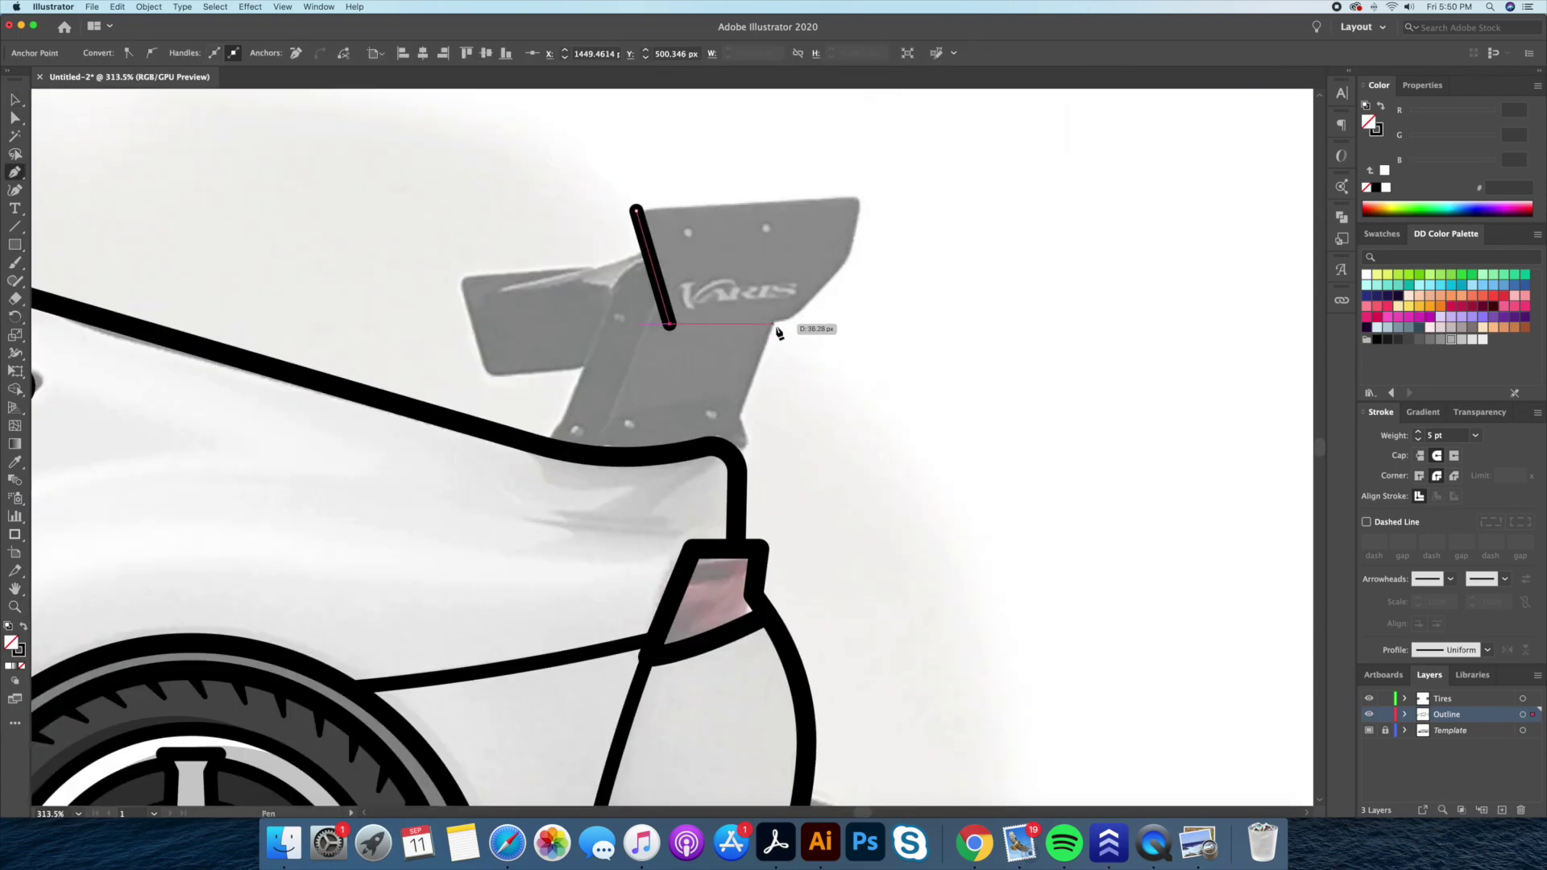
pyautogui.click(868, 207)
pyautogui.press('super+j')
pyautogui.press('a')
pyautogui.moveTo(818, 305); pyautogui.dragTo(766, 290)
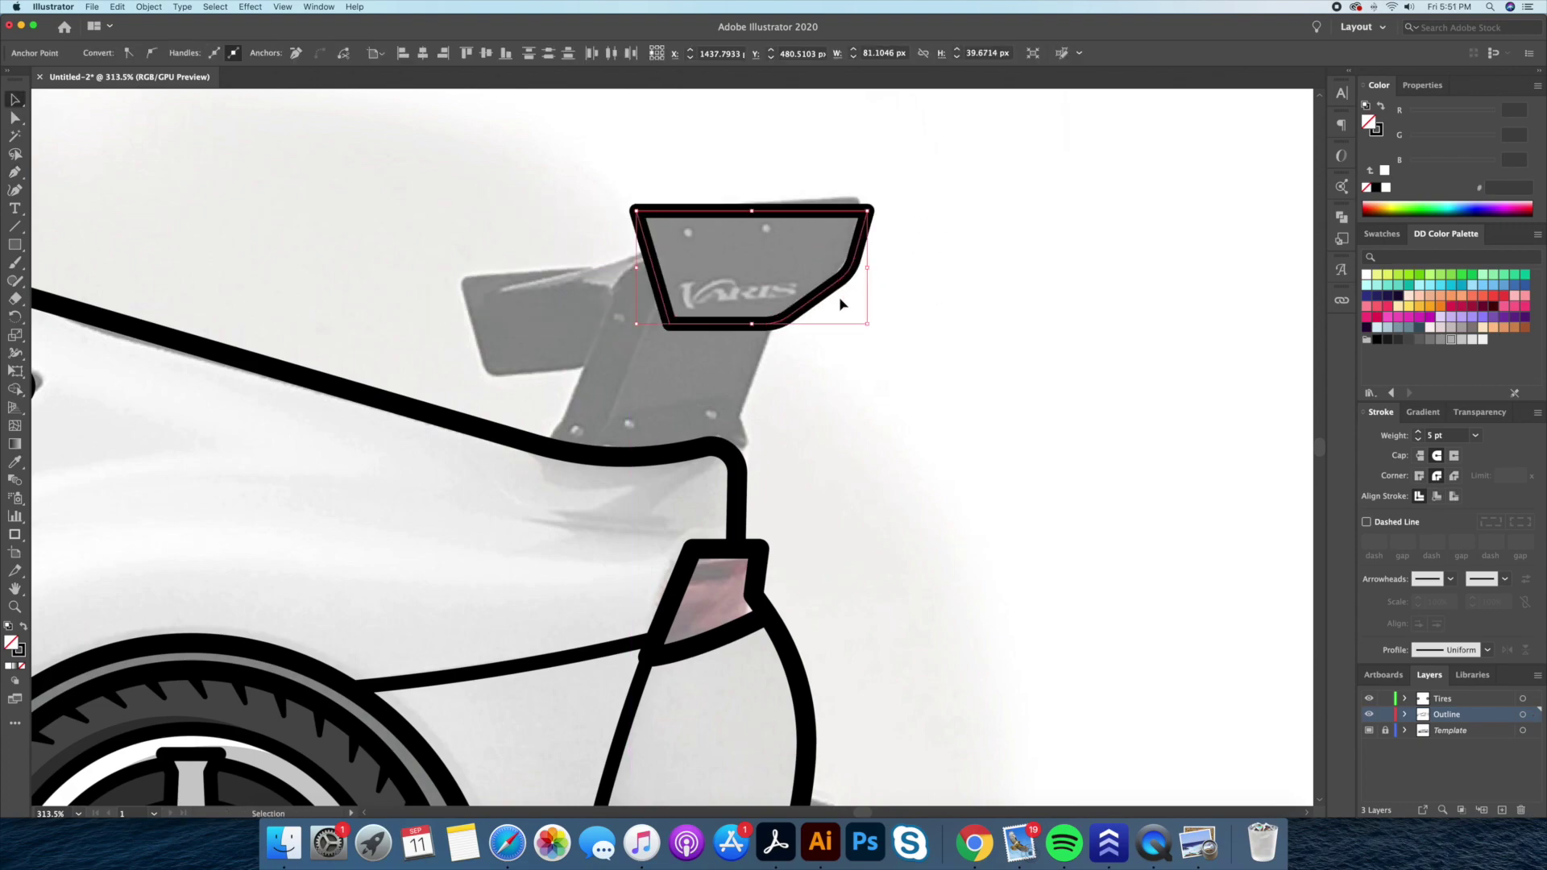
pyautogui.click(886, 216)
pyautogui.press('v')
# Skew a rectangle into the slanted spoiler strut with a 7 pt black outline
pyautogui.hscroll(-2, 774, 354)
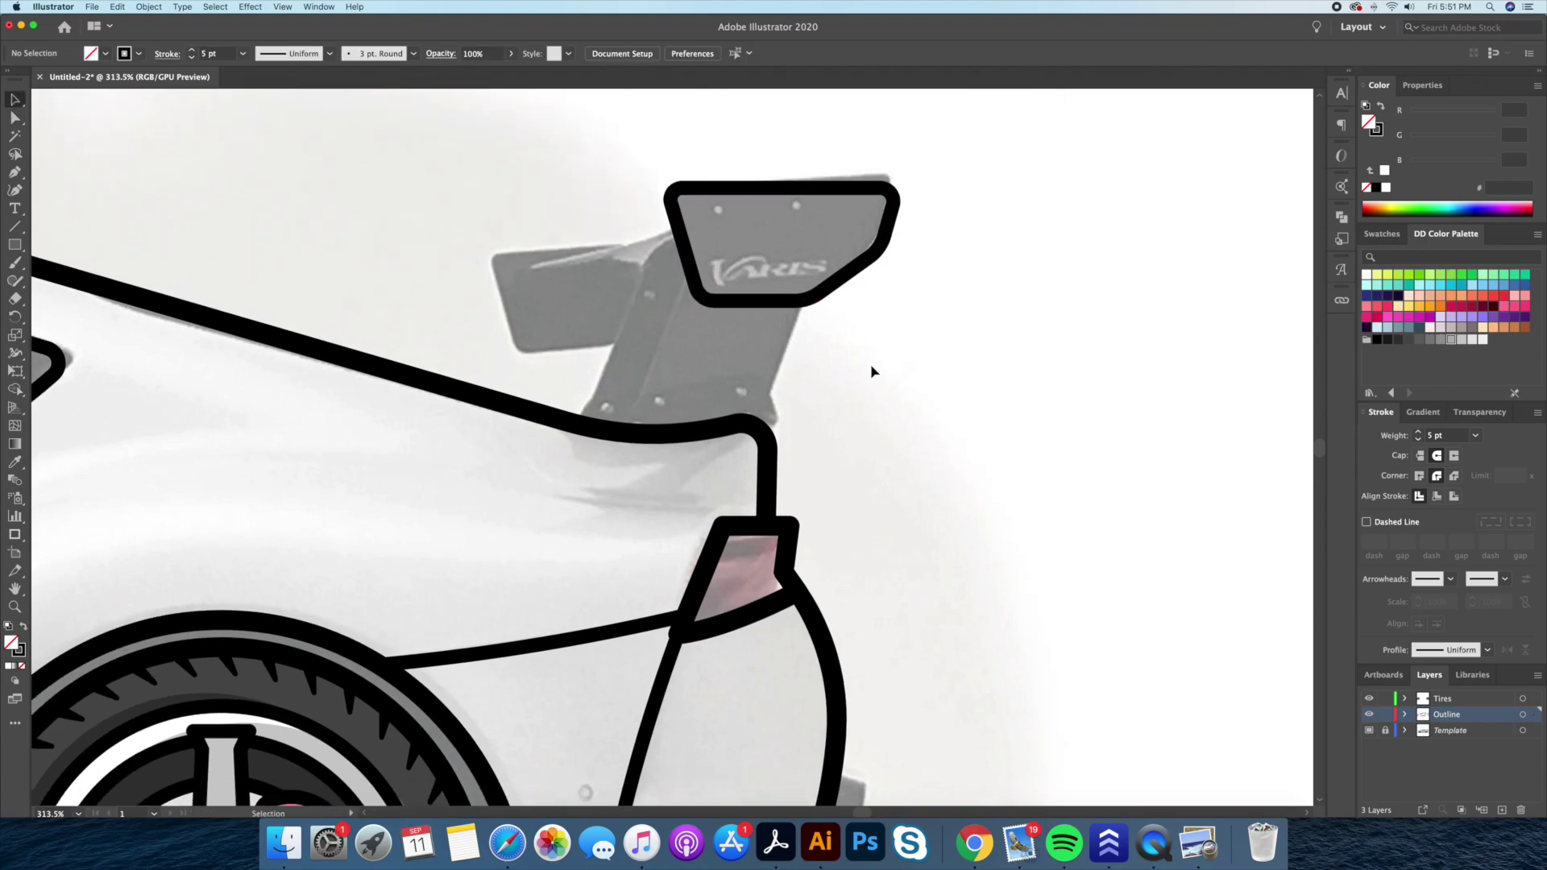
pyautogui.press('v')
pyautogui.moveTo(571, 522); pyautogui.dragTo(682, 387)
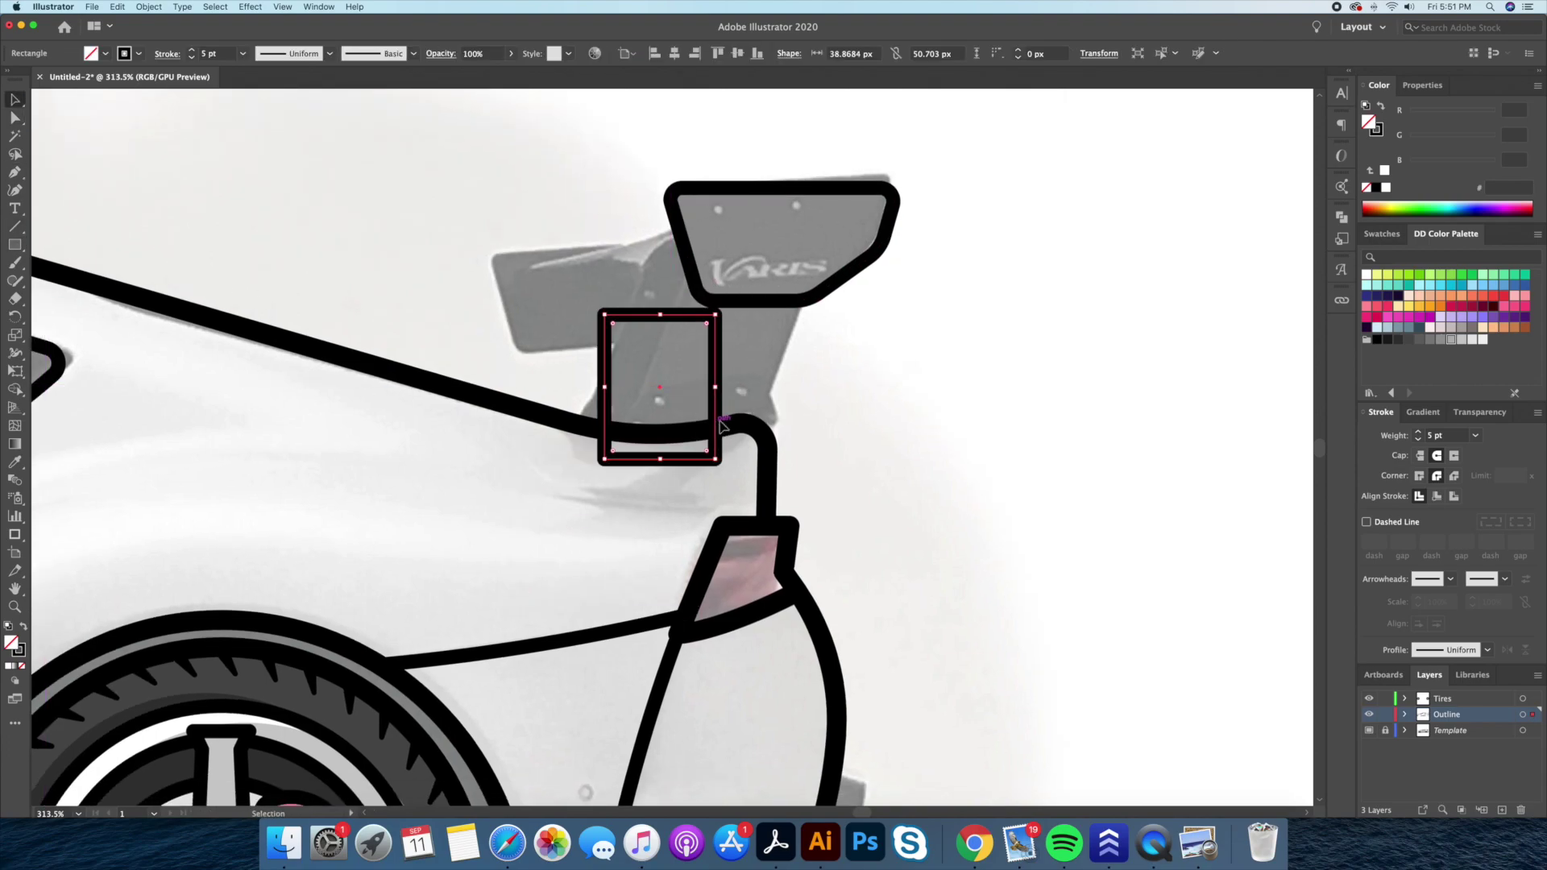
pyautogui.press('a')
pyautogui.click(738, 277)
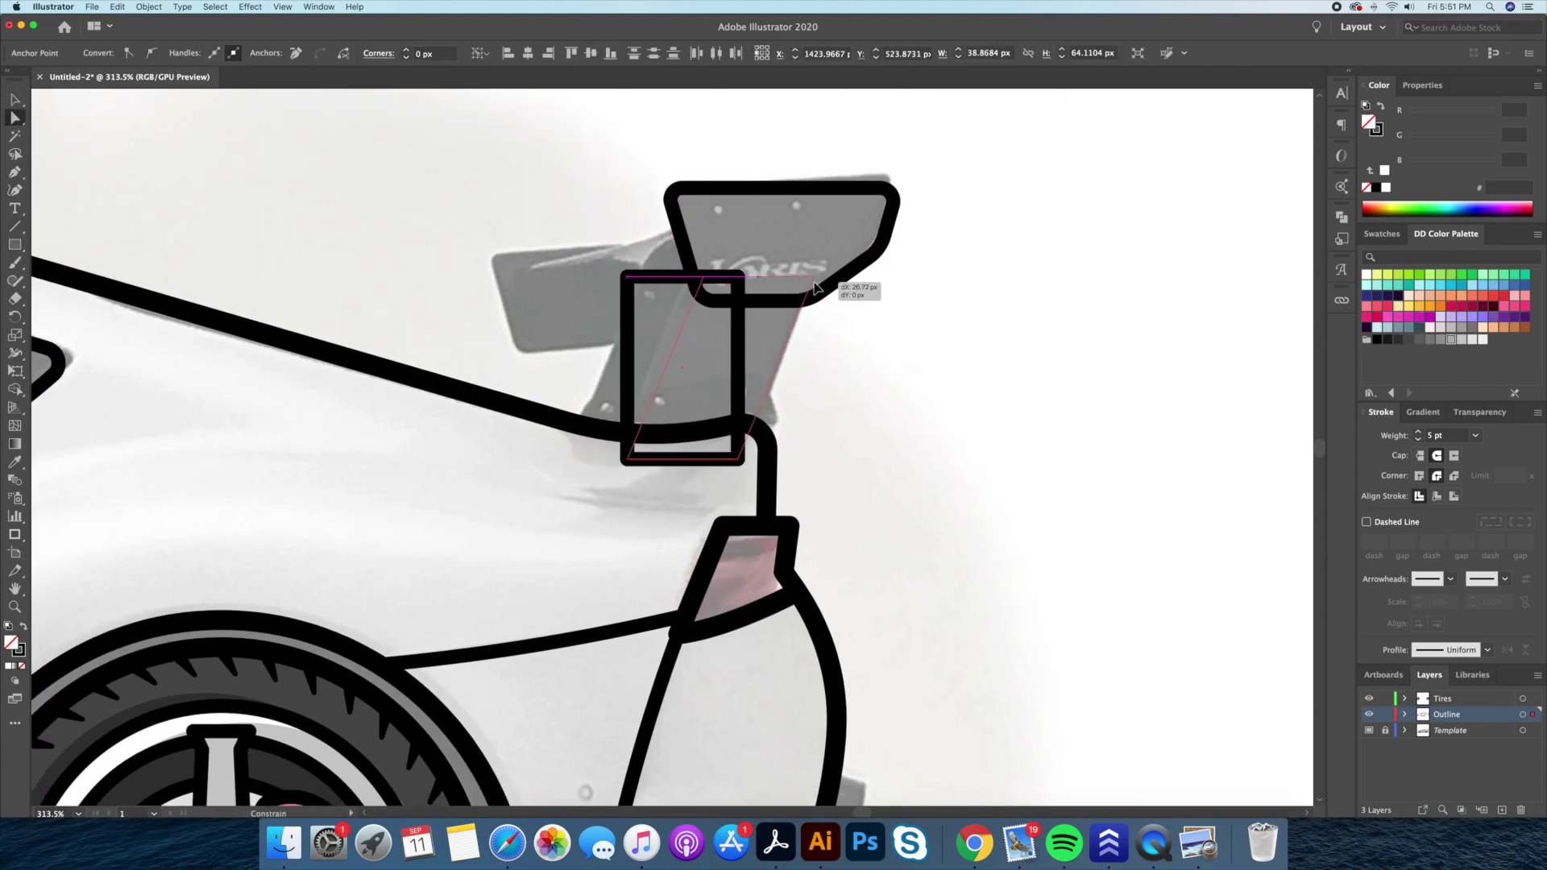
pyautogui.moveTo(814, 284); pyautogui.dragTo(815, 282)
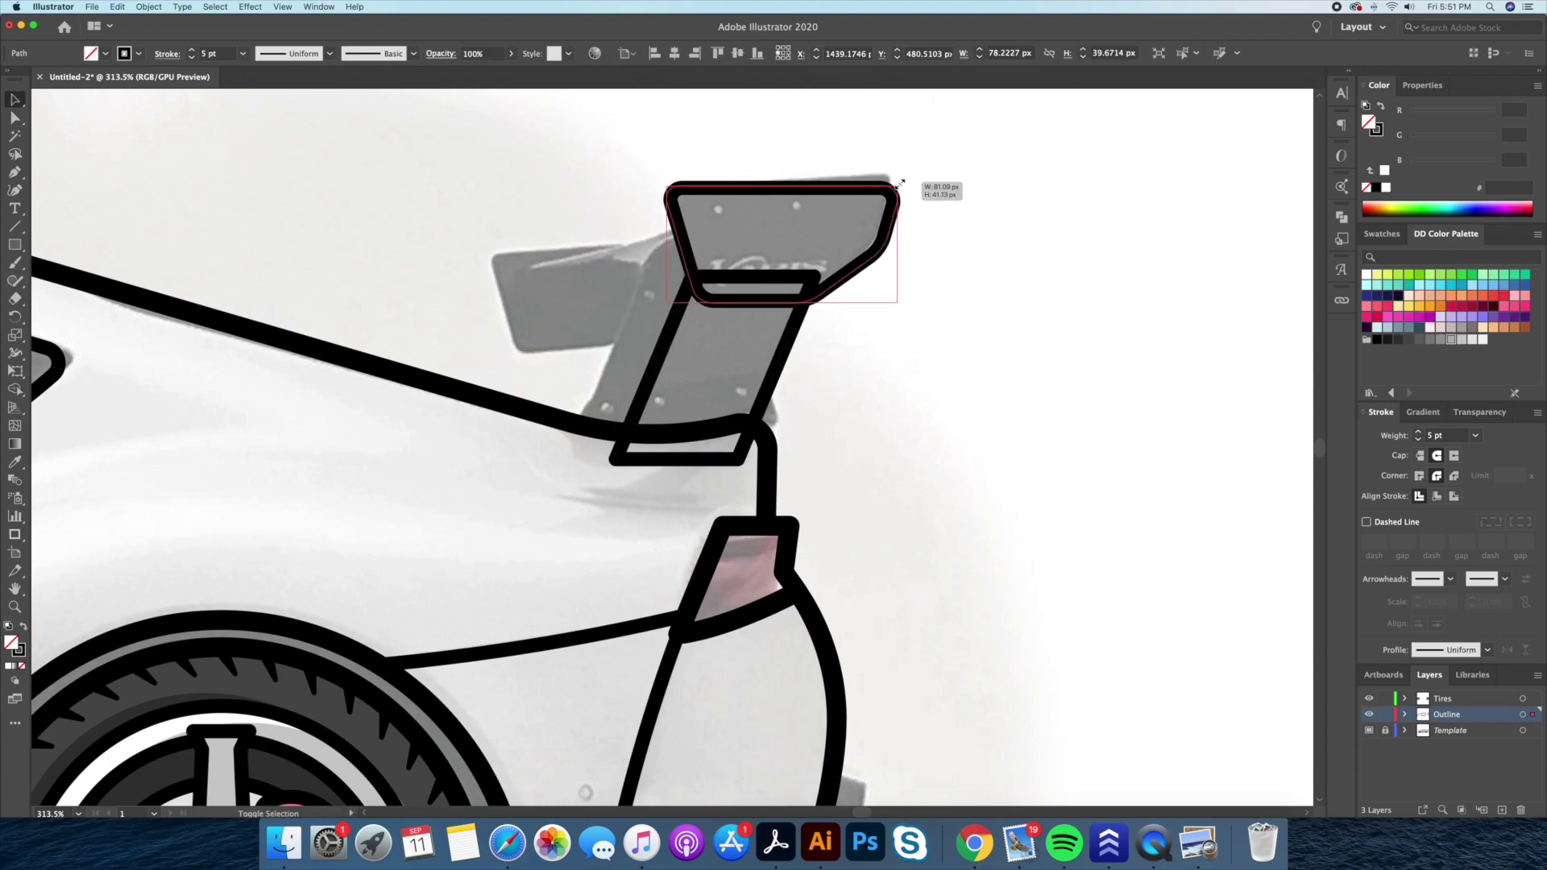
pyautogui.click(927, 193)
pyautogui.scroll(3, 974, 440)
pyautogui.press('v')
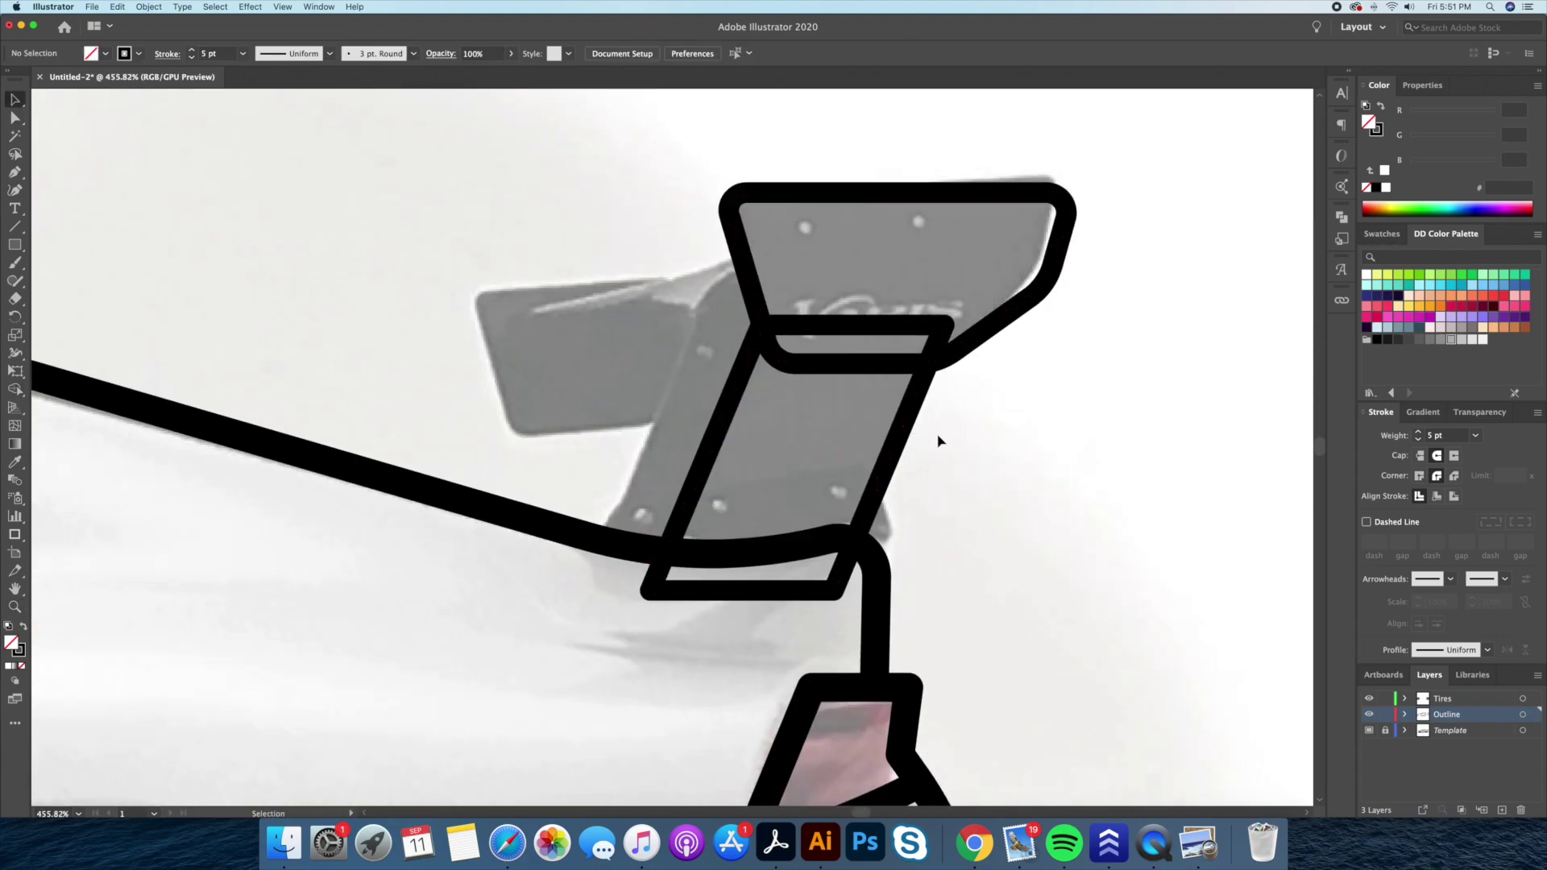
pyautogui.click(867, 528)
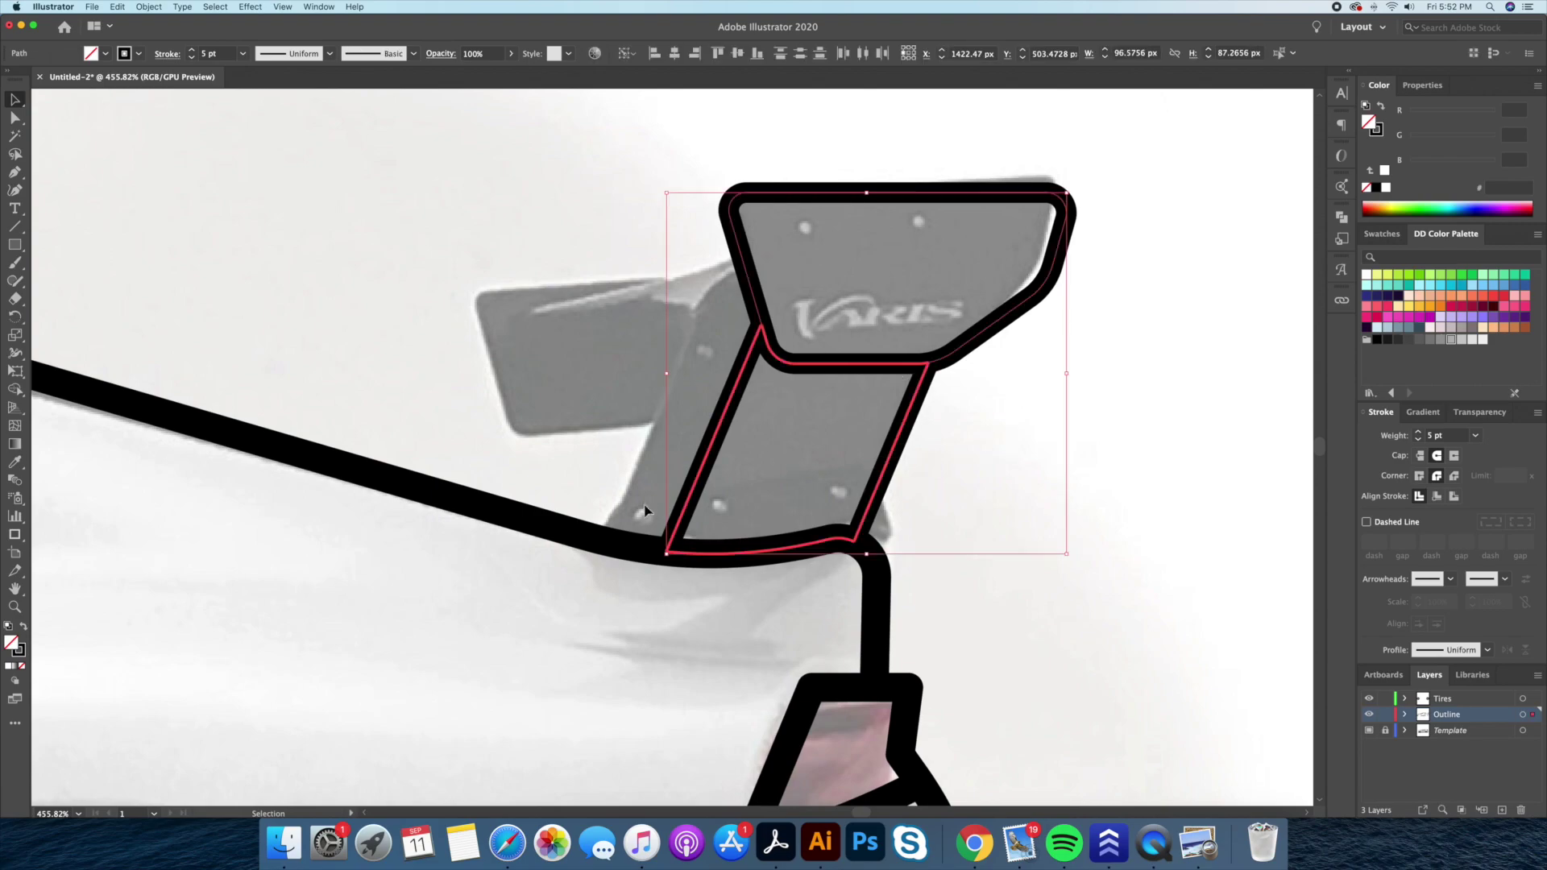
pyautogui.press('z')
pyautogui.scroll(-1, 568, 249)
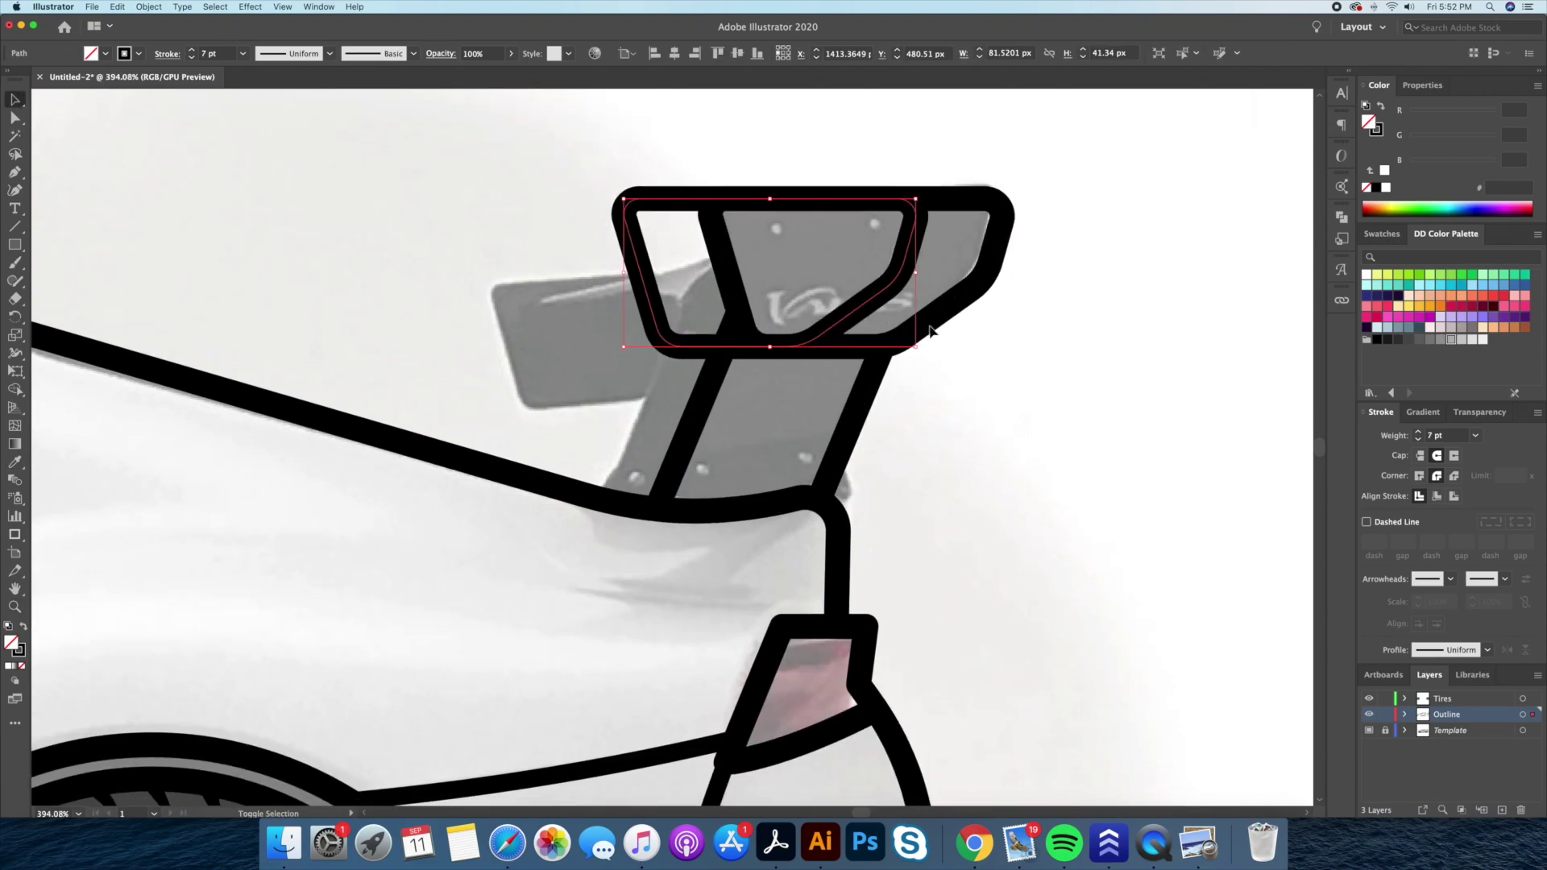
# Split the wing and strut with Shape Builder and offset a strut copy for a double stripe
pyautogui.moveTo(1053, 362); pyautogui.dragTo(725, 355)
pyautogui.hotkey('shift', 'm')
pyautogui.click(690, 332)
pyautogui.press('v')
pyautogui.hotkey('ctrl', 'shift', 'a')
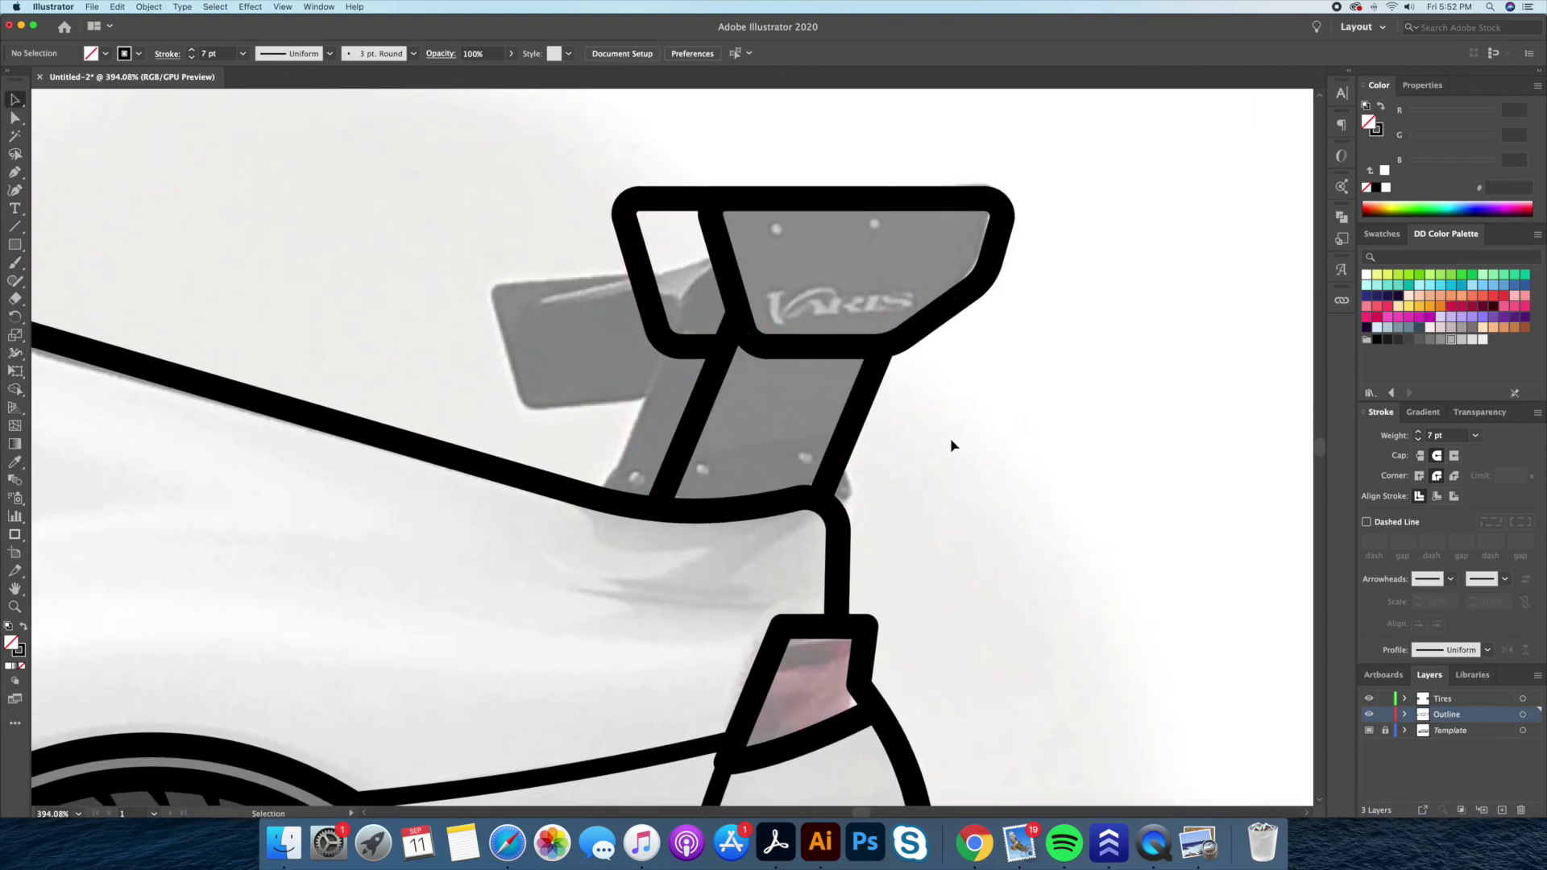
pyautogui.moveTo(659, 414); pyautogui.dragTo(649, 414)
pyautogui.hotkey('ctrl', 'shift', 'a')
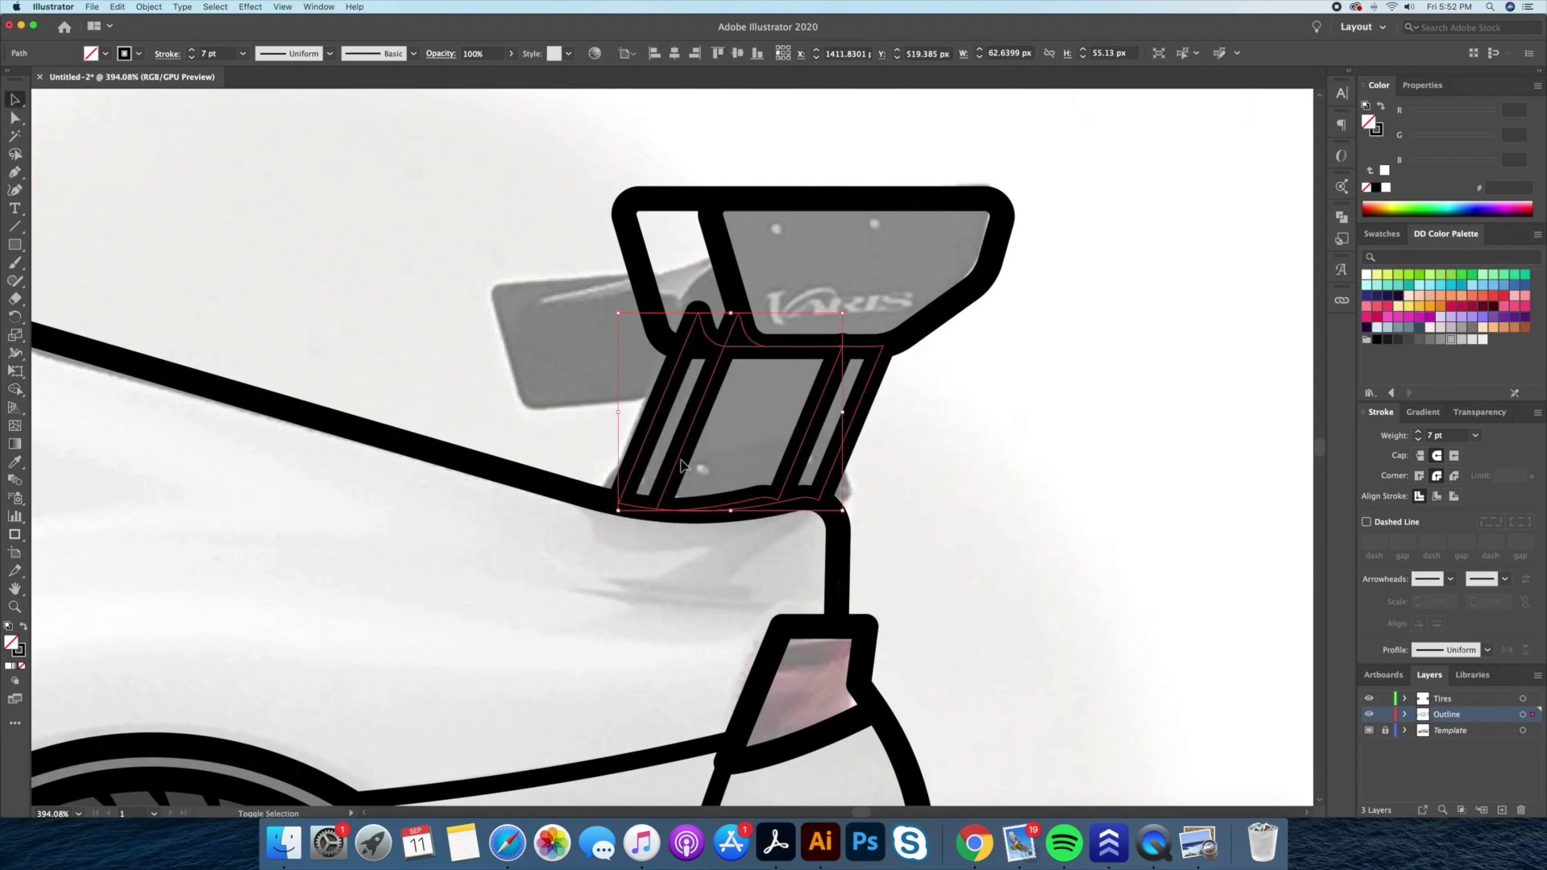
# Add small black-filled, no-outline ellipse bolt dots on the wing
pyautogui.hscroll(3, 690, 328)
pyautogui.moveTo(15, 244); pyautogui.dragTo(73, 282)
pyautogui.click(1381, 107)
pyautogui.moveTo(676, 241); pyautogui.dragTo(686, 248)
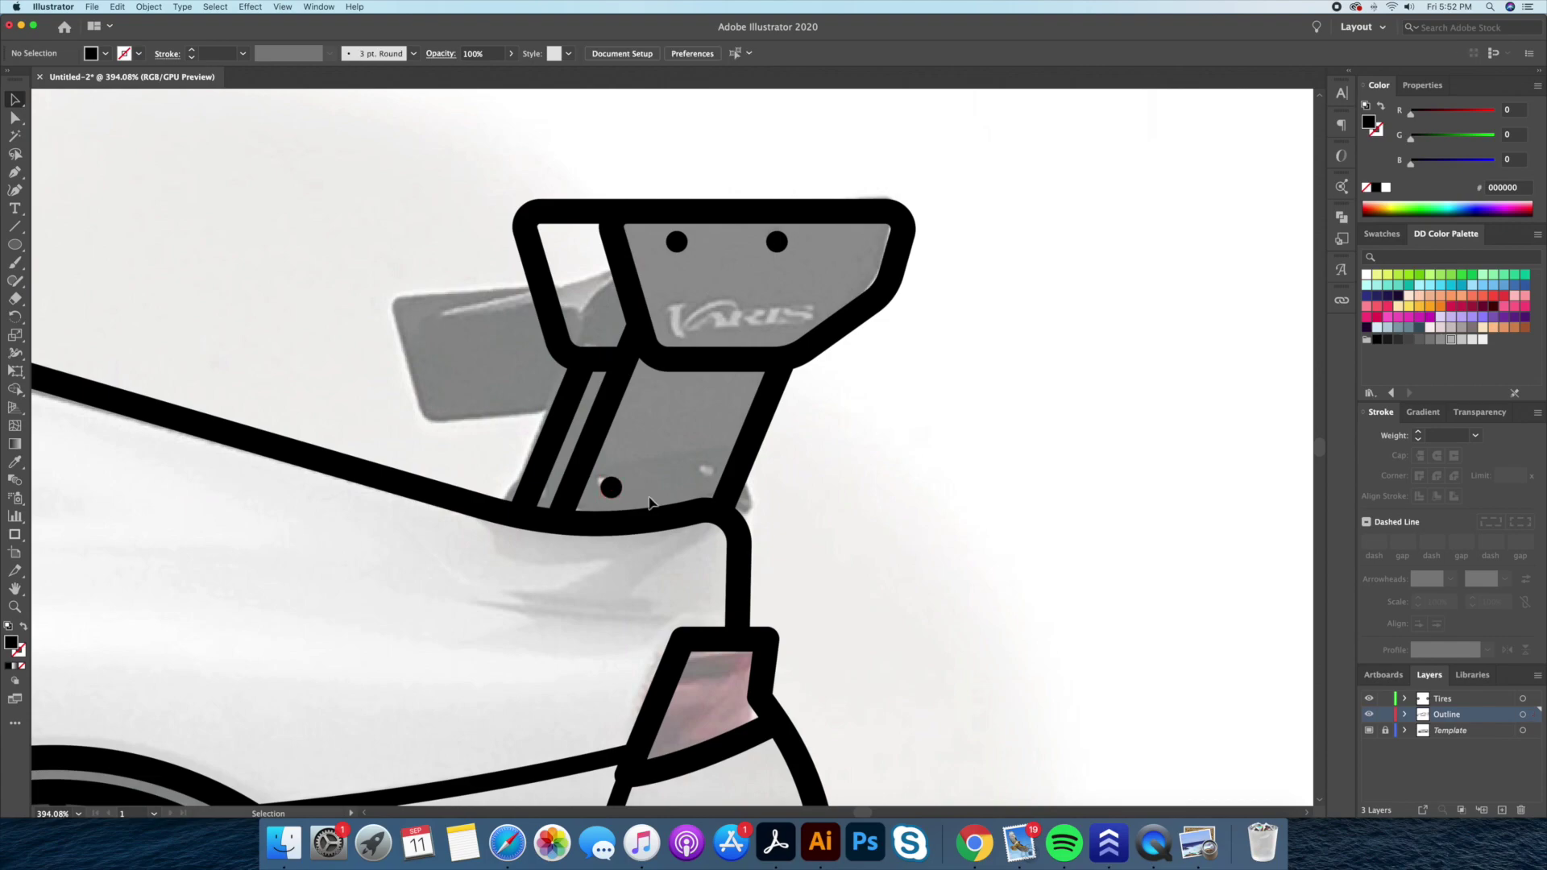
pyautogui.scroll(-2, 846, 318)
pyautogui.scroll(-5, 806, 362)
# Outline the rear diffuser as a closed shape with black stroke and no fill
pyautogui.press('p')
pyautogui.click(760, 255)
pyautogui.click(809, 268)
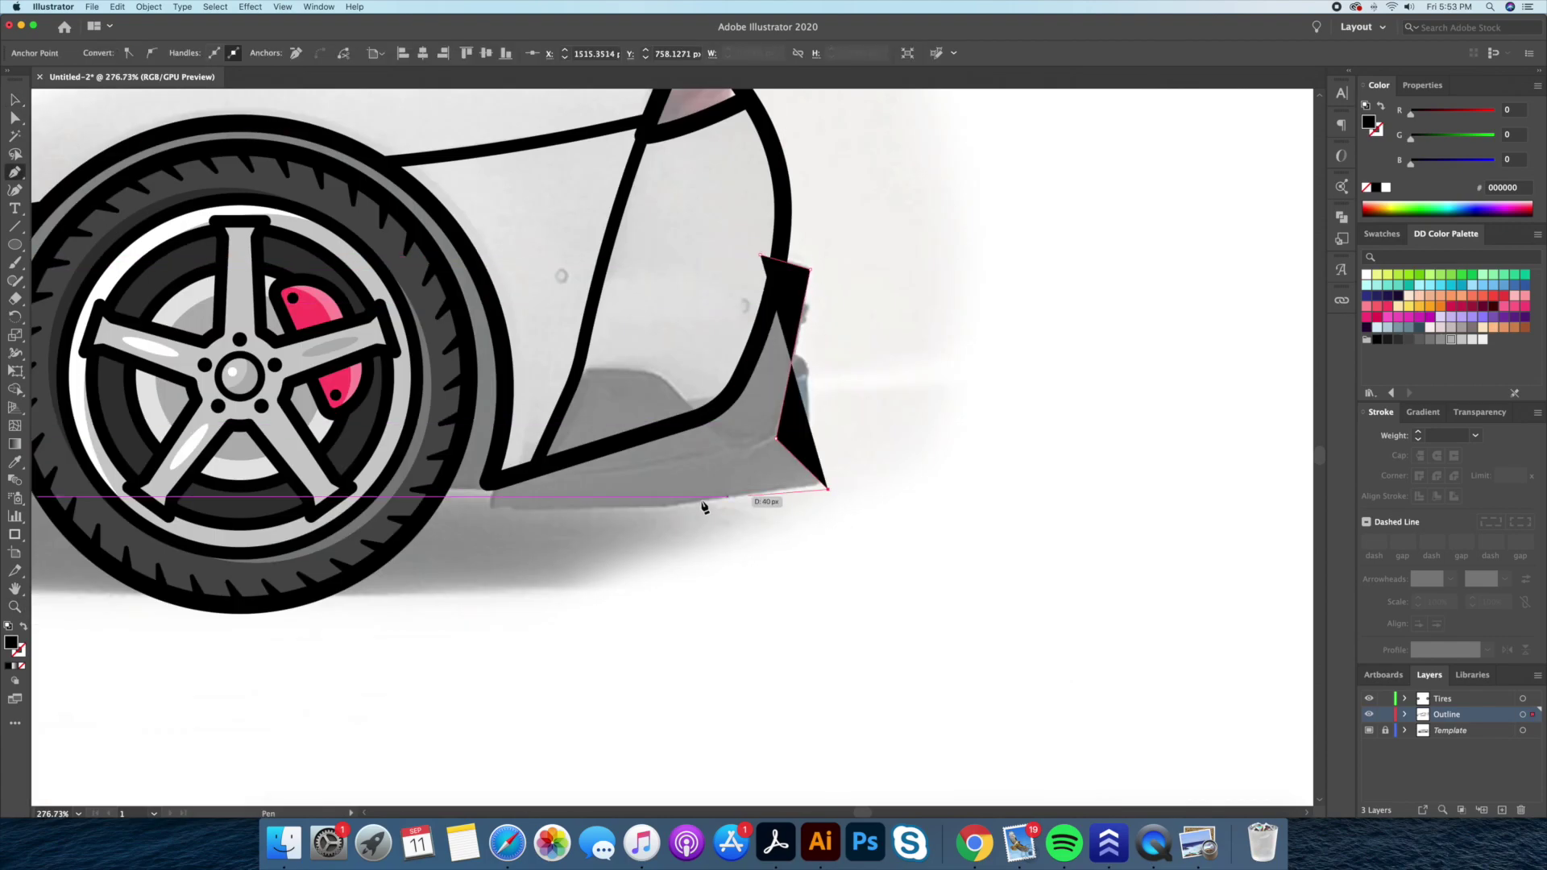
pyautogui.click(666, 509)
pyautogui.click(497, 508)
pyautogui.hotkey('shift', 'x')
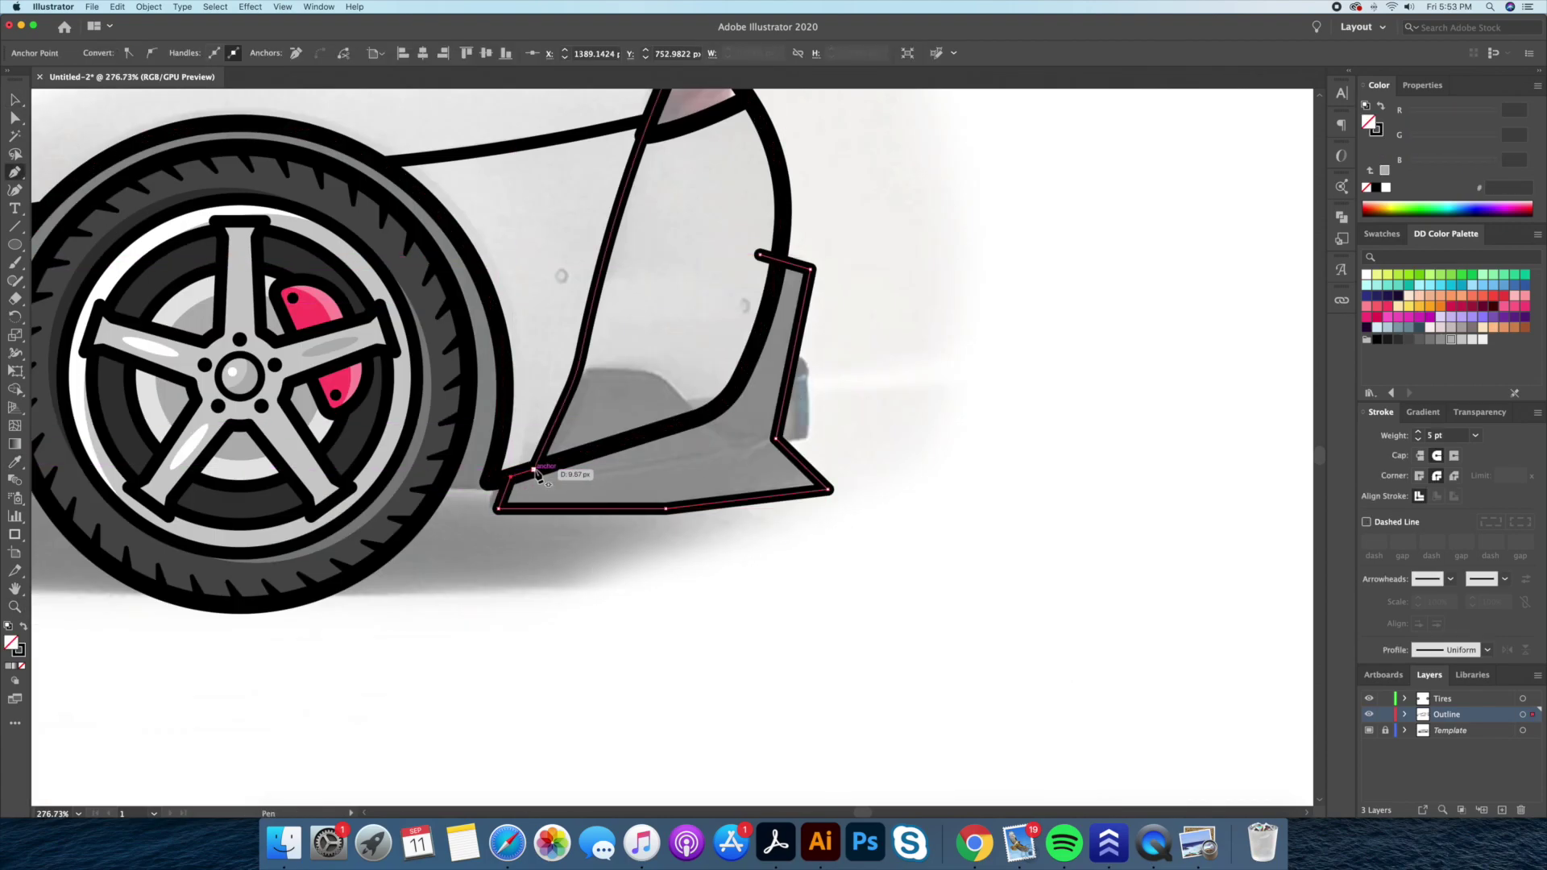
pyautogui.press('a')
pyautogui.click(532, 439)
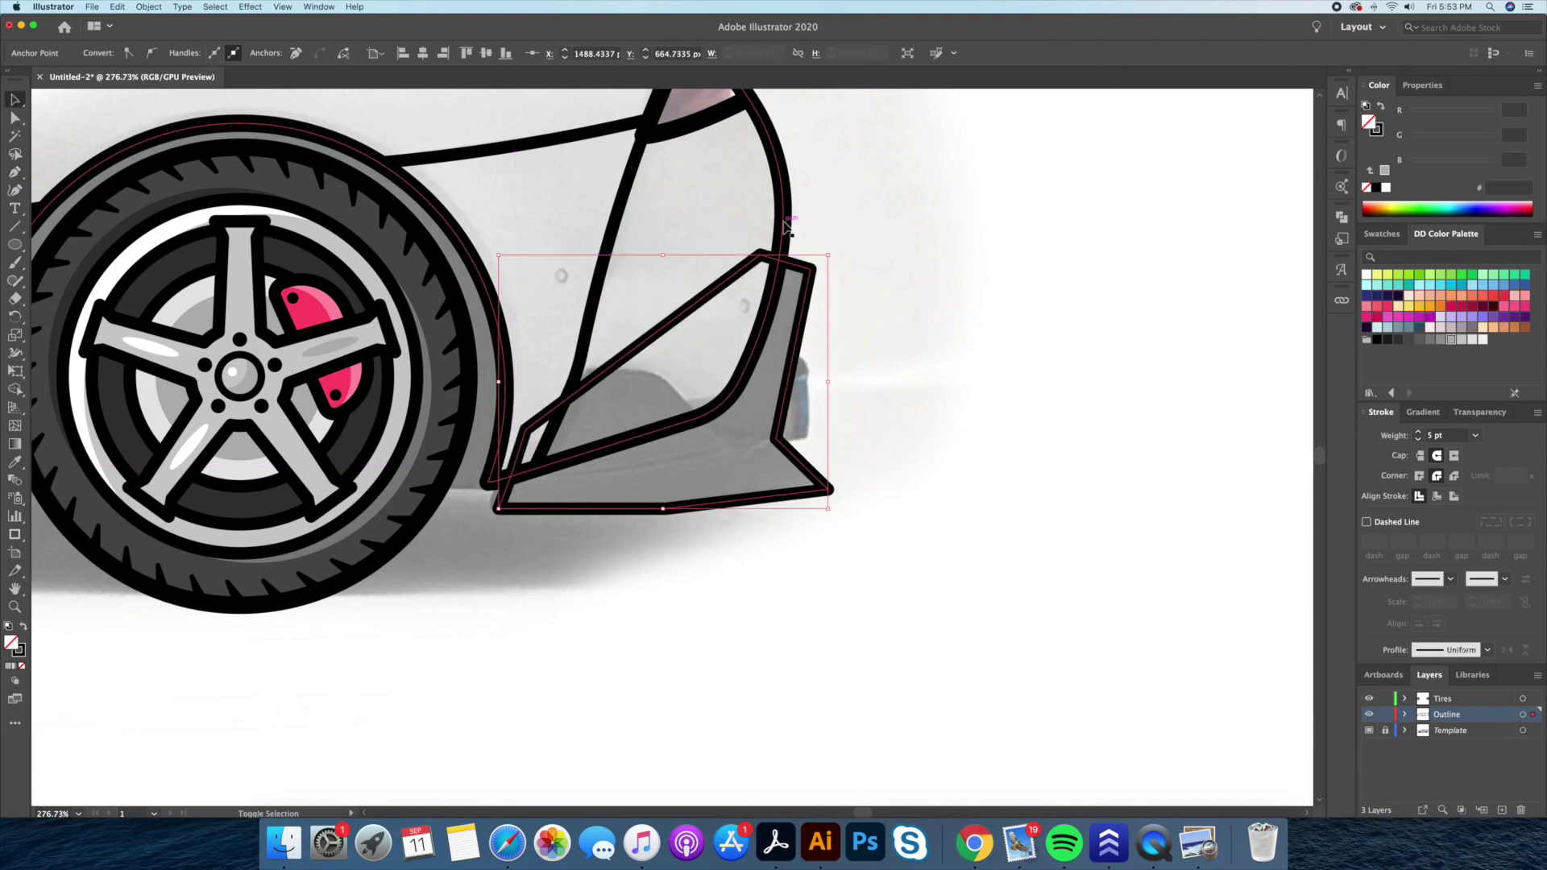
pyautogui.scroll(2, 669, 358)
pyautogui.scroll(2, 670, 370)
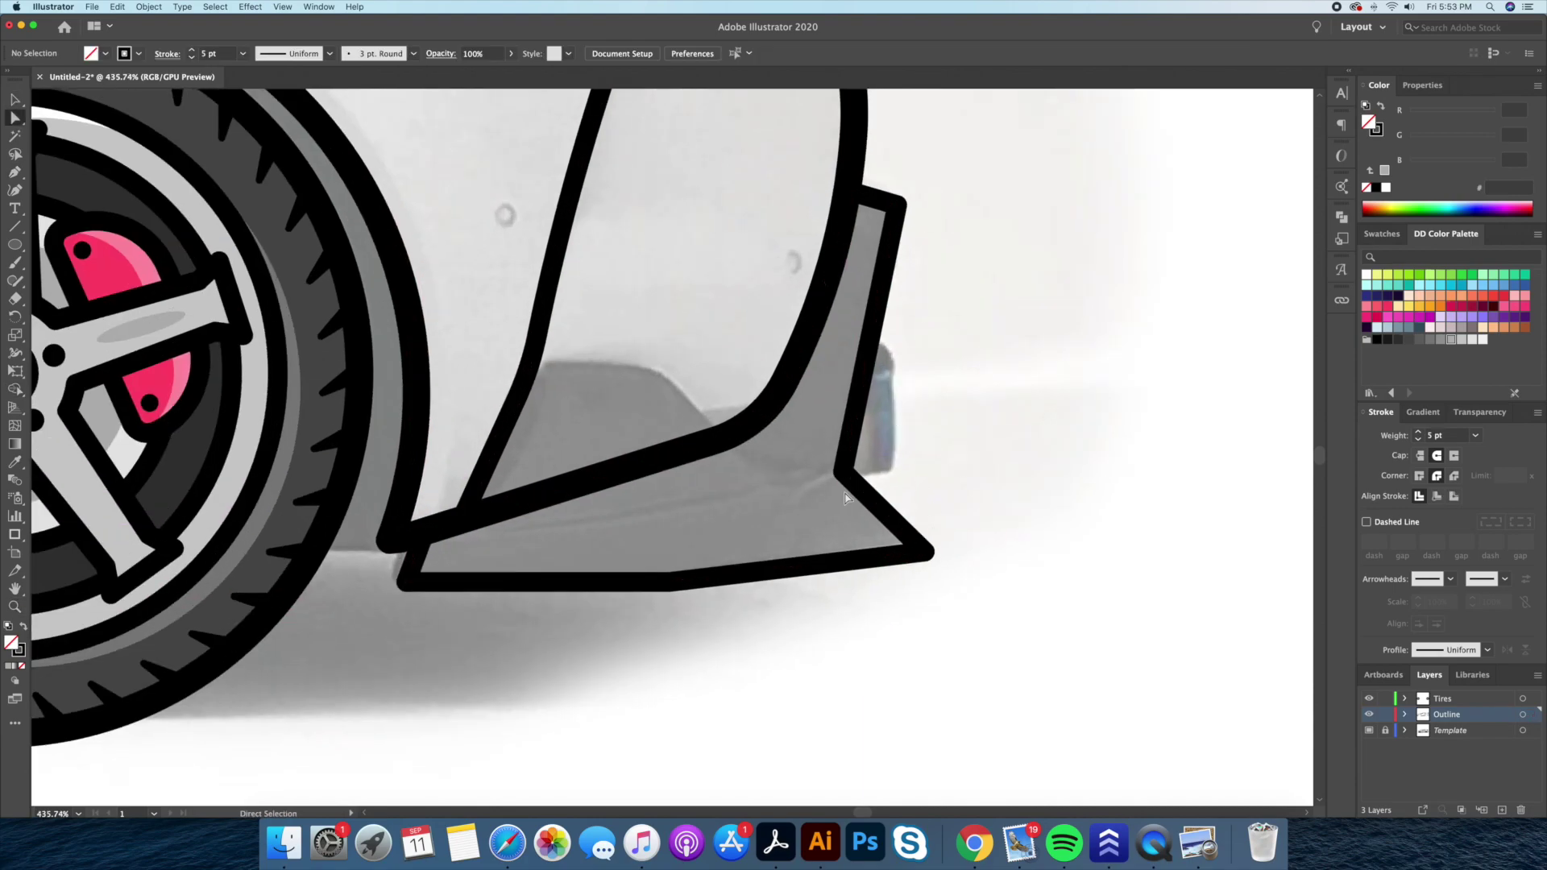
pyautogui.click(425, 534)
pyautogui.press('v')
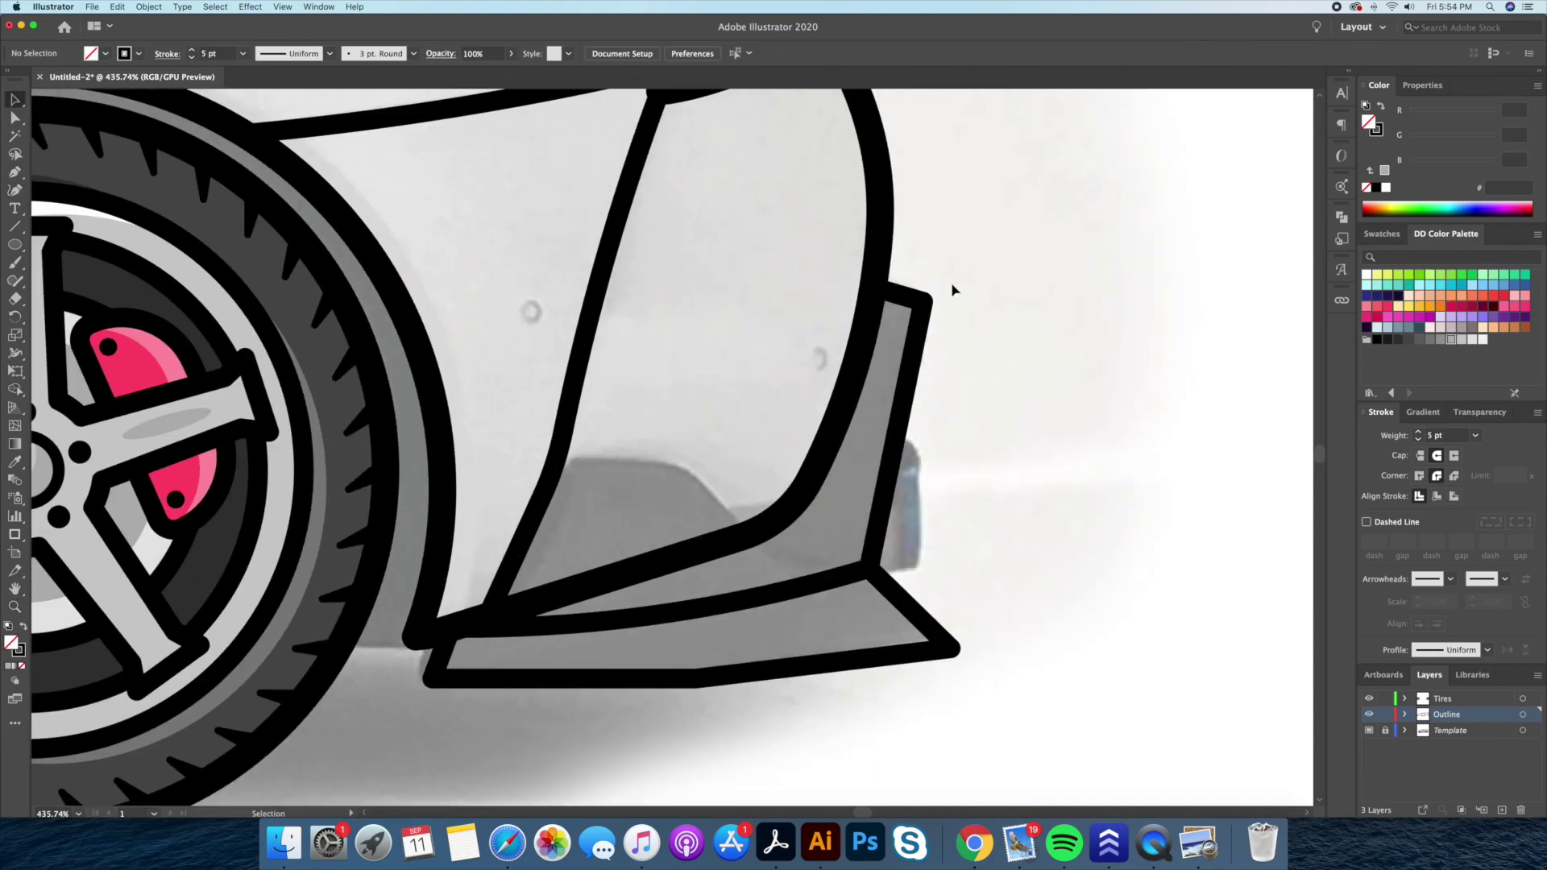
pyautogui.moveTo(1004, 418); pyautogui.dragTo(1031, 472)
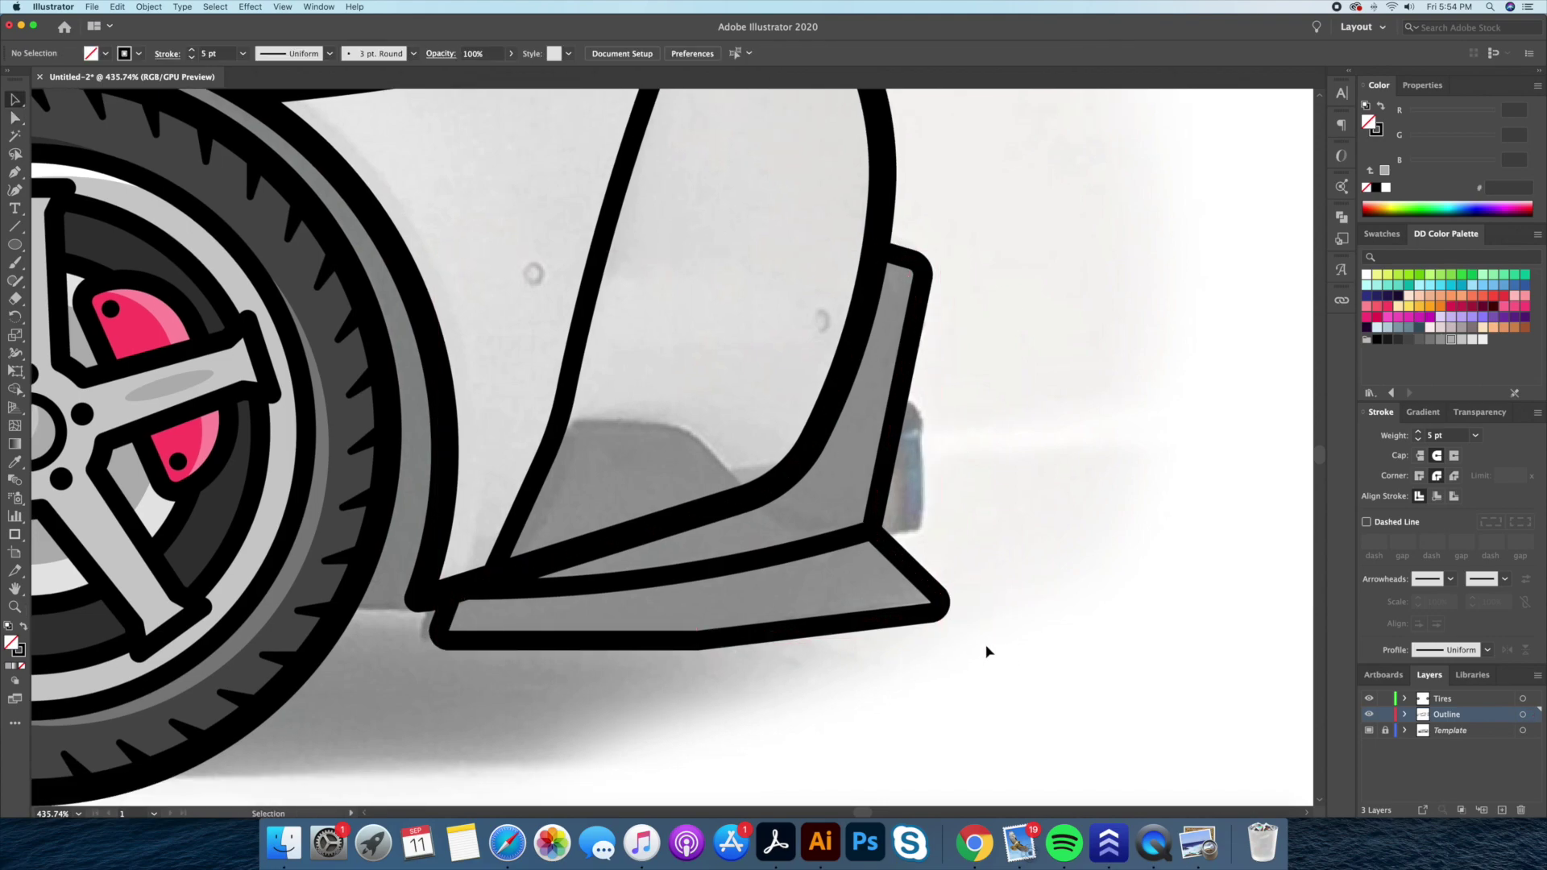
# Draw a panel line inside the rear bumper and a small rectangle beside the fin
pyautogui.press('p')
pyautogui.click(794, 551)
pyautogui.click(689, 429)
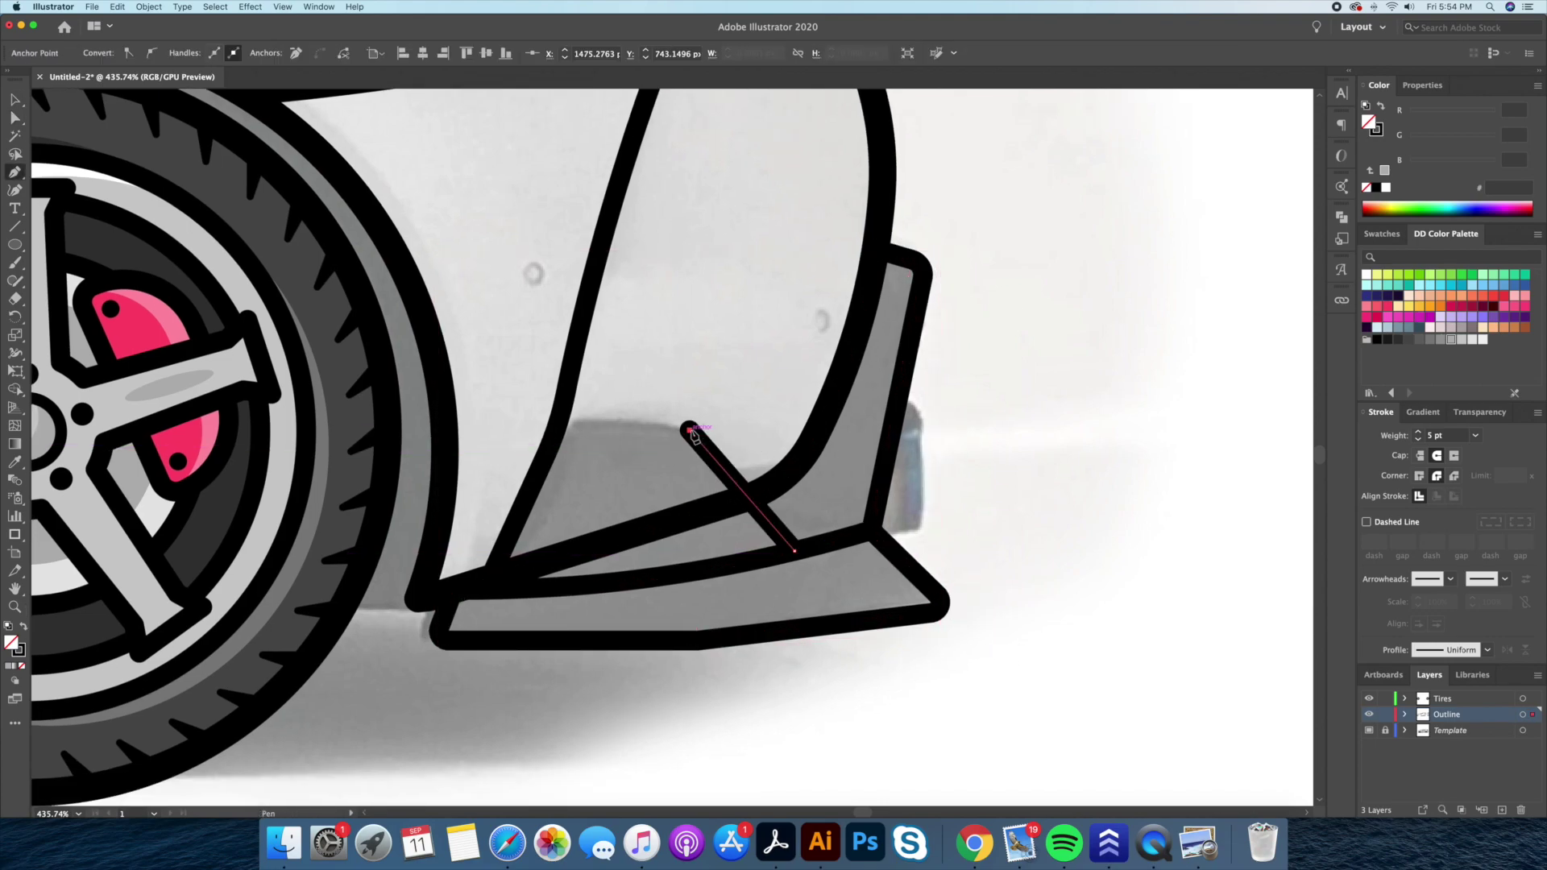
pyautogui.press('v')
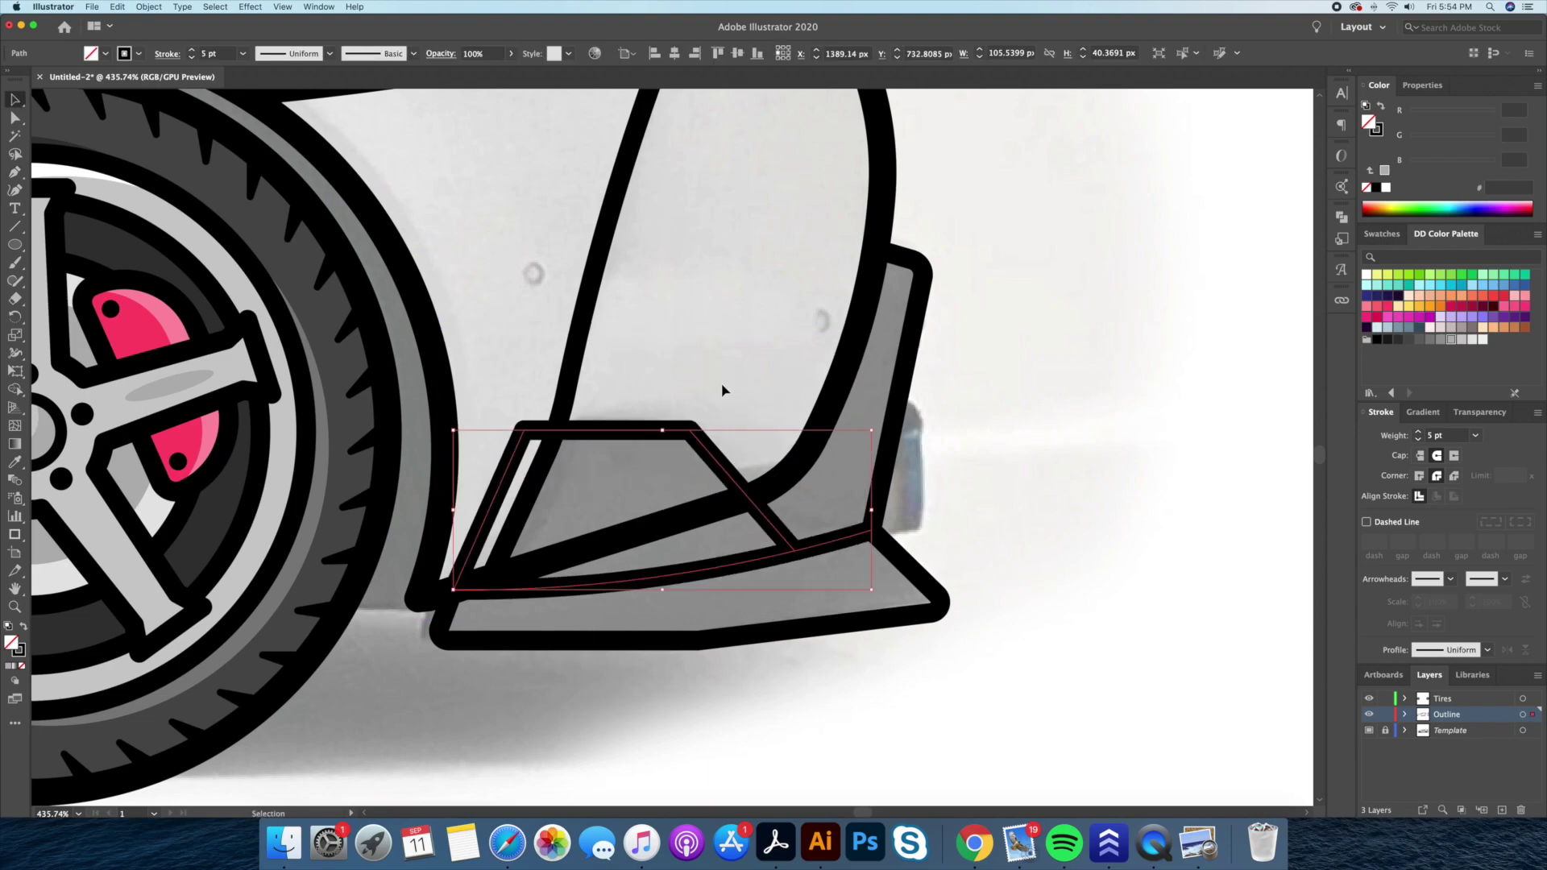
pyautogui.click(889, 463)
pyautogui.press('m')
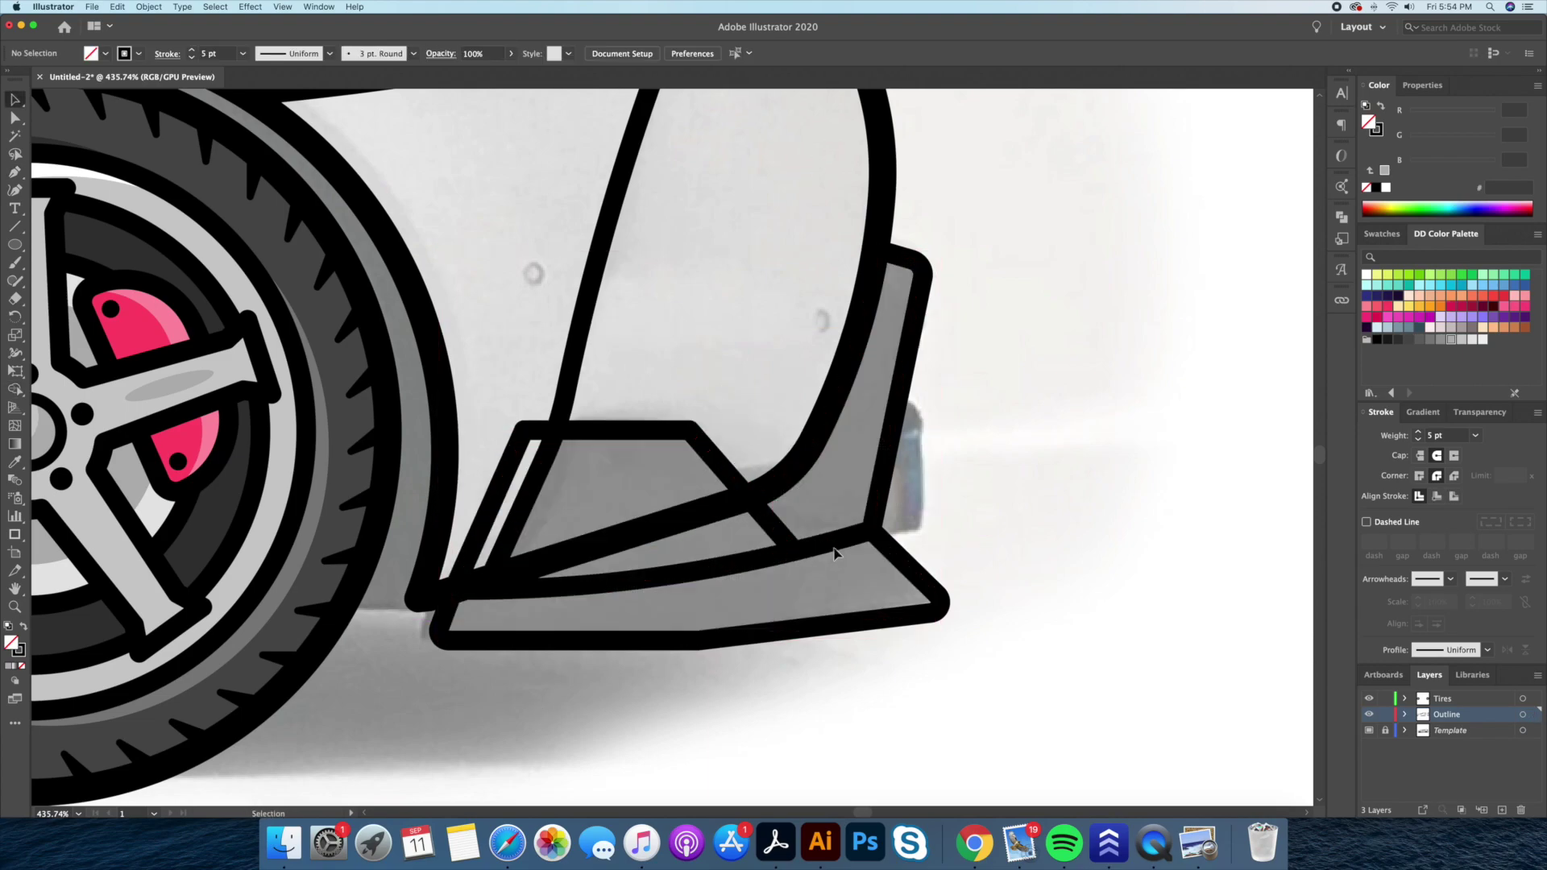
pyautogui.scroll(-1, 829, 545)
pyautogui.moveTo(802, 512); pyautogui.dragTo(864, 616)
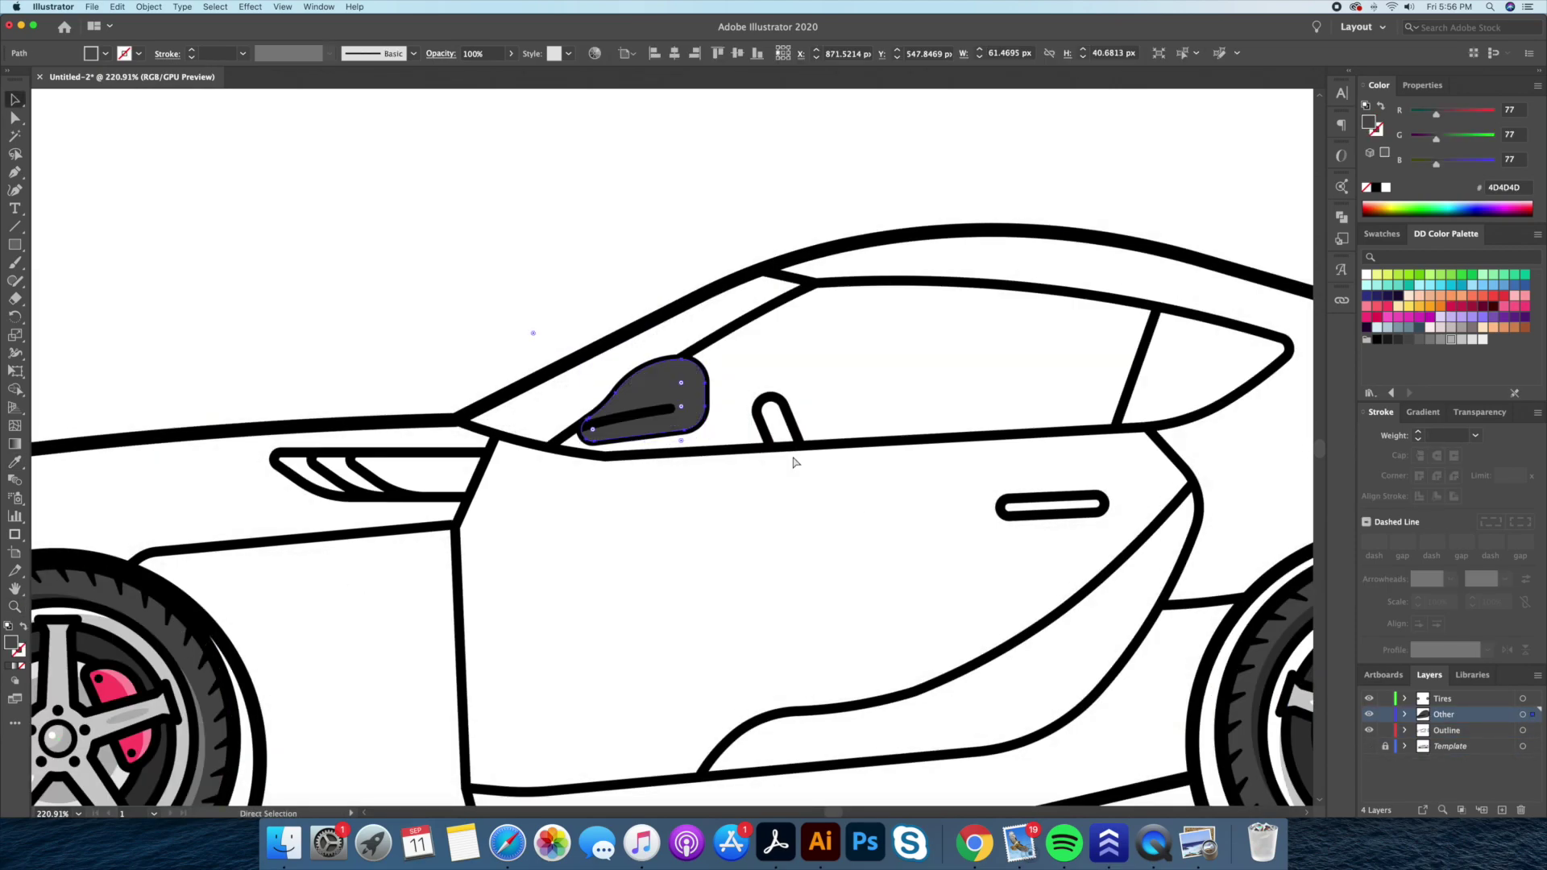
# Draw a thin highlight ellipse on the side mirror, tilted to follow its shape
pyautogui.moveTo(16, 245); pyautogui.dragTo(81, 282)
pyautogui.moveTo(558, 436); pyautogui.dragTo(660, 446)
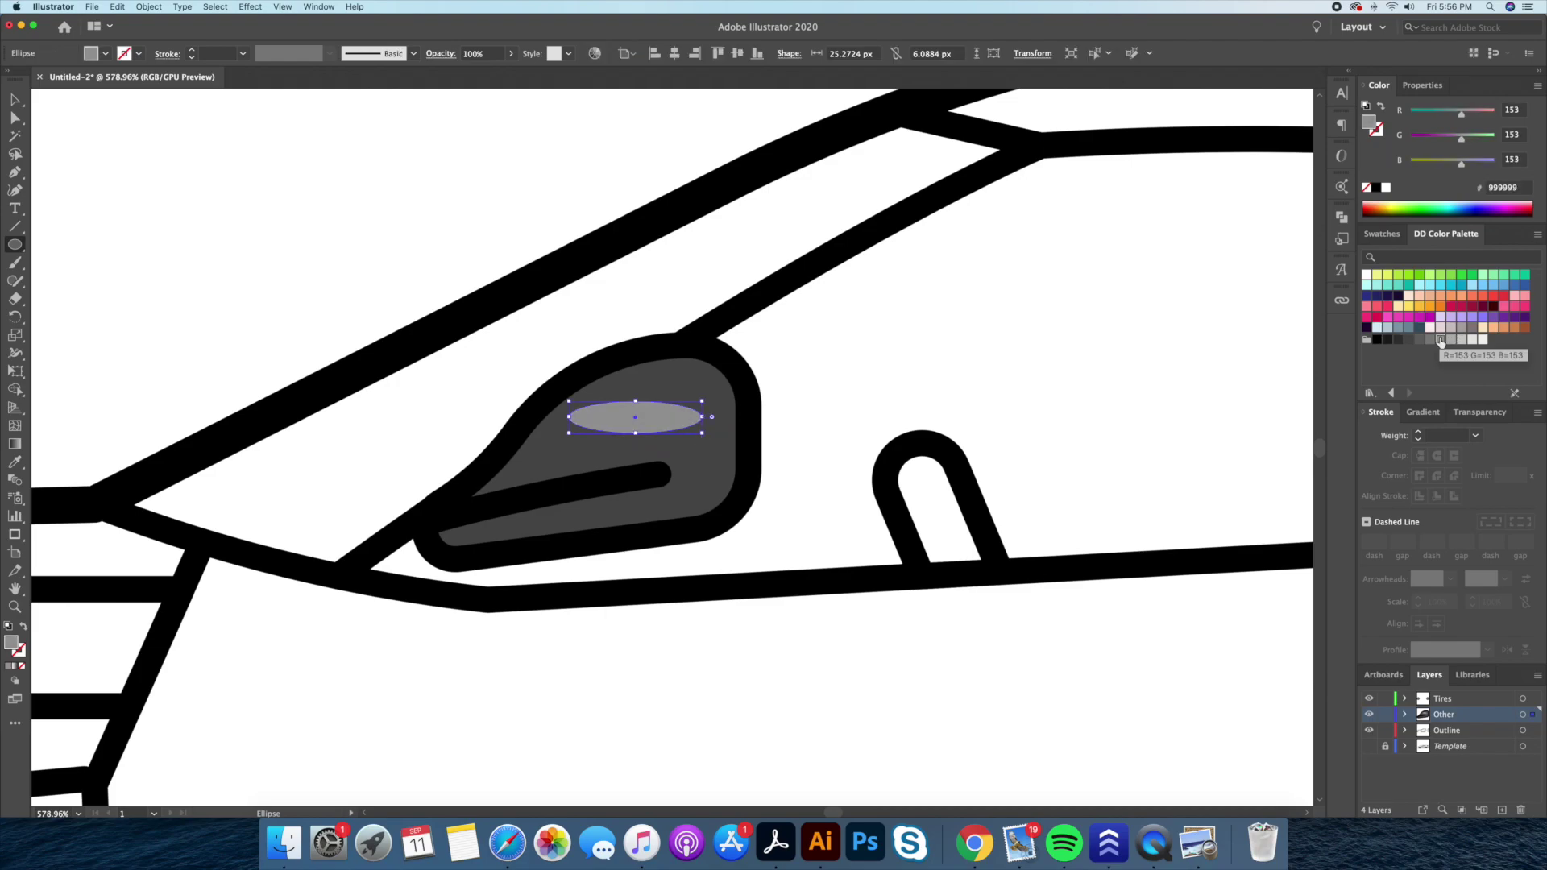
pyautogui.moveTo(723, 369); pyautogui.dragTo(717, 376)
pyautogui.press('v')
# Move the colour layer below the outlines and add dark shading along the vent's lower part
pyautogui.click(1480, 412)
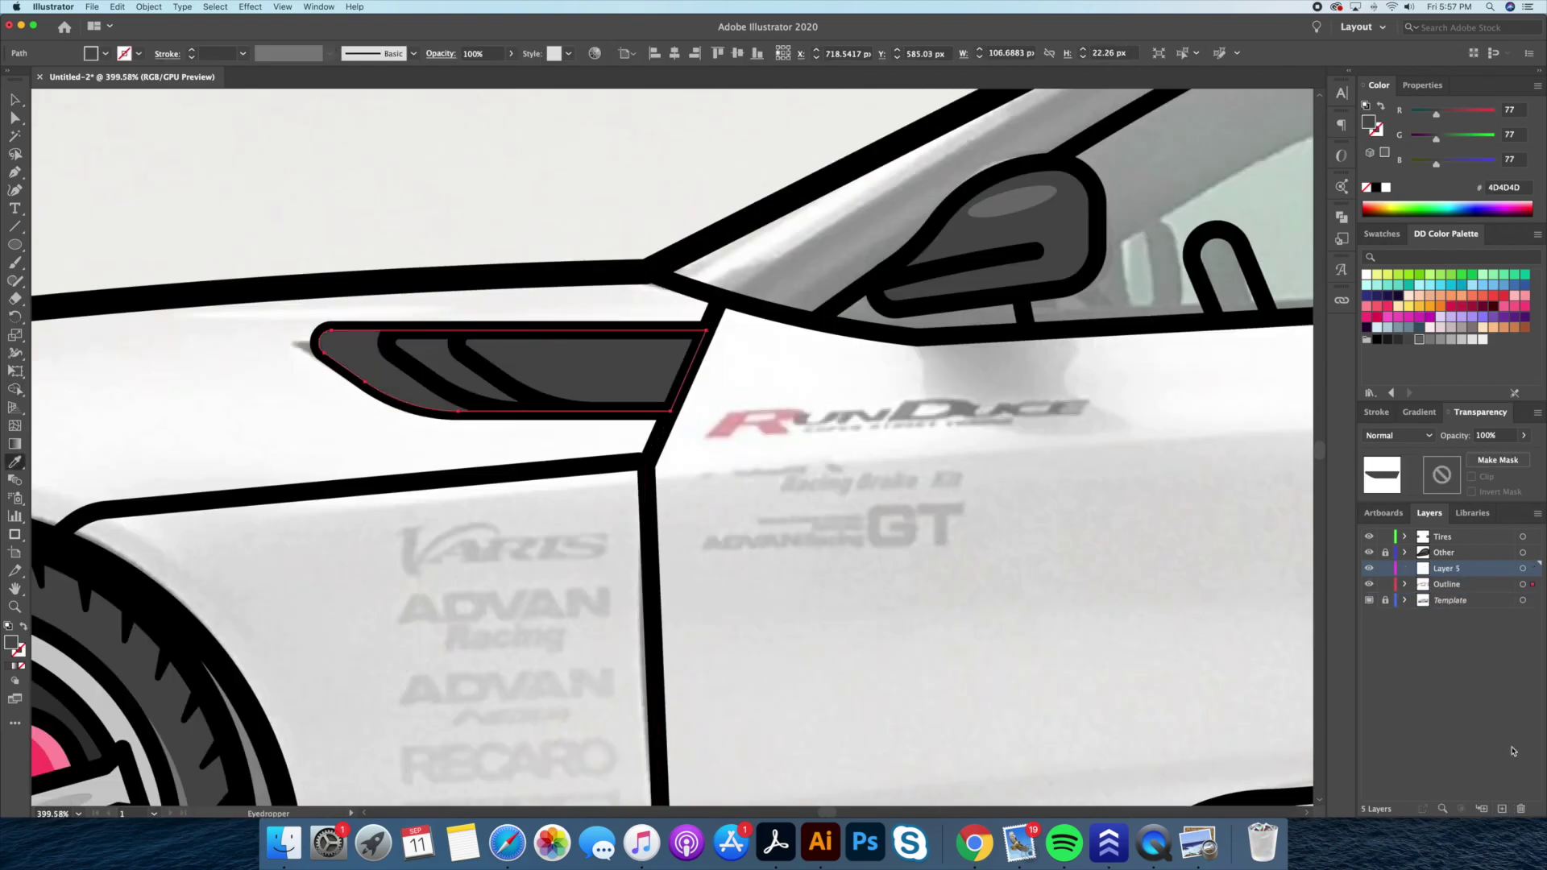
pyautogui.moveTo(1447, 568); pyautogui.dragTo(1450, 589)
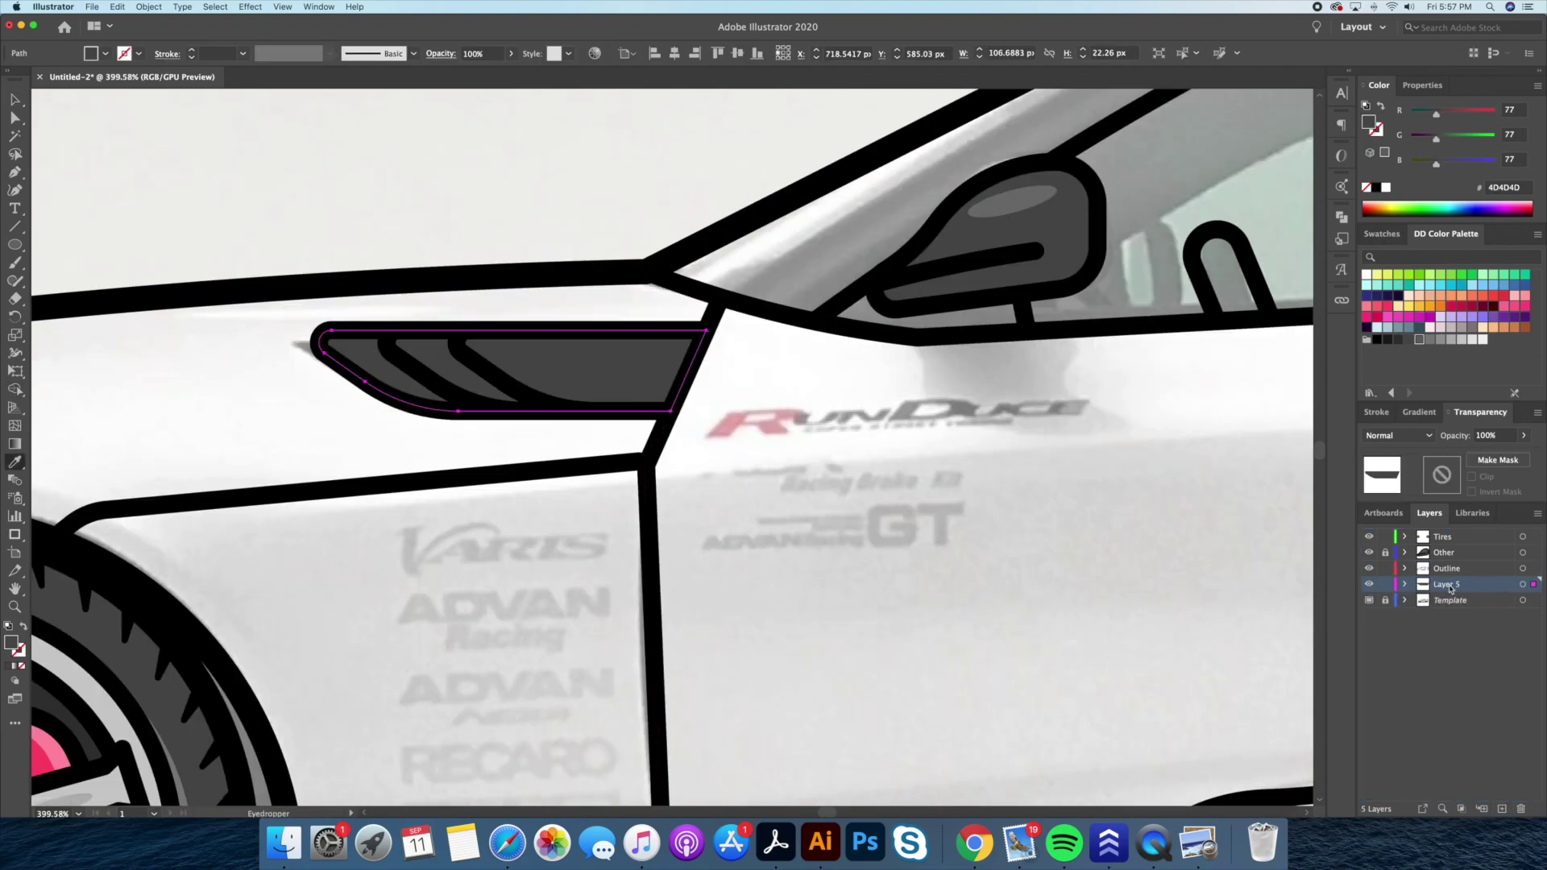
pyautogui.moveTo(307, 382); pyautogui.dragTo(787, 448)
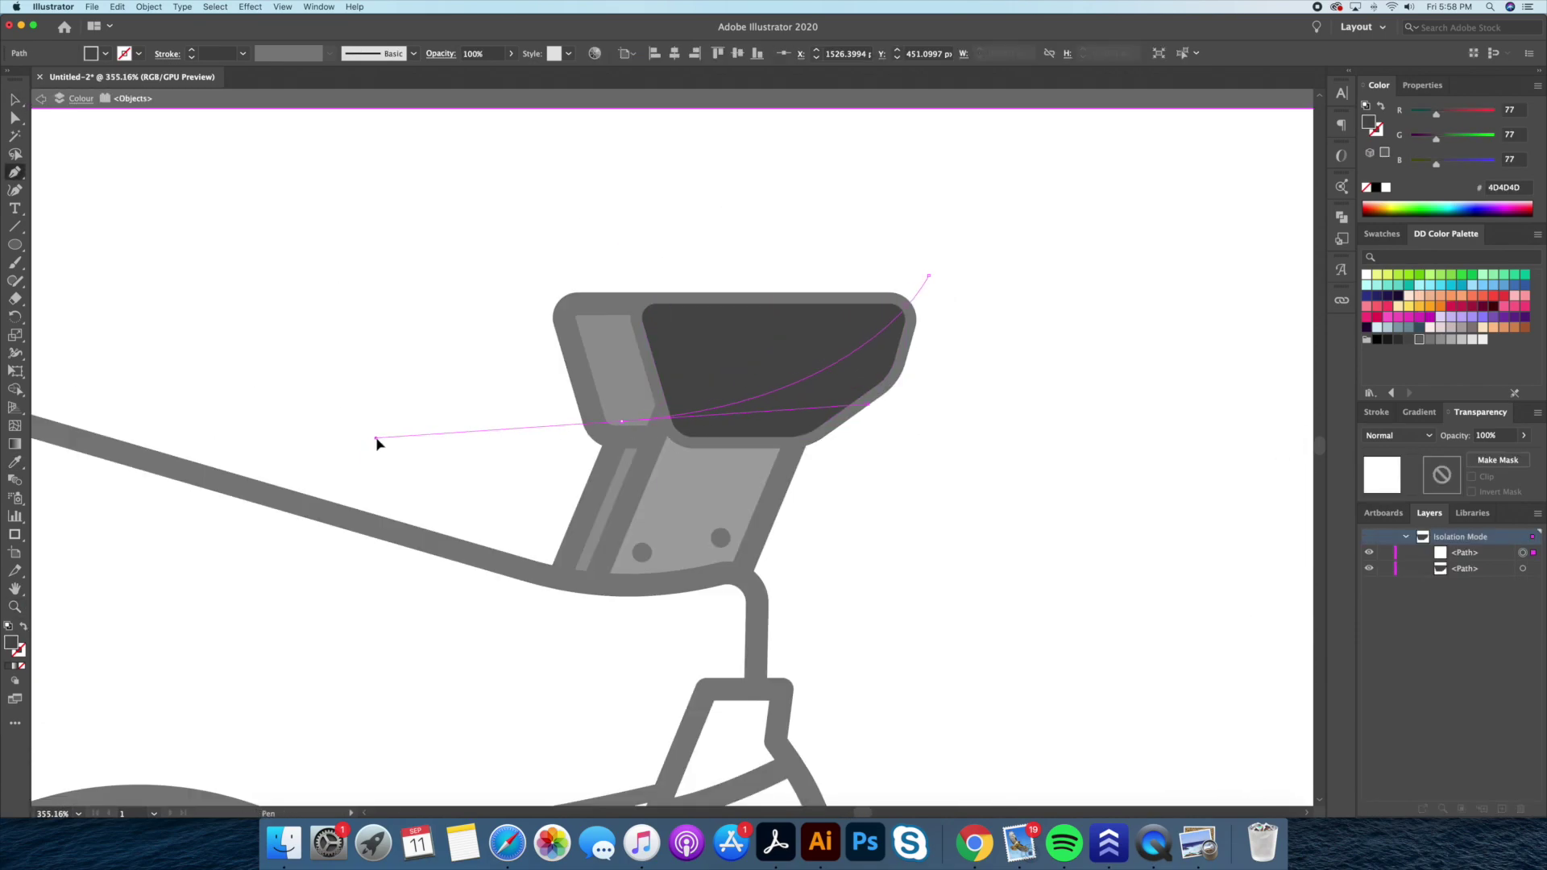
# Add a shading path inside the isolated dark bottom bumper fill
pyautogui.click(741, 473)
pyautogui.click(67, 248)
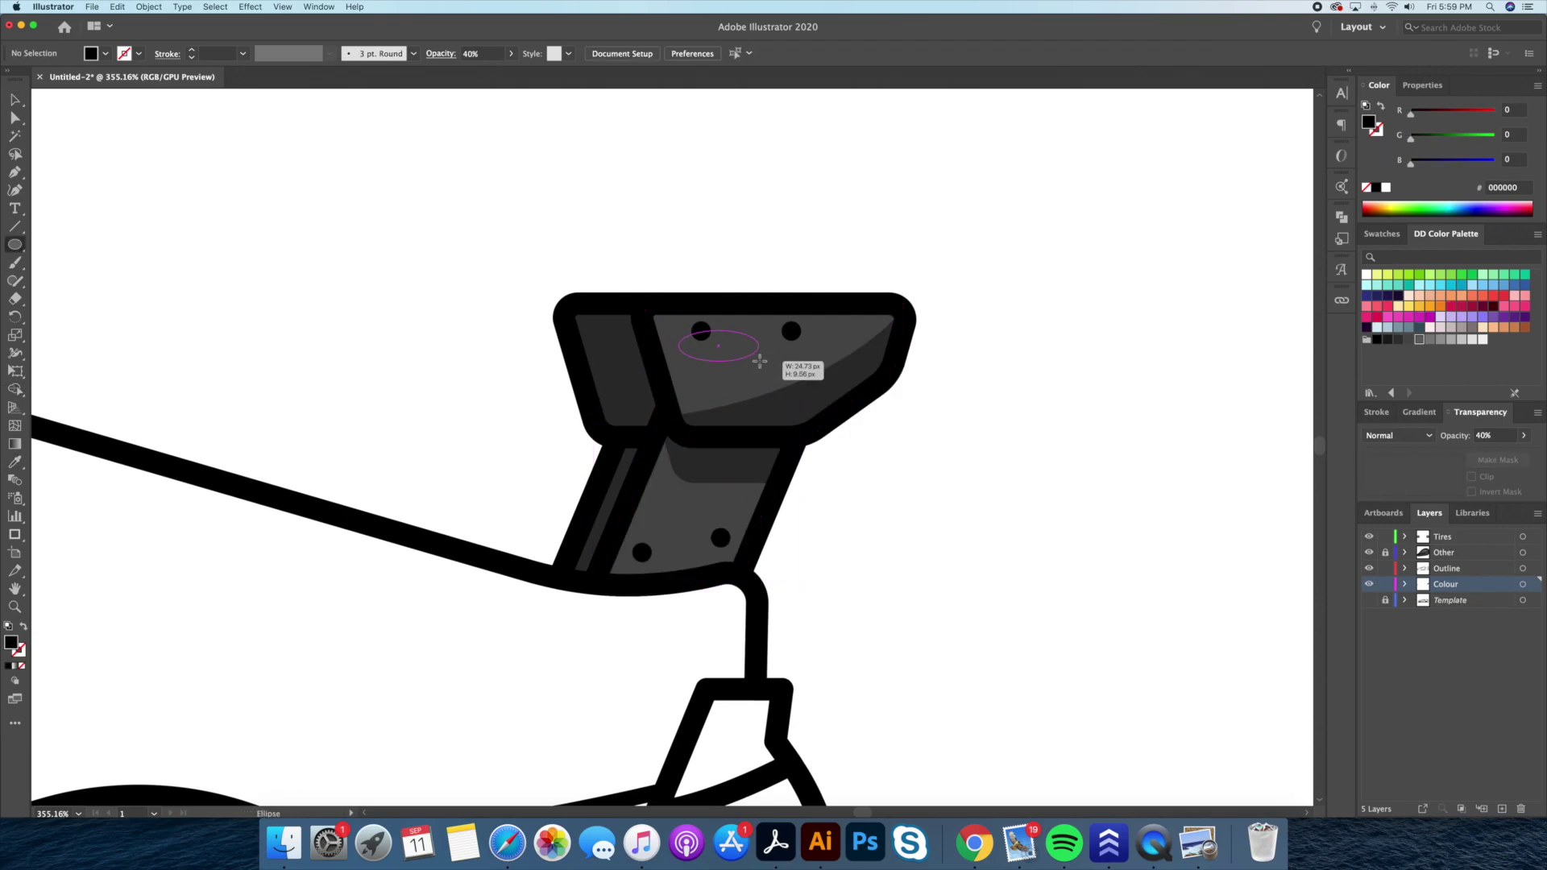
pyautogui.click(851, 210)
pyautogui.scroll(3, 736, 560)
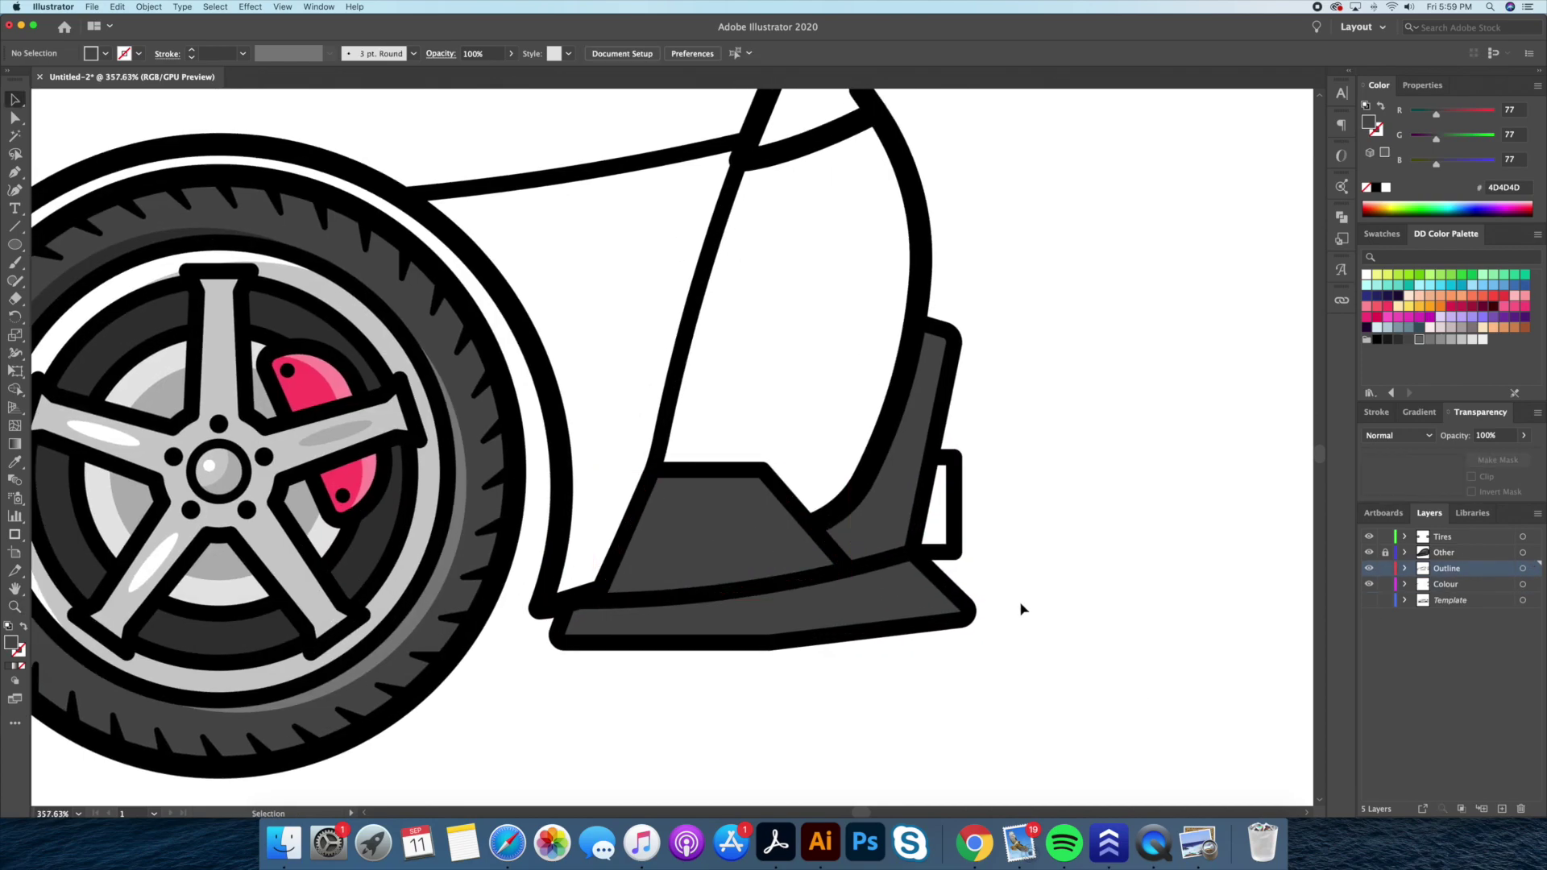
pyautogui.click(880, 614)
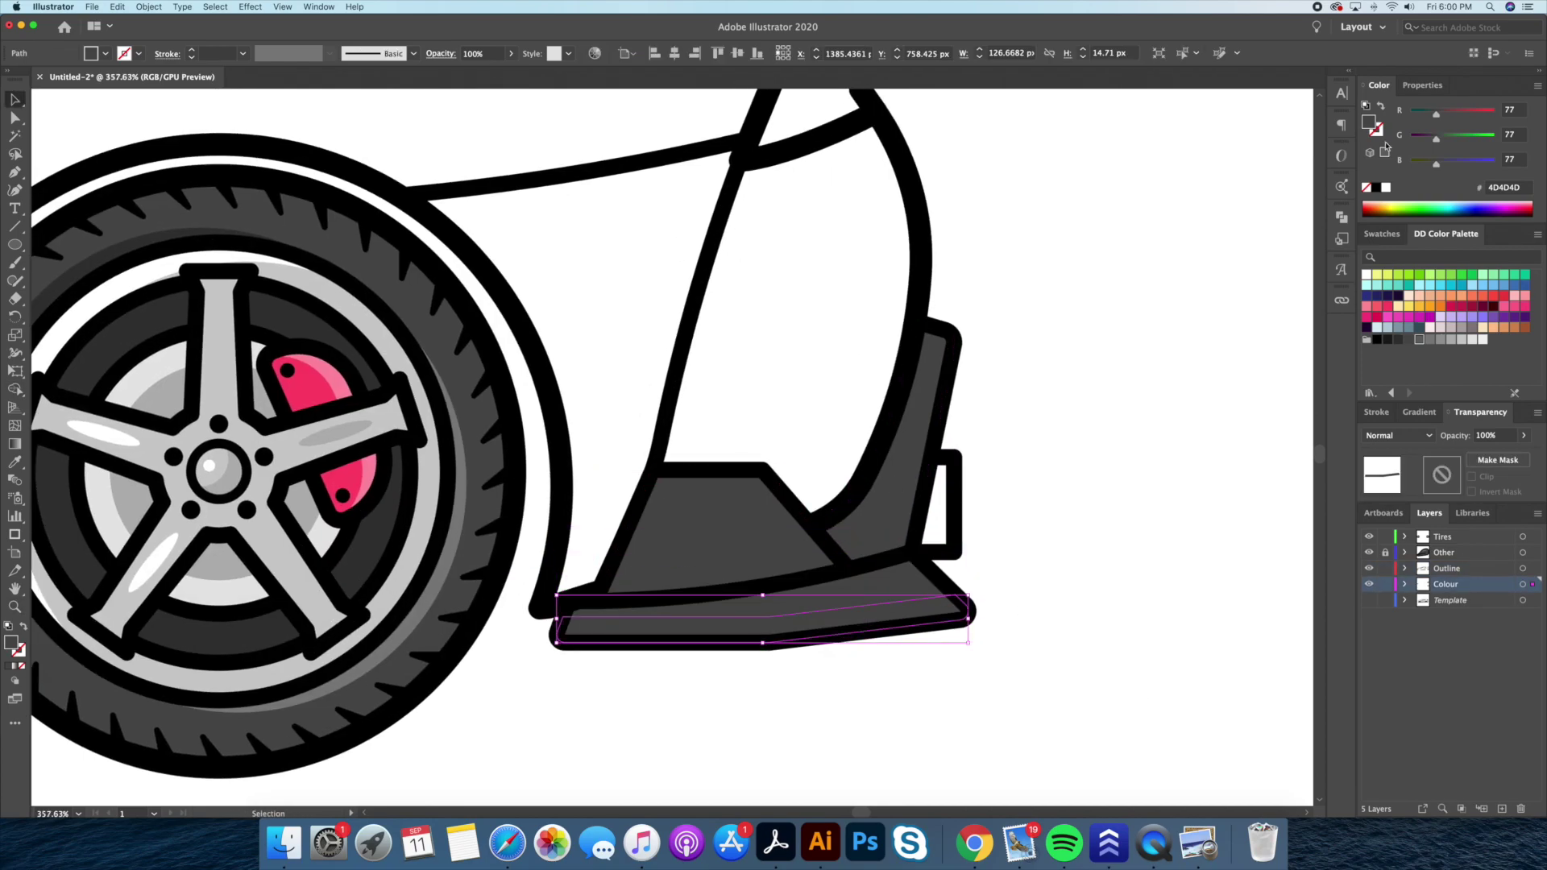
pyautogui.write('40')
pyautogui.press('Return')
pyautogui.doubleClick(760, 535)
pyautogui.press('p')
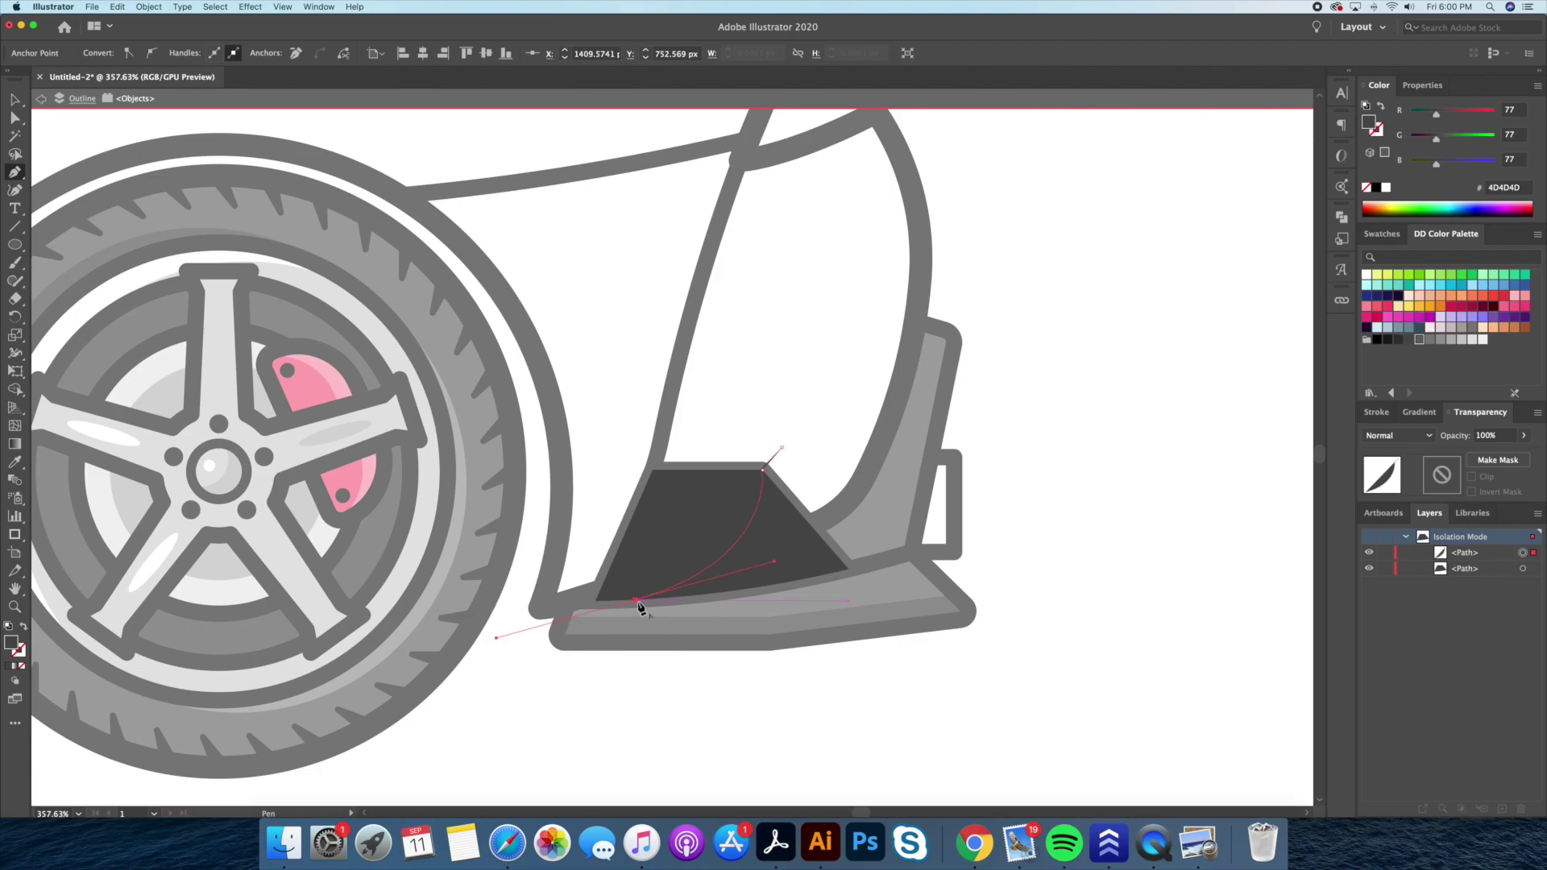
pyautogui.press('v')
pyautogui.press('Escape')
# Shade the grey fin fill, undoing two stray edits
pyautogui.hscroll(3, 1029, 518)
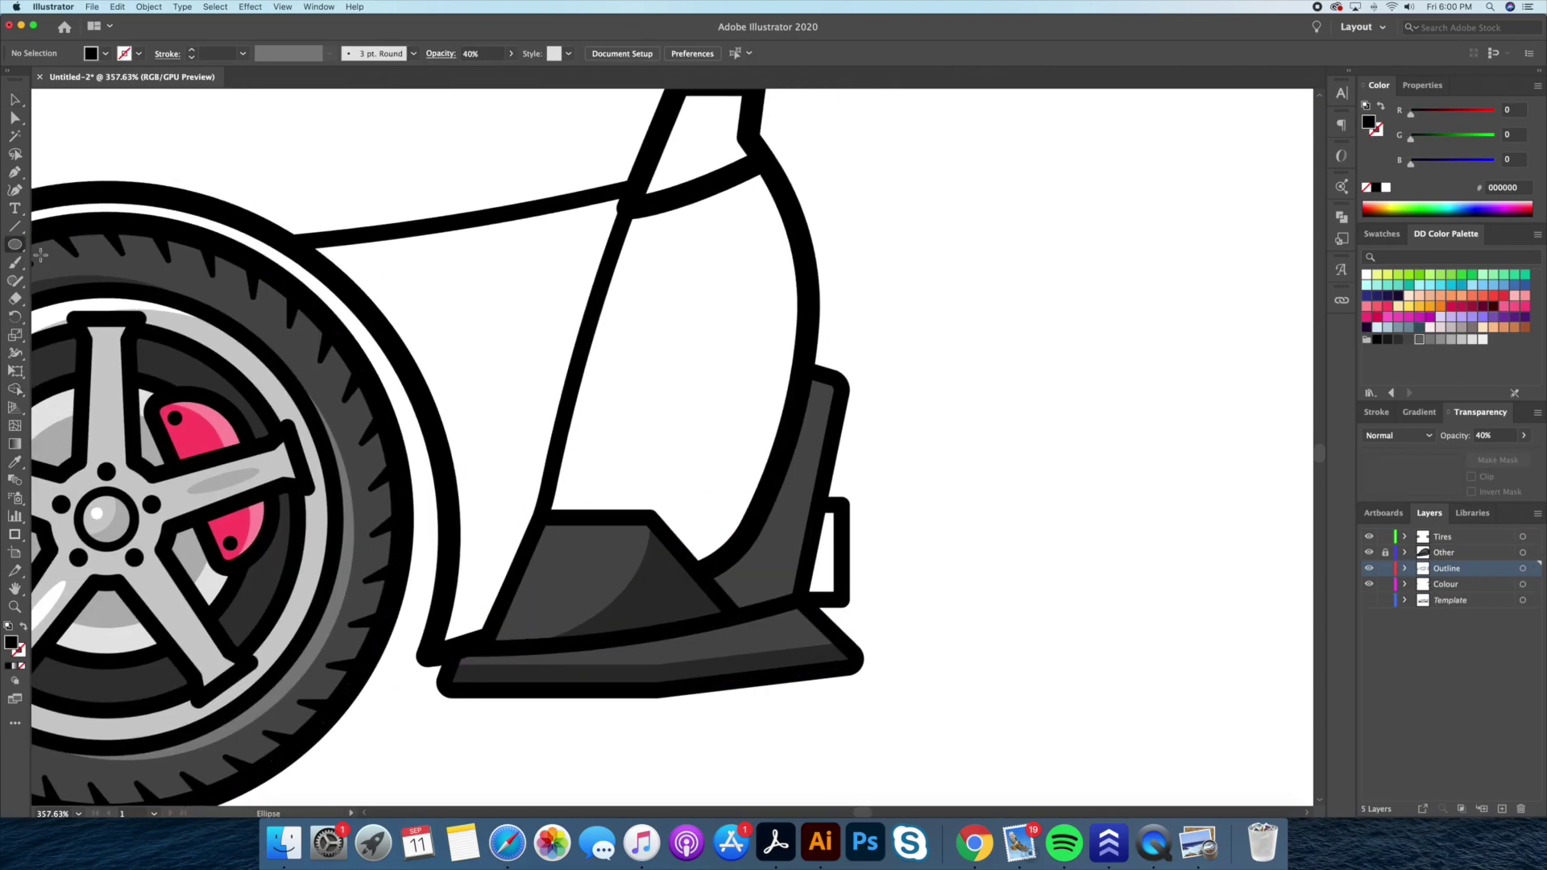
pyautogui.scroll(-5, 802, 448)
pyautogui.scroll(5, 950, 408)
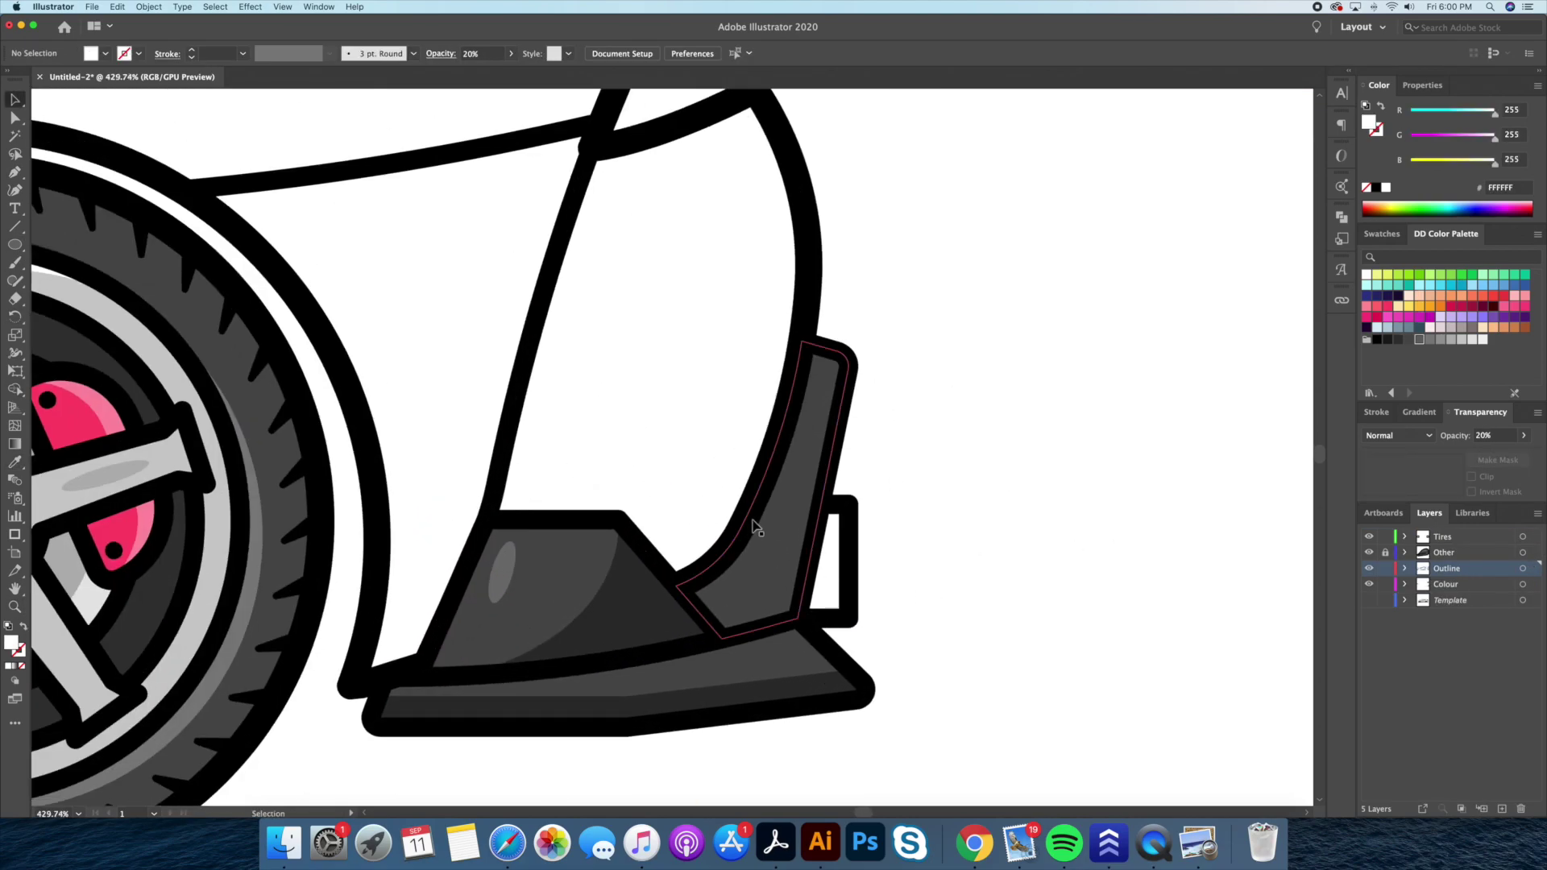
pyautogui.click(836, 542)
pyautogui.hotkey('ctrl', 'z')
pyautogui.hotkey('ctrl', 'z')
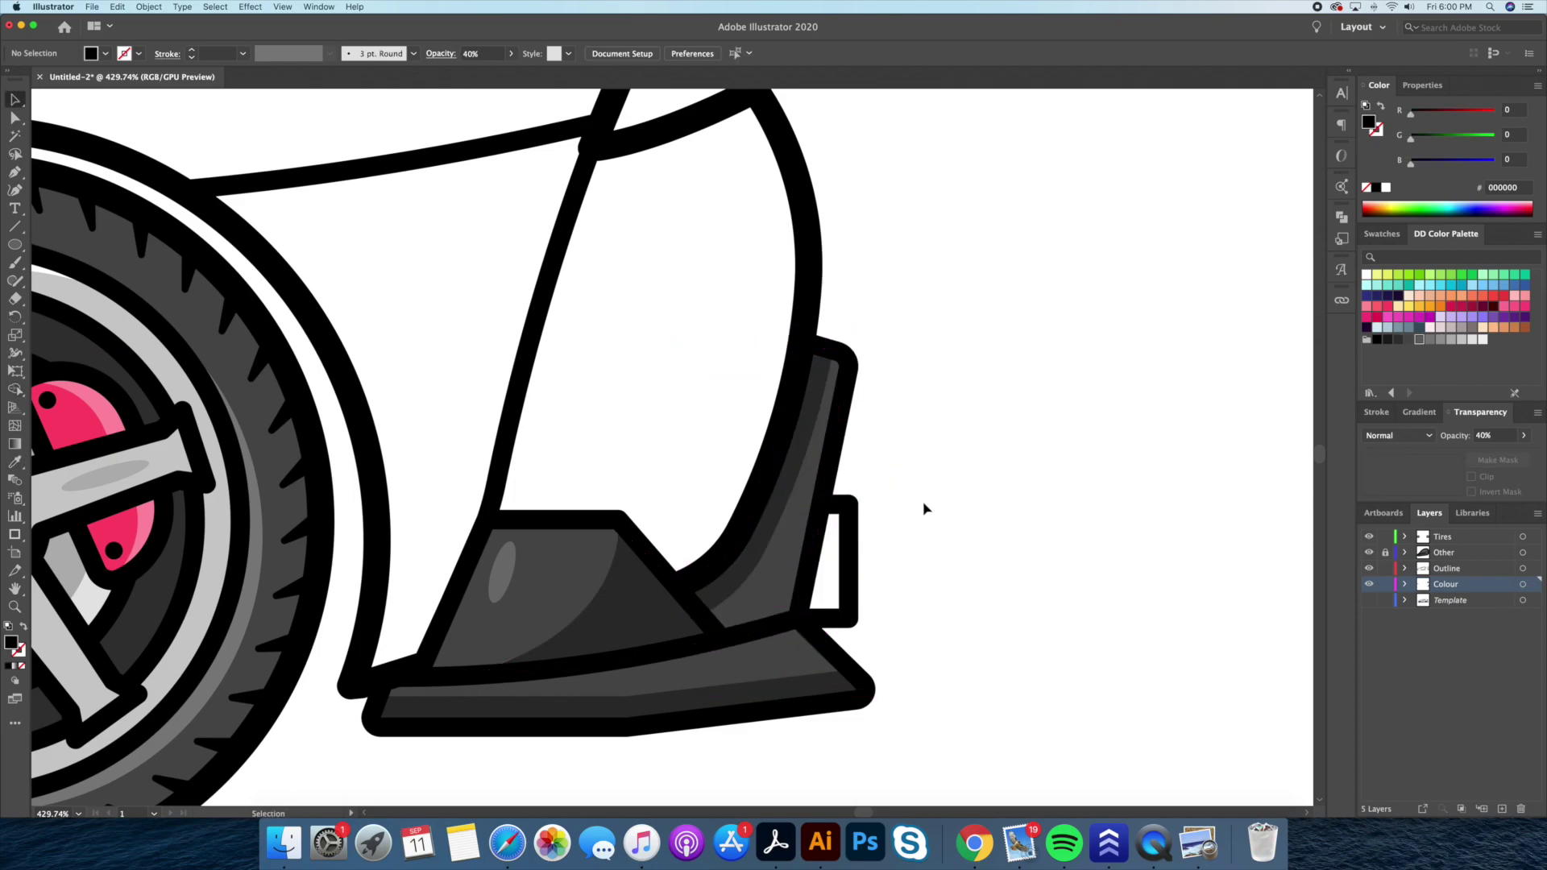
pyautogui.hotkey('ctrl', 'z')
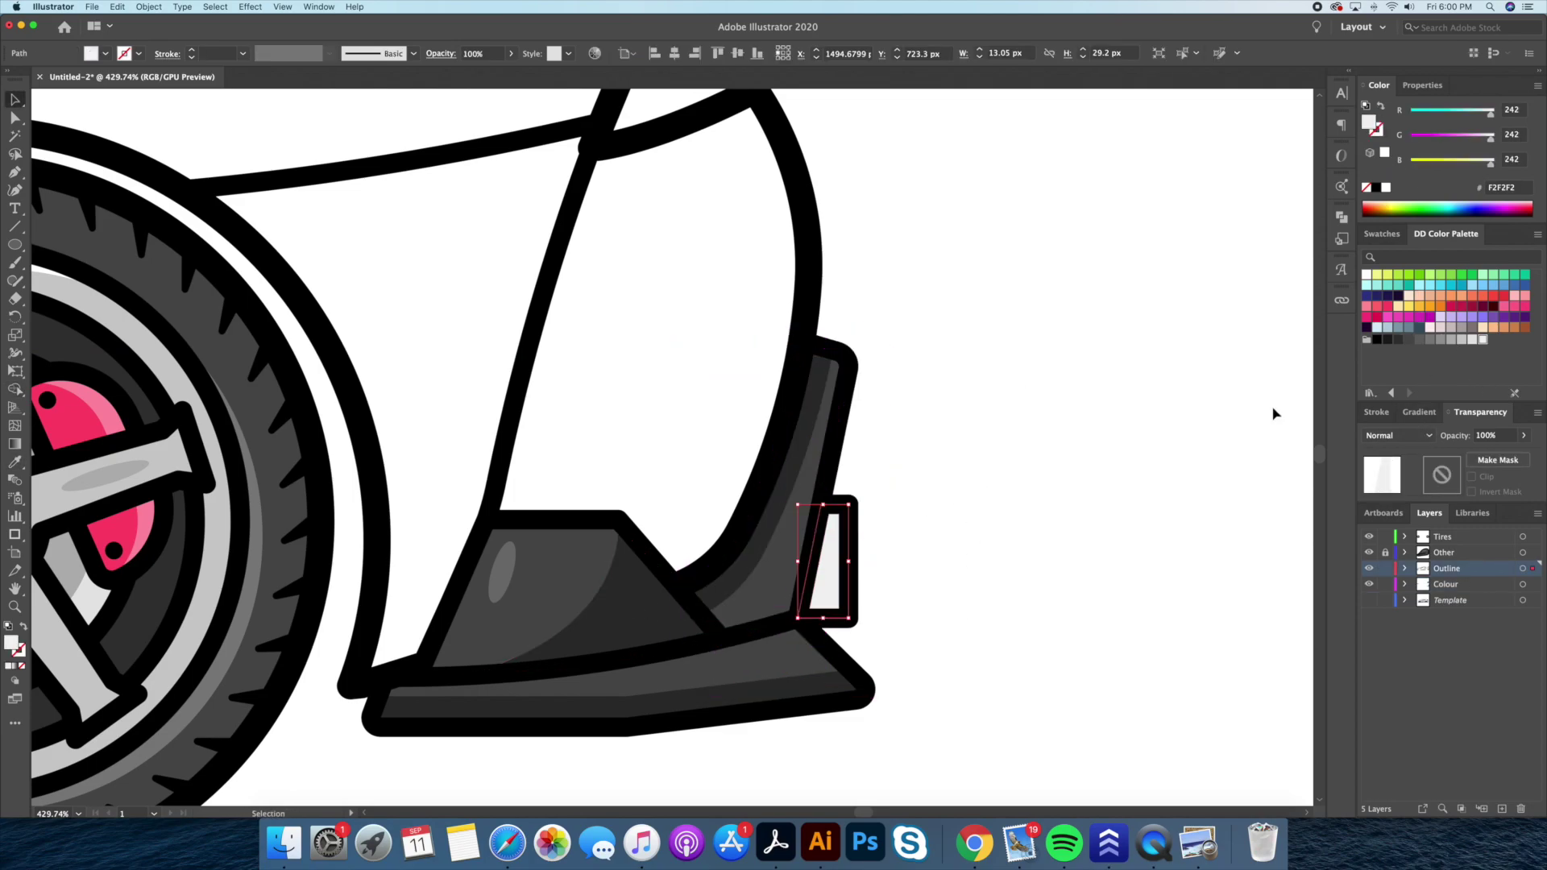
pyautogui.scroll(-3, 1274, 414)
pyautogui.scroll(-3, 1007, 451)
# Eyedrop the dark grey fill onto the side skirt and add shading to it in isolation mode
pyautogui.click(484, 602)
pyautogui.press('i')
pyautogui.click(820, 546)
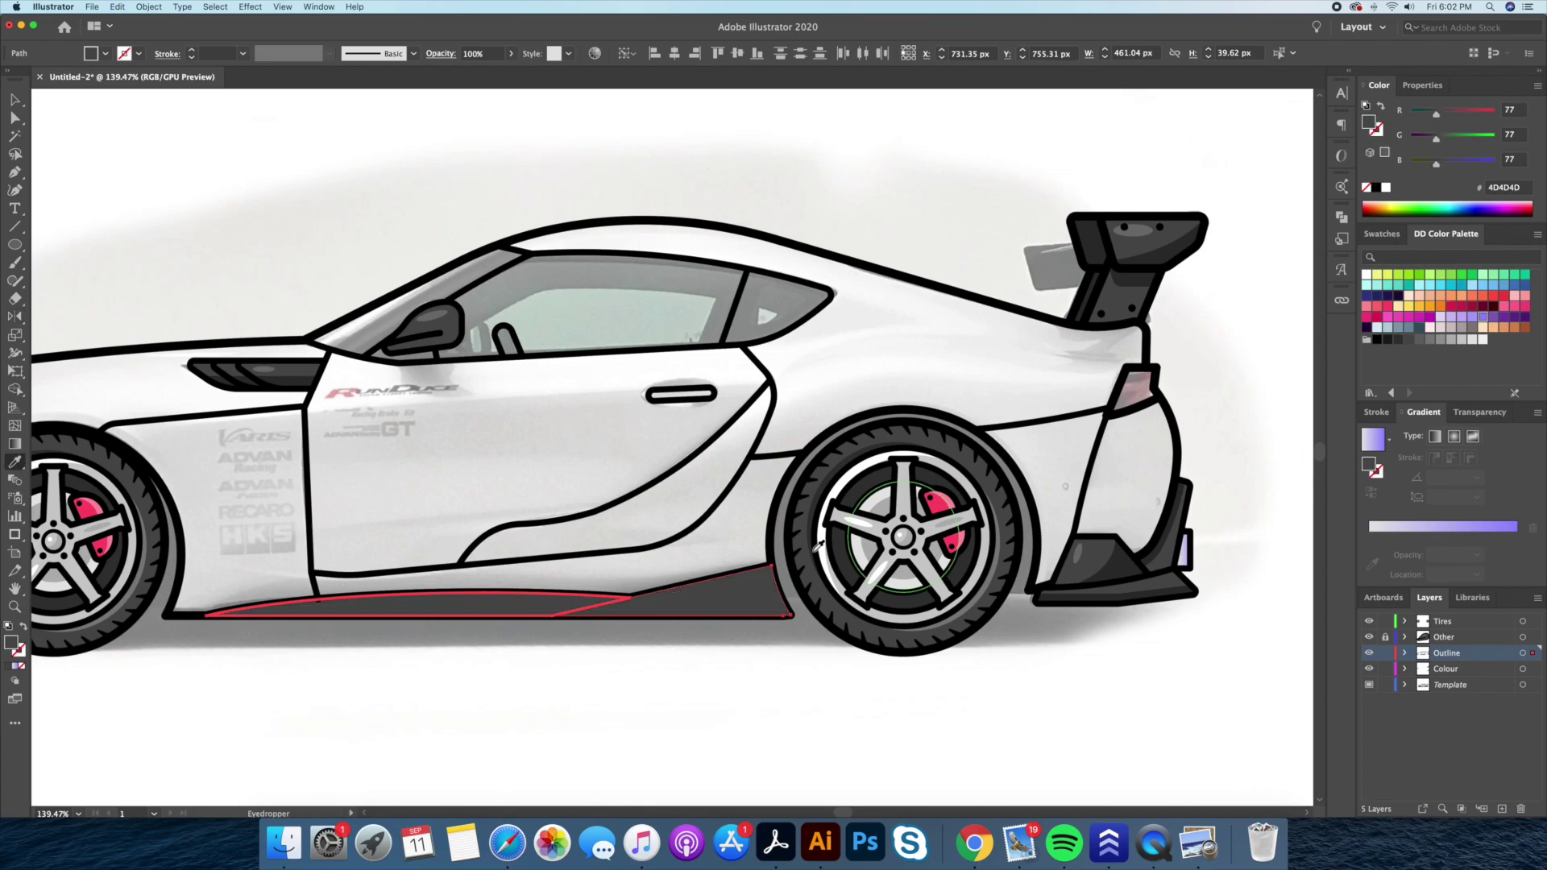
pyautogui.scroll(3, 819, 714)
pyautogui.doubleClick(838, 556)
pyautogui.press('p')
pyautogui.press('v')
pyautogui.scroll(-3, 736, 681)
pyautogui.press('Escape')
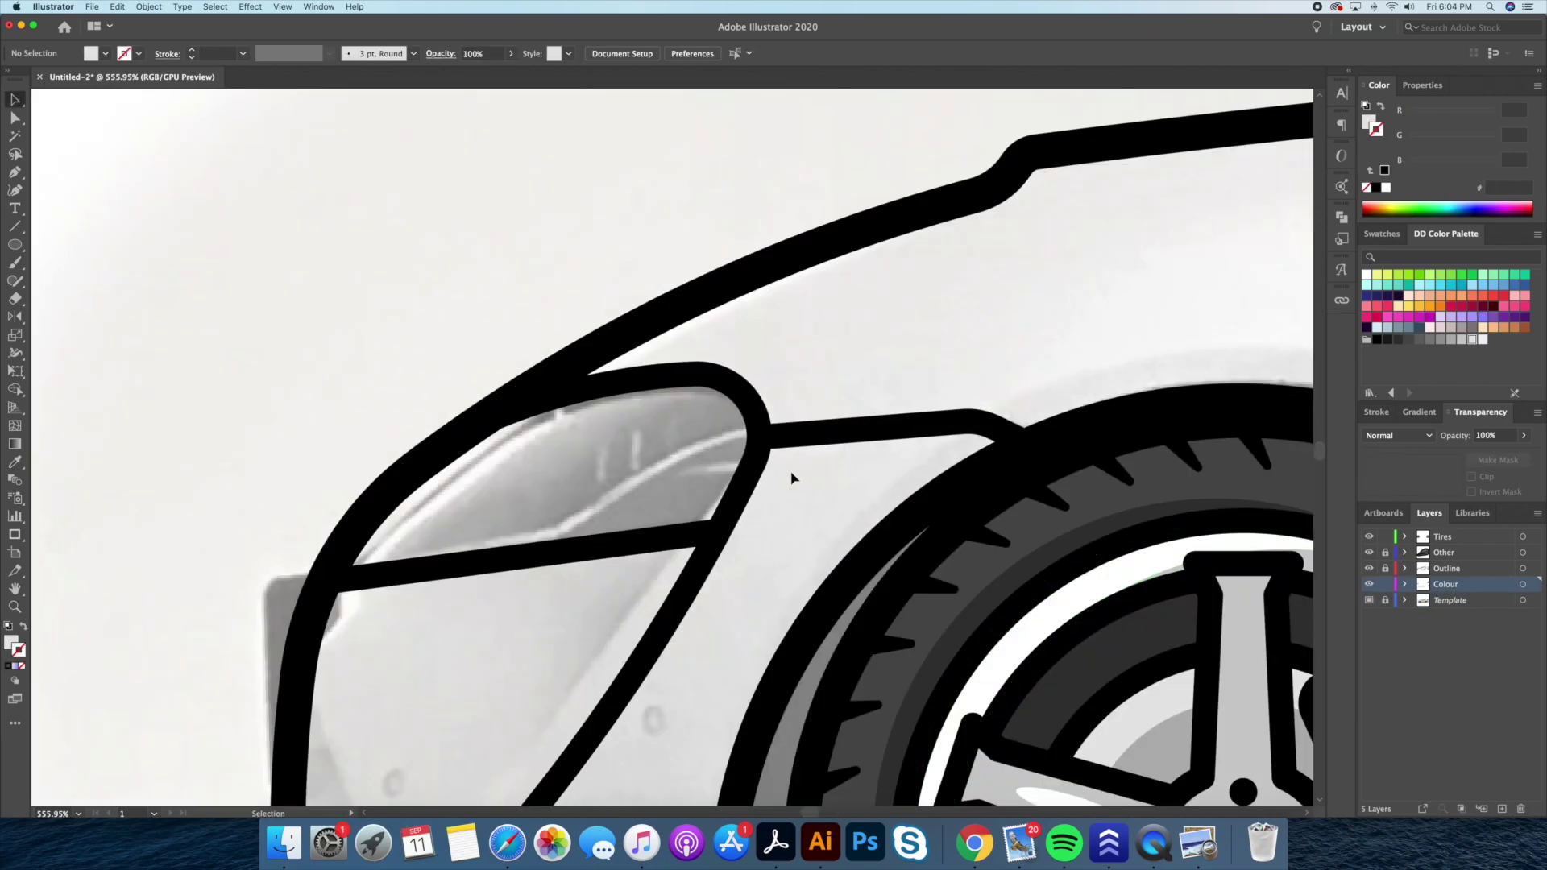
# Trace the headlight shape with a white-to-grey linear gradient and no stroke
pyautogui.press('p')
pyautogui.click(326, 580)
pyautogui.click(717, 533)
pyautogui.click(762, 438)
pyautogui.click(502, 415)
pyautogui.click(326, 580)
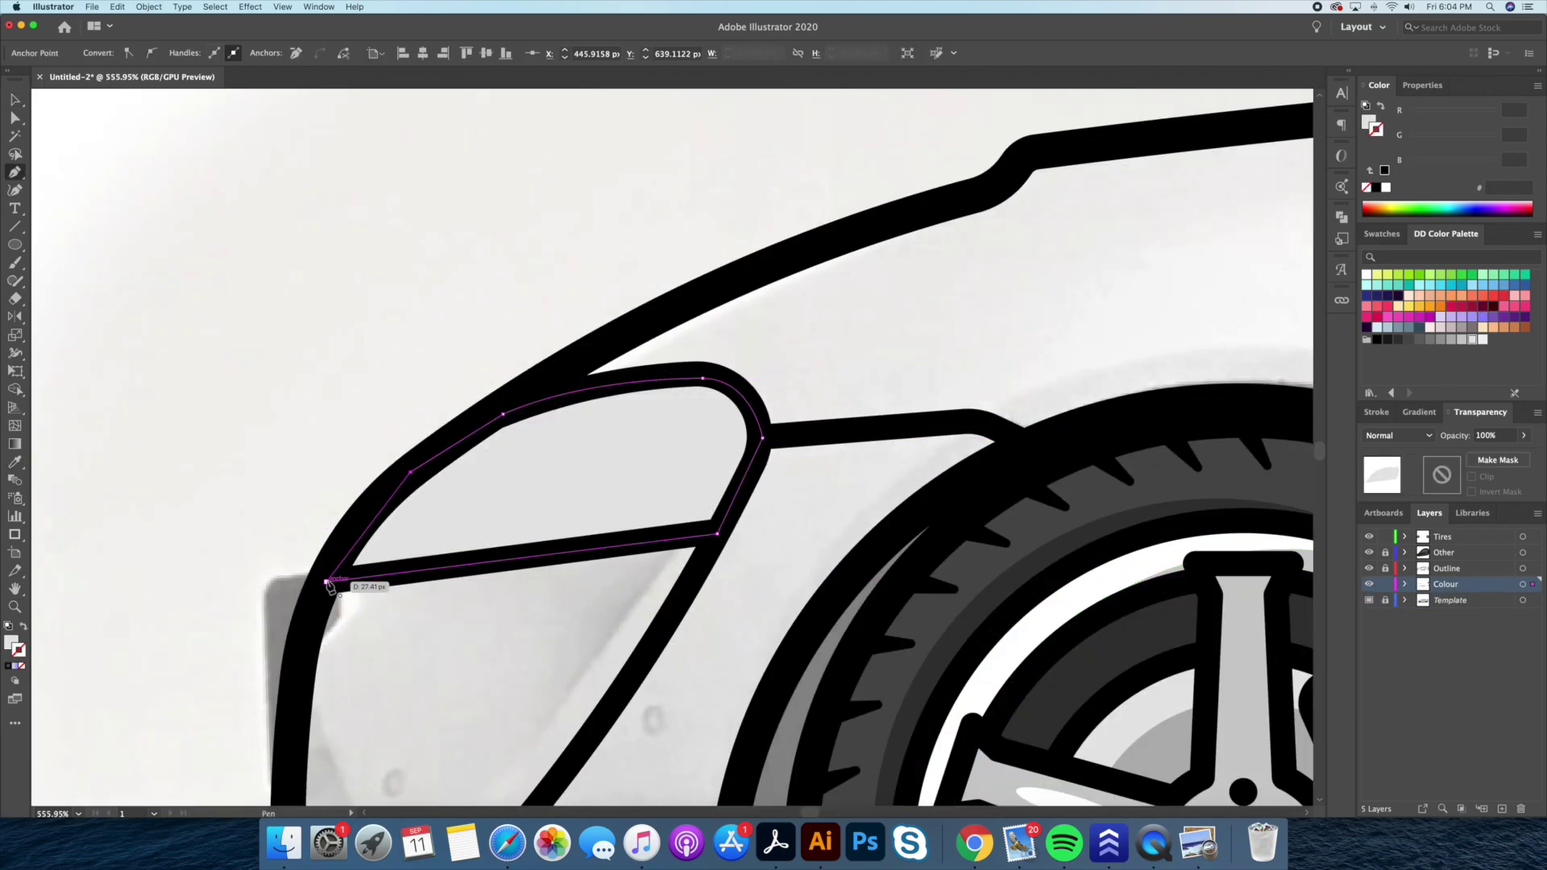
pyautogui.click(1423, 412)
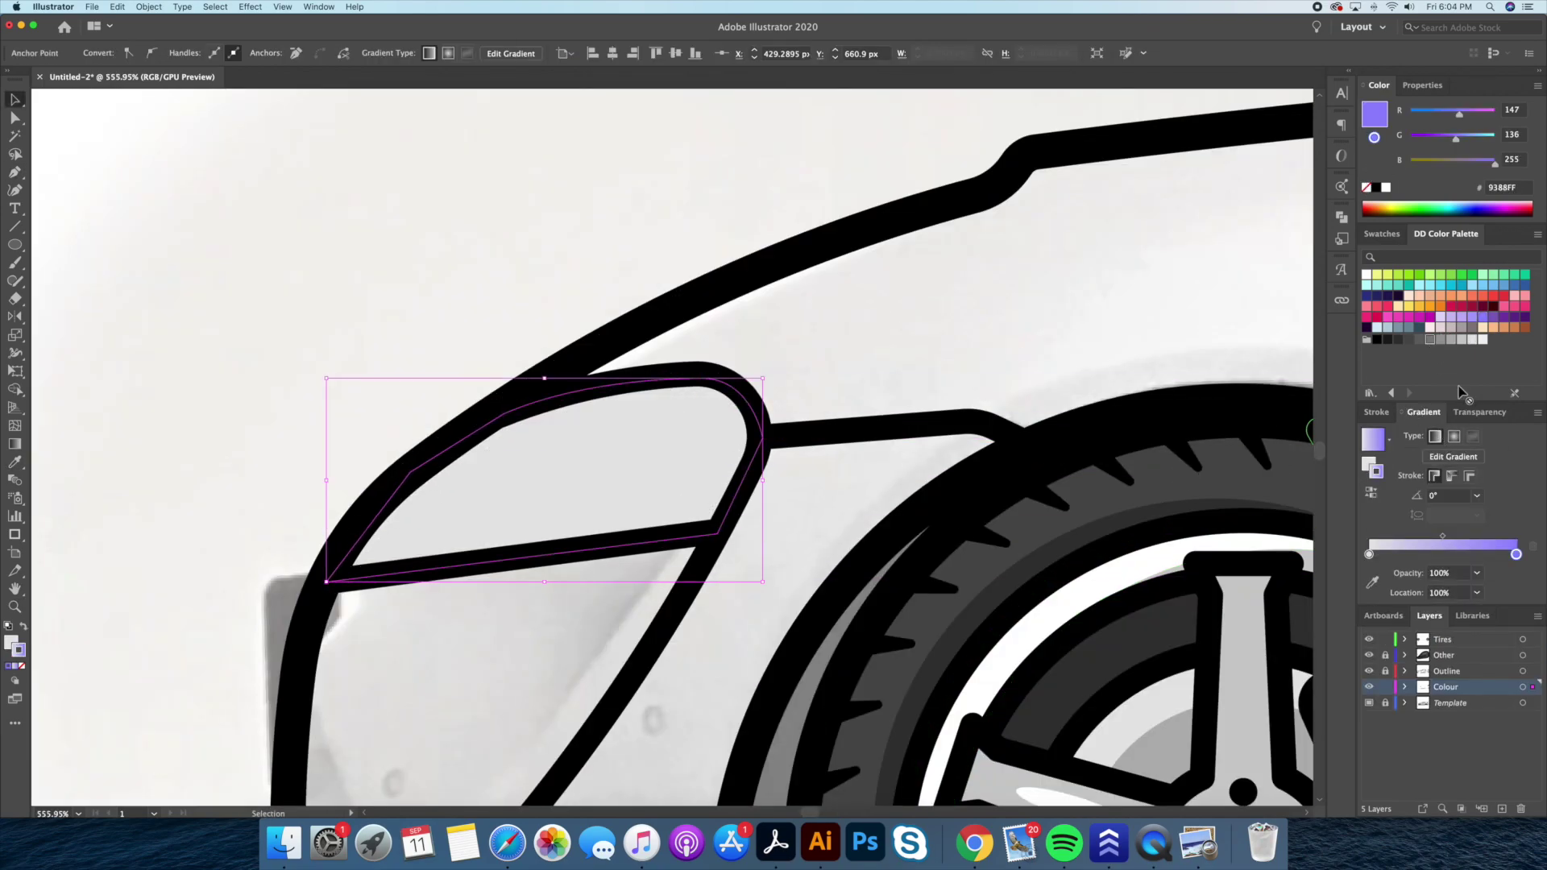
pyautogui.click(1368, 135)
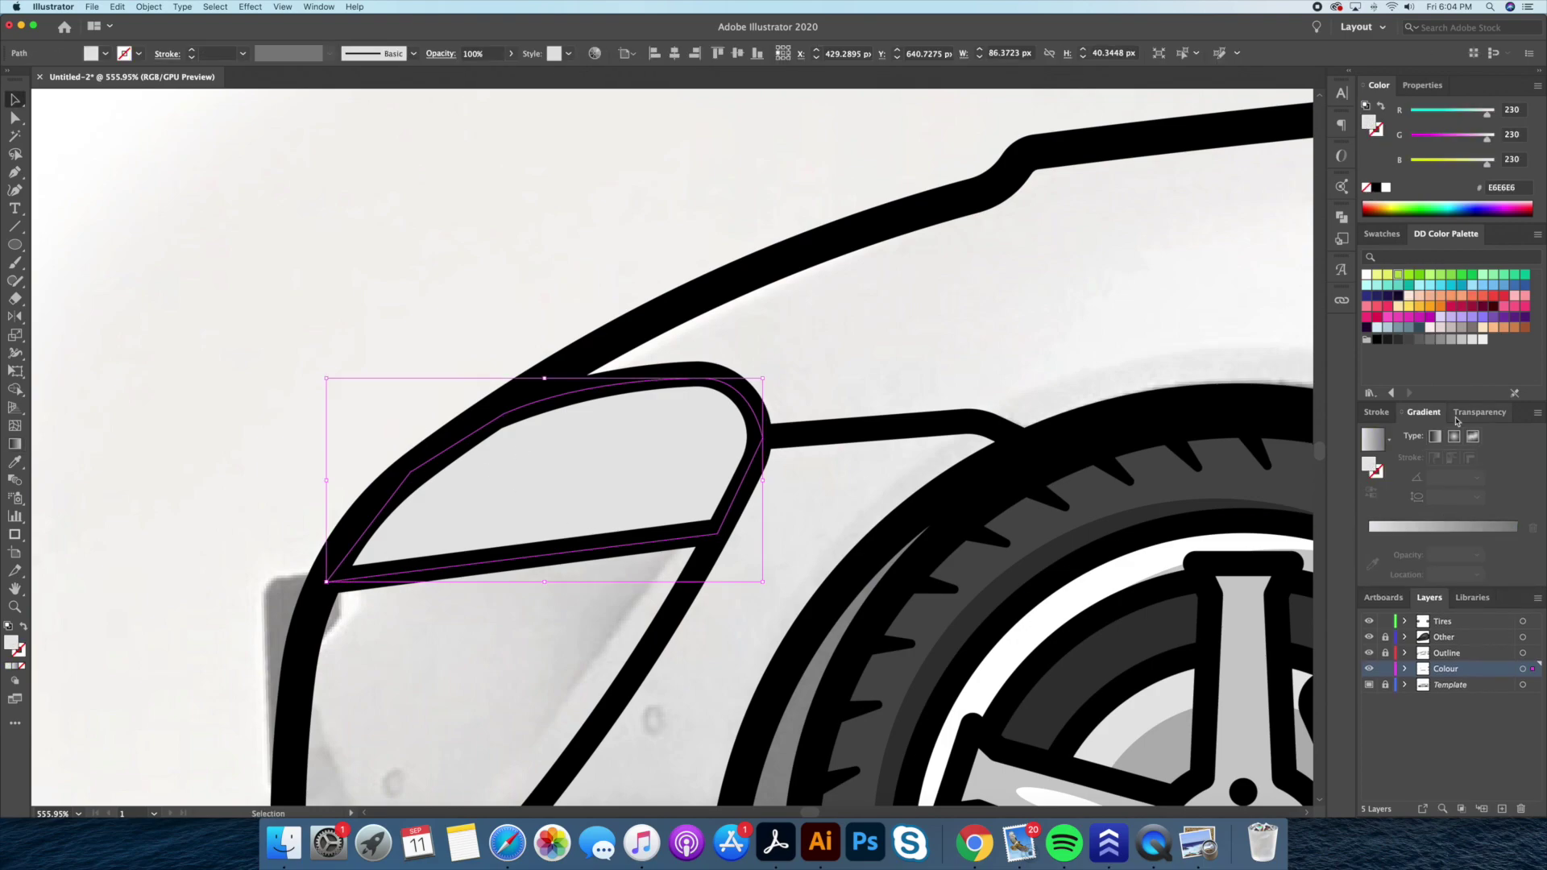
pyautogui.press('.')
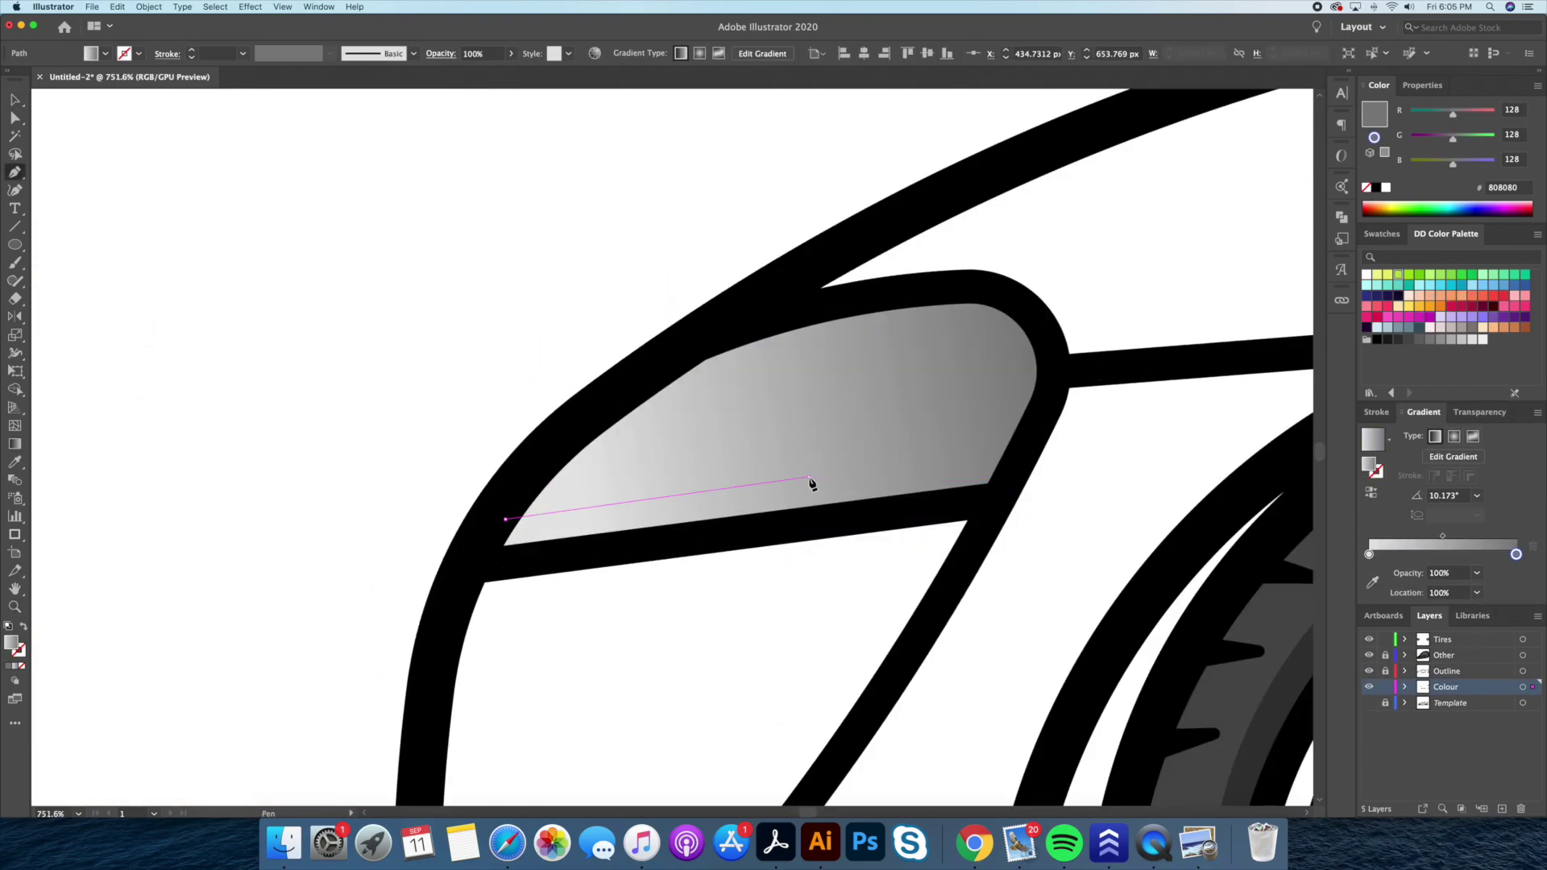
# Add a curved unfilled highlight line and two short upright light strips across the headlight
pyautogui.click(808, 477)
pyautogui.moveTo(1058, 373); pyautogui.dragTo(1225, 375)
pyautogui.press('v')
pyautogui.click(1368, 188)
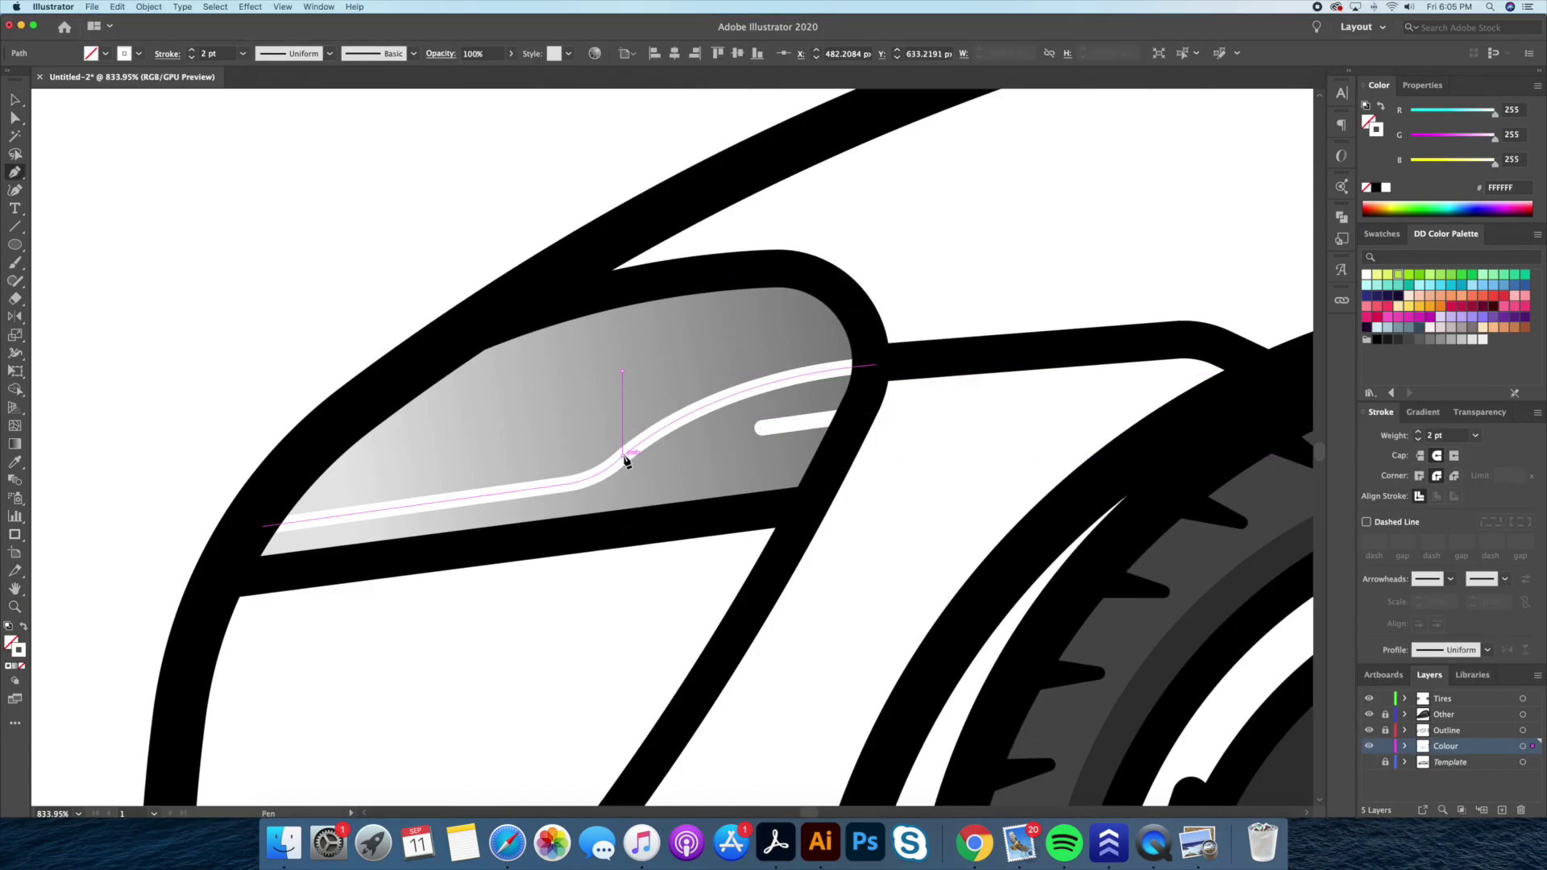
pyautogui.click(636, 368)
pyautogui.press('v')
pyautogui.moveTo(686, 356); pyautogui.dragTo(731, 356)
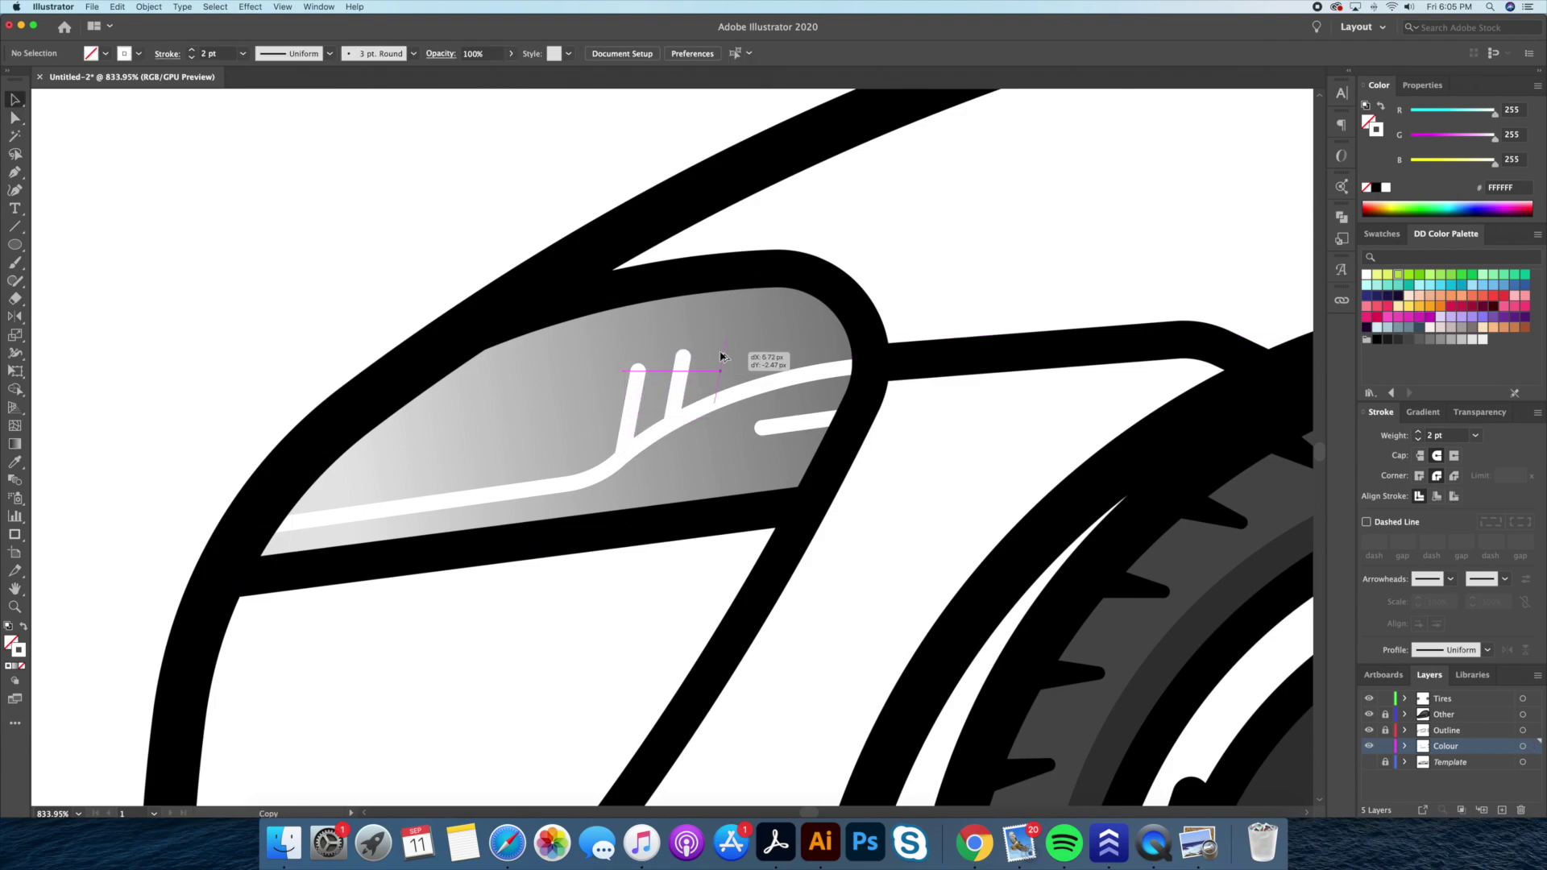
pyautogui.scroll(-3, 670, 352)
# Draw a reflection shape inside the isolated headlight and give it a translucent white fill
pyautogui.click(670, 353)
pyautogui.doubleClick(671, 352)
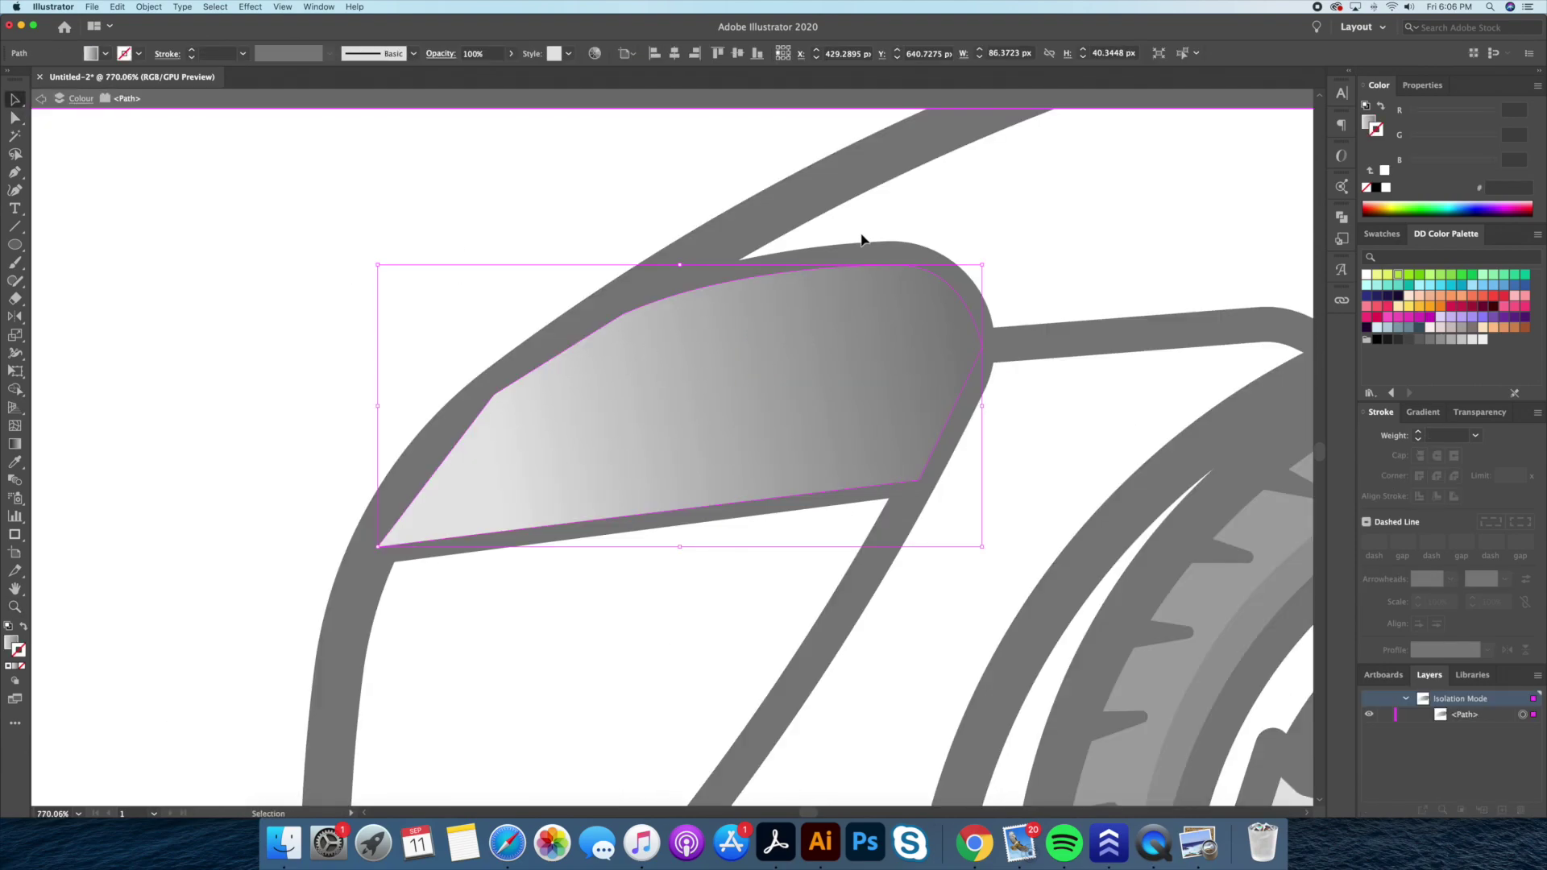
pyautogui.press('p')
pyautogui.scroll(3, 837, 263)
pyautogui.moveTo(858, 264); pyautogui.dragTo(883, 231)
pyautogui.scroll(-3, 427, 529)
pyautogui.moveTo(515, 398); pyautogui.dragTo(491, 582)
pyautogui.scroll(5, 514, 407)
pyautogui.click(915, 370)
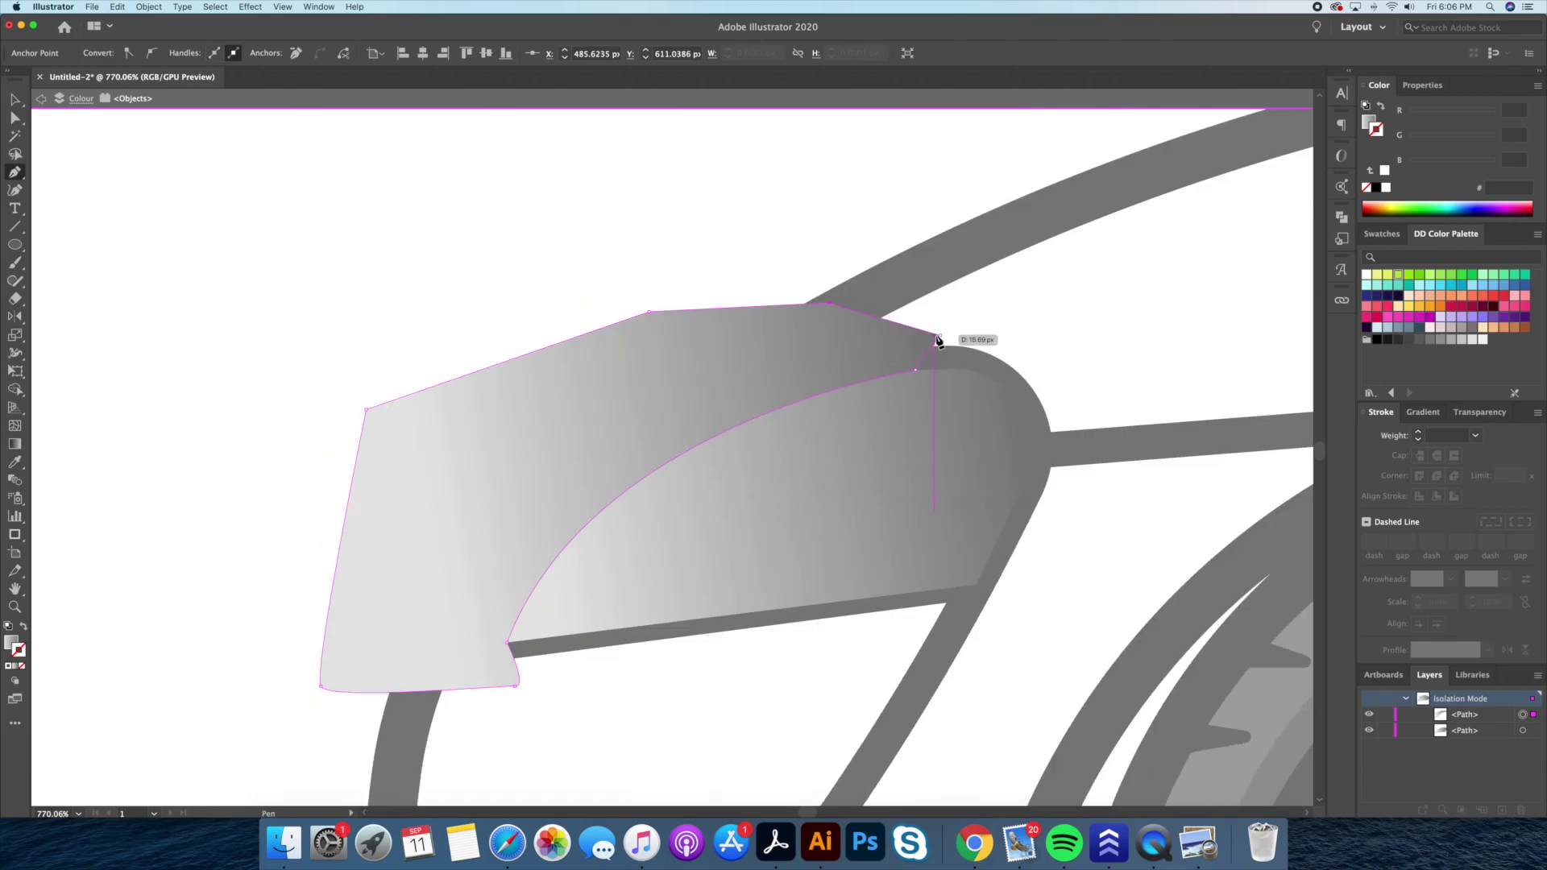
pyautogui.press('Escape')
pyautogui.press('i')
pyautogui.click(830, 340)
# Trim an ellipse to the headlight with Shape Builder as a 23% opacity shade
pyautogui.press('l')
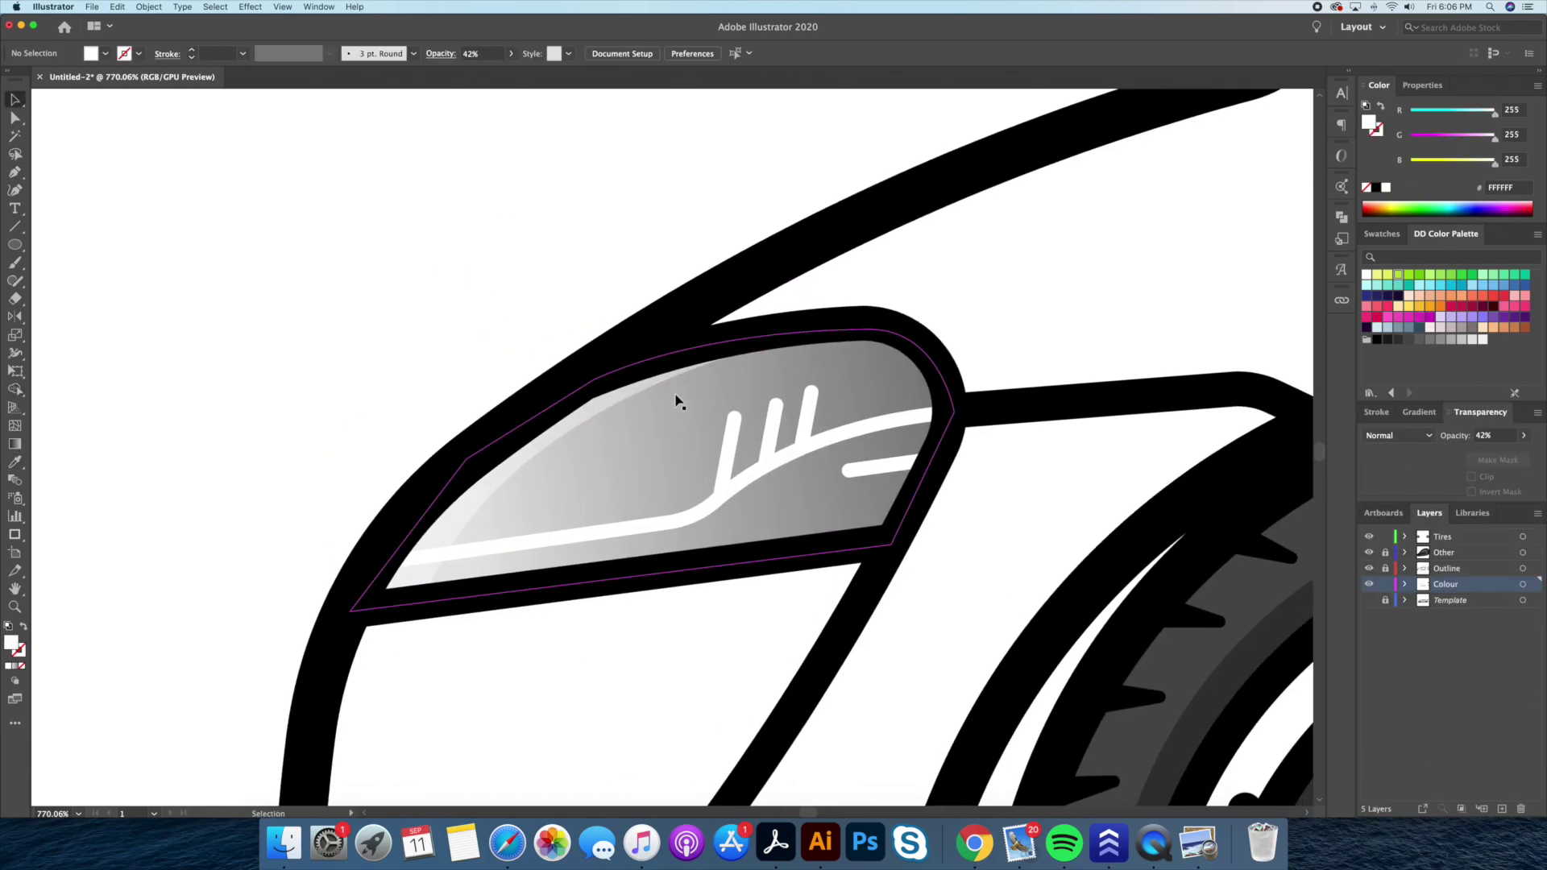
pyautogui.scroll(-3, 680, 397)
pyautogui.moveTo(582, 433); pyautogui.dragTo(878, 634)
pyautogui.moveTo(1018, 716); pyautogui.dragTo(1047, 733)
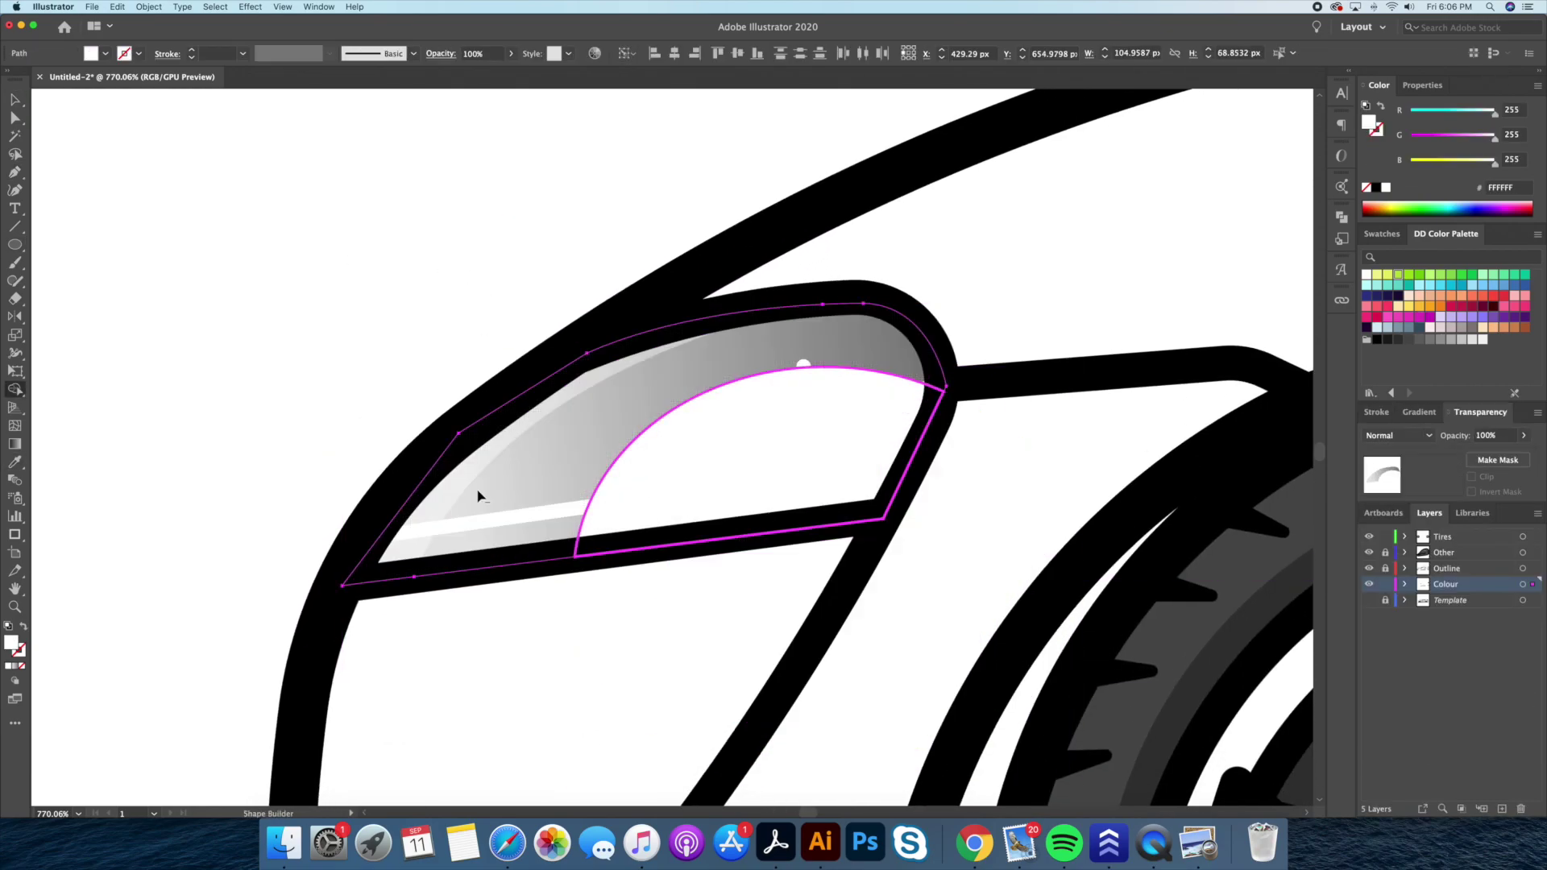
pyautogui.click(1524, 435)
pyautogui.moveTo(1490, 455); pyautogui.dragTo(1479, 455)
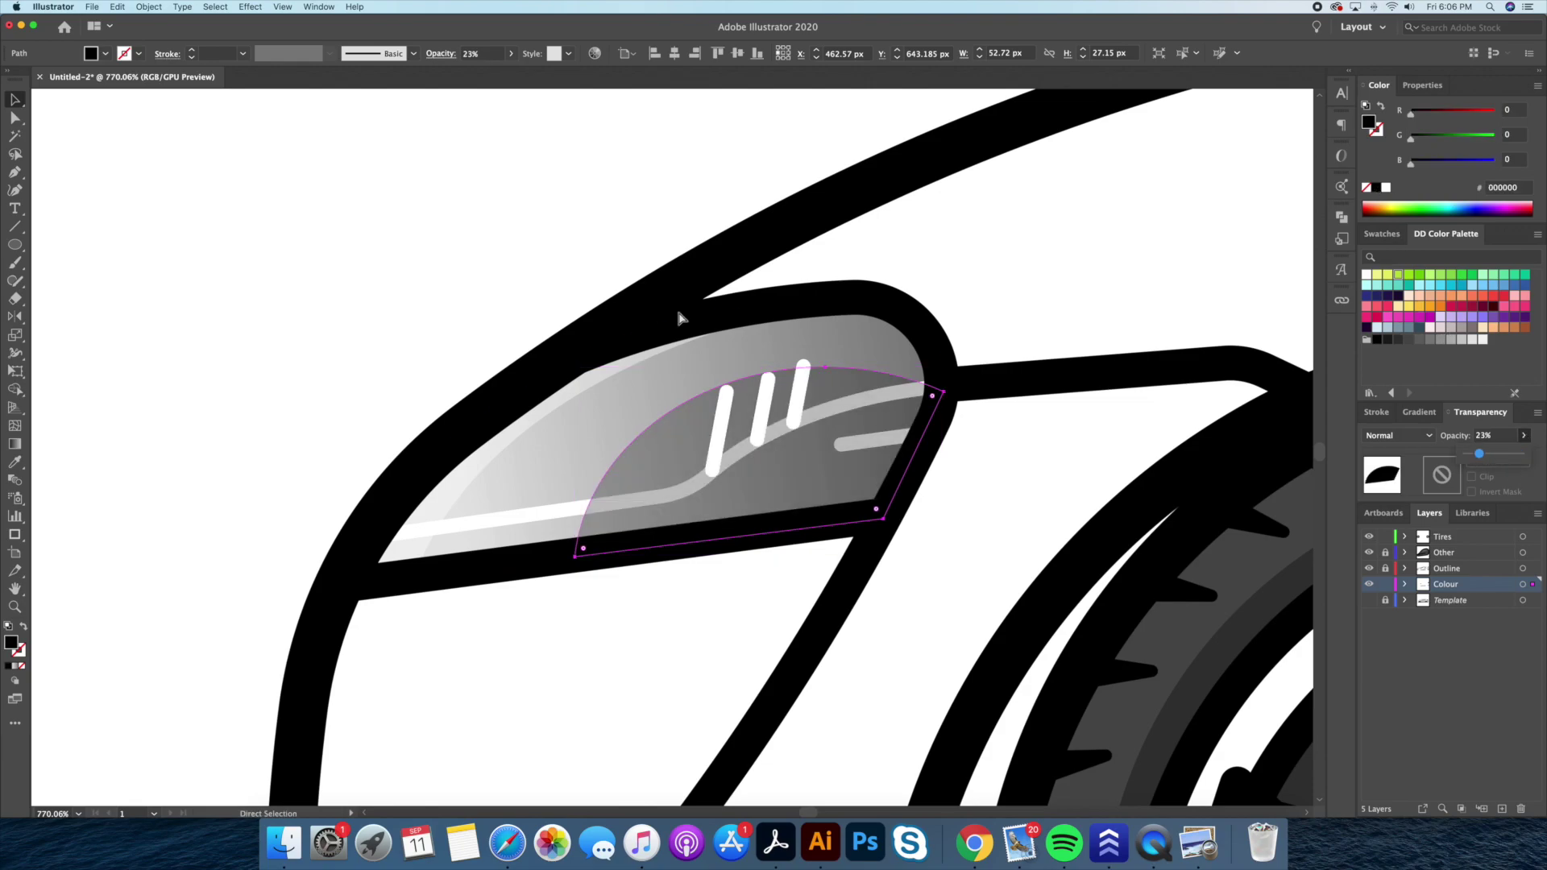
pyautogui.scroll(-5, 564, 330)
pyautogui.click(452, 335)
# Draw a small white glint ellipse near the headlight and nudge it into place
pyautogui.press('l')
pyautogui.moveTo(360, 371); pyautogui.dragTo(367, 423)
pyautogui.scroll(5, 366, 413)
pyautogui.scroll(5, 798, 400)
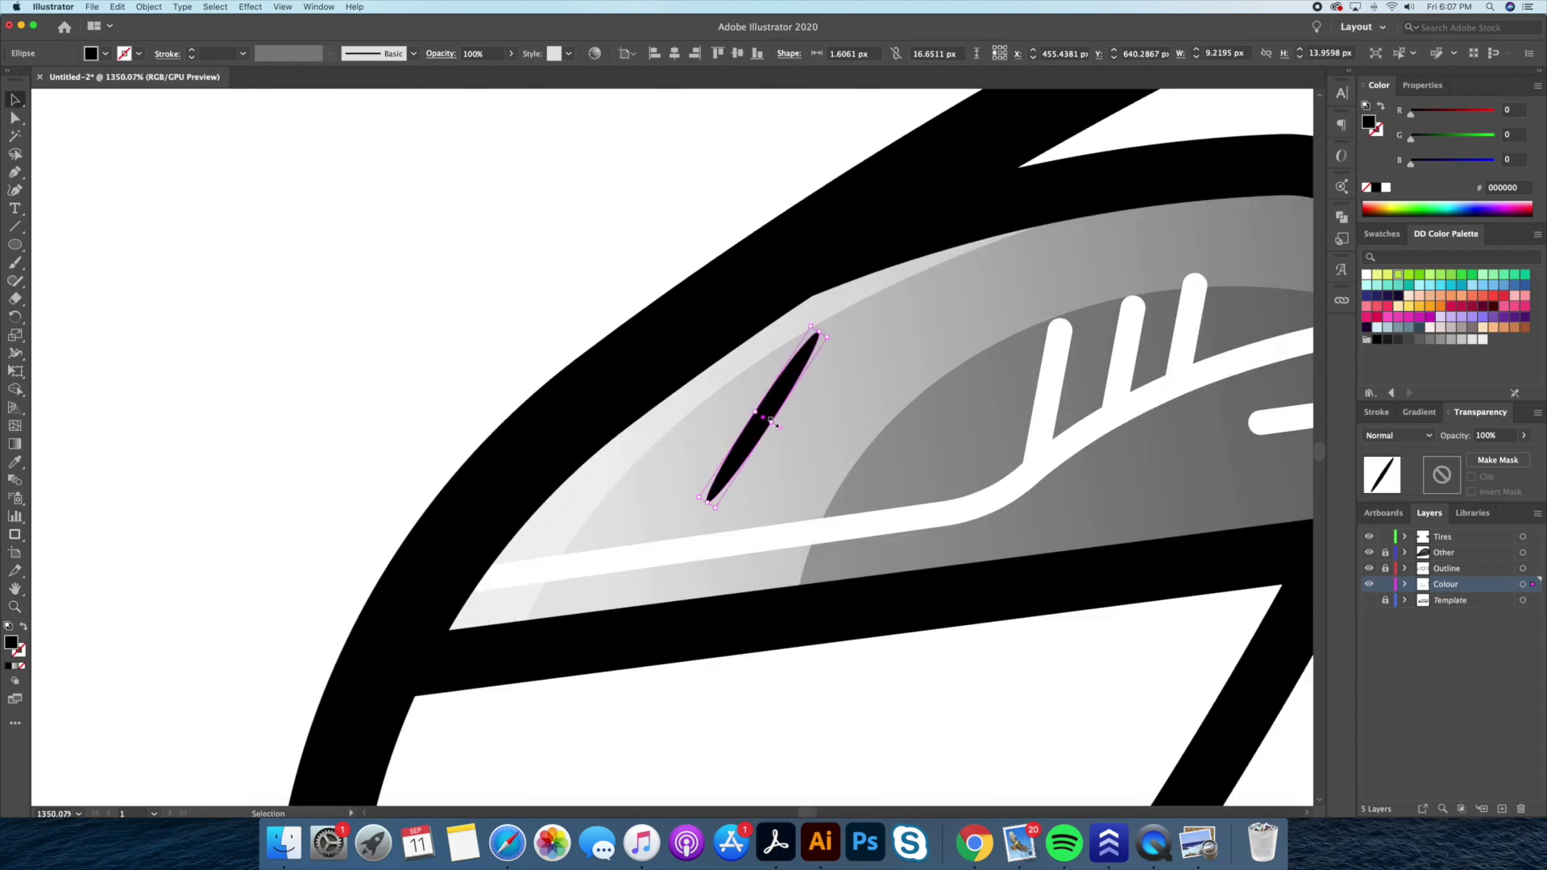
pyautogui.press('i')
pyautogui.click(632, 311)
pyautogui.press('v')
pyautogui.hscroll(3, 535, 252)
pyautogui.moveTo(645, 460); pyautogui.dragTo(722, 459)
pyautogui.press('cmd+z')
pyautogui.moveTo(626, 450); pyautogui.dragTo(626, 462)
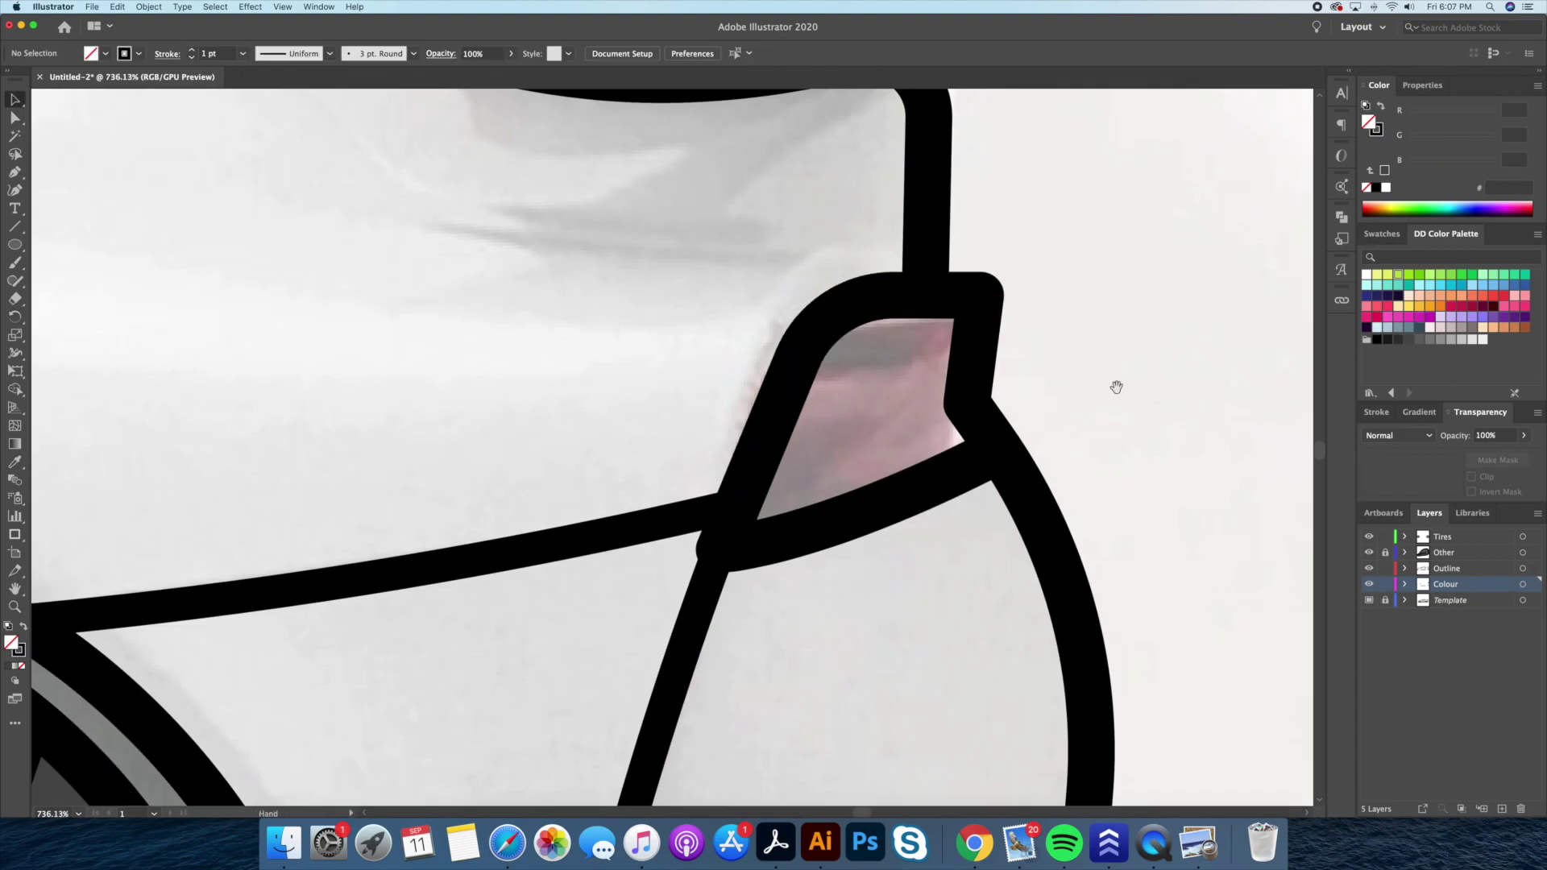
# Move the tail light to the Colour layer and make its inner piece dark crimson
pyautogui.moveTo(1523, 568); pyautogui.dragTo(1523, 583)
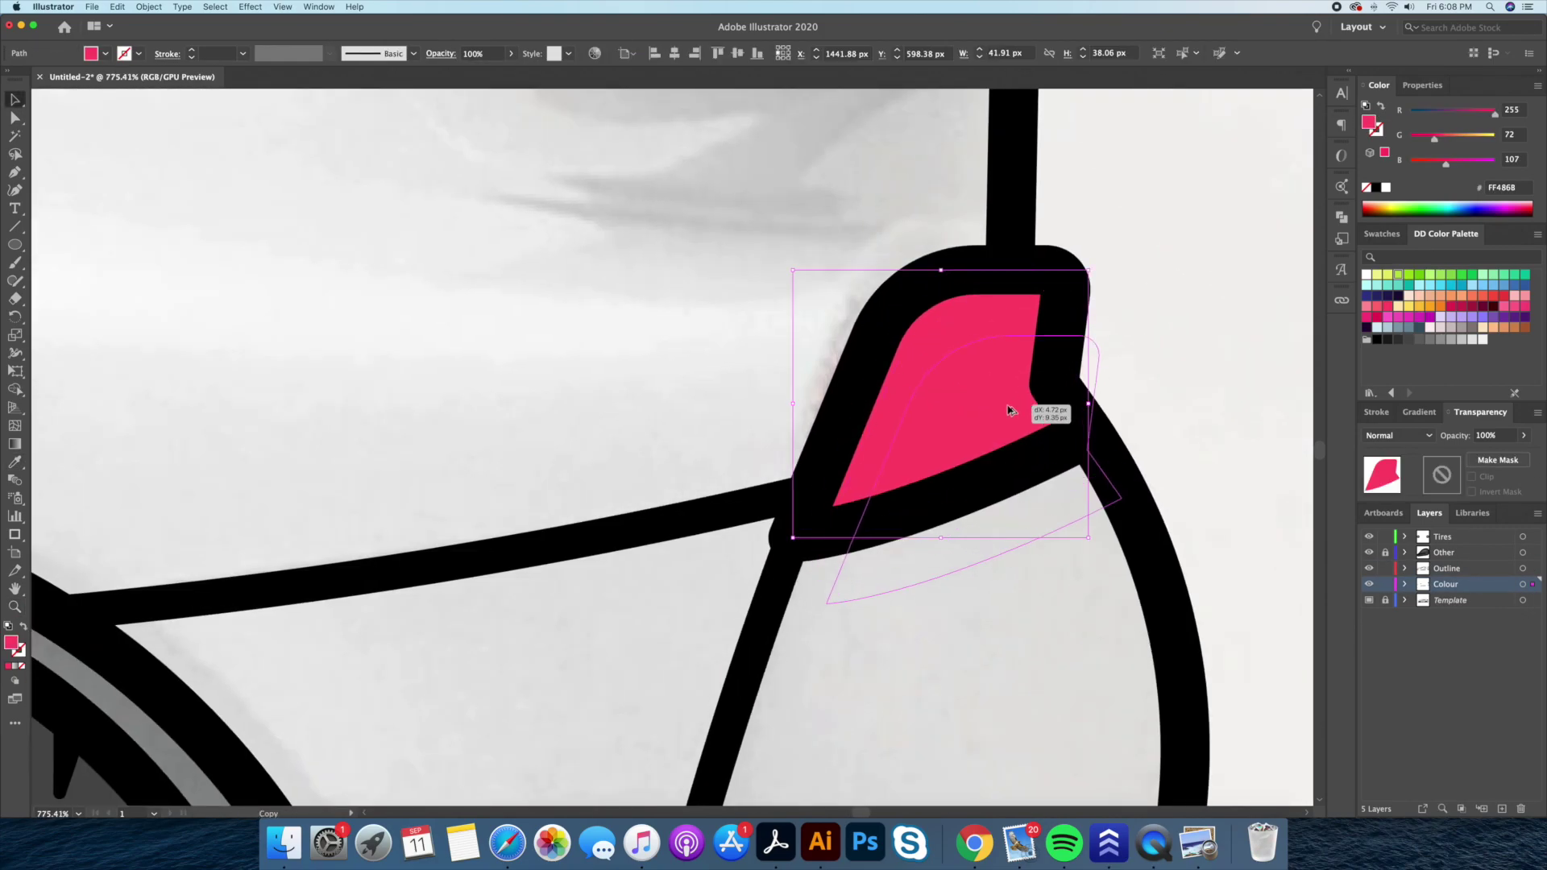
pyautogui.moveTo(1007, 409); pyautogui.dragTo(1007, 409)
pyautogui.press('cmd+z')
pyautogui.hotkey('shift', 'm')
pyautogui.click(1481, 311)
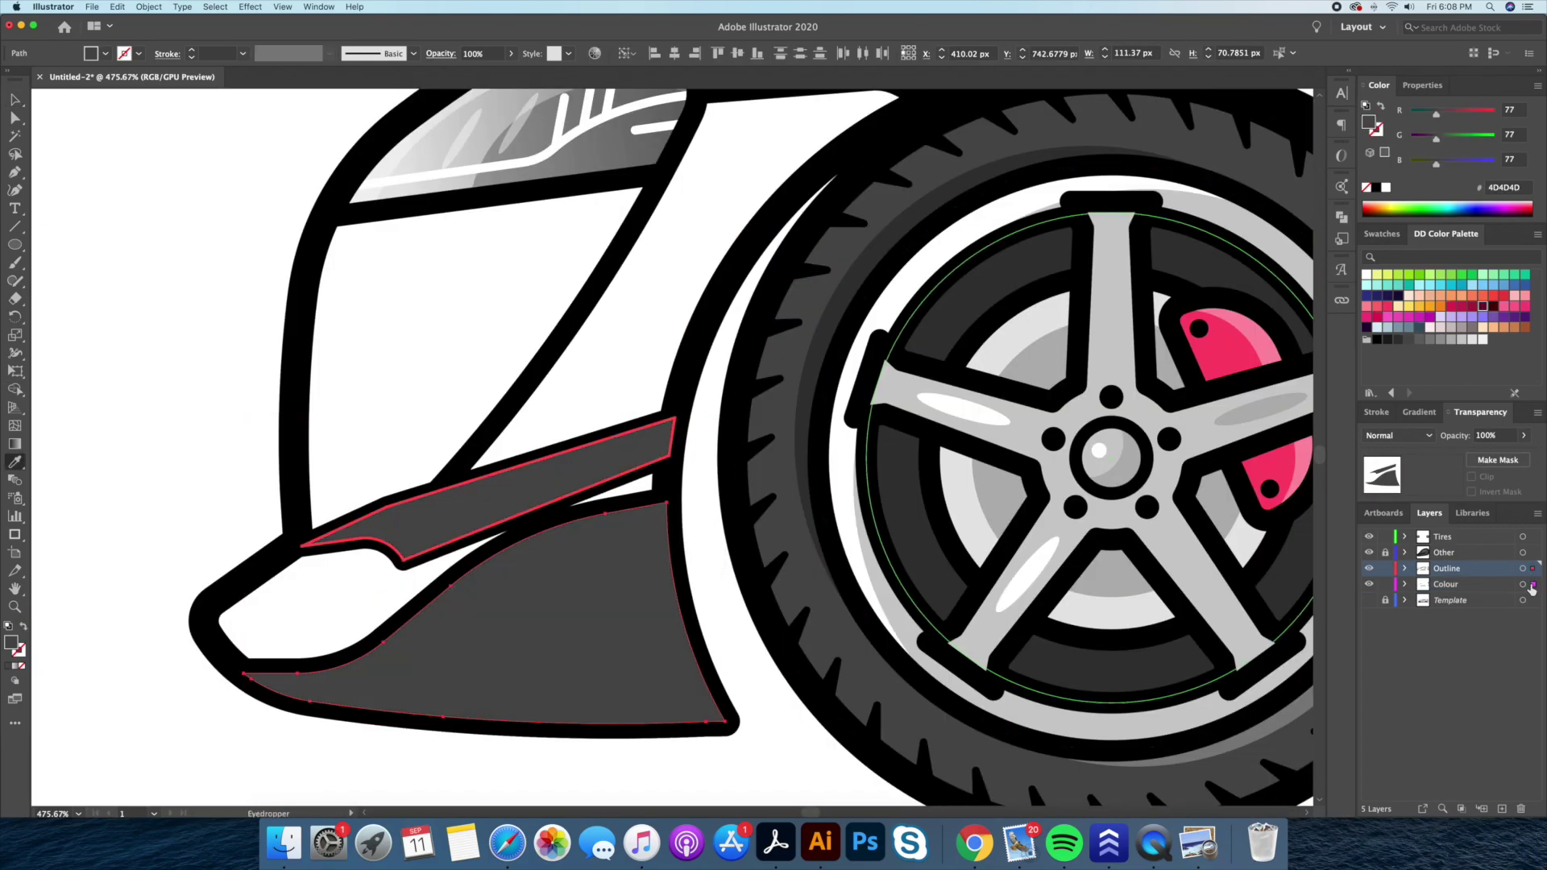
# Pen-draw a black shade on the front splitter at 25% opacity
pyautogui.scroll(-2, 562, 528)
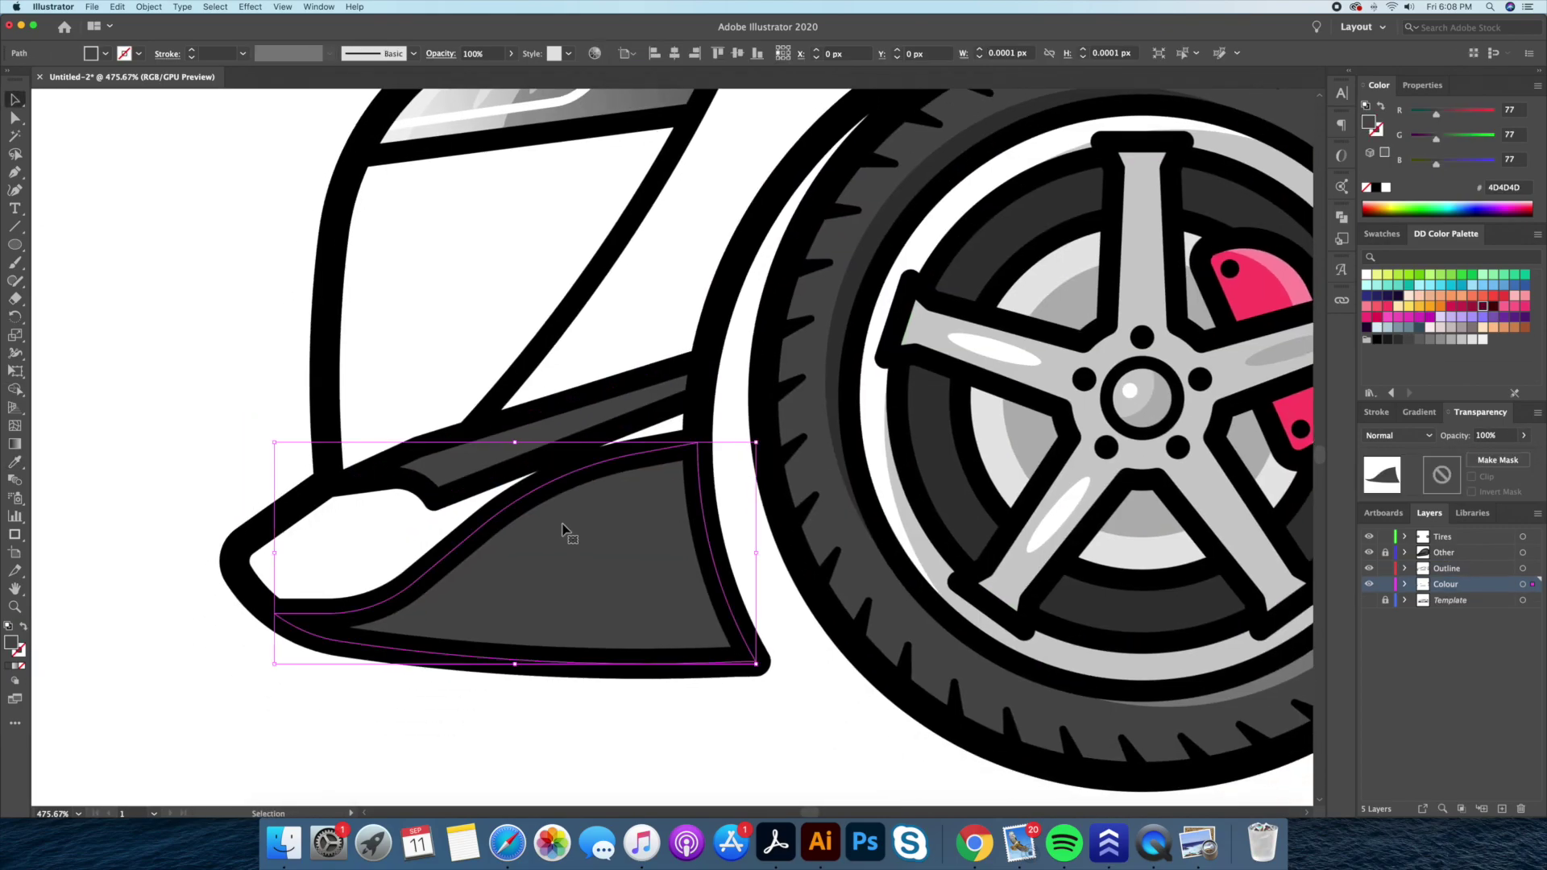
pyautogui.doubleClick(563, 528)
pyautogui.press('p')
pyautogui.click(732, 339)
pyautogui.moveTo(599, 556); pyautogui.dragTo(625, 701)
pyautogui.click(792, 557)
pyautogui.moveTo(733, 339); pyautogui.dragTo(761, 397)
pyautogui.press('v')
pyautogui.press('2')
pyautogui.press('5')
pyautogui.doubleClick(547, 635)
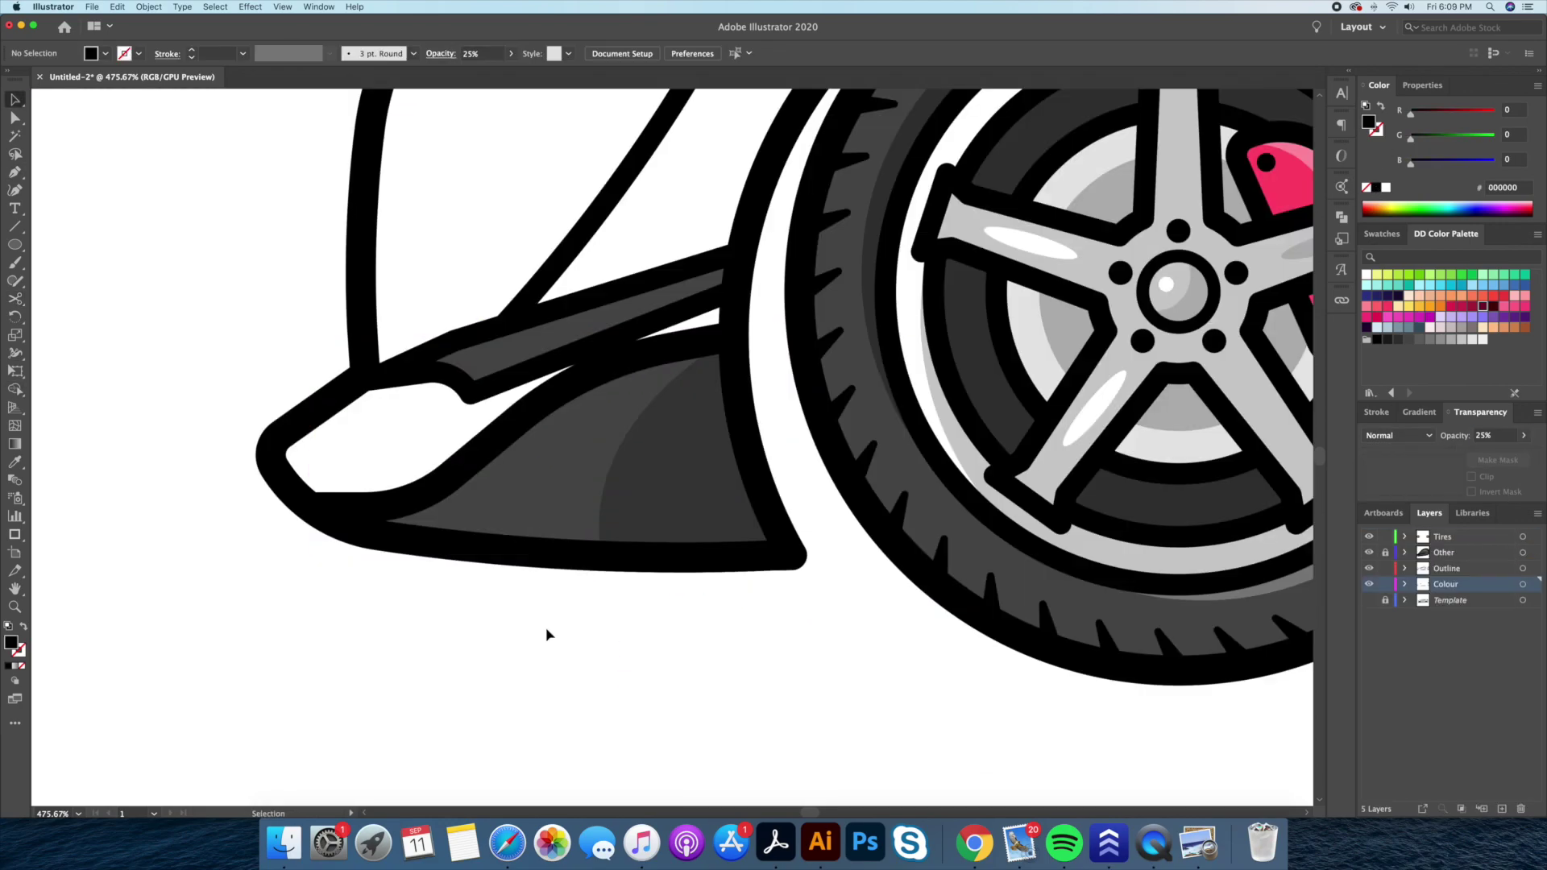
# Add a small highlight ellipse on the splitter and zoom out to the front end
pyautogui.moveTo(594, 490); pyautogui.dragTo(595, 490)
pyautogui.hotkey('ctrl', '-')
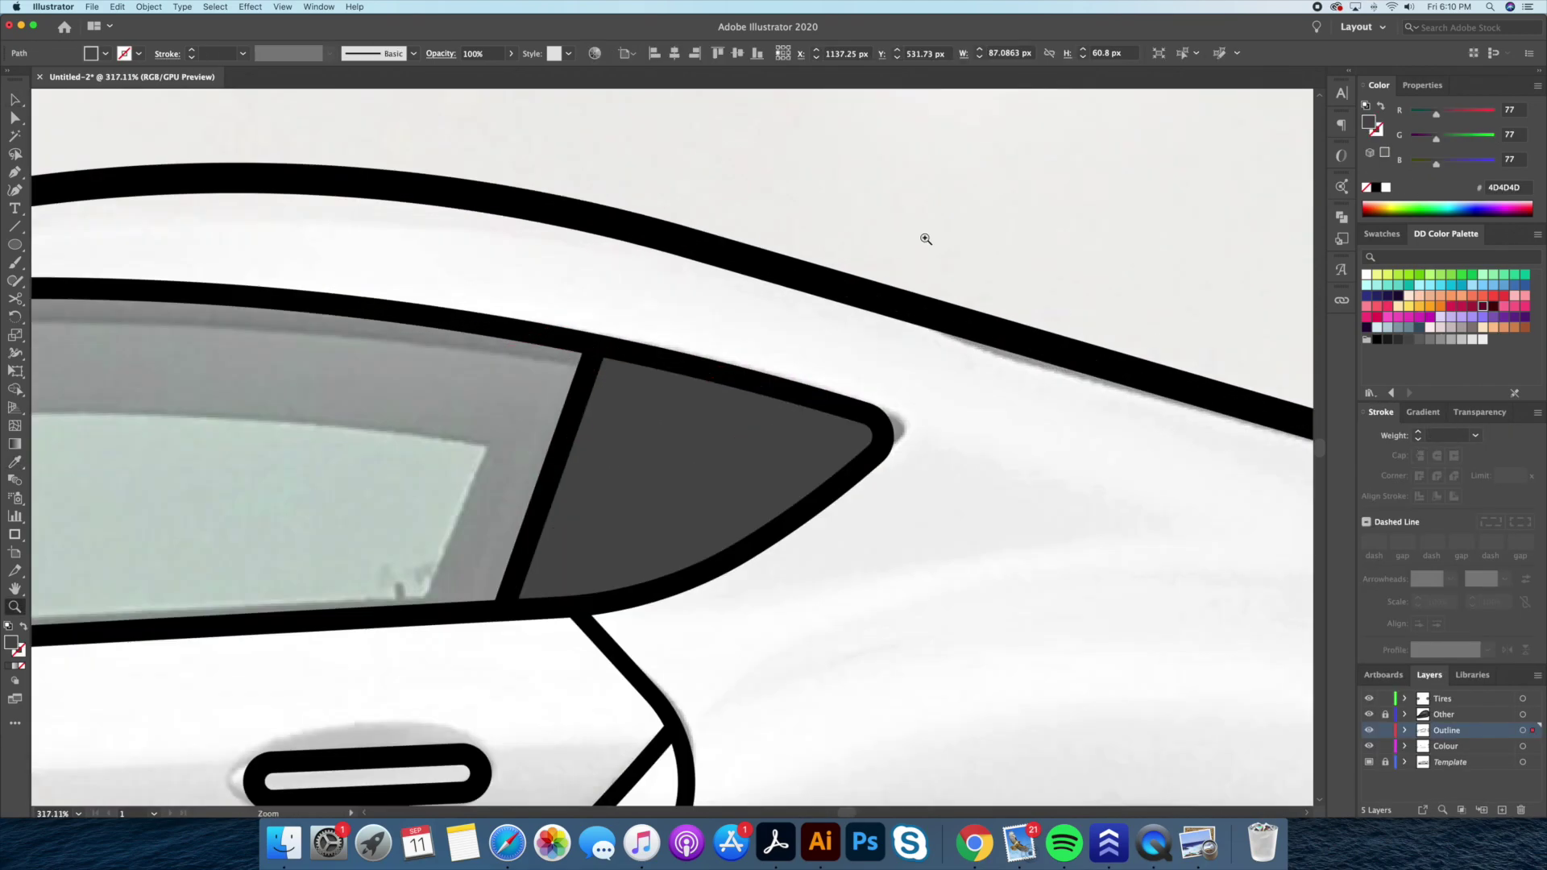
pyautogui.click(149, 6)
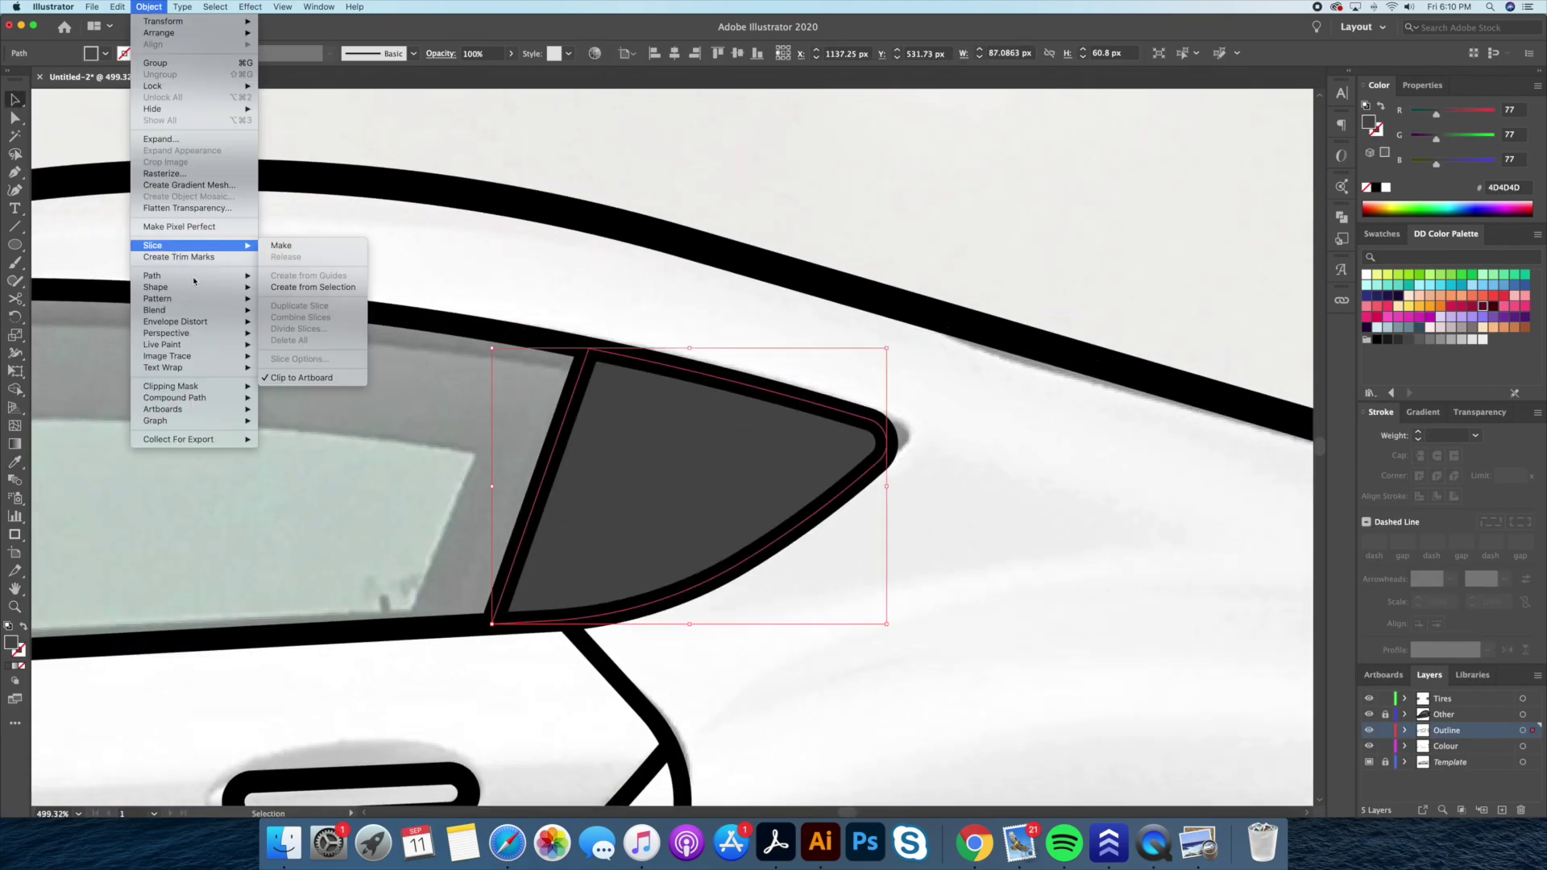
# Offset the rear window path by -4 and round the inner shape's corners
pyautogui.click(290, 311)
pyautogui.write('-4')
pyautogui.press('Return')
pyautogui.press('a')
pyautogui.moveTo(638, 436); pyautogui.dragTo(648, 447)
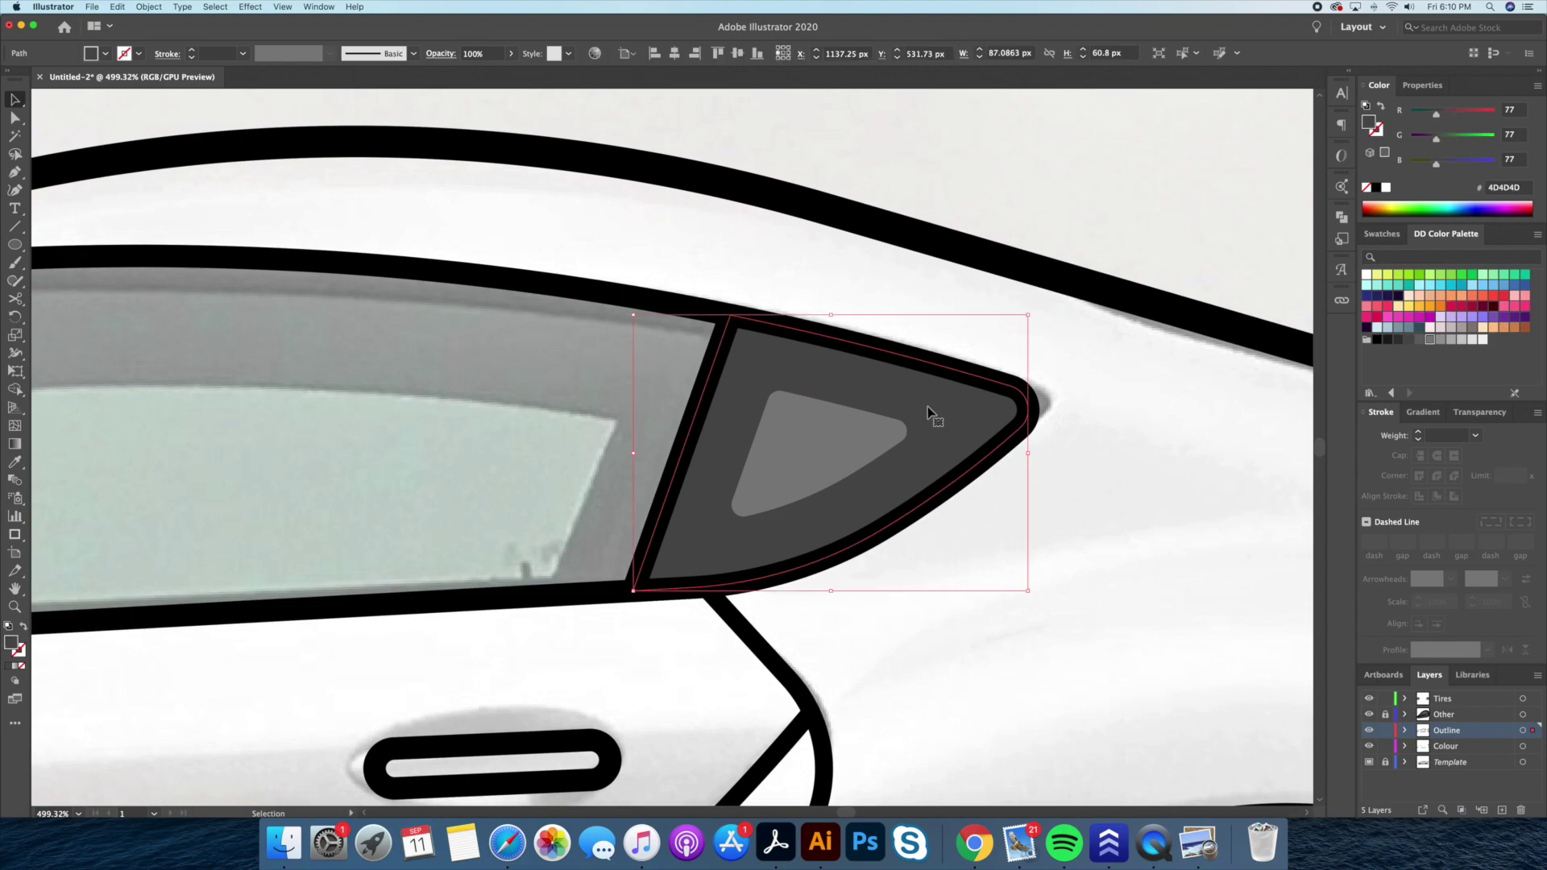
# Pen-draw shading inside the rear window and around the mirror
pyautogui.doubleClick(927, 406)
pyautogui.press('p')
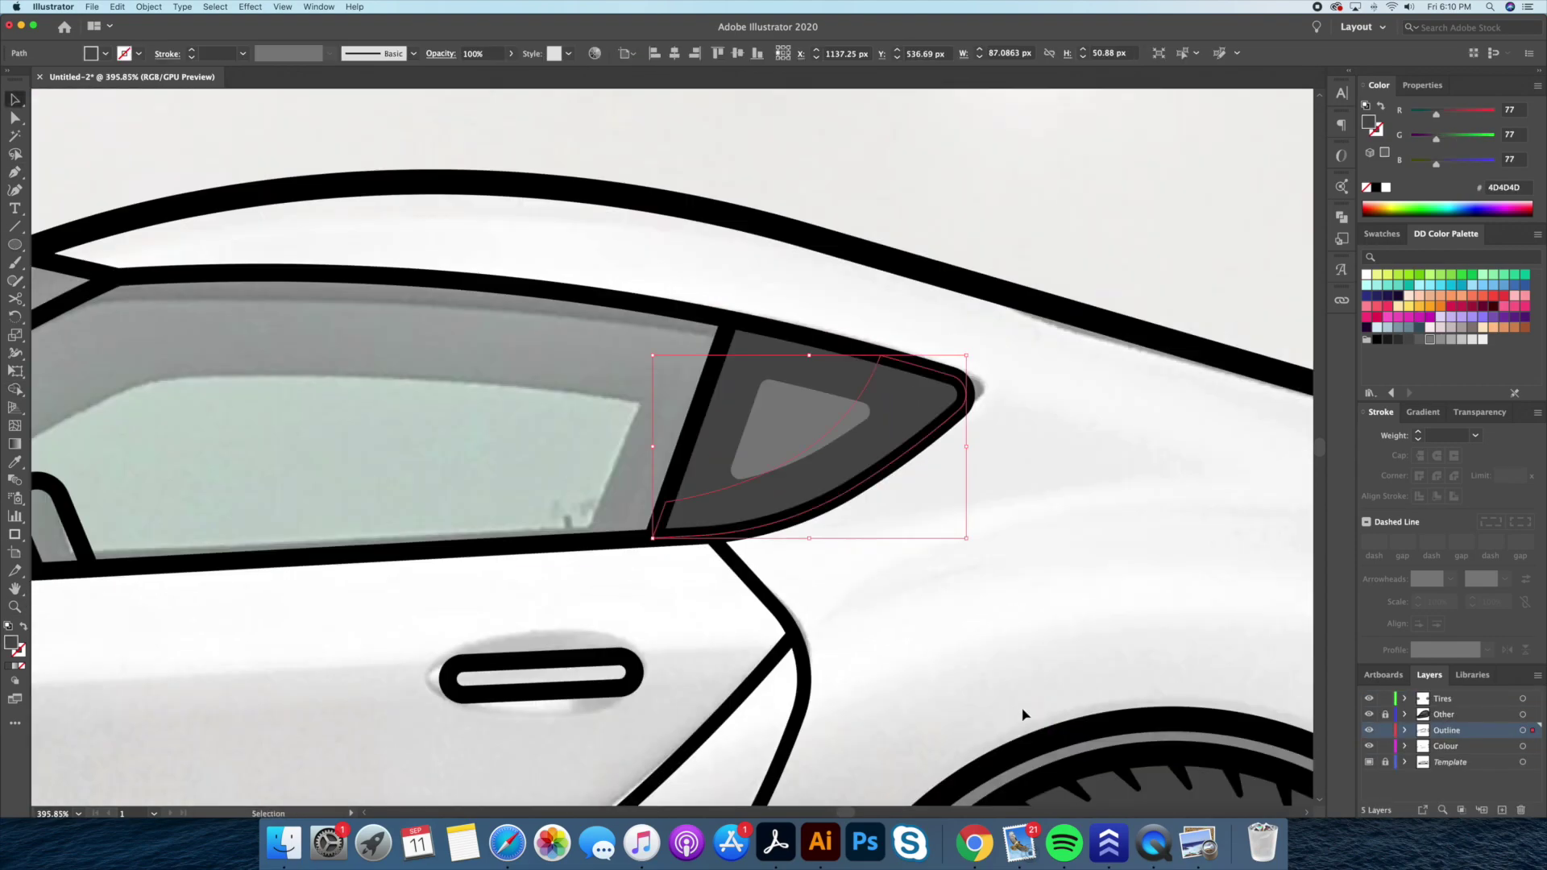
pyautogui.click(1479, 413)
pyautogui.press('z')
pyautogui.click(794, 431)
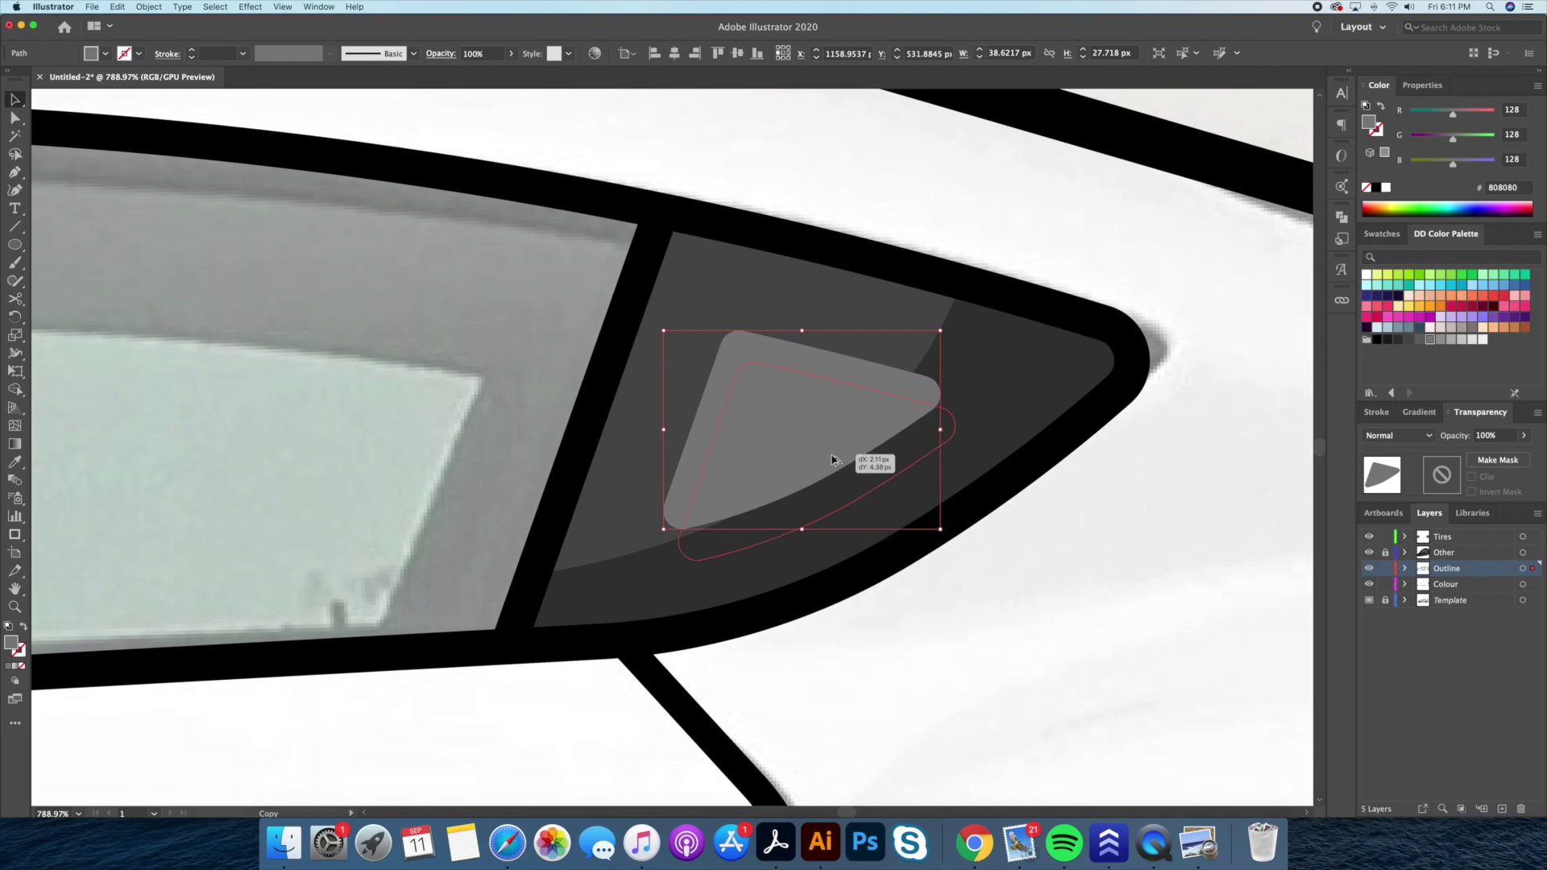
pyautogui.moveTo(832, 459); pyautogui.dragTo(834, 464)
pyautogui.scroll(4, 806, 403)
pyautogui.press('a')
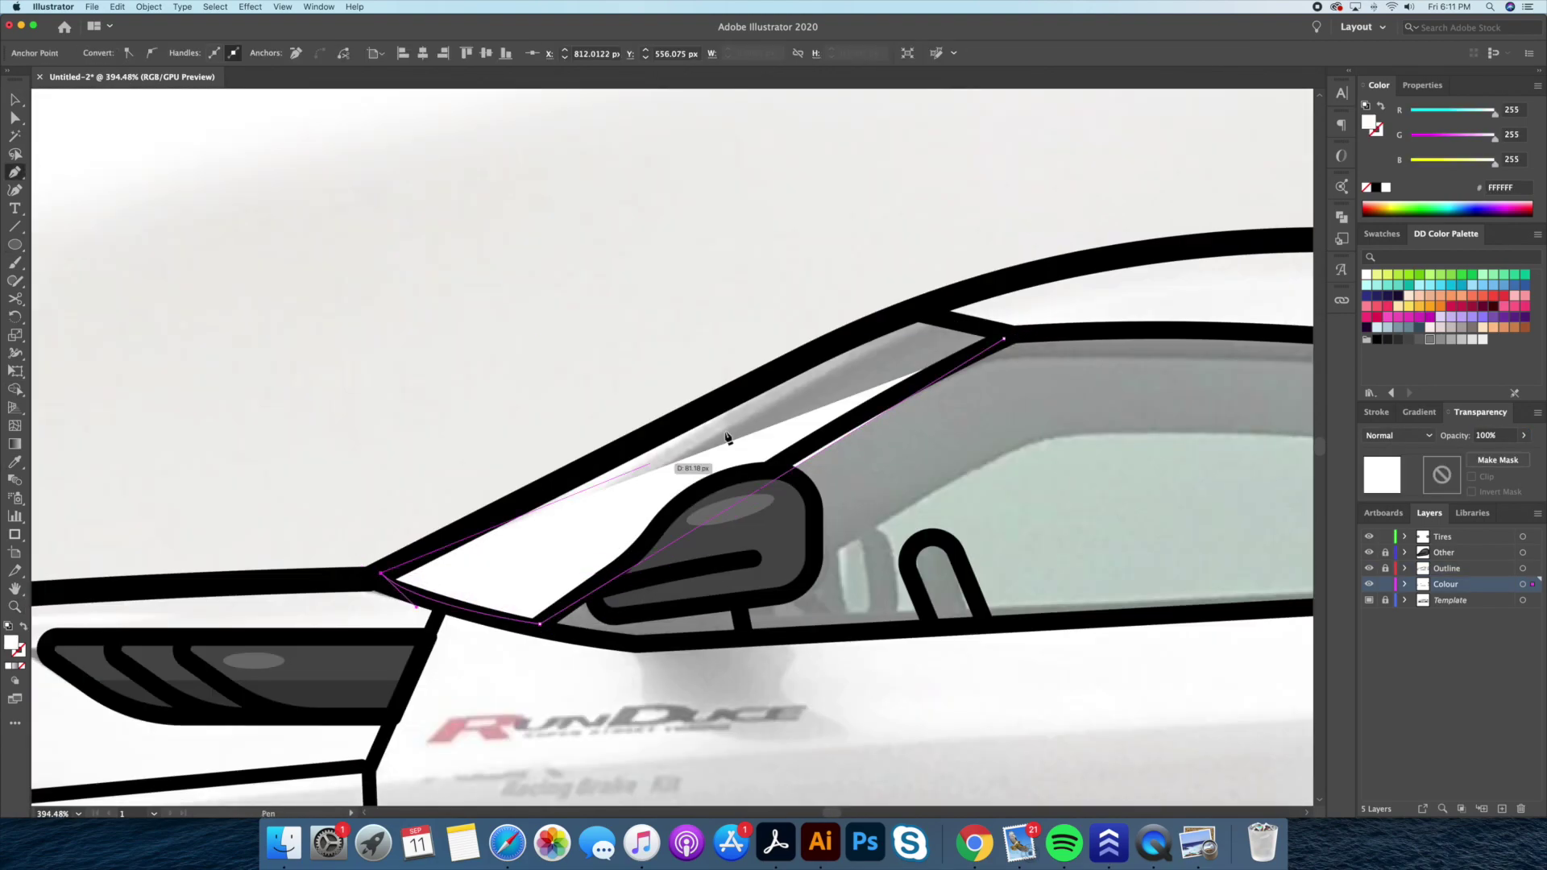
pyautogui.click(540, 623)
pyautogui.press('v')
pyautogui.scroll(-2, 576, 425)
# Try a dark fill on the A-pillar, undo it and leave isolation mode
pyautogui.click(661, 591)
pyautogui.press('i')
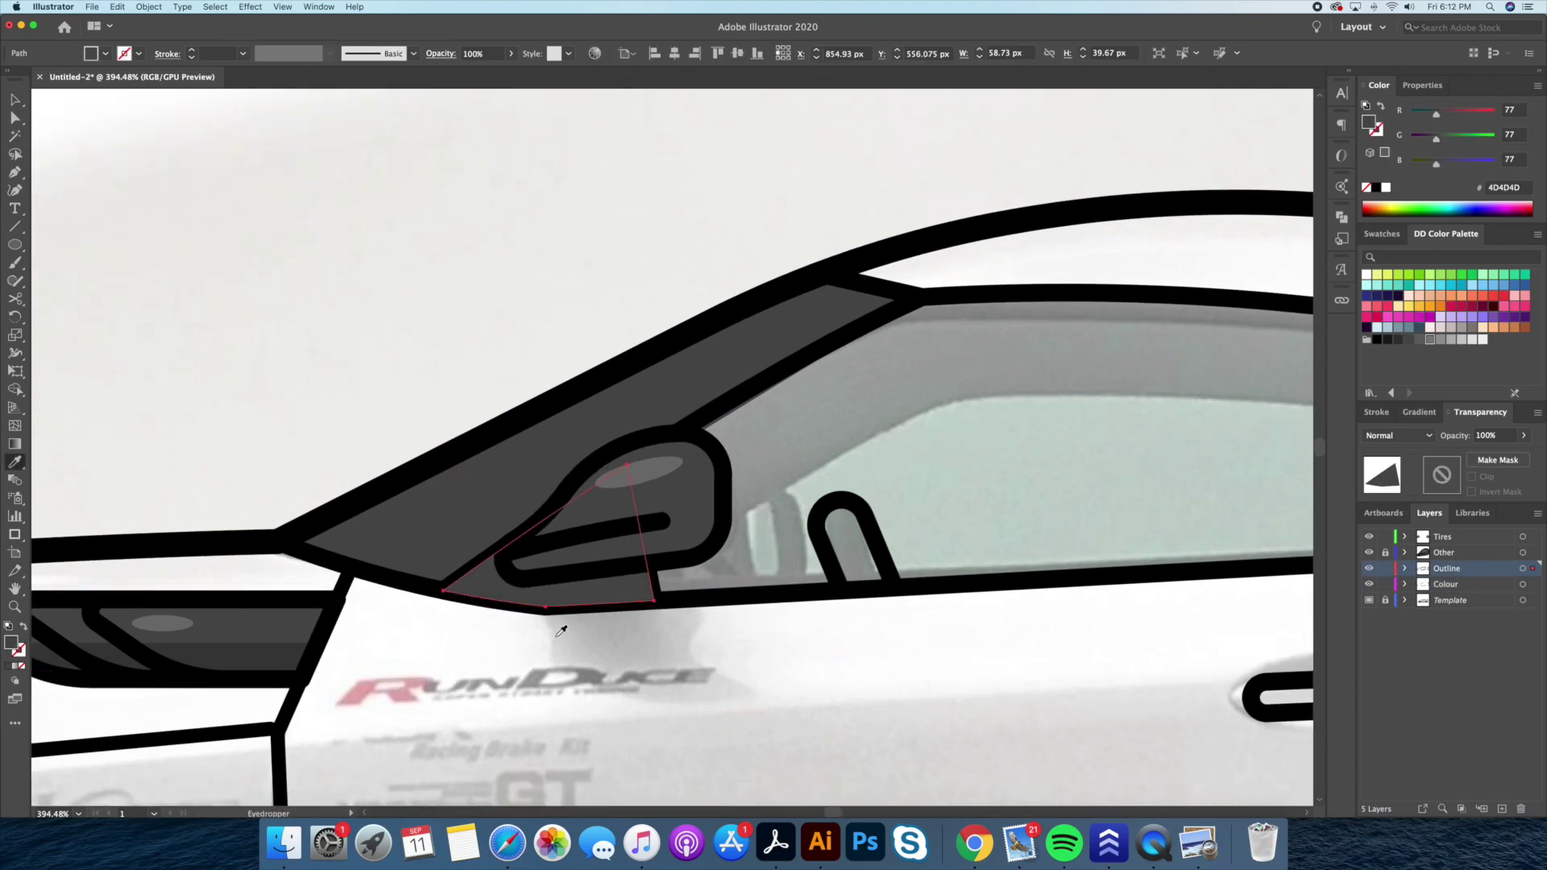
pyautogui.press('v')
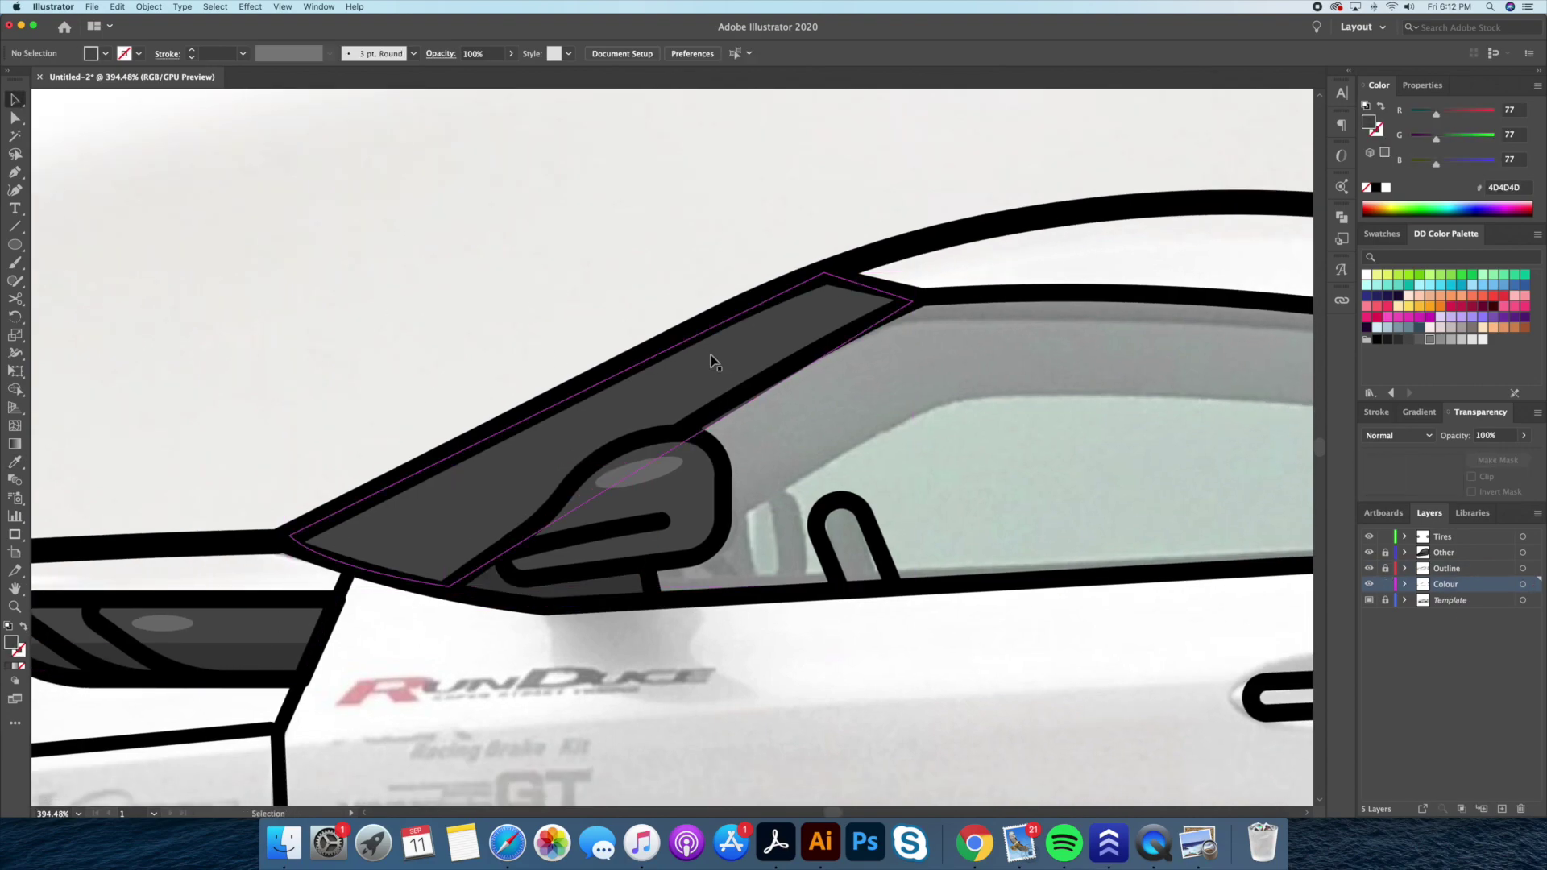
pyautogui.doubleClick(711, 360)
pyautogui.press('p')
pyautogui.click(863, 259)
pyautogui.hotkey('ctrl', 'z')
pyautogui.press('v')
pyautogui.press('Escape')
pyautogui.click(556, 276)
pyautogui.scroll(-1, 515, 274)
pyautogui.press('z')
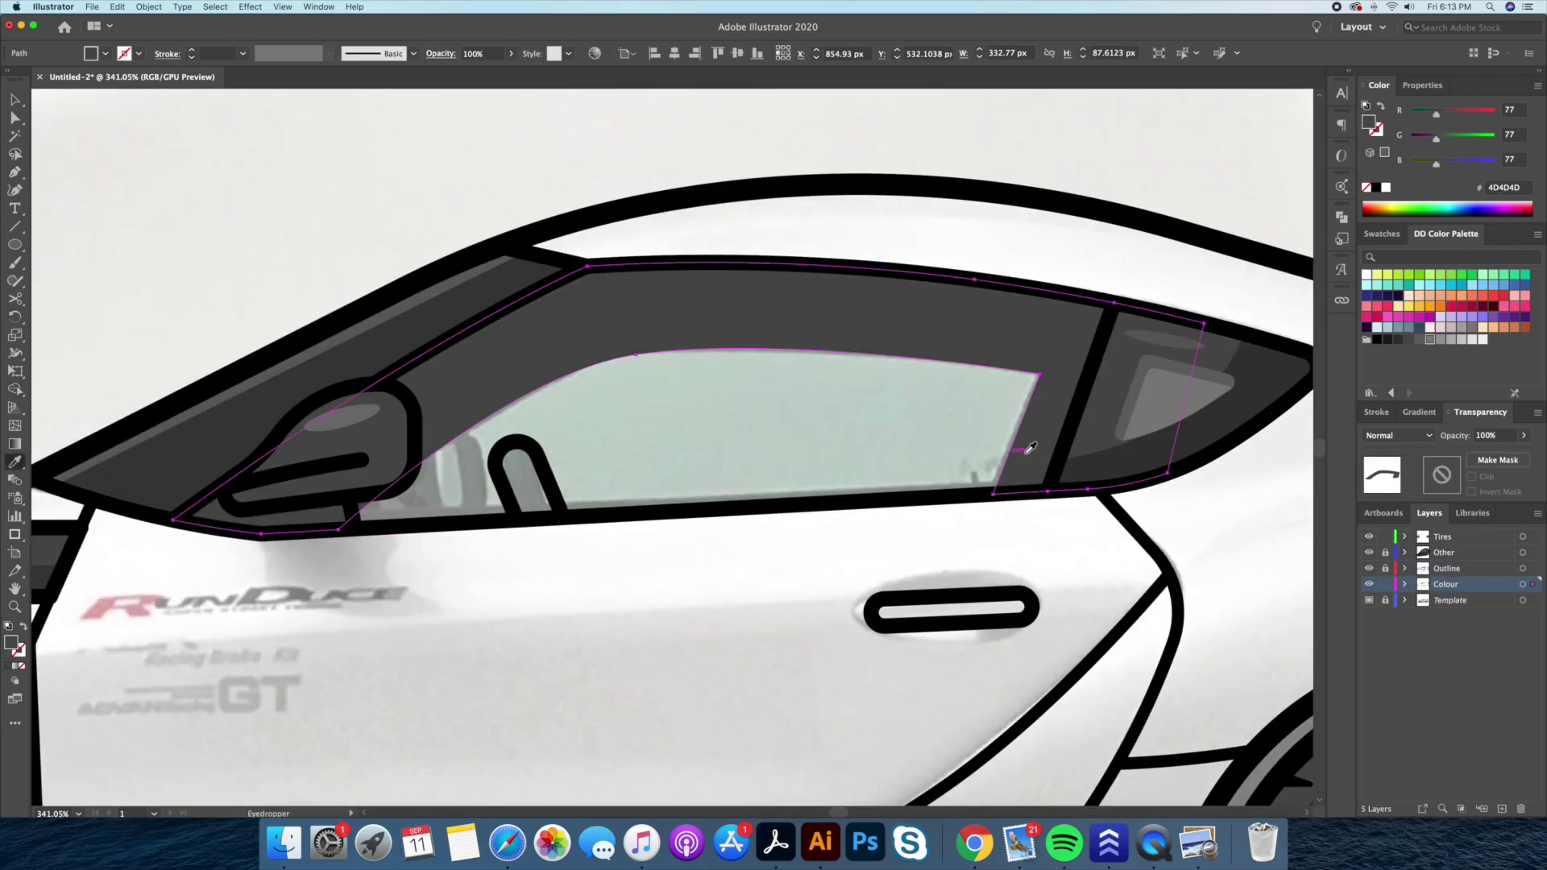
# Fill the side window glass dark grey 666666
pyautogui.click(1534, 568)
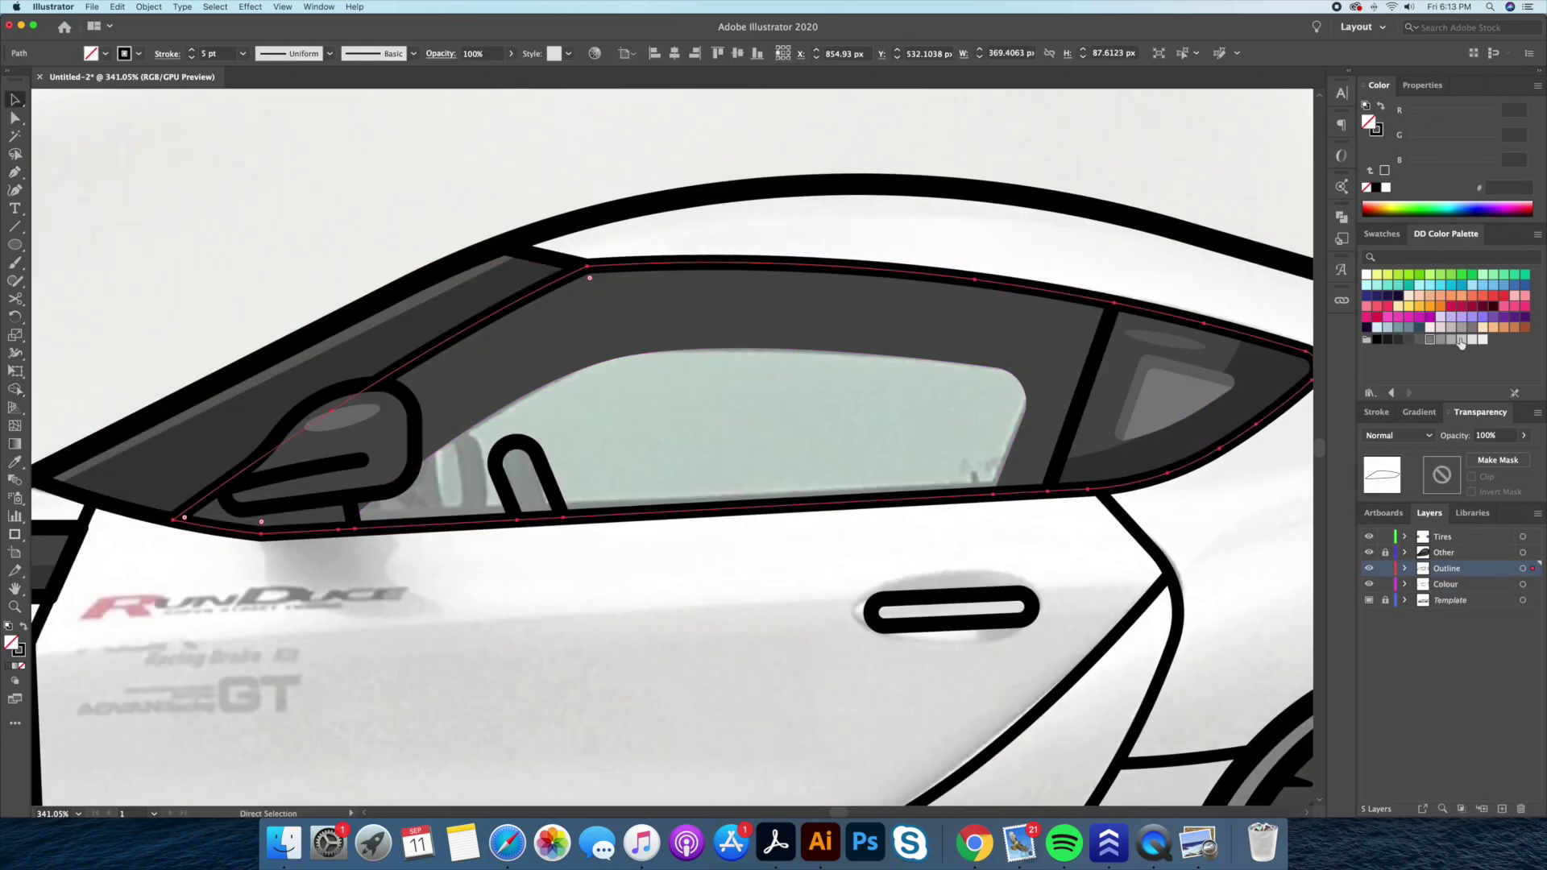
pyautogui.scroll(-5, 854, 465)
pyautogui.press('v')
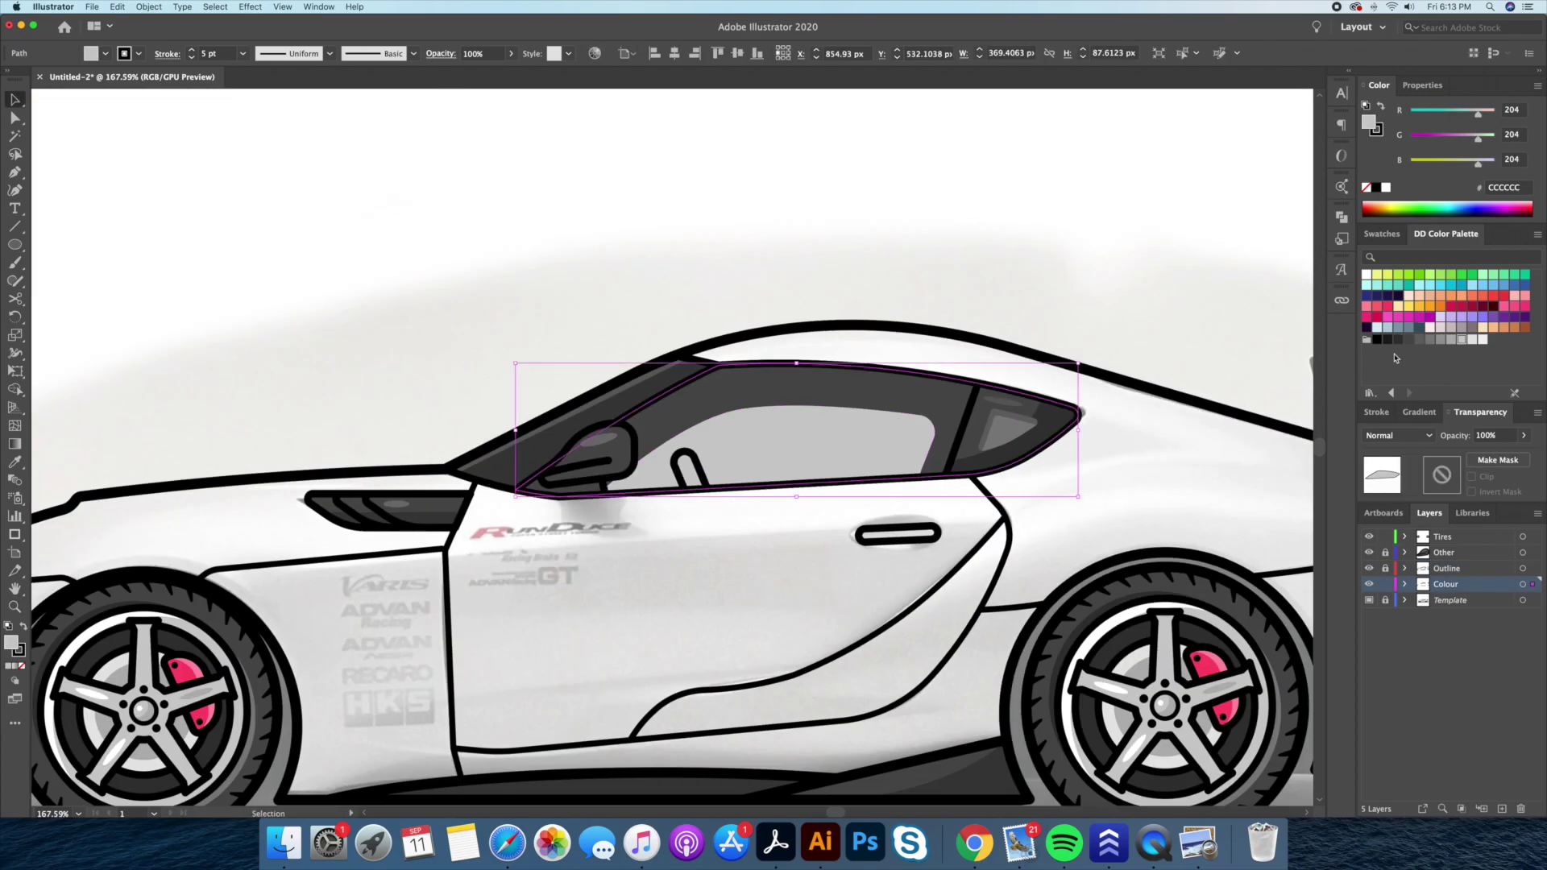
pyautogui.click(1444, 343)
pyautogui.click(1419, 339)
pyautogui.hotkey('ctrl', 'shift', 'a')
pyautogui.hotkey('ctrl', '0')
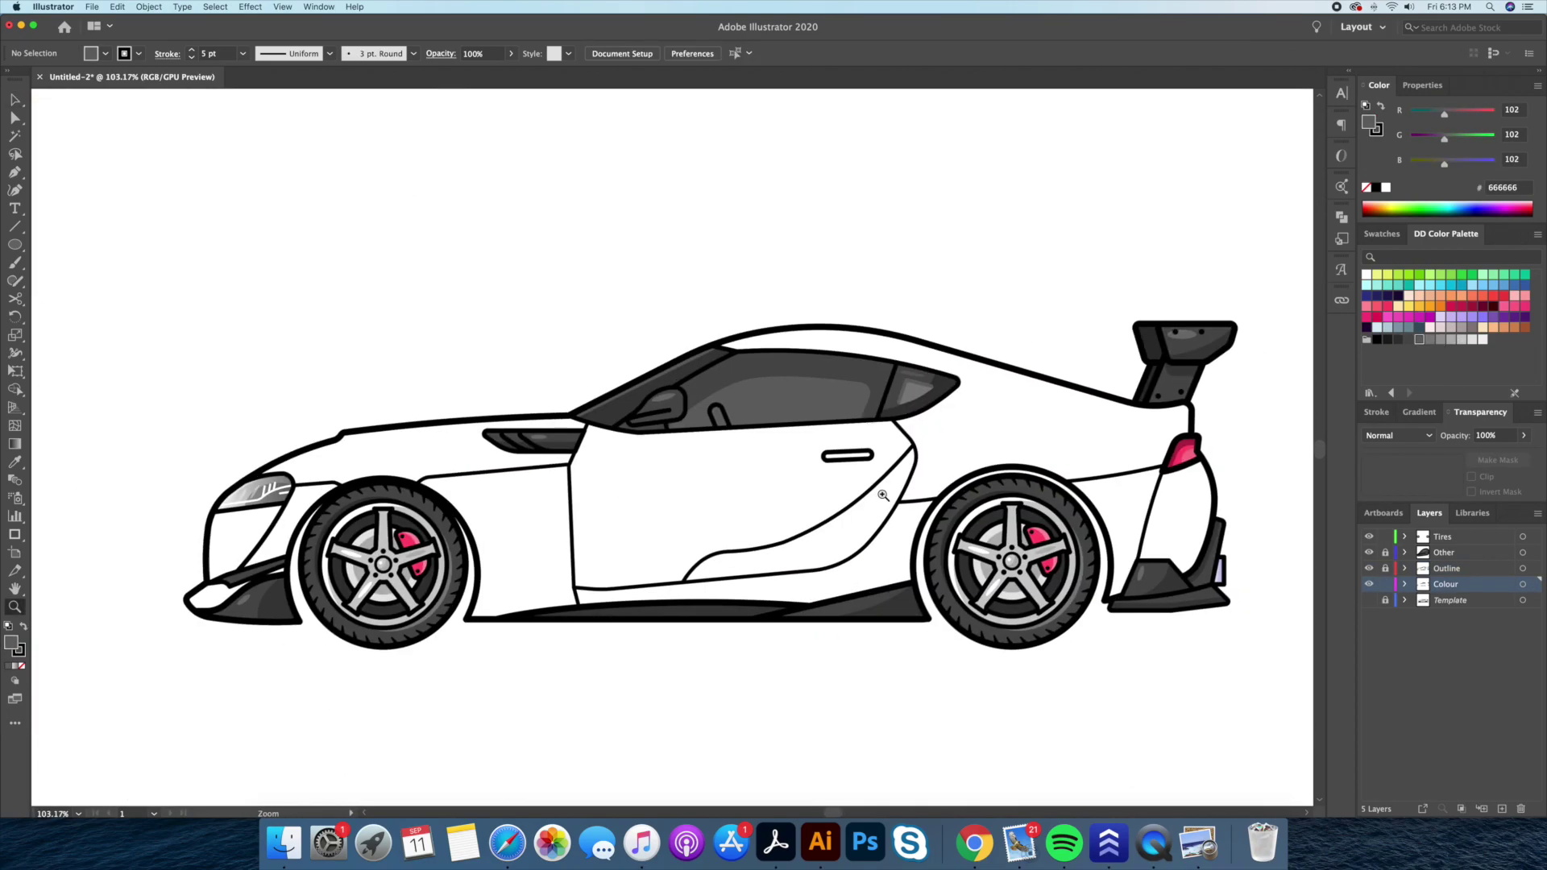
pyautogui.press('z')
# Add faint 20% white reflection streaks across the window glass
pyautogui.moveTo(583, 490); pyautogui.dragTo(584, 489)
pyautogui.press('v')
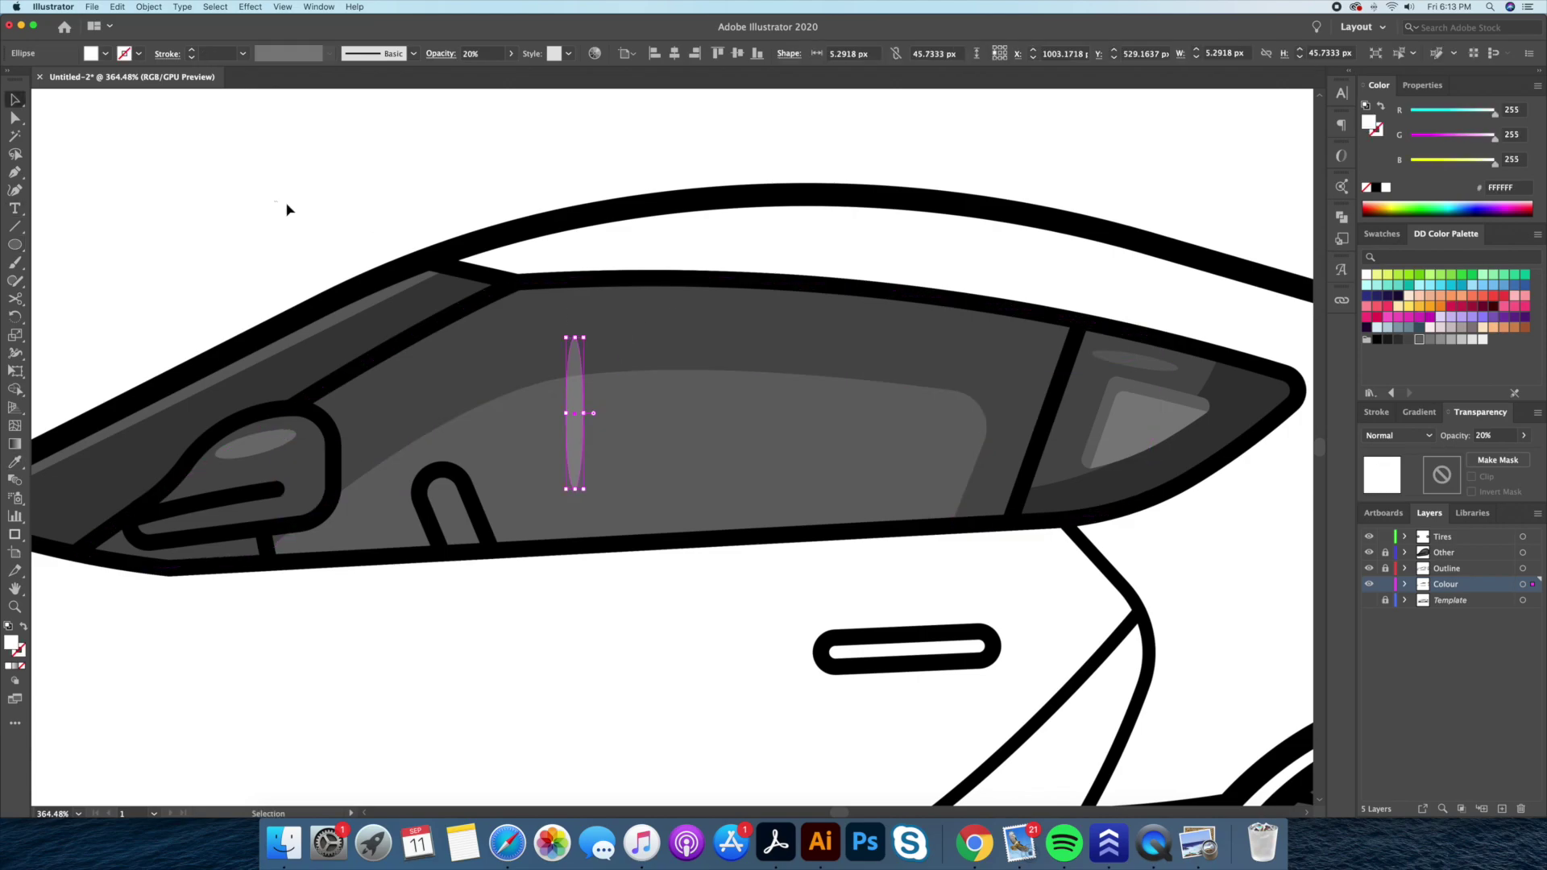
pyautogui.moveTo(602, 399); pyautogui.dragTo(736, 401)
pyautogui.click(466, 191)
pyautogui.scroll(-2, 810, 282)
pyautogui.hotkey('ctrl', 'z')
pyautogui.moveTo(758, 294); pyautogui.dragTo(866, 300)
pyautogui.click(487, 202)
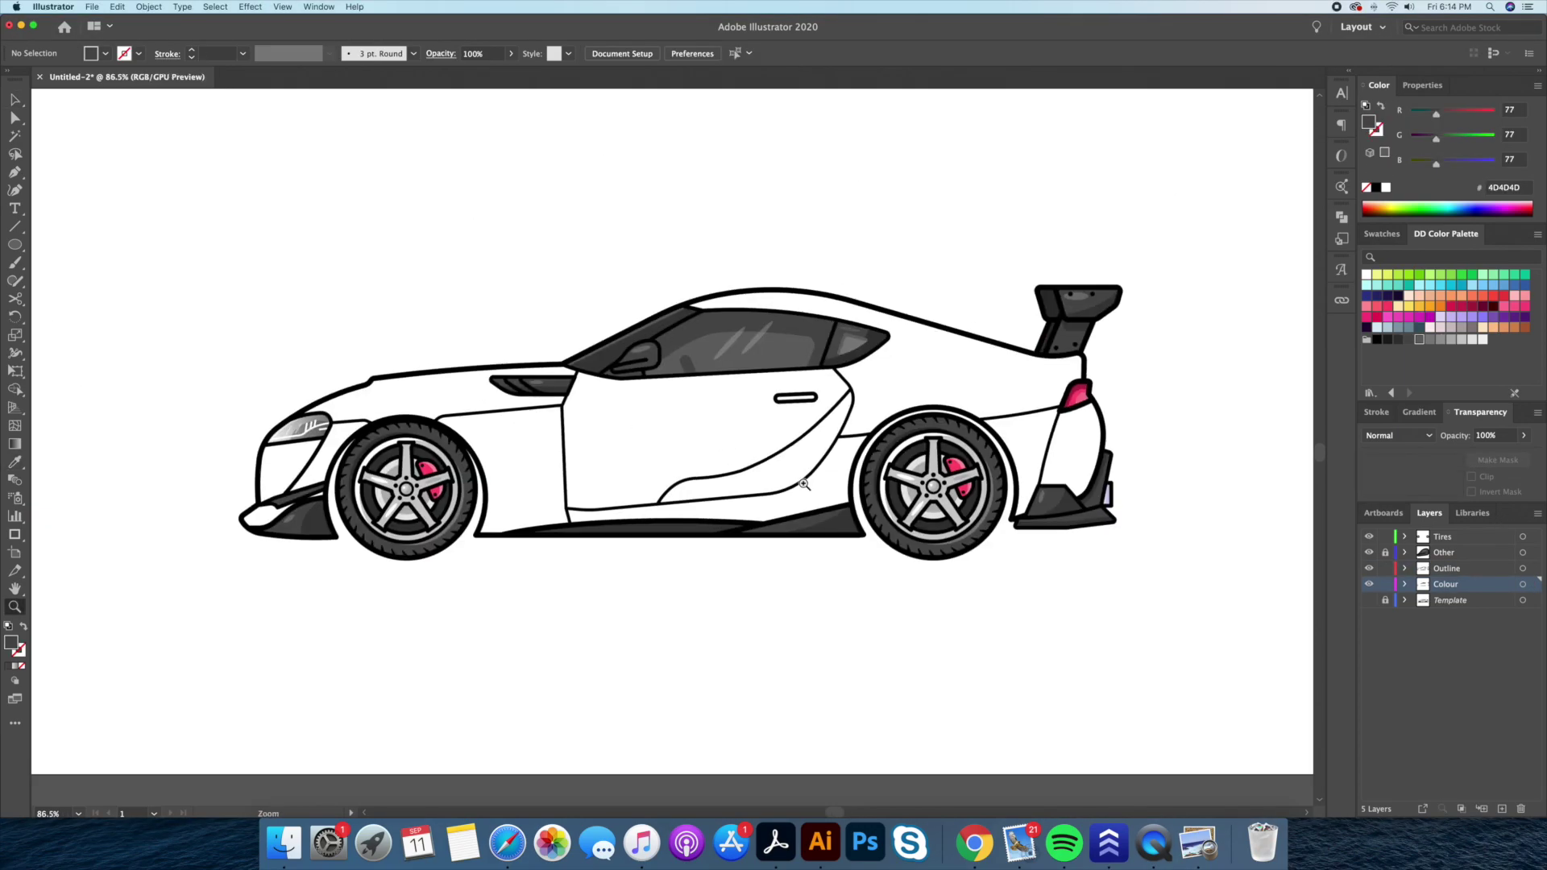
# Fill the car body light grey E6E6E6 and send it to the back
pyautogui.hotkey('shift', 'x')
pyautogui.click(1515, 327)
pyautogui.click(1472, 339)
pyautogui.rightClick(1049, 407)
pyautogui.click(1204, 632)
pyautogui.click(625, 444)
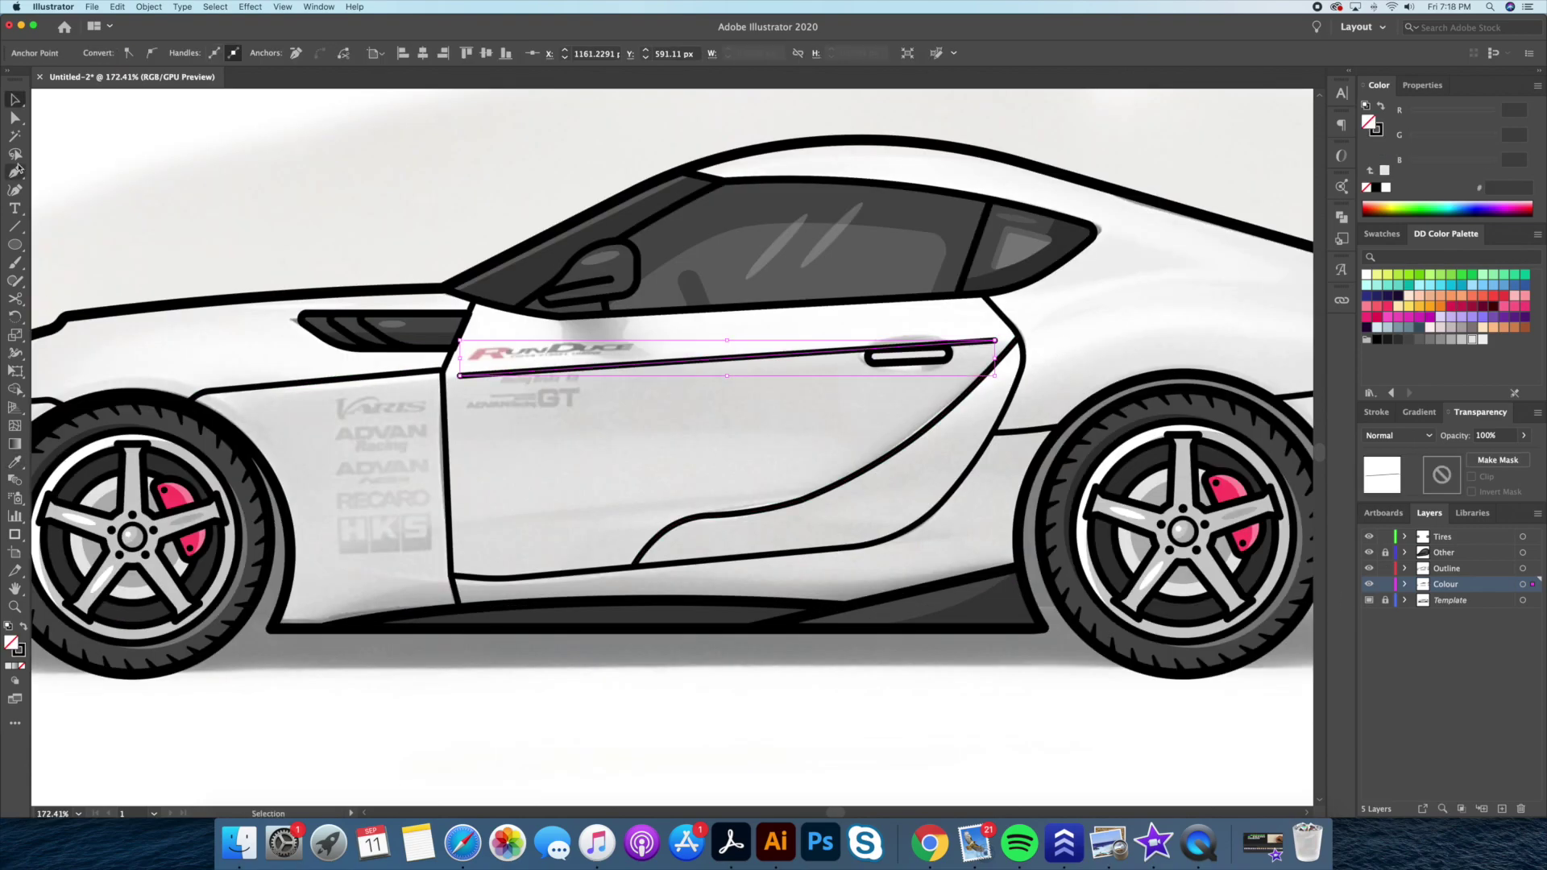
# Curve the door stripe, thicken it to 10 pt, outline it and recolour it as a light highlight
pyautogui.click(15, 190)
pyautogui.click(709, 356)
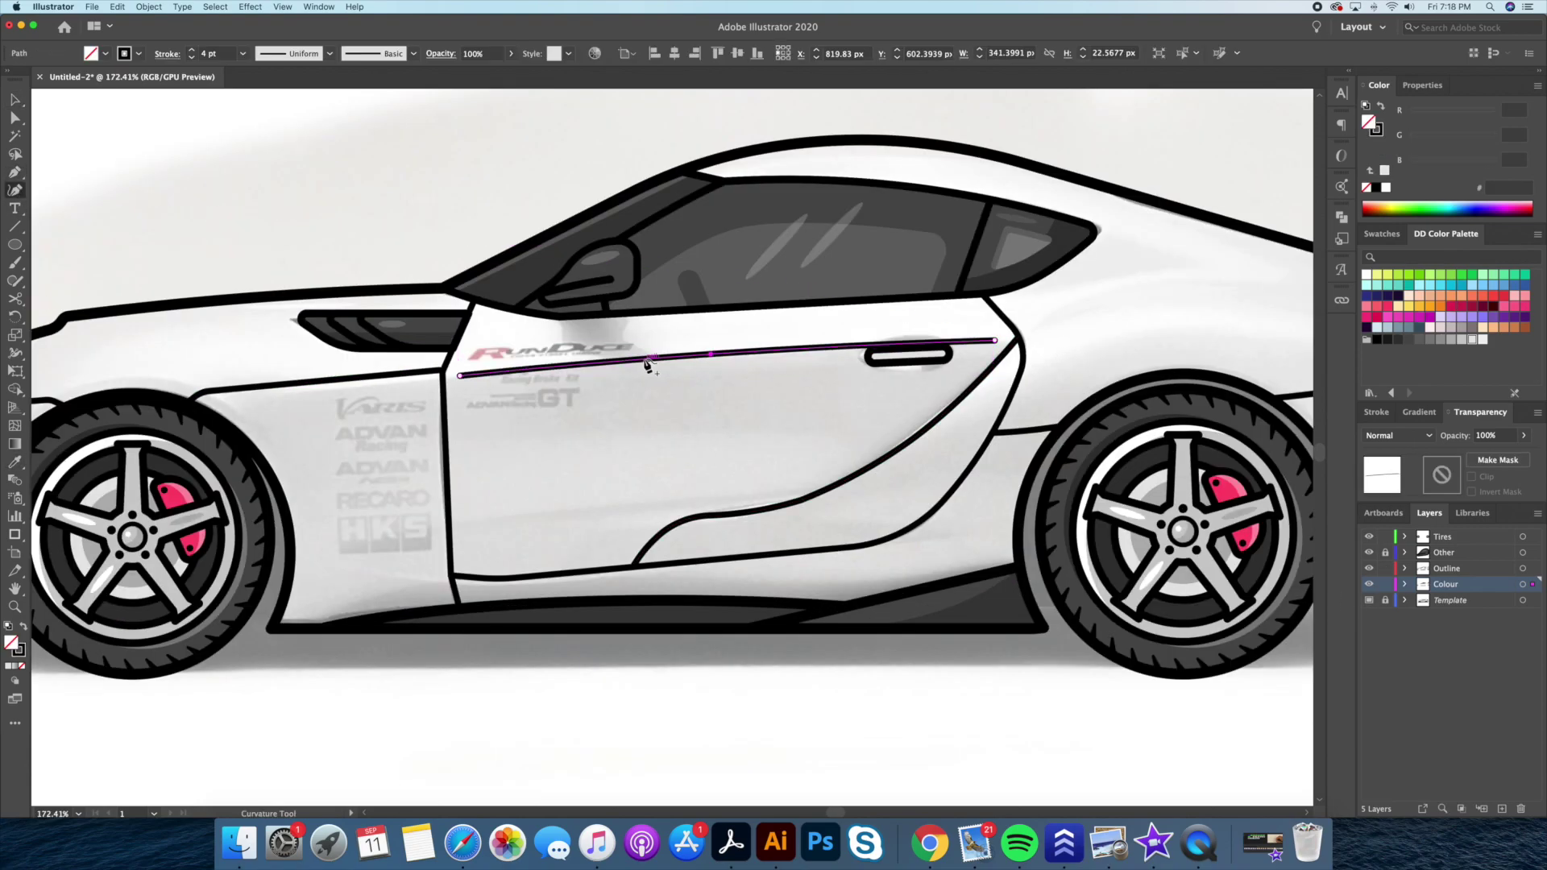
pyautogui.click(1376, 412)
pyautogui.click(1420, 435)
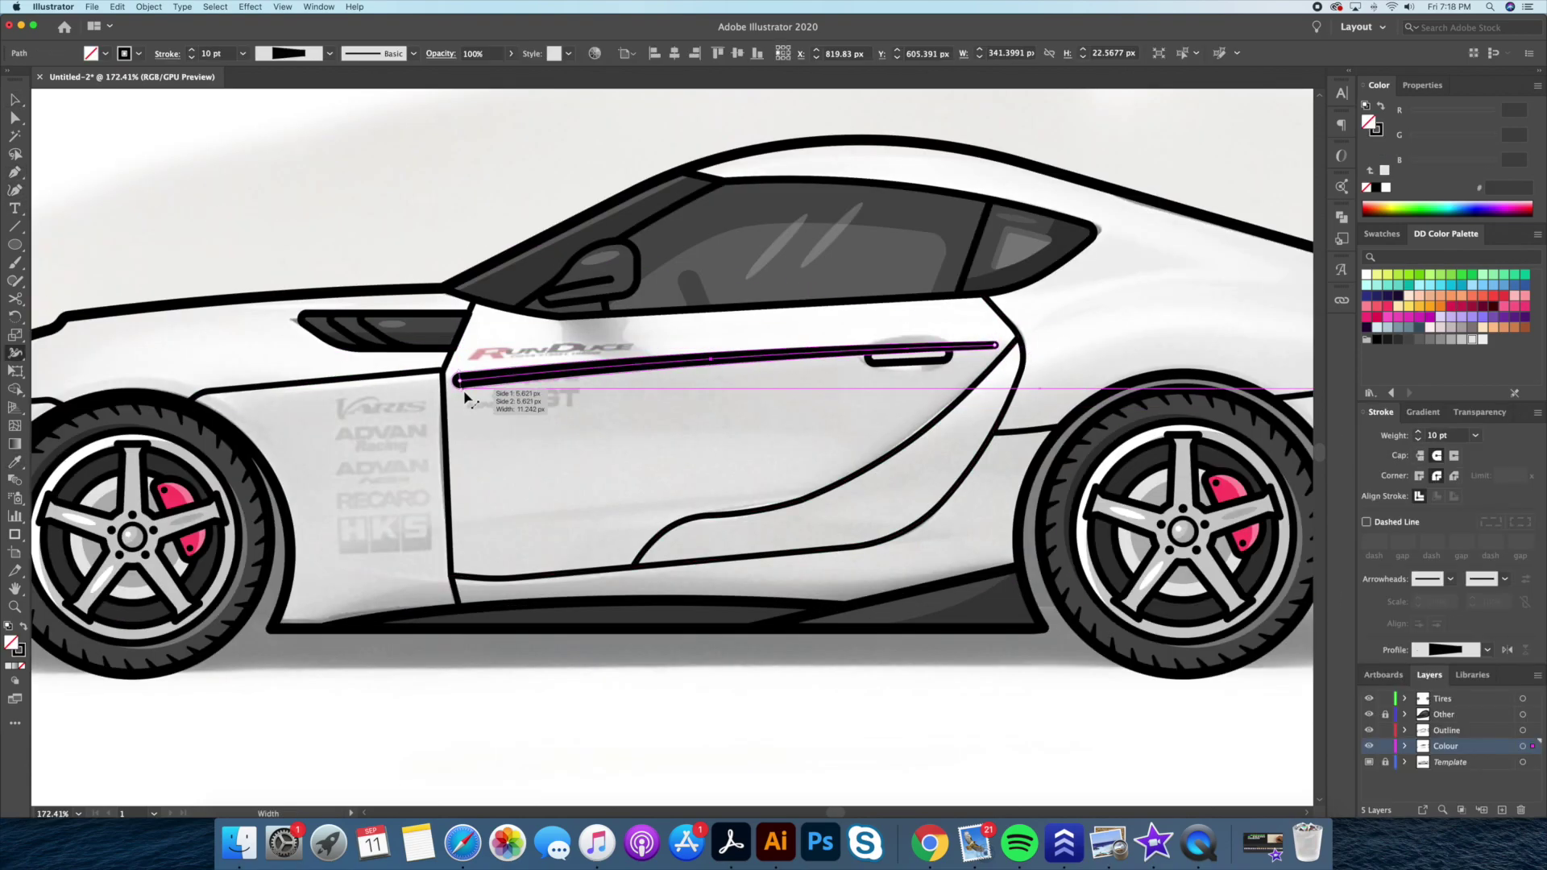
pyautogui.press('v')
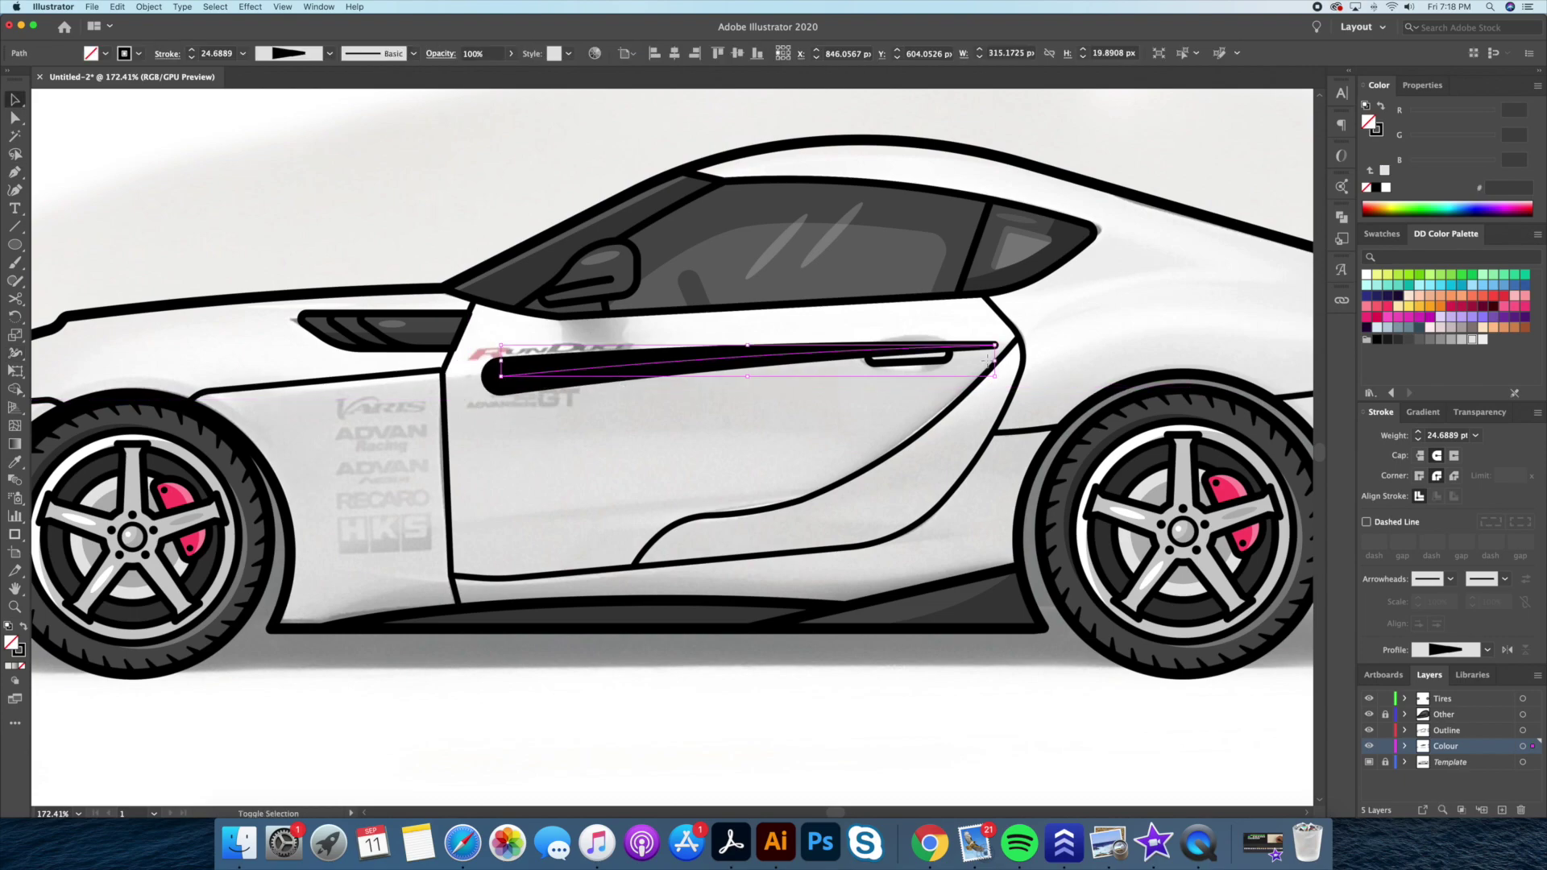
pyautogui.click(149, 7)
pyautogui.click(323, 310)
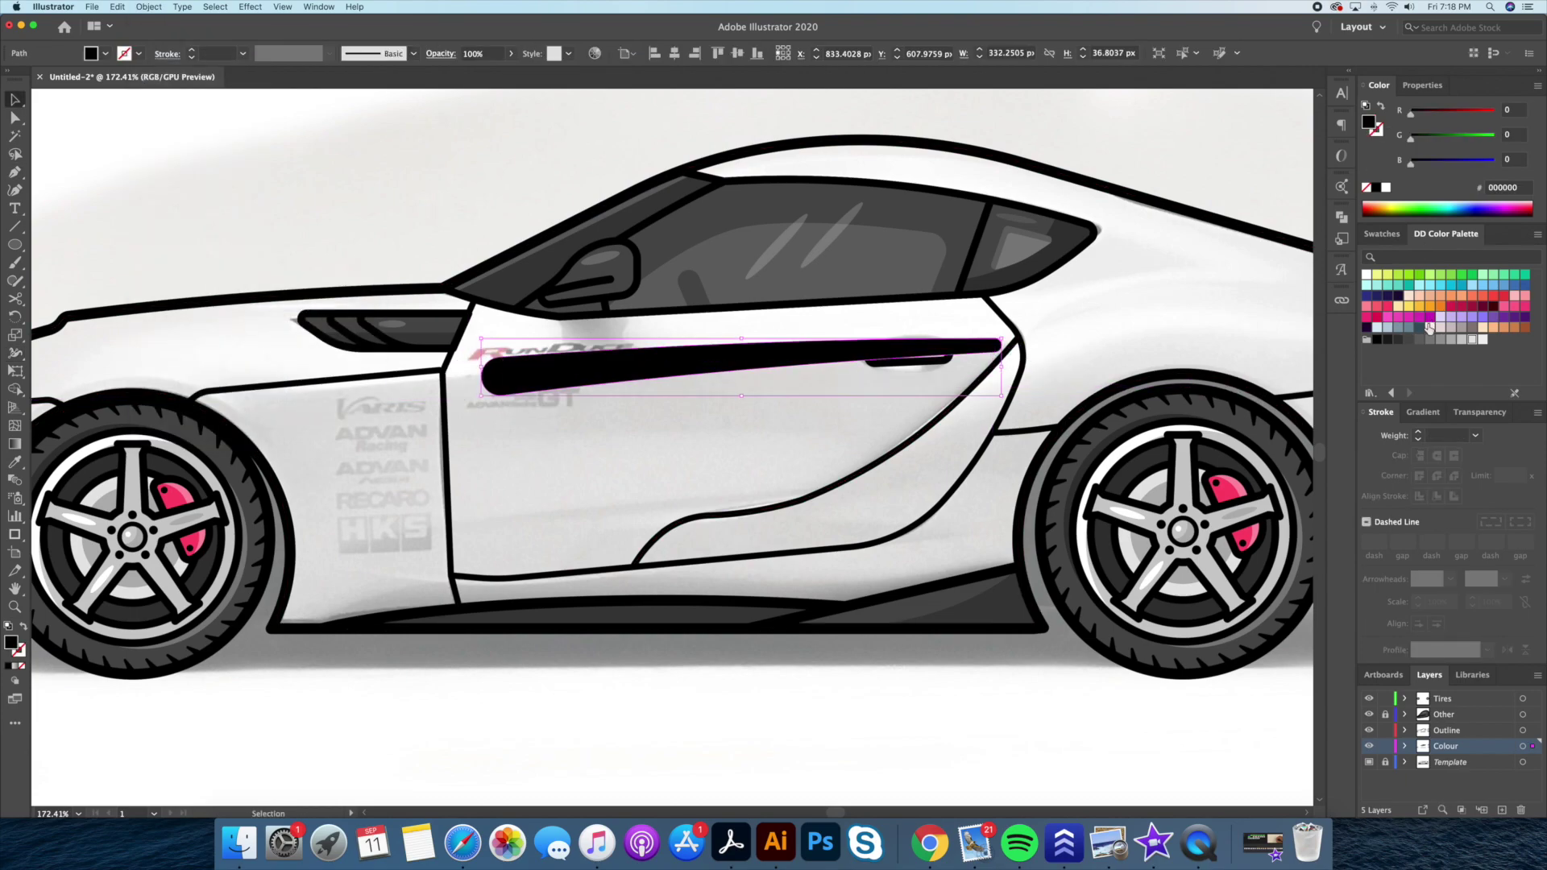
pyautogui.click(1420, 286)
# Draw a dark arch shape over the rear wheel and send it behind the wheel
pyautogui.moveTo(960, 656); pyautogui.dragTo(656, 644)
pyautogui.moveTo(344, 436); pyautogui.dragTo(586, 425)
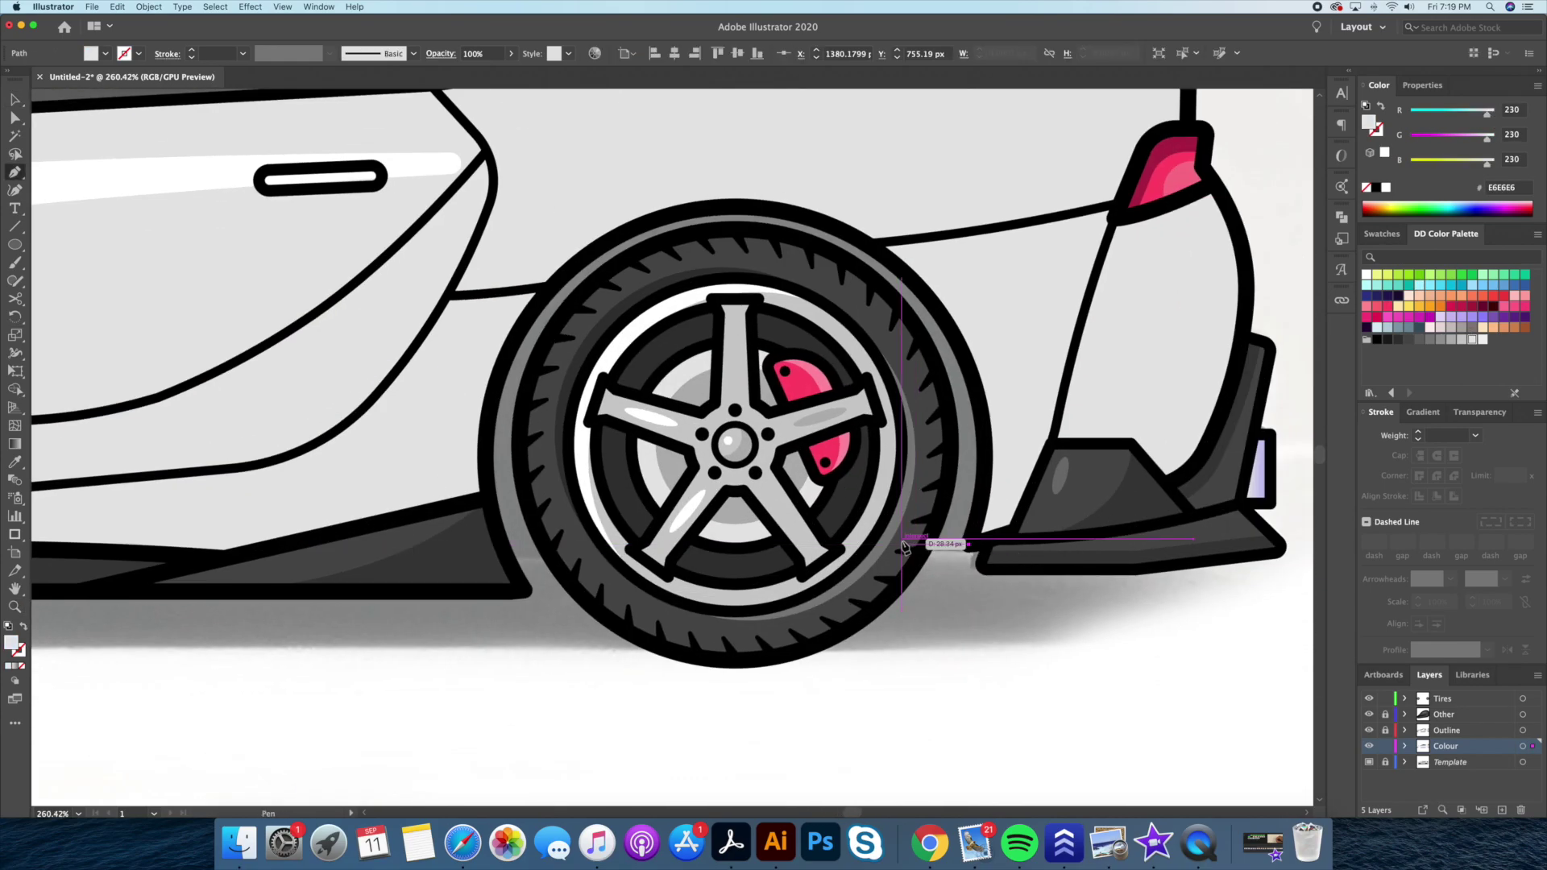
pyautogui.click(903, 545)
pyautogui.moveTo(734, 200); pyautogui.dragTo(793, 199)
pyautogui.click(967, 545)
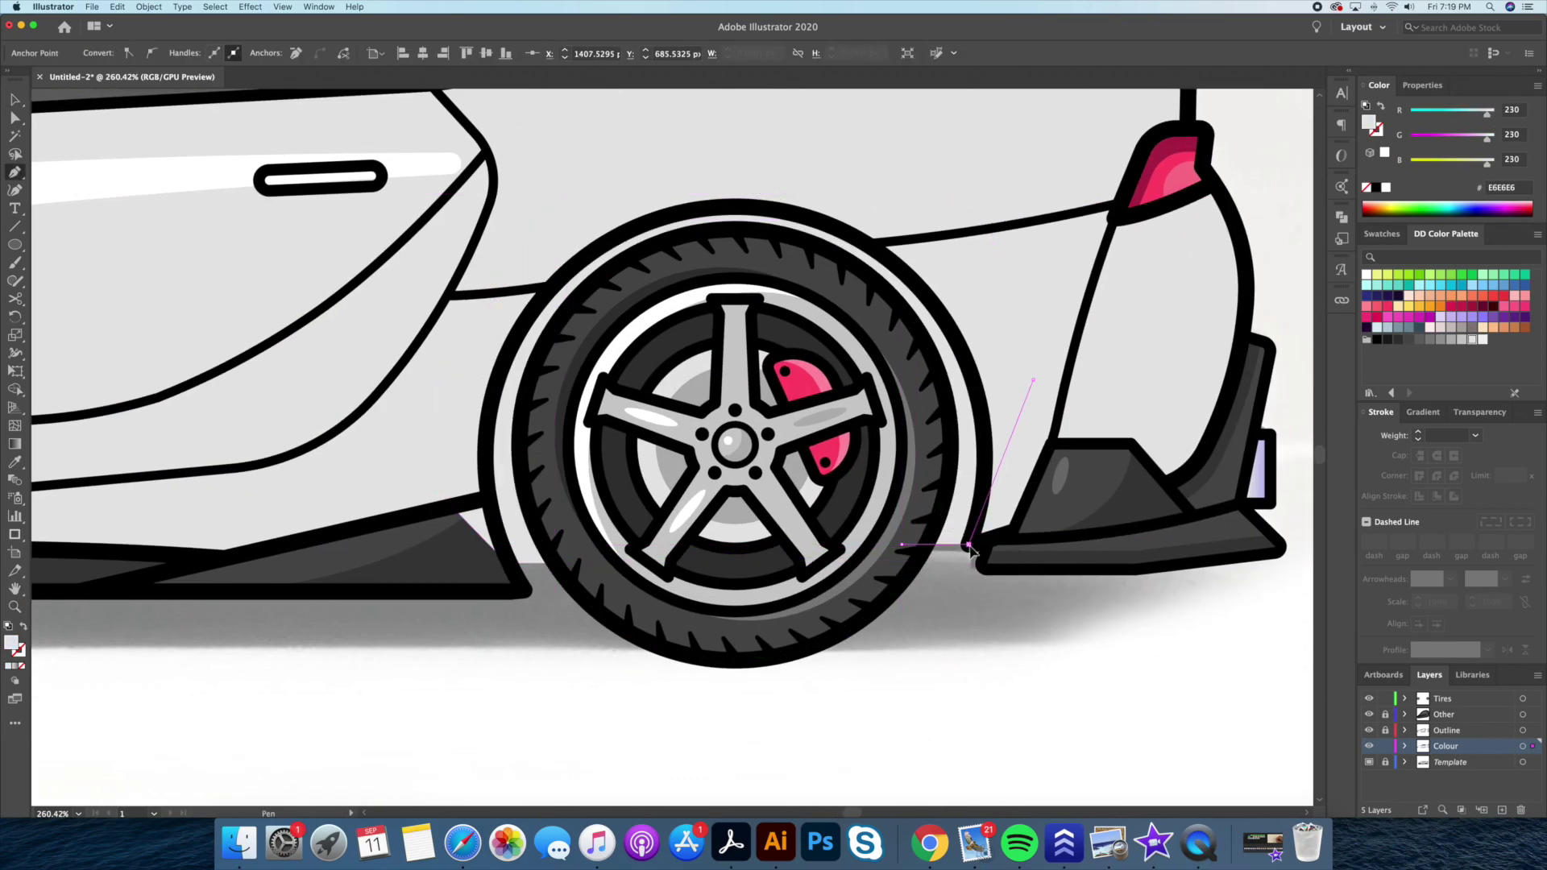
pyautogui.click(985, 499)
pyautogui.rightClick(983, 346)
pyautogui.click(1039, 552)
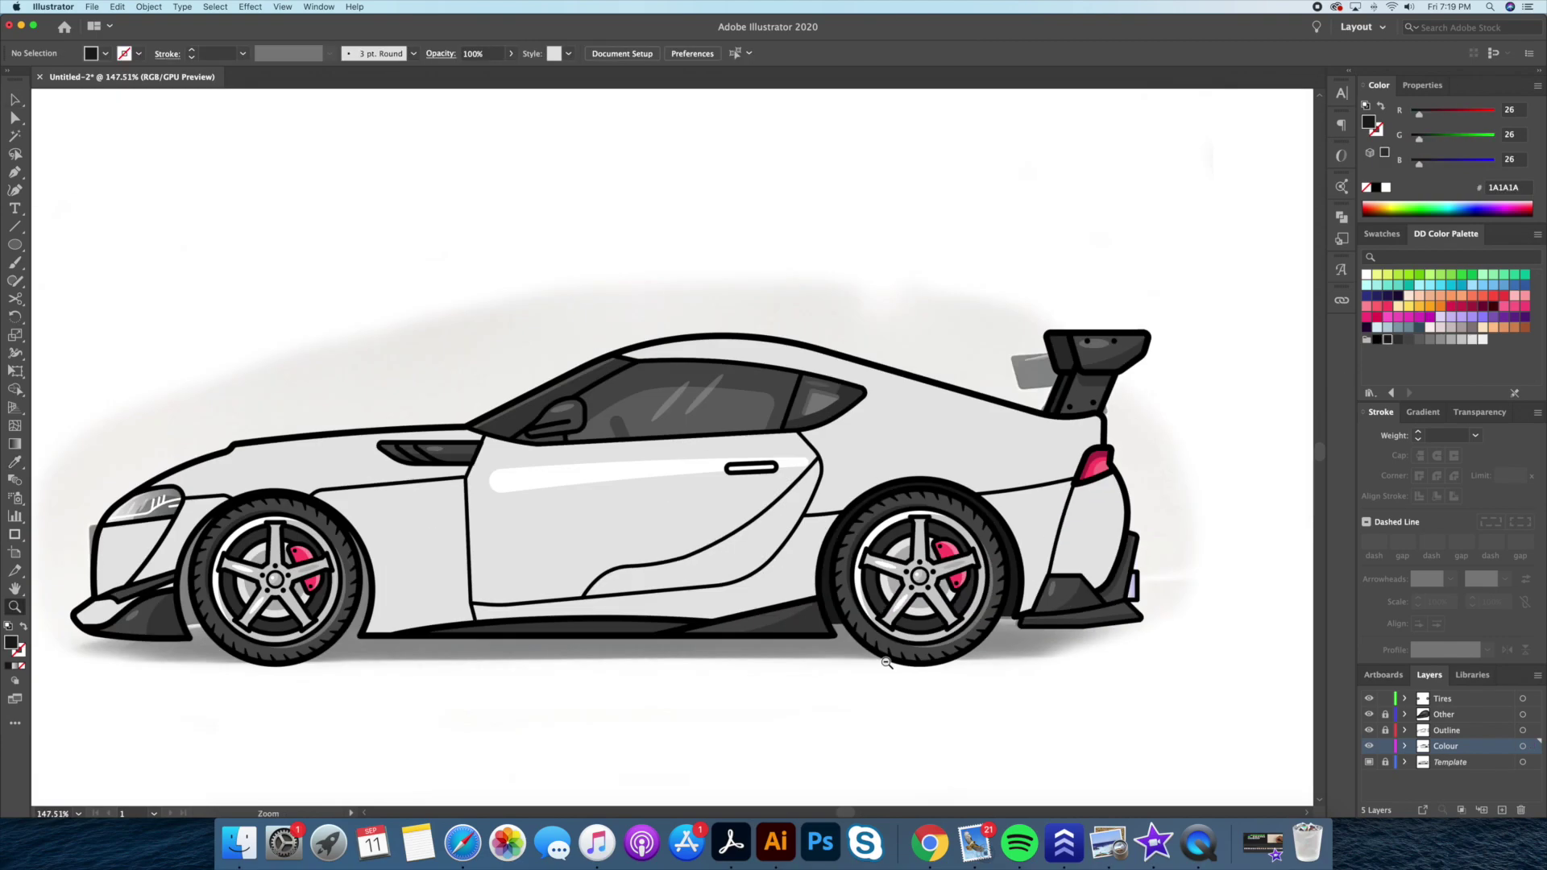
# Draw the front wheel arch, make it a compound path and send it behind the wheel
pyautogui.press('super+0')
pyautogui.moveTo(479, 490)
pyautogui.mouseDown()
pyautogui.moveTo(564, 489)
pyautogui.moveTo(548, 508)
pyautogui.mouseUp()
pyautogui.press('p')
pyautogui.click(806, 550)
pyautogui.press('v')
pyautogui.rightClick(807, 263)
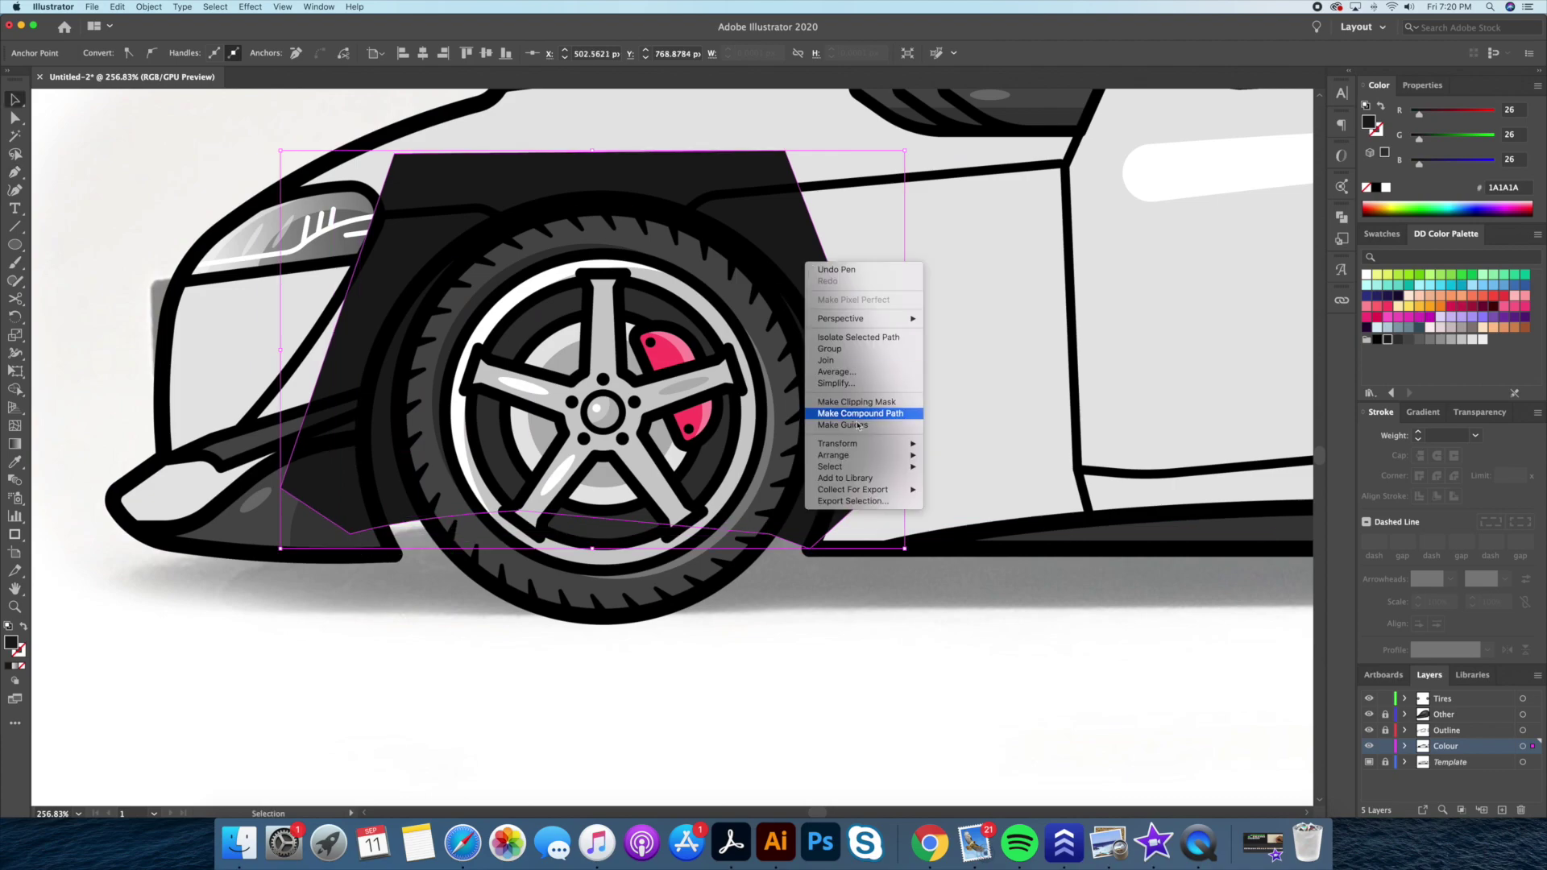
pyautogui.click(962, 489)
pyautogui.press('z')
pyautogui.moveTo(839, 656); pyautogui.dragTo(642, 646)
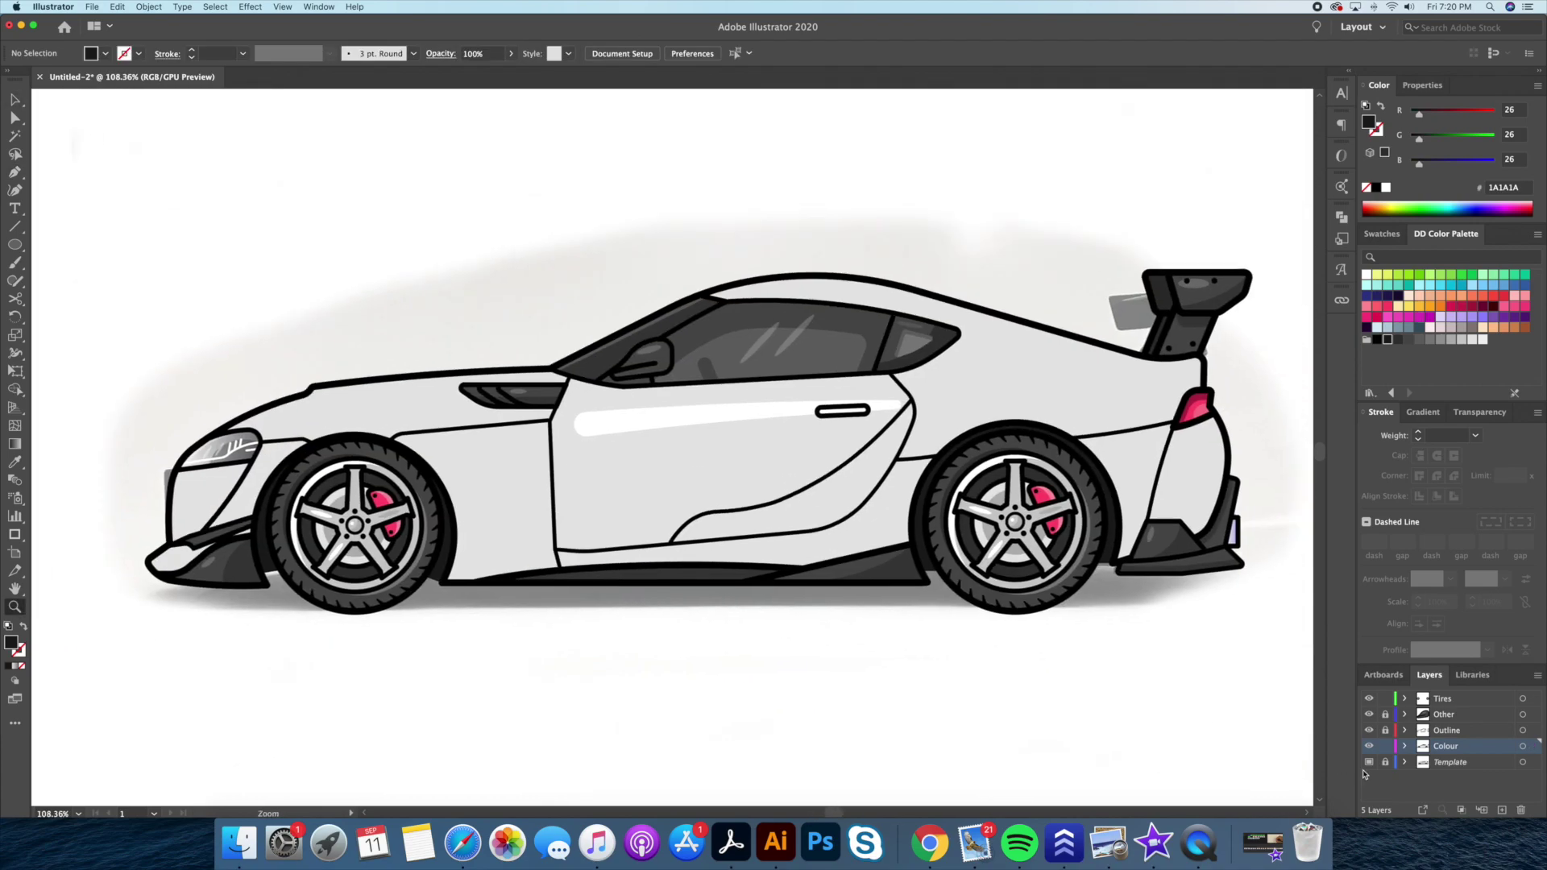
# Give the car body an angled light-grey-to-white gradient fill
pyautogui.press('v')
pyautogui.click(851, 492)
pyautogui.press('.')
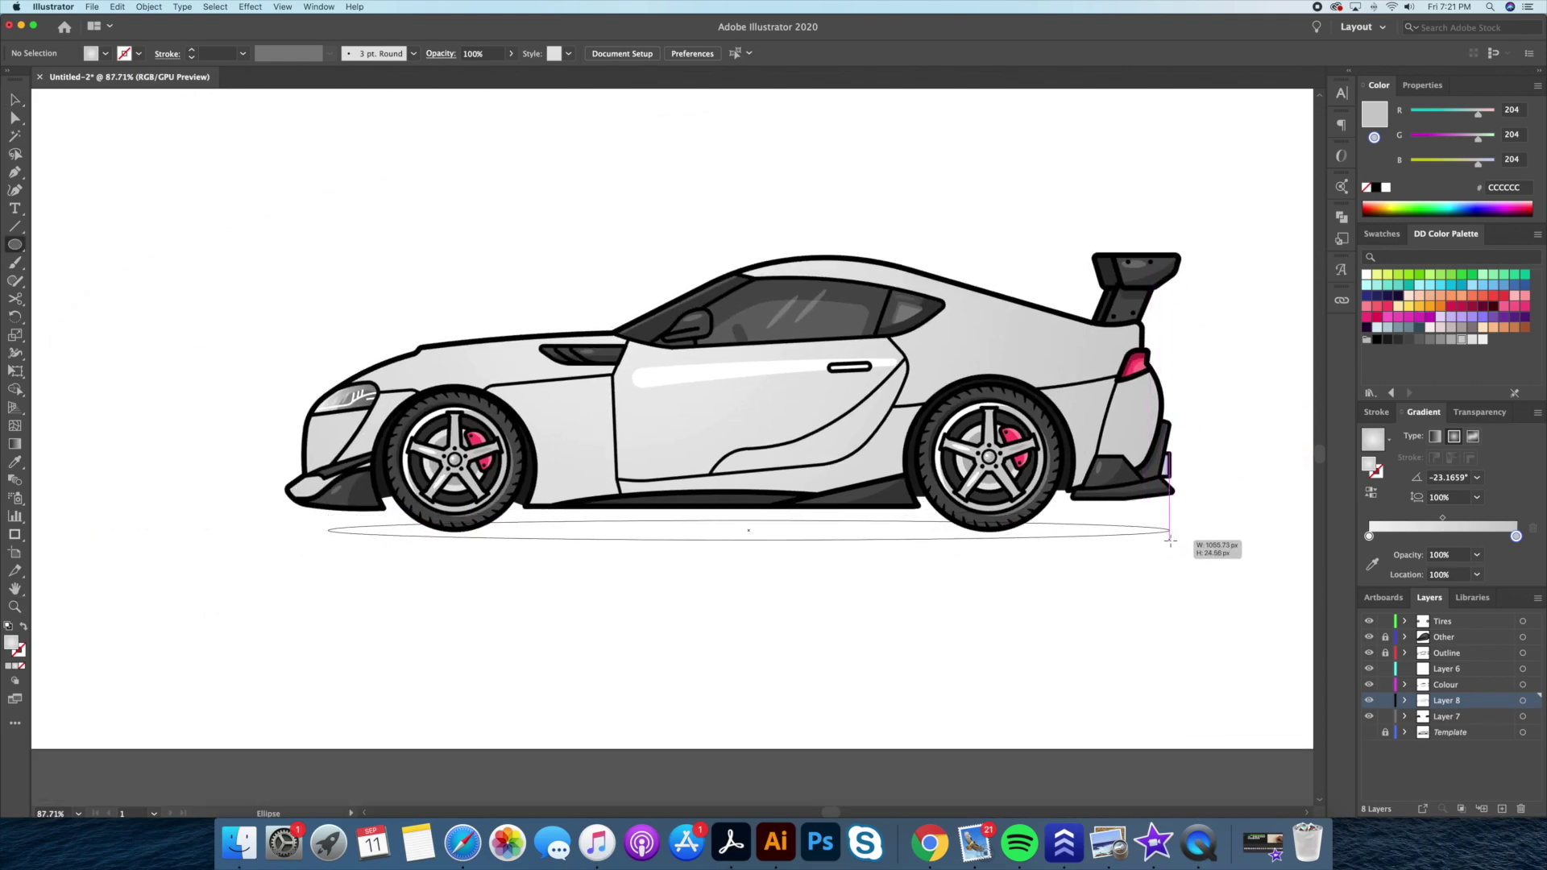
# Draw a dark ground-shadow ellipse under the car, undoing a trial white ellipse
pyautogui.moveTo(1170, 540); pyautogui.dragTo(1170, 540)
pyautogui.press('v')
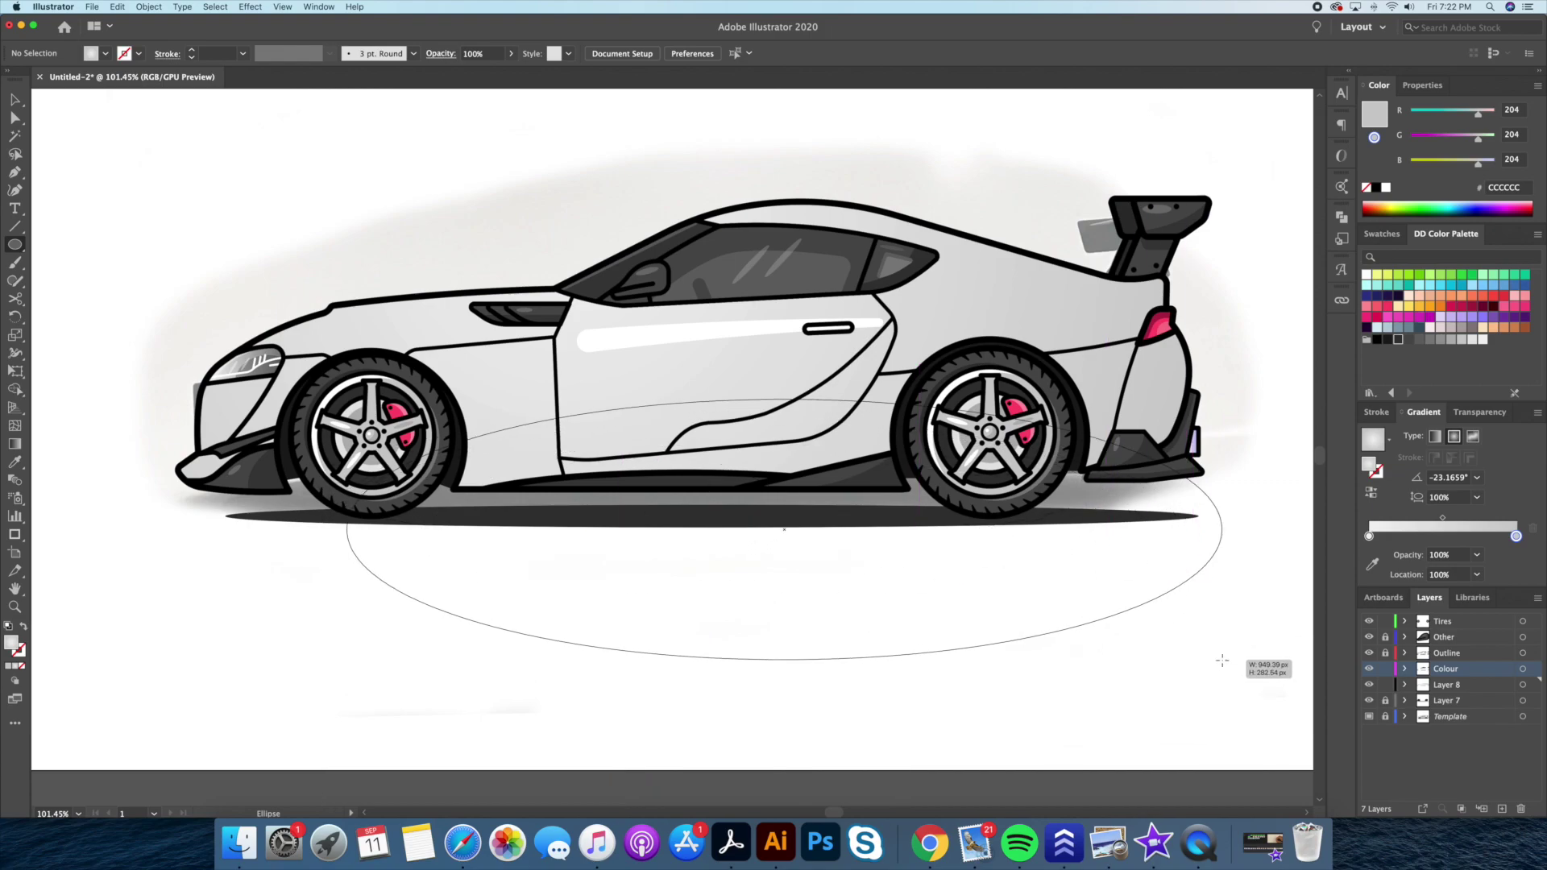
pyautogui.moveTo(1222, 661); pyautogui.dragTo(1222, 661)
pyautogui.press('v')
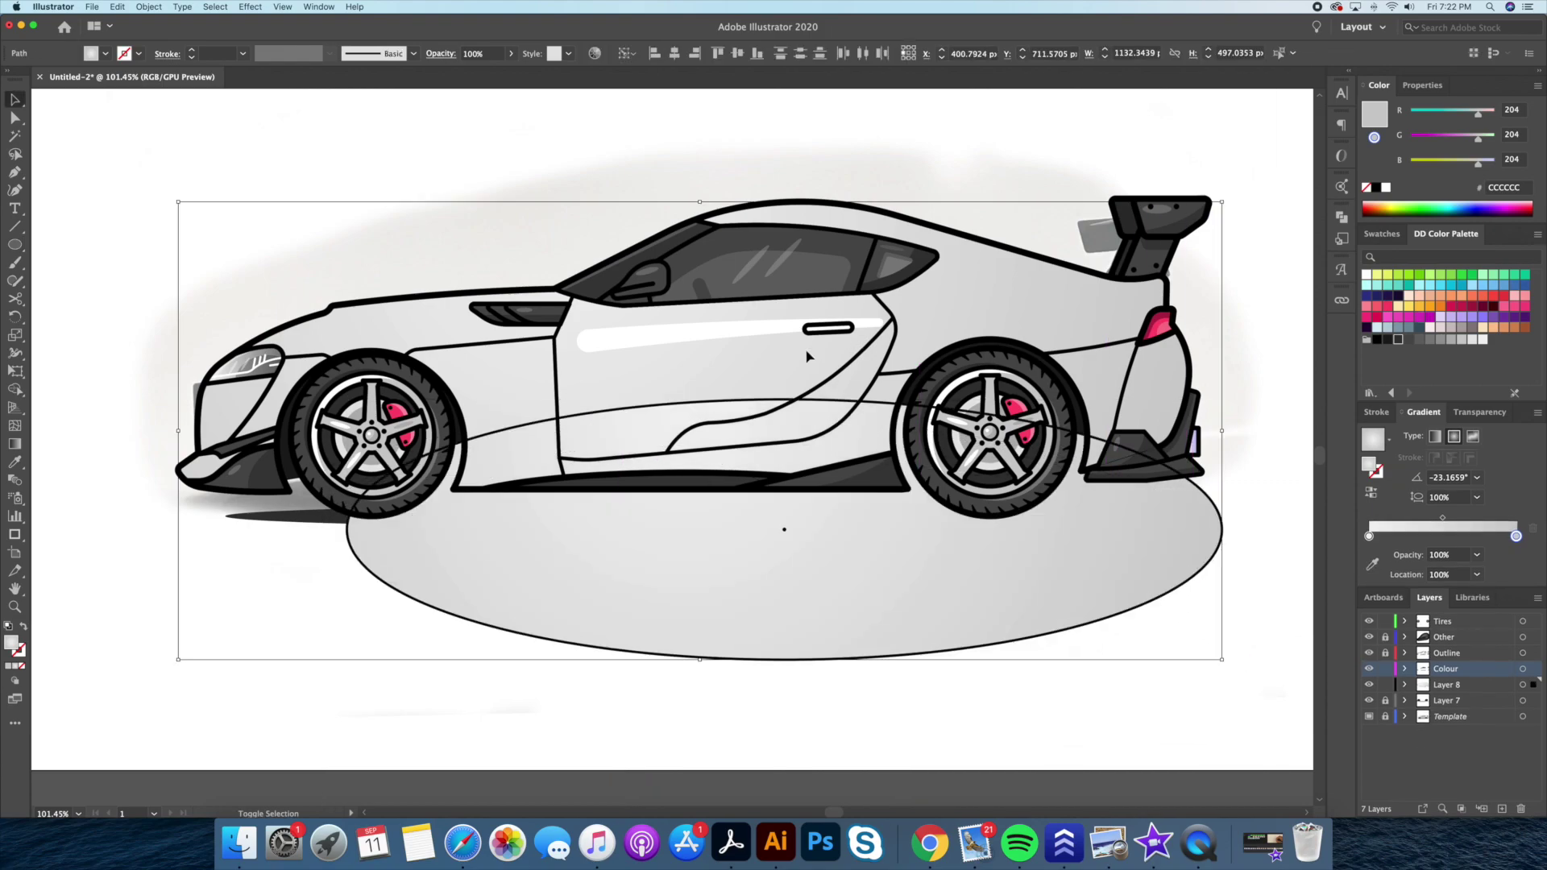
pyautogui.click(383, 606)
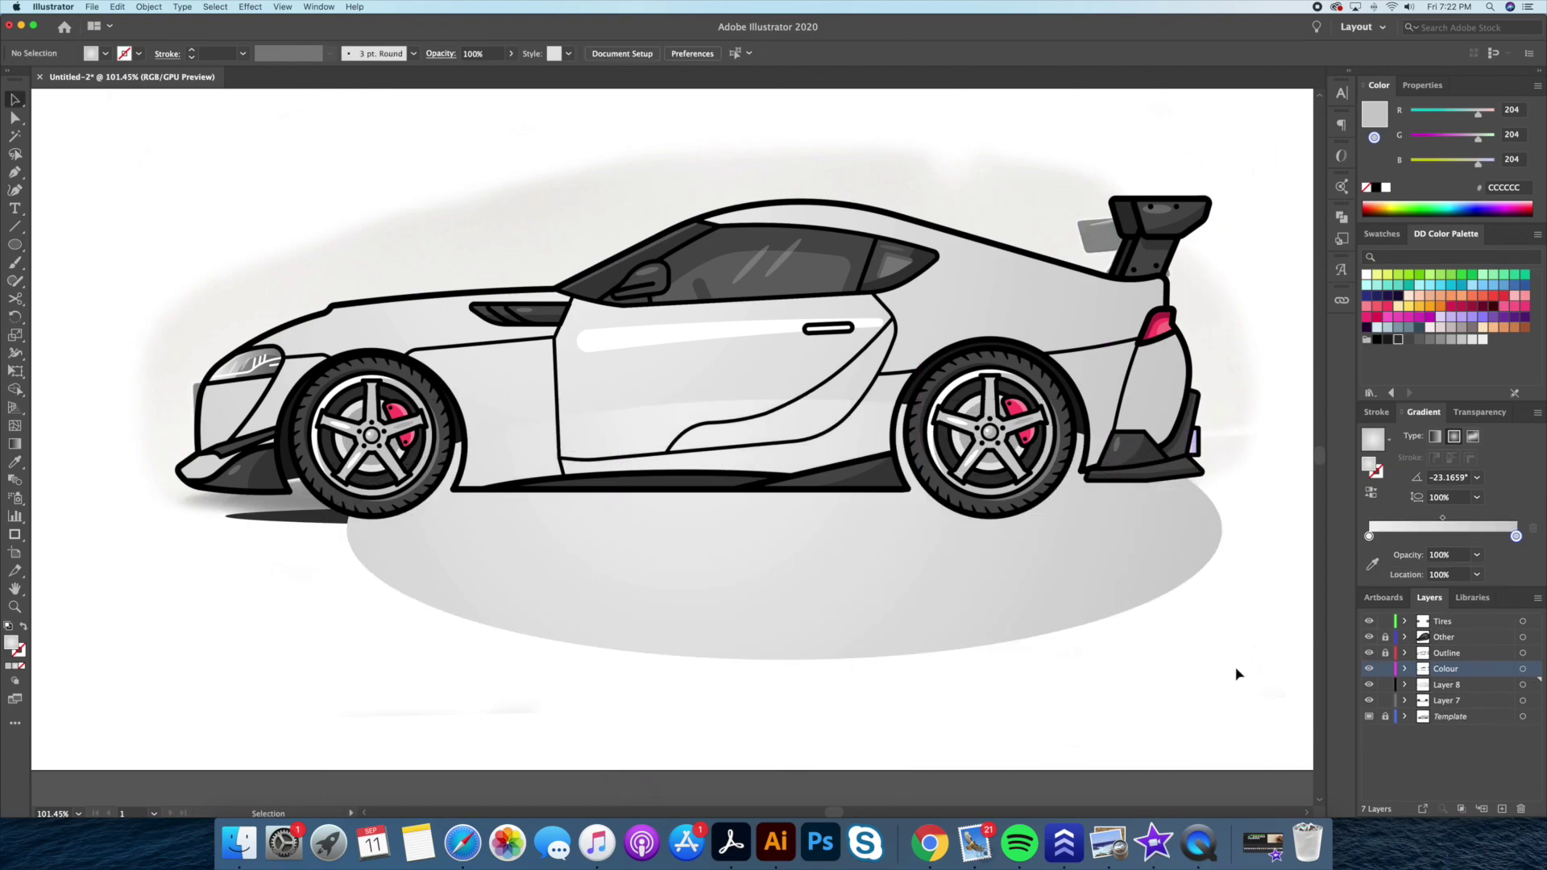
pyautogui.press(',')
pyautogui.hotkey('ctrl', 'z')
pyautogui.hotkey('ctrl', 'z')
pyautogui.hotkey('ctrl', 'z')
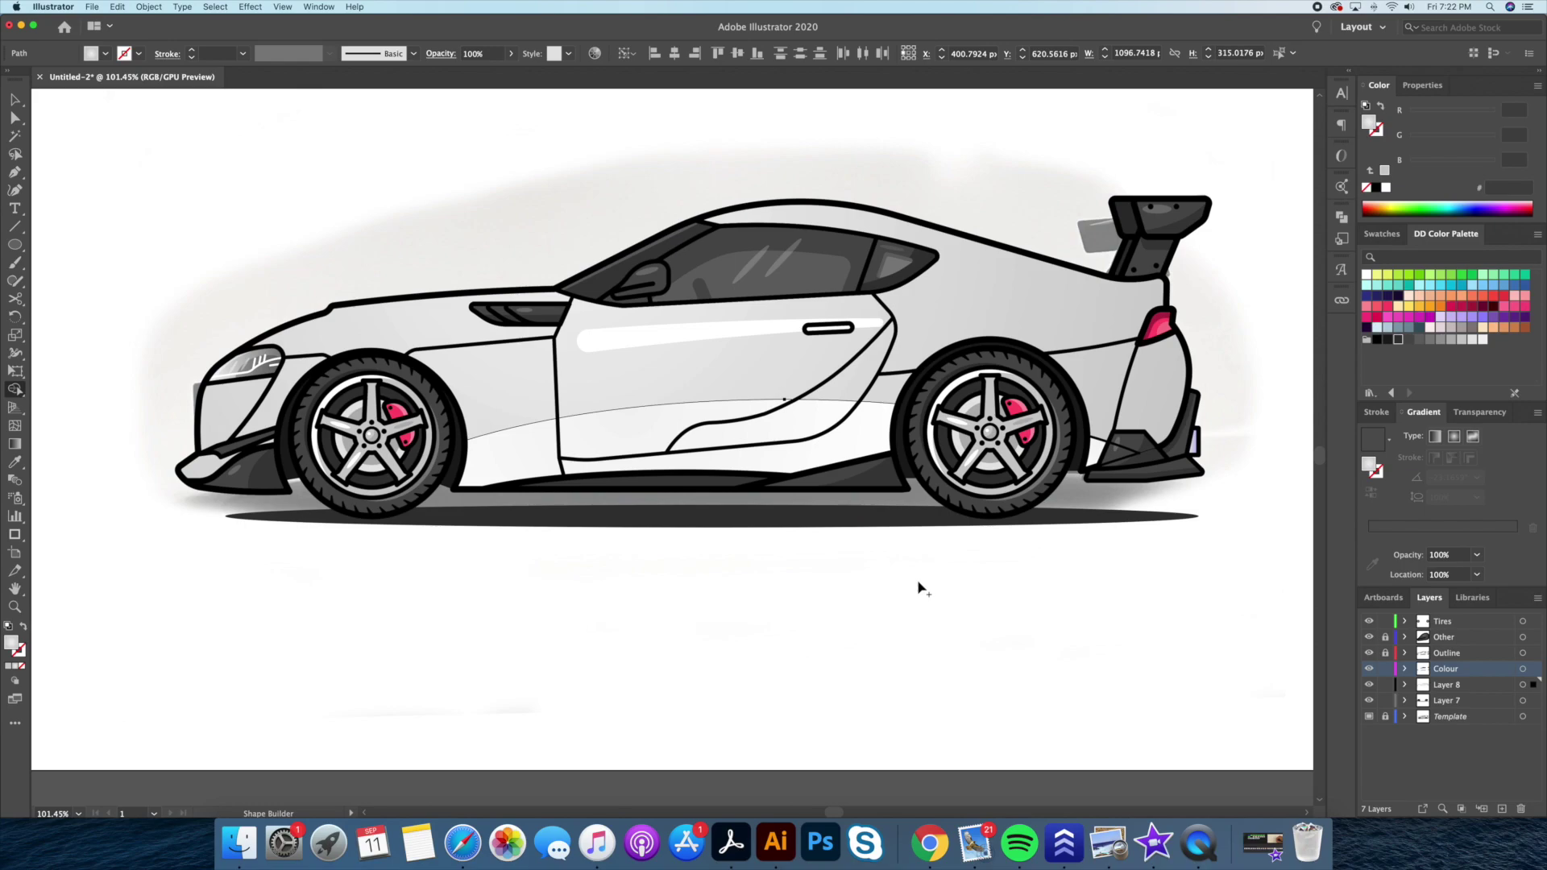
pyautogui.hotkey('ctrl', 'z')
# Set the lower door shading to 10% opacity
pyautogui.click(1481, 411)
pyautogui.write('10')
pyautogui.click(1295, 656)
# Zoom in and draw a circle around the rear wheel
pyautogui.press('z')
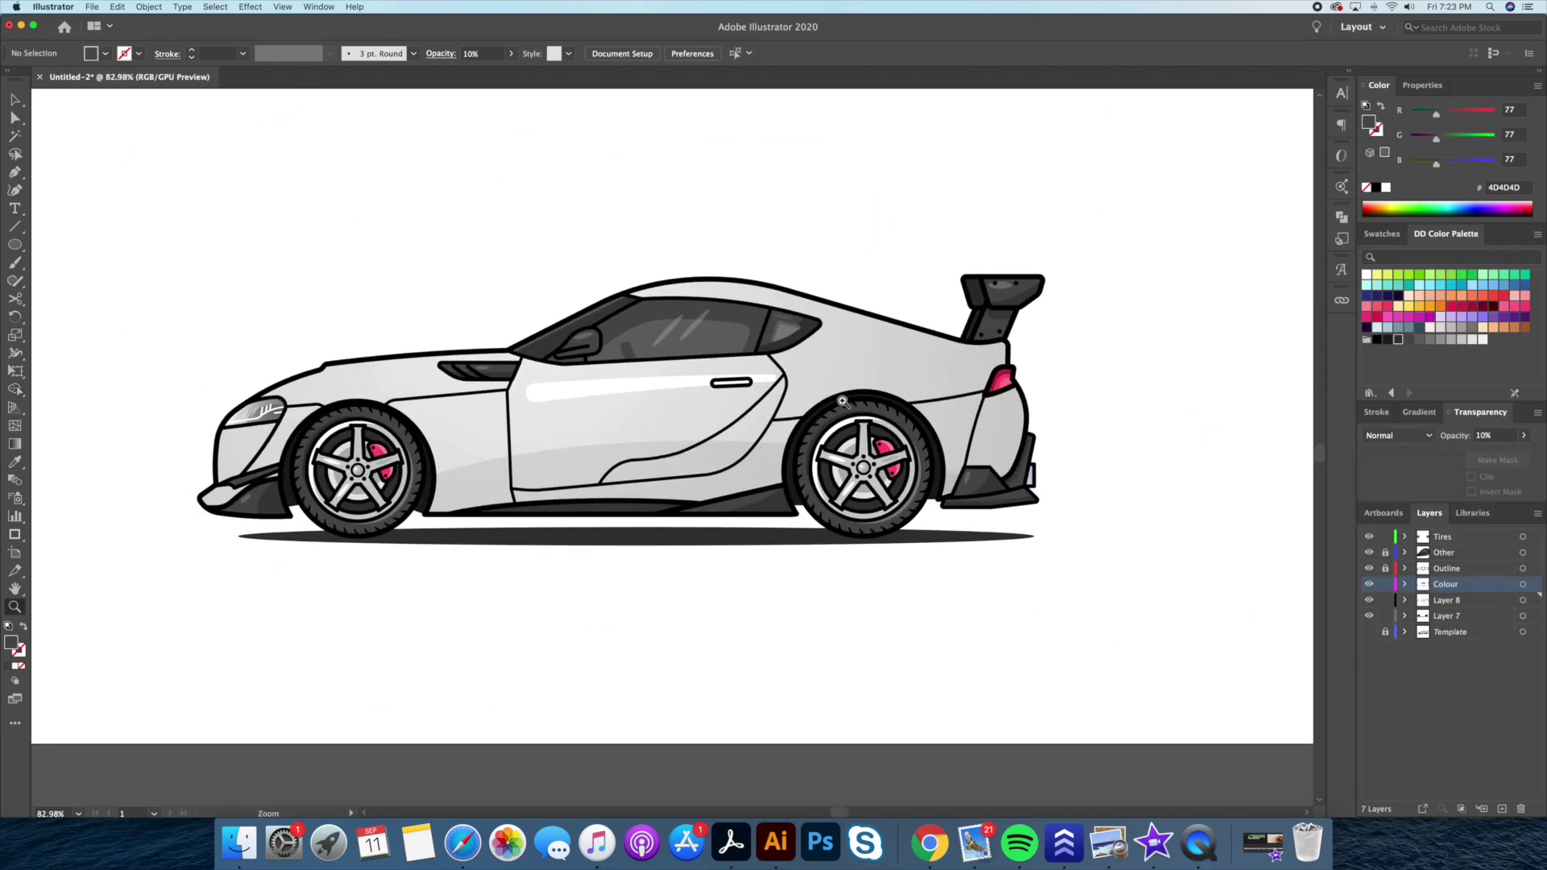
pyautogui.moveTo(1009, 608); pyautogui.dragTo(50, 269)
pyautogui.moveTo(1020, 564); pyautogui.dragTo(1014, 564)
pyautogui.press('v')
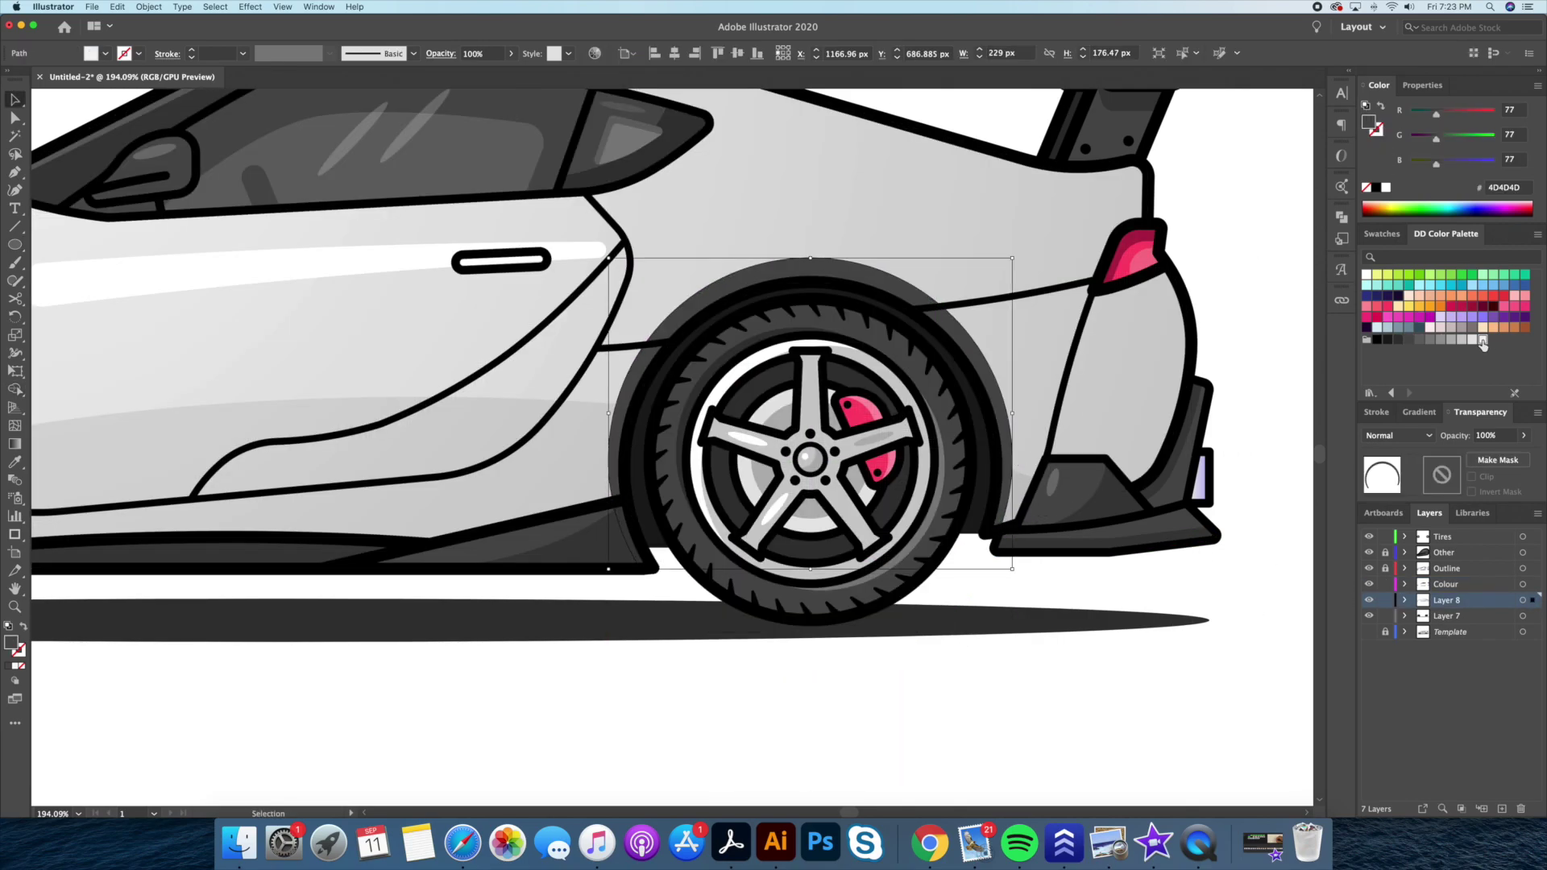
# Give the rear arch circle a light F2F2F2 fill with lowered opacity
pyautogui.click(1482, 340)
pyautogui.click(1523, 435)
pyautogui.moveTo(1531, 455); pyautogui.dragTo(1485, 456)
pyautogui.press('super+0')
pyautogui.click(849, 629)
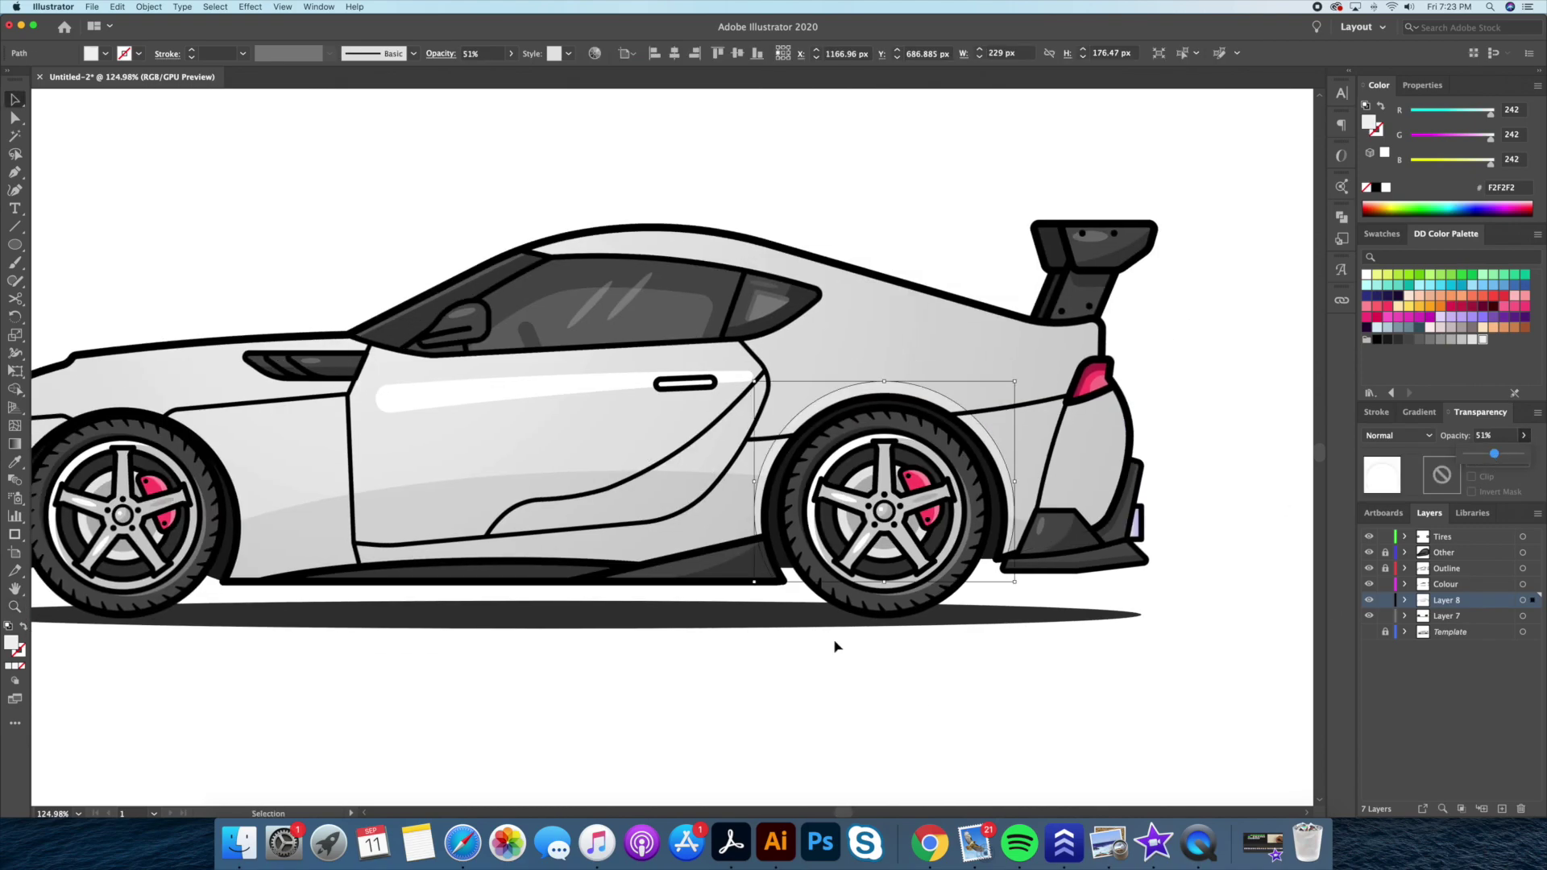
# Draw a light circle around the front wheel and send it behind the car body
pyautogui.scroll(5, 568, 467)
pyautogui.press('l')
pyautogui.moveTo(808, 553); pyautogui.dragTo(809, 553)
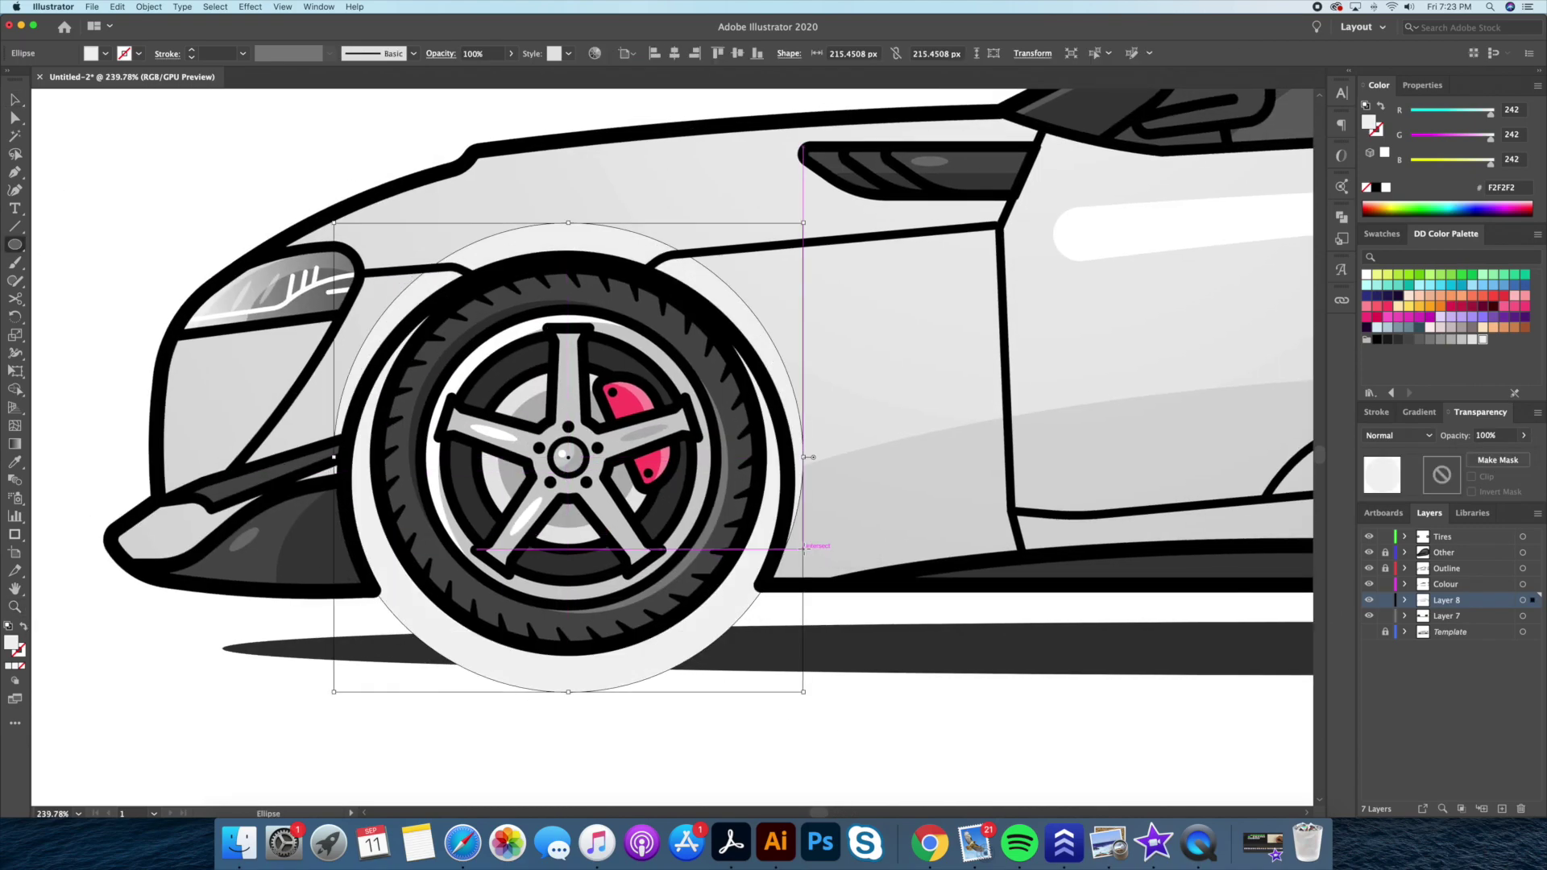
pyautogui.press('super+shift+bracketleft')
pyautogui.scroll(-3, 776, 410)
# Trim the front wheel arch pieces together with Shape Builder inside the car body group
pyautogui.click(552, 344)
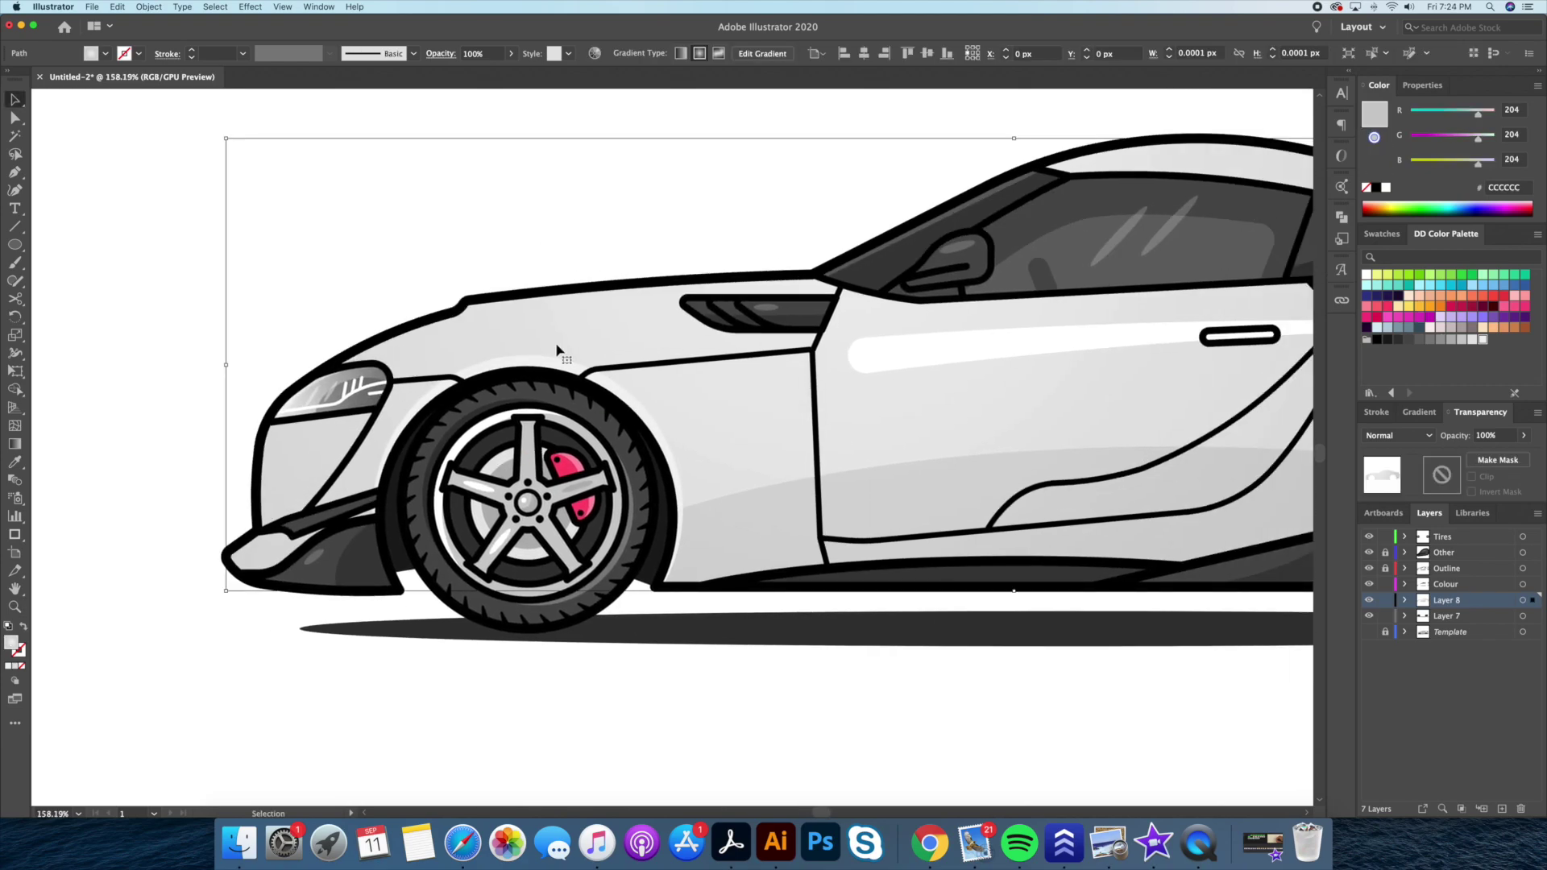
pyautogui.doubleClick(553, 345)
pyautogui.press('super+a')
pyautogui.hotkey('shift', 'm')
pyautogui.moveTo(470, 477); pyautogui.dragTo(708, 580)
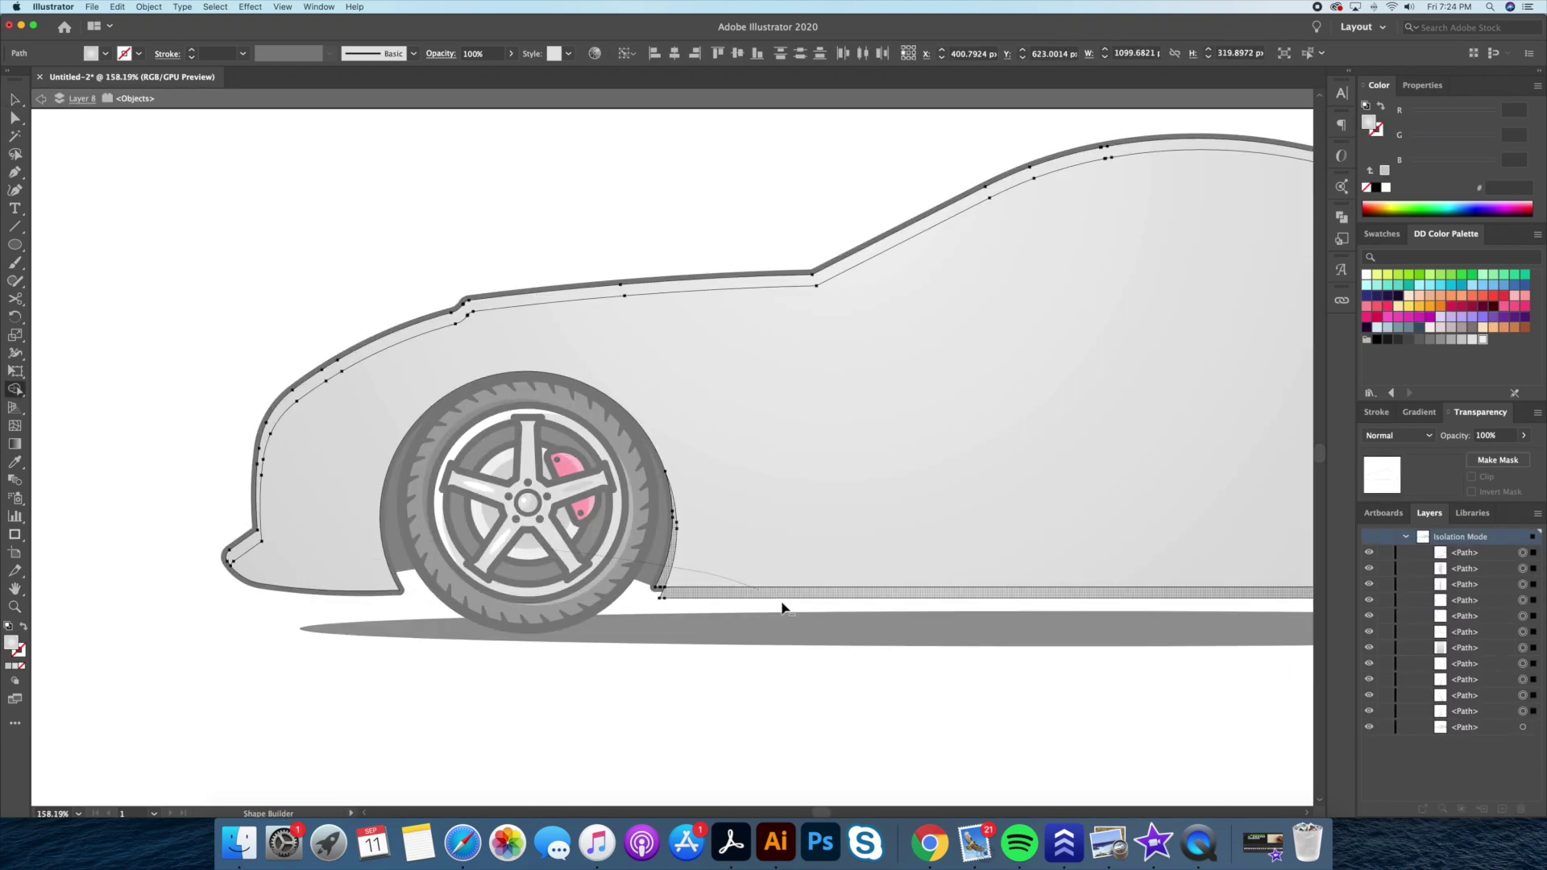
pyautogui.hscroll(10, 881, 421)
pyautogui.press('v')
pyautogui.press('Escape')
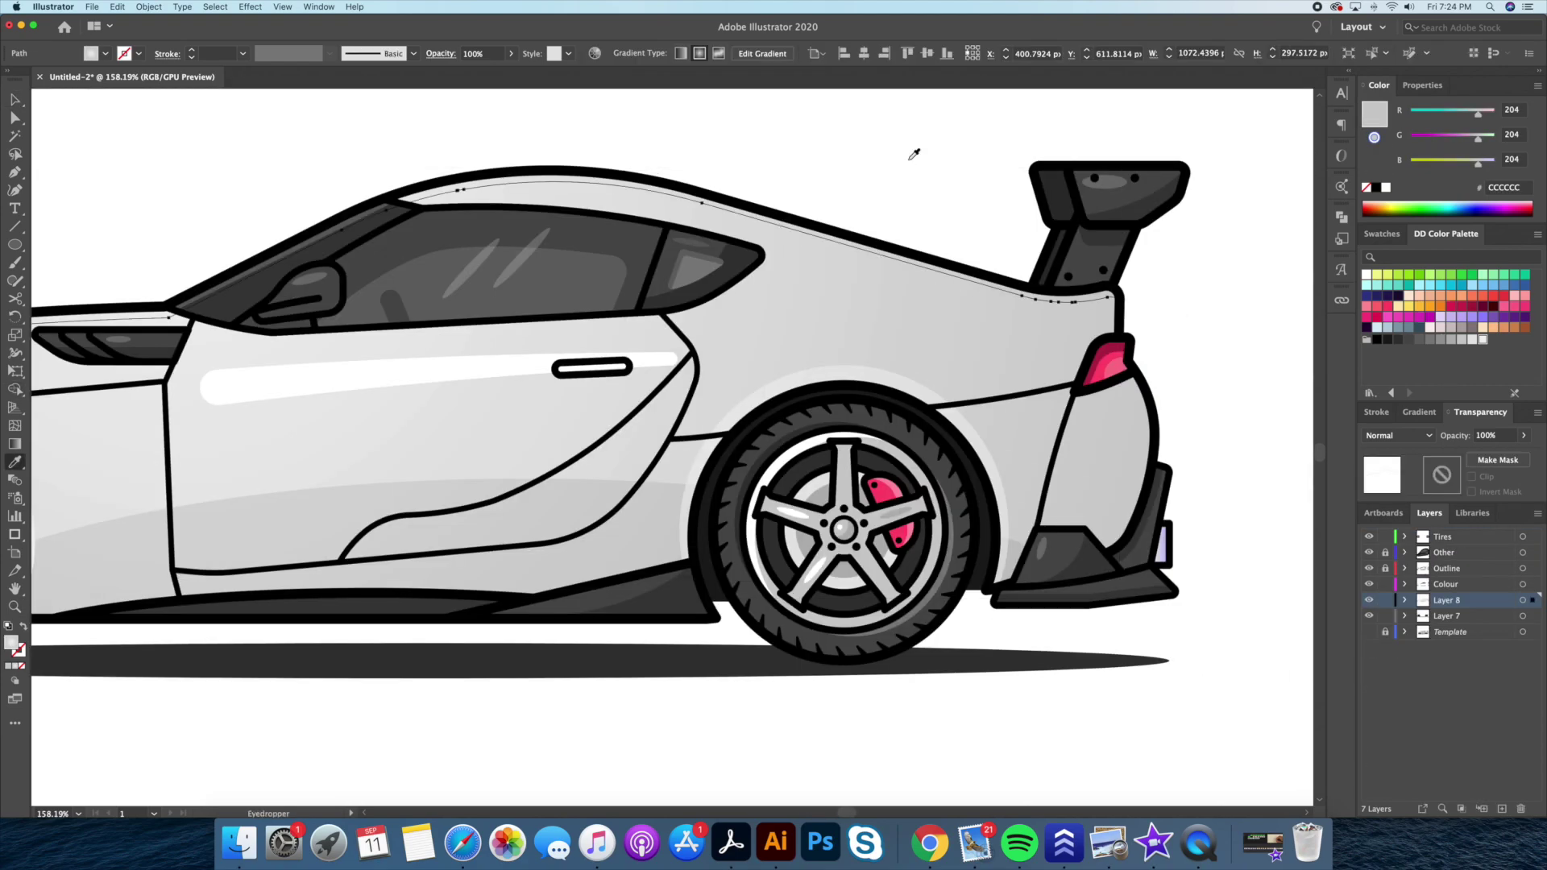
pyautogui.scroll(-3, 774, 403)
# Sketch a curved Pen path near the rear bumper inside the isolated rear body
pyautogui.click(659, 340)
pyautogui.doubleClick(235, 293)
pyautogui.press('p')
pyautogui.moveTo(862, 444); pyautogui.dragTo(1033, 355)
pyautogui.click(849, 564)
pyautogui.press('Escape')
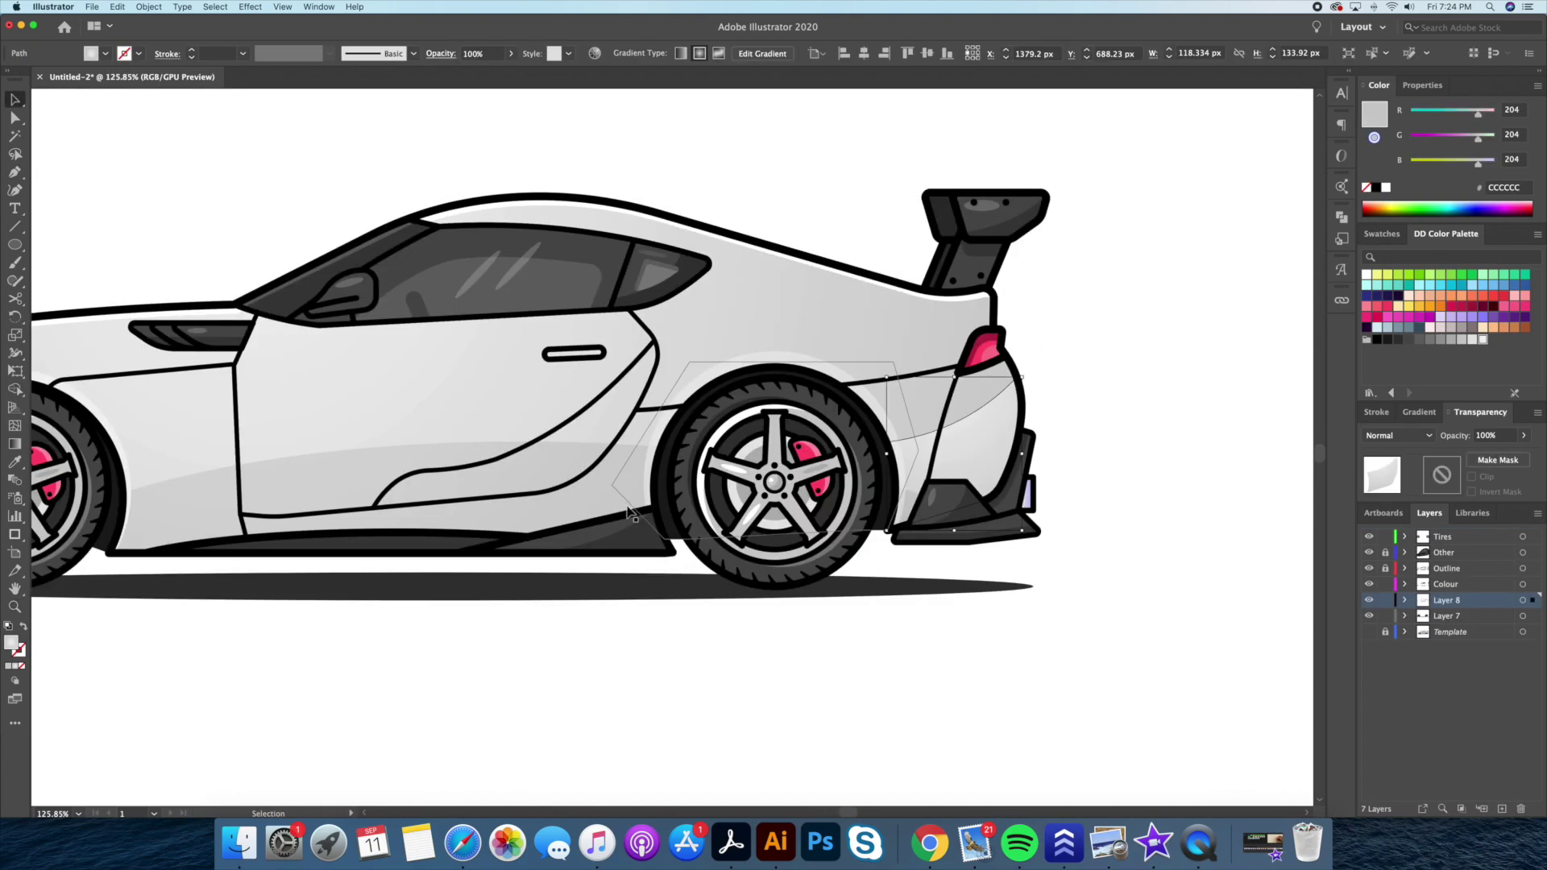
pyautogui.hscroll(-10, 925, 355)
pyautogui.hscroll(-15, 1021, 621)
# Pen a polygon highlight over the front bumper and trim the part outside the car
pyautogui.press('z')
pyautogui.click(590, 478)
pyautogui.press('p')
pyautogui.click(748, 682)
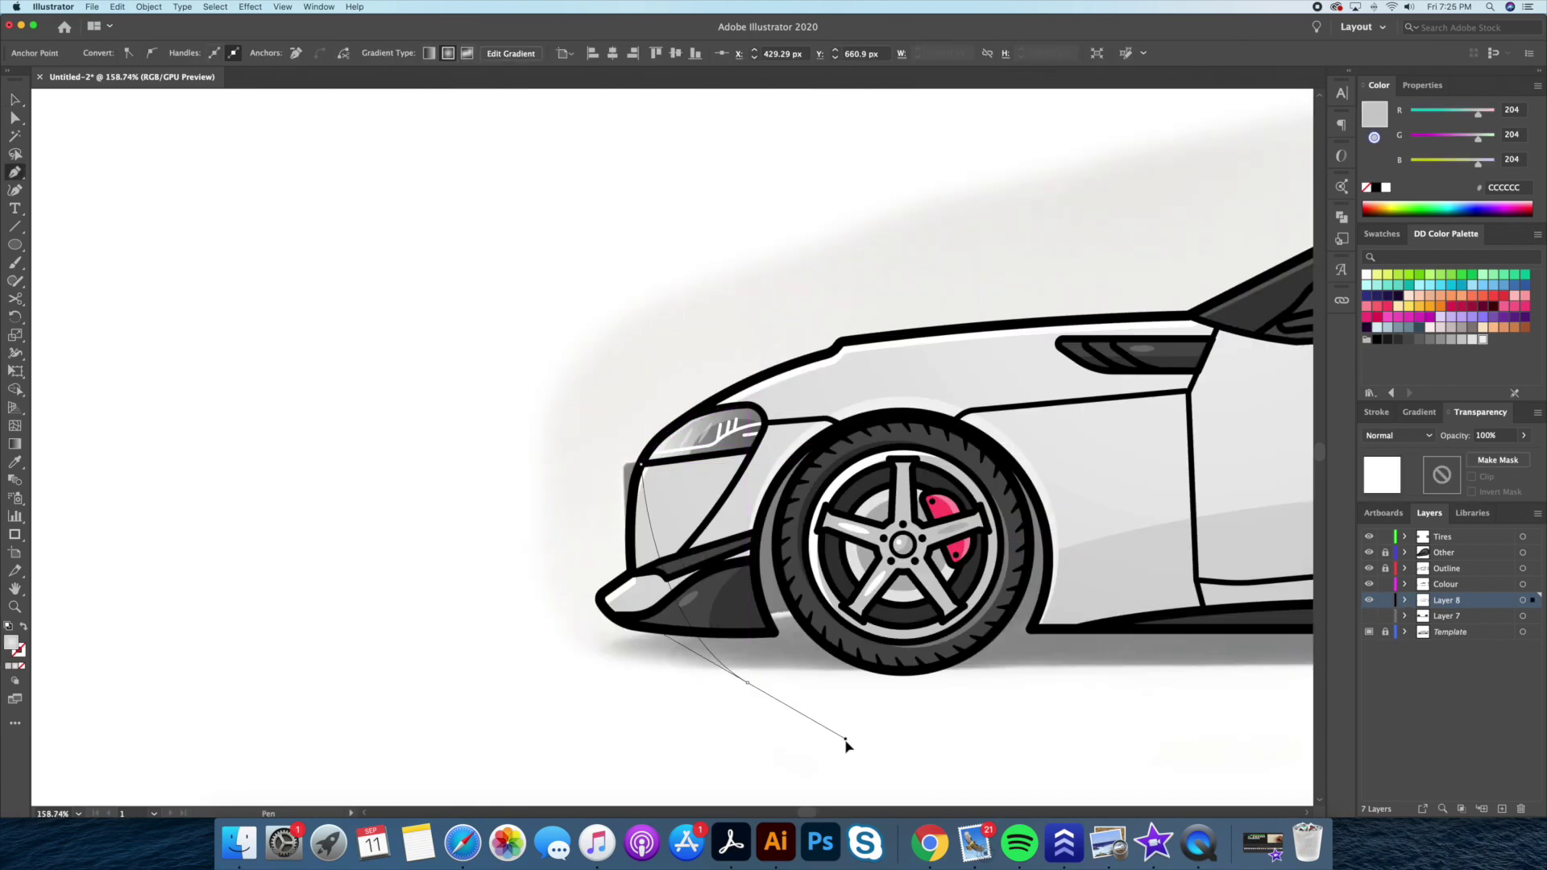
pyautogui.click(576, 660)
pyautogui.click(529, 508)
pyautogui.click(631, 428)
pyautogui.click(689, 498)
pyautogui.press('v')
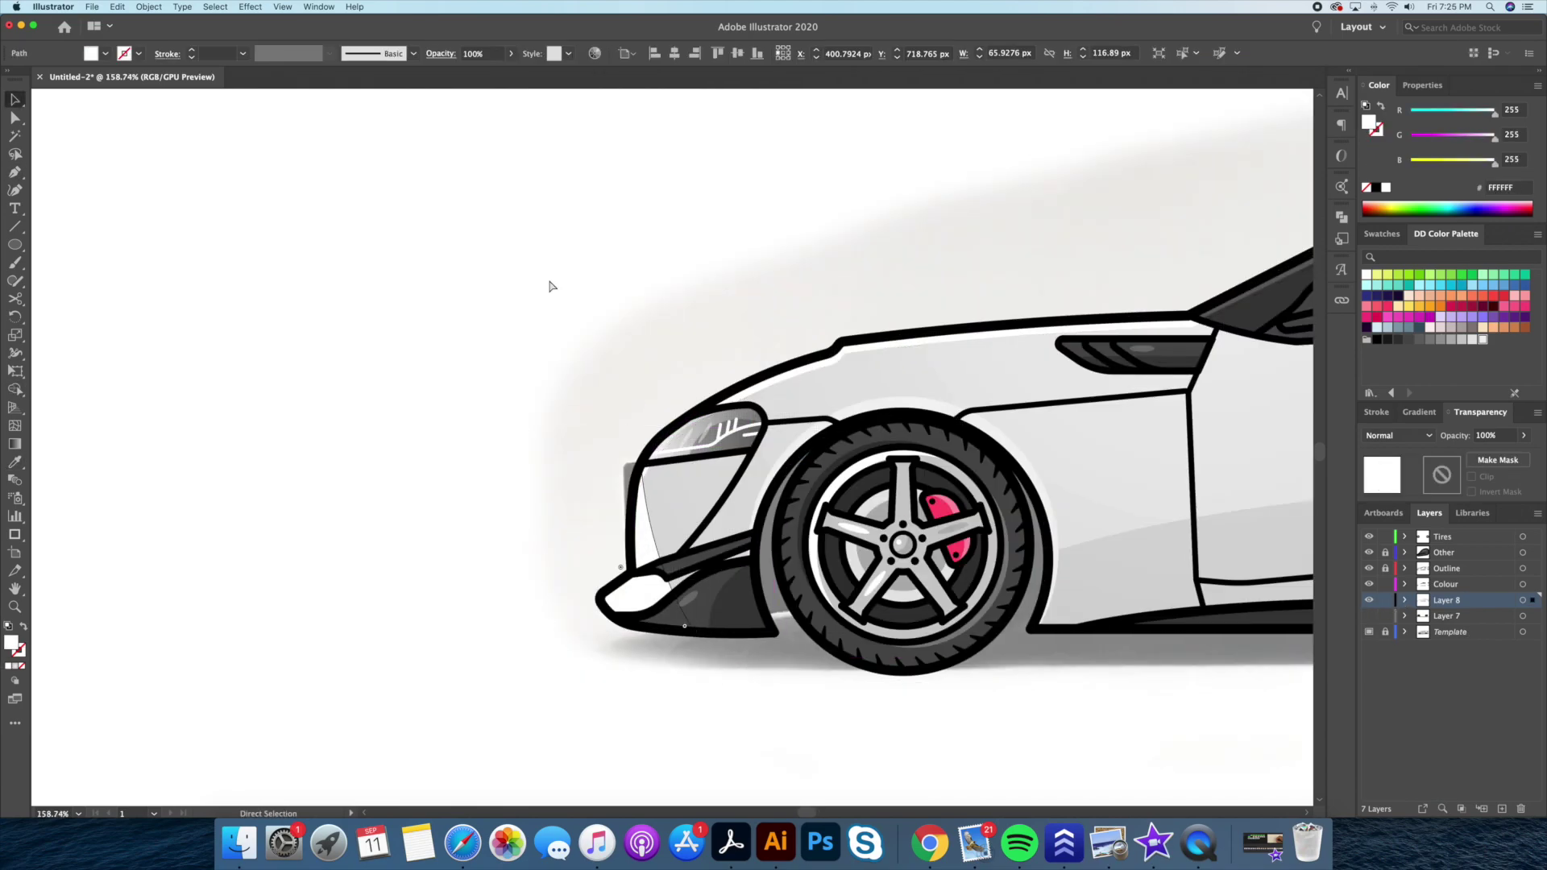
# Set the front bumper highlight to 50% opacity
pyautogui.scroll(5, 611, 322)
pyautogui.doubleClick(349, 352)
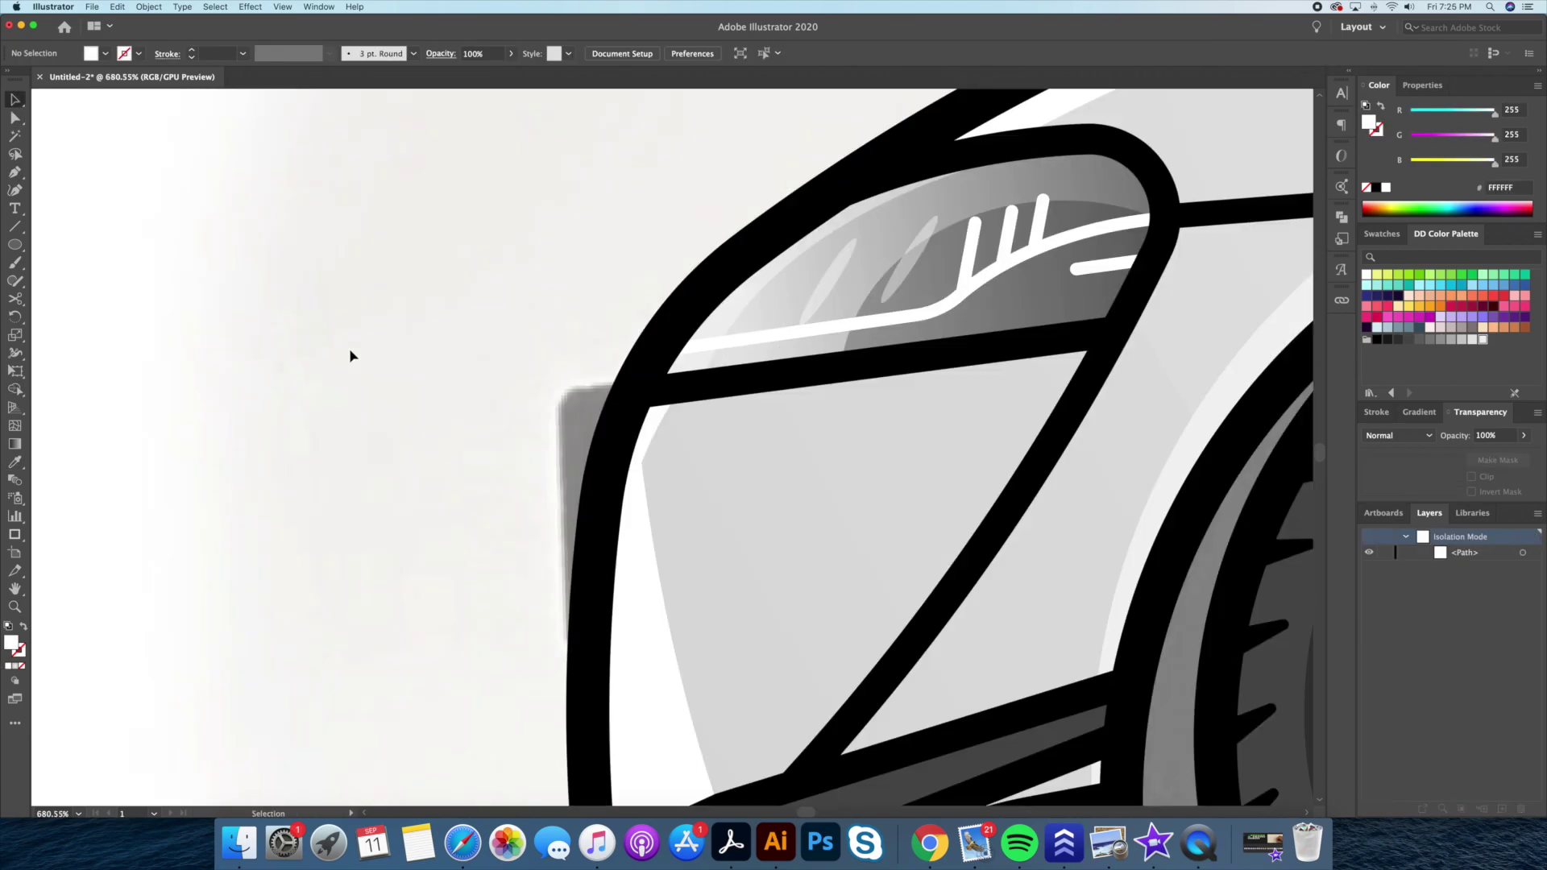
pyautogui.press('p')
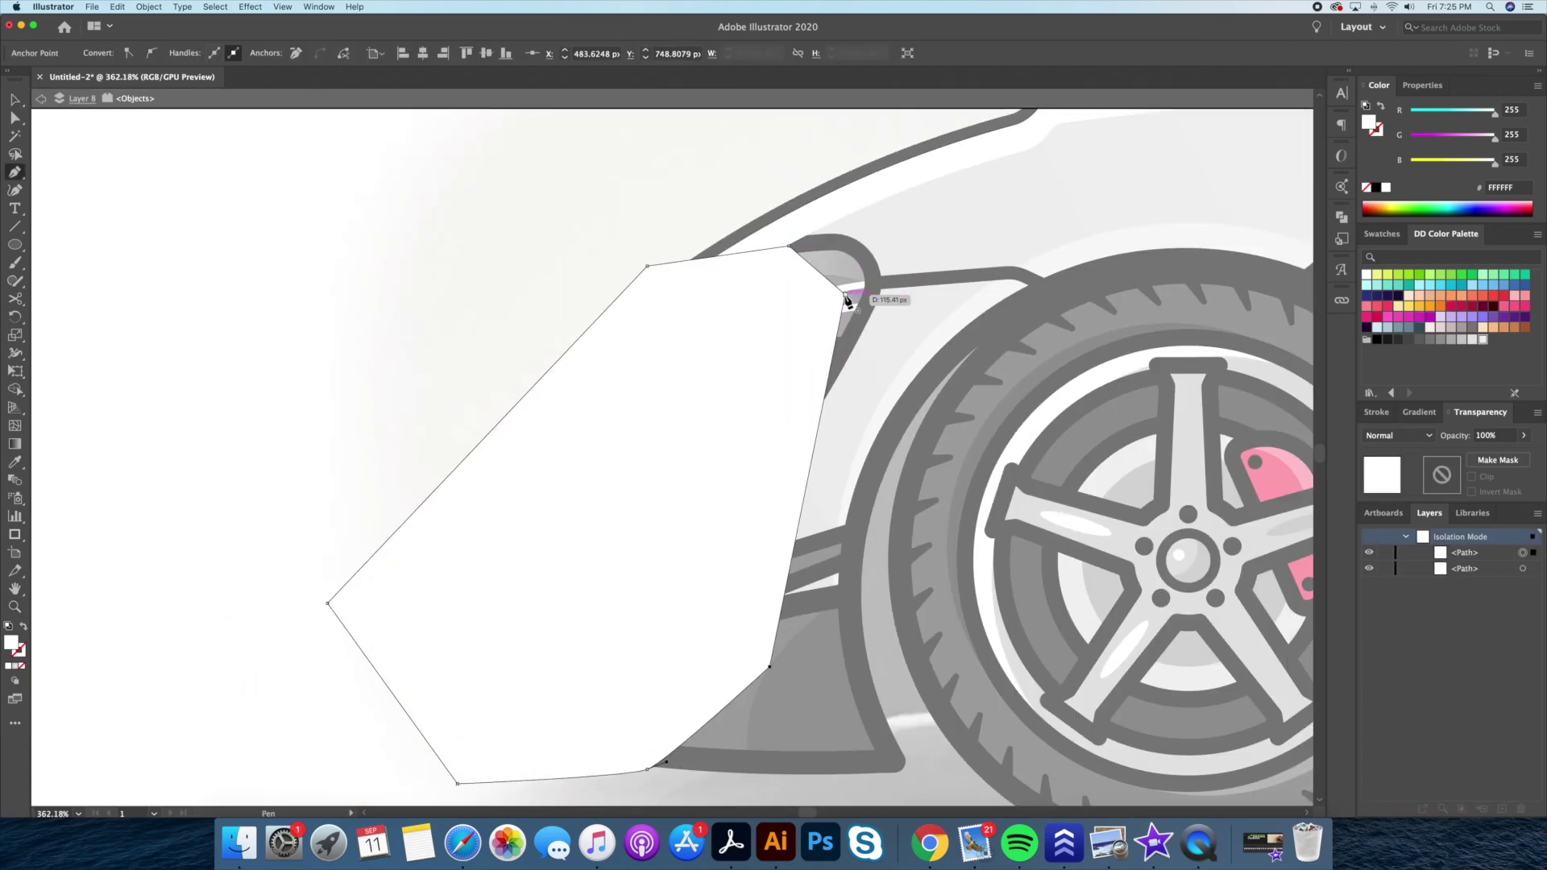
pyautogui.press('Escape')
pyautogui.scroll(-2, 402, 392)
pyautogui.click(402, 392)
# Draw a white highlight ellipse on the door, rotated along the door line
pyautogui.press('5')
pyautogui.scroll(-2, 402, 393)
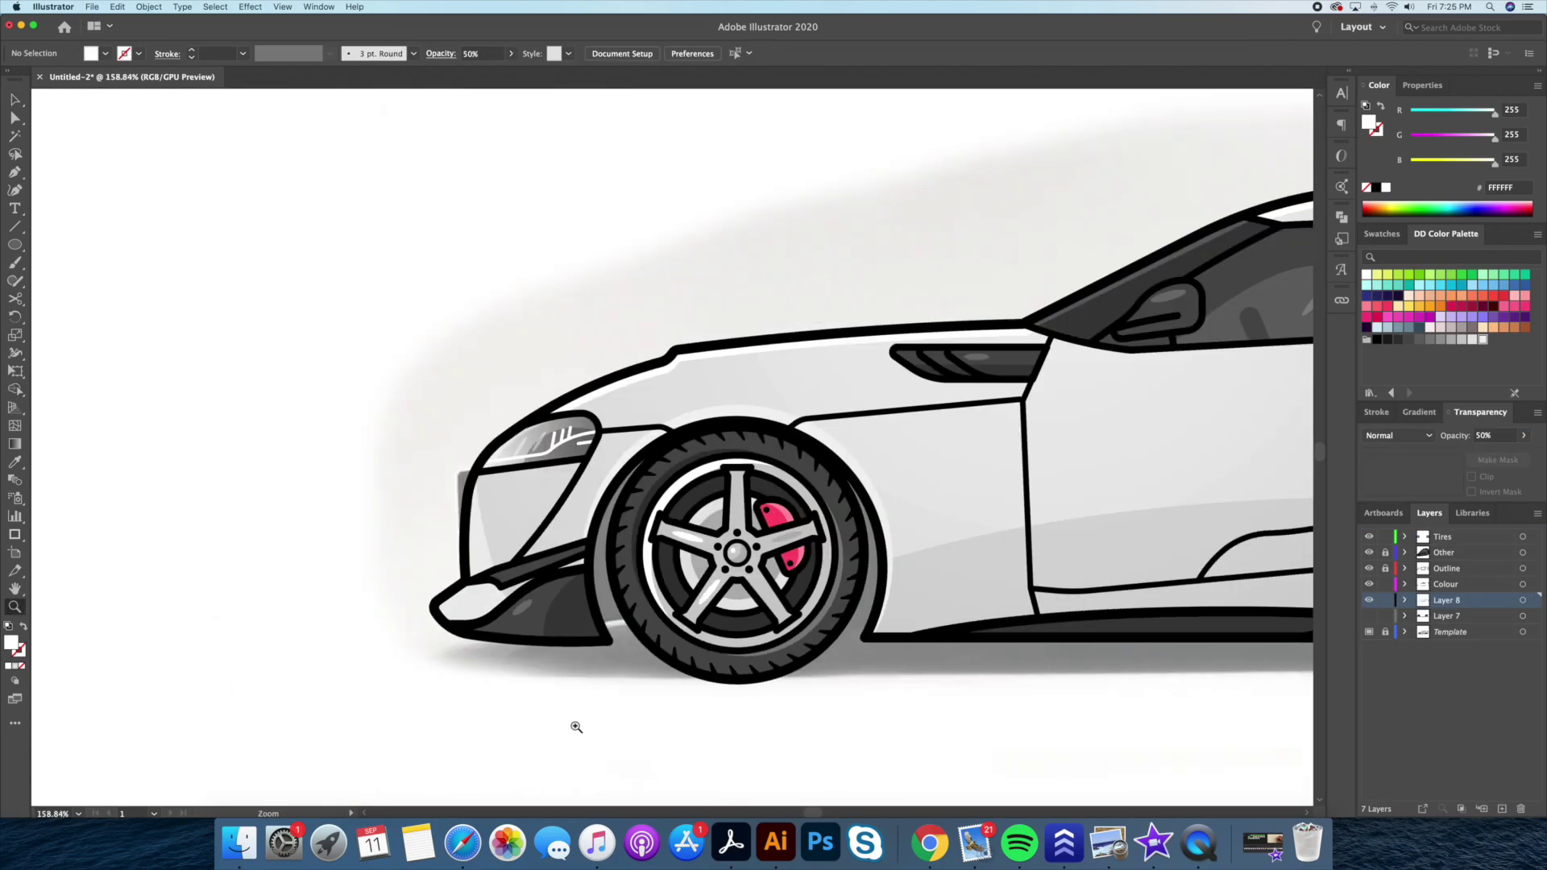
pyautogui.hscroll(5, 535, 564)
pyautogui.press('l')
pyautogui.moveTo(446, 428)
pyautogui.mouseDown()
pyautogui.moveTo(901, 457)
pyautogui.moveTo(889, 433)
pyautogui.moveTo(927, 395)
pyautogui.mouseUp()
pyautogui.press('v')
pyautogui.press('Escape')
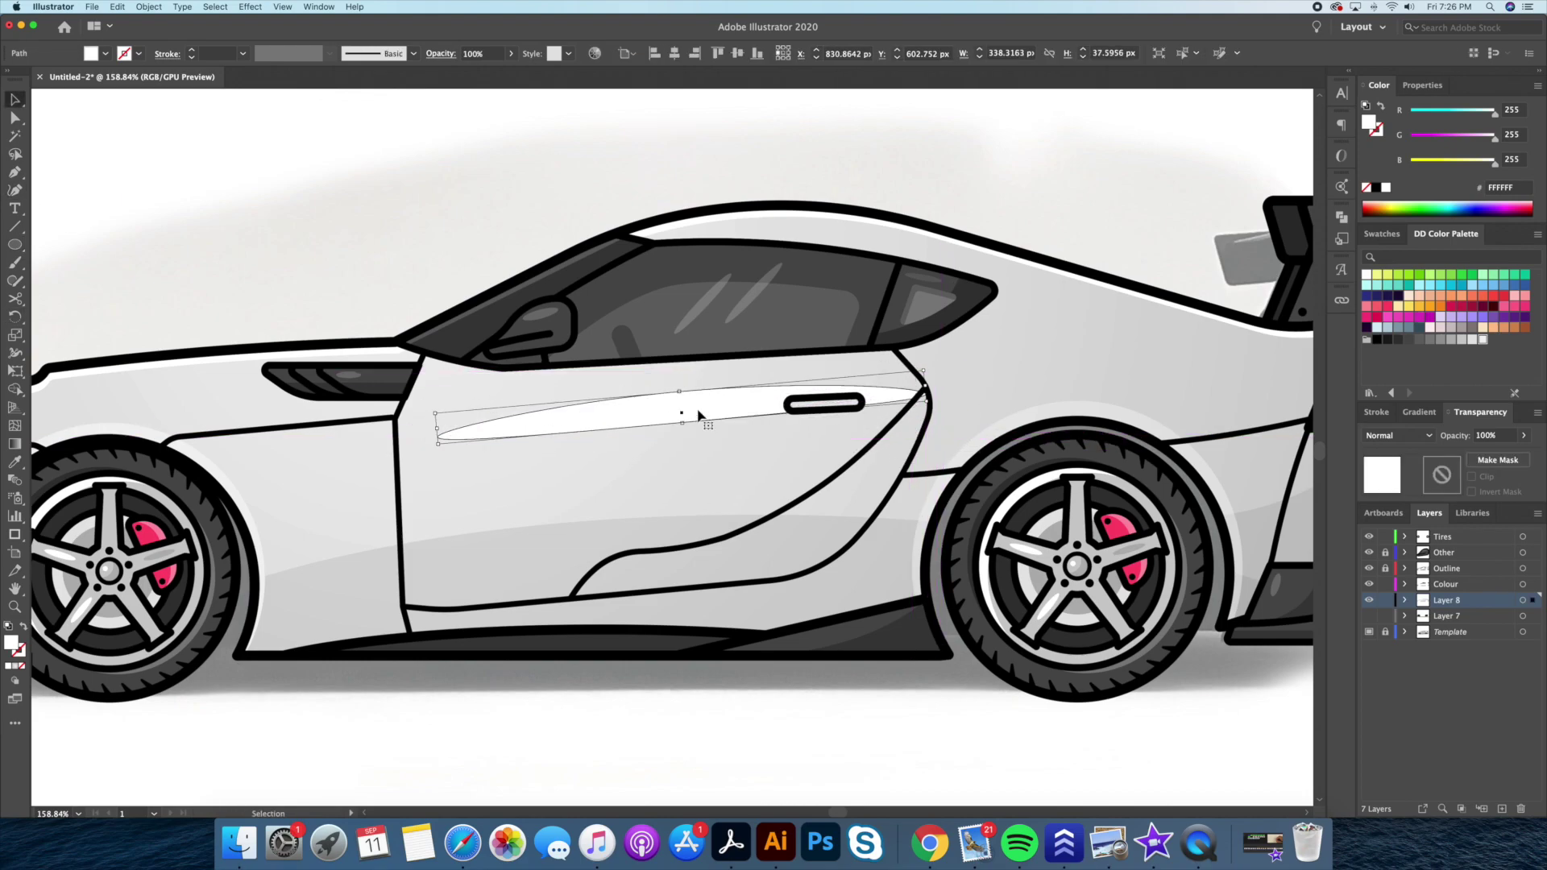
# Add a second white ellipse highlight on the lower door
pyautogui.scroll(1, 692, 407)
pyautogui.press('l')
pyautogui.moveTo(734, 433); pyautogui.dragTo(920, 475)
pyautogui.moveTo(896, 545); pyautogui.dragTo(896, 545)
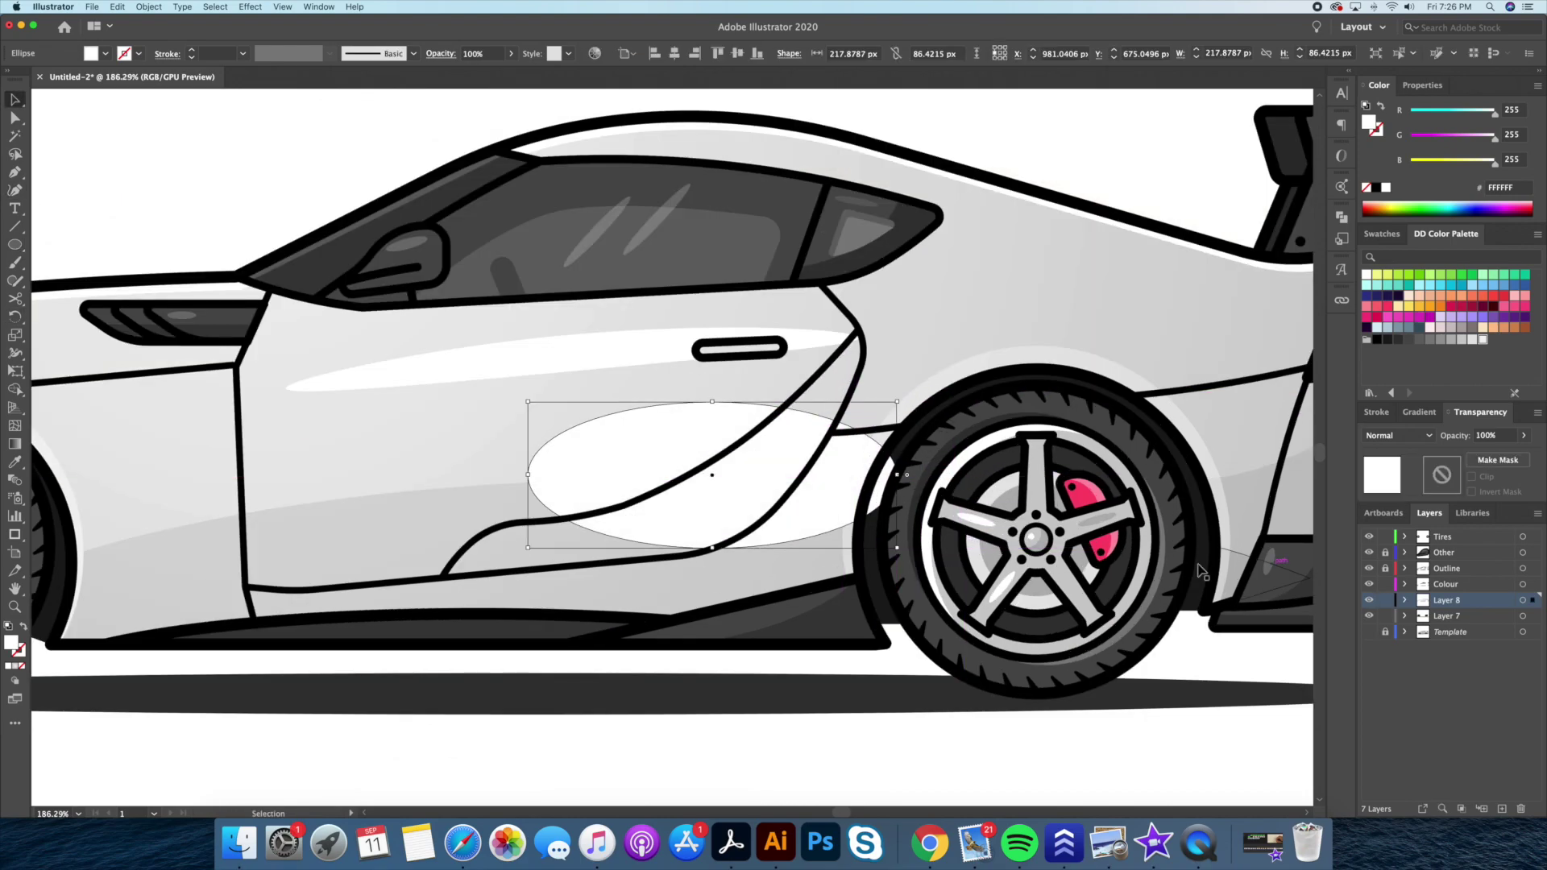
pyautogui.scroll(5, 950, 277)
pyautogui.press('p')
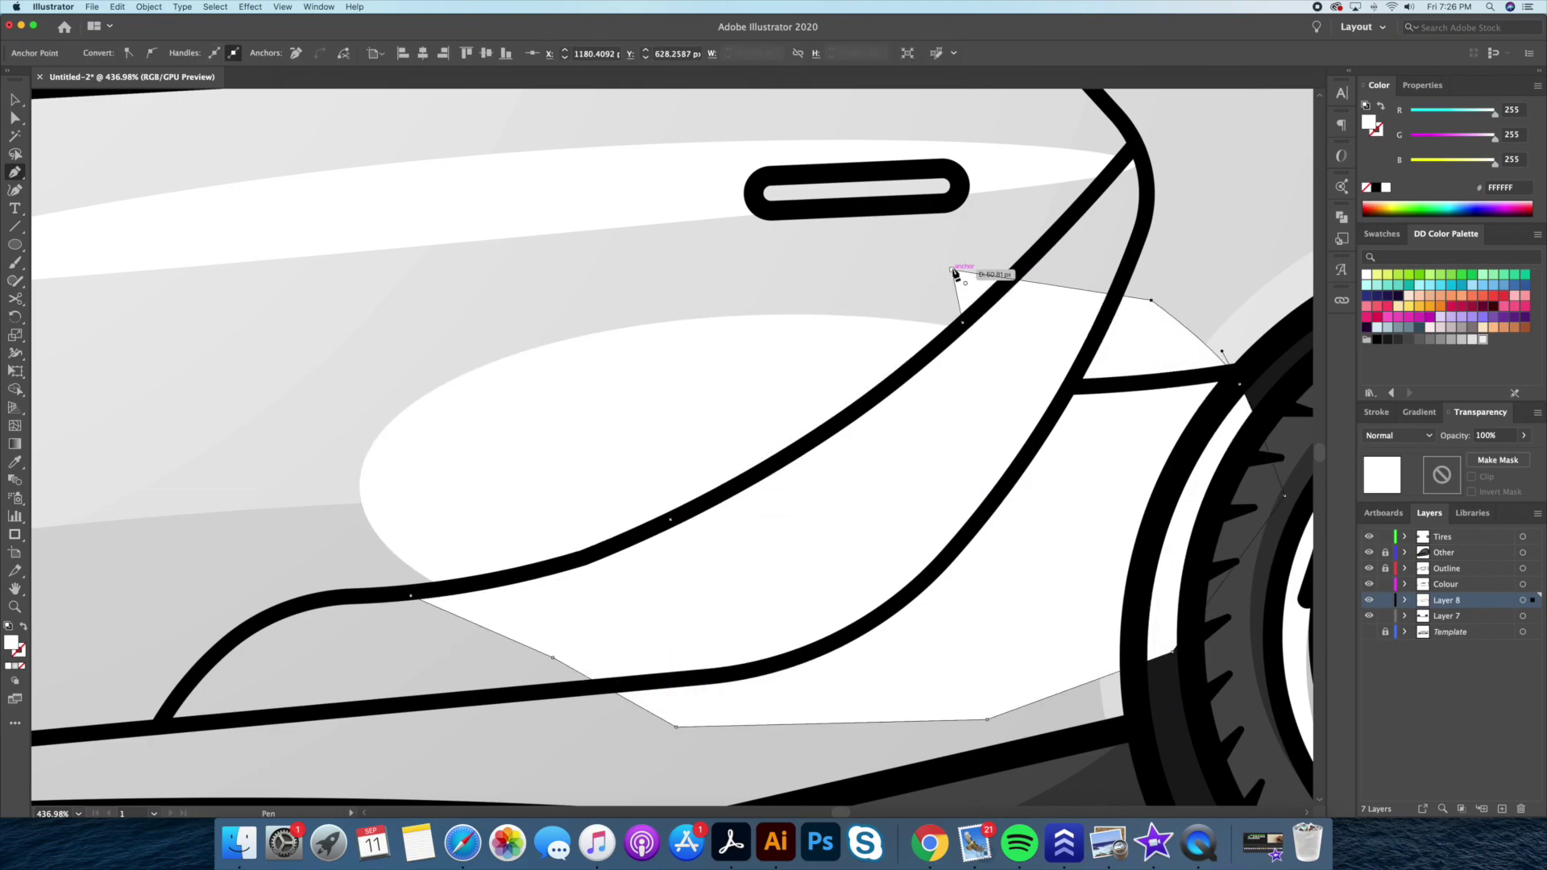
pyautogui.press('z')
pyautogui.moveTo(939, 546); pyautogui.dragTo(730, 732)
pyautogui.scroll(3, 1034, 435)
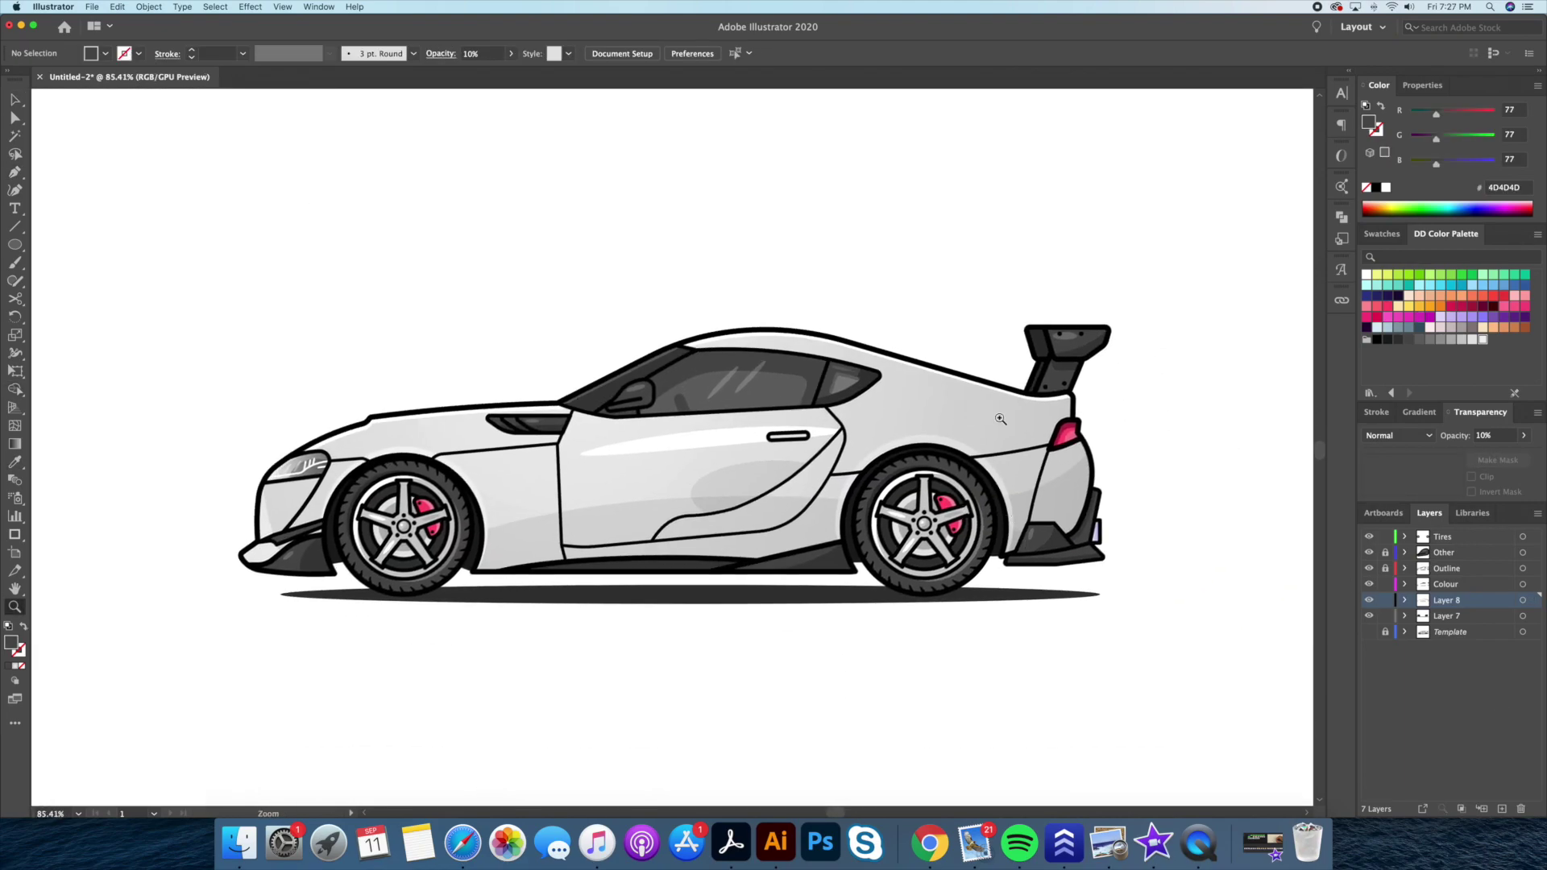
# Pen a 20 pt stripe along the rear quarter panel, white-filled at 50% opacity
pyautogui.press('p')
pyautogui.click(1065, 436)
pyautogui.moveTo(954, 444); pyautogui.dragTo(878, 435)
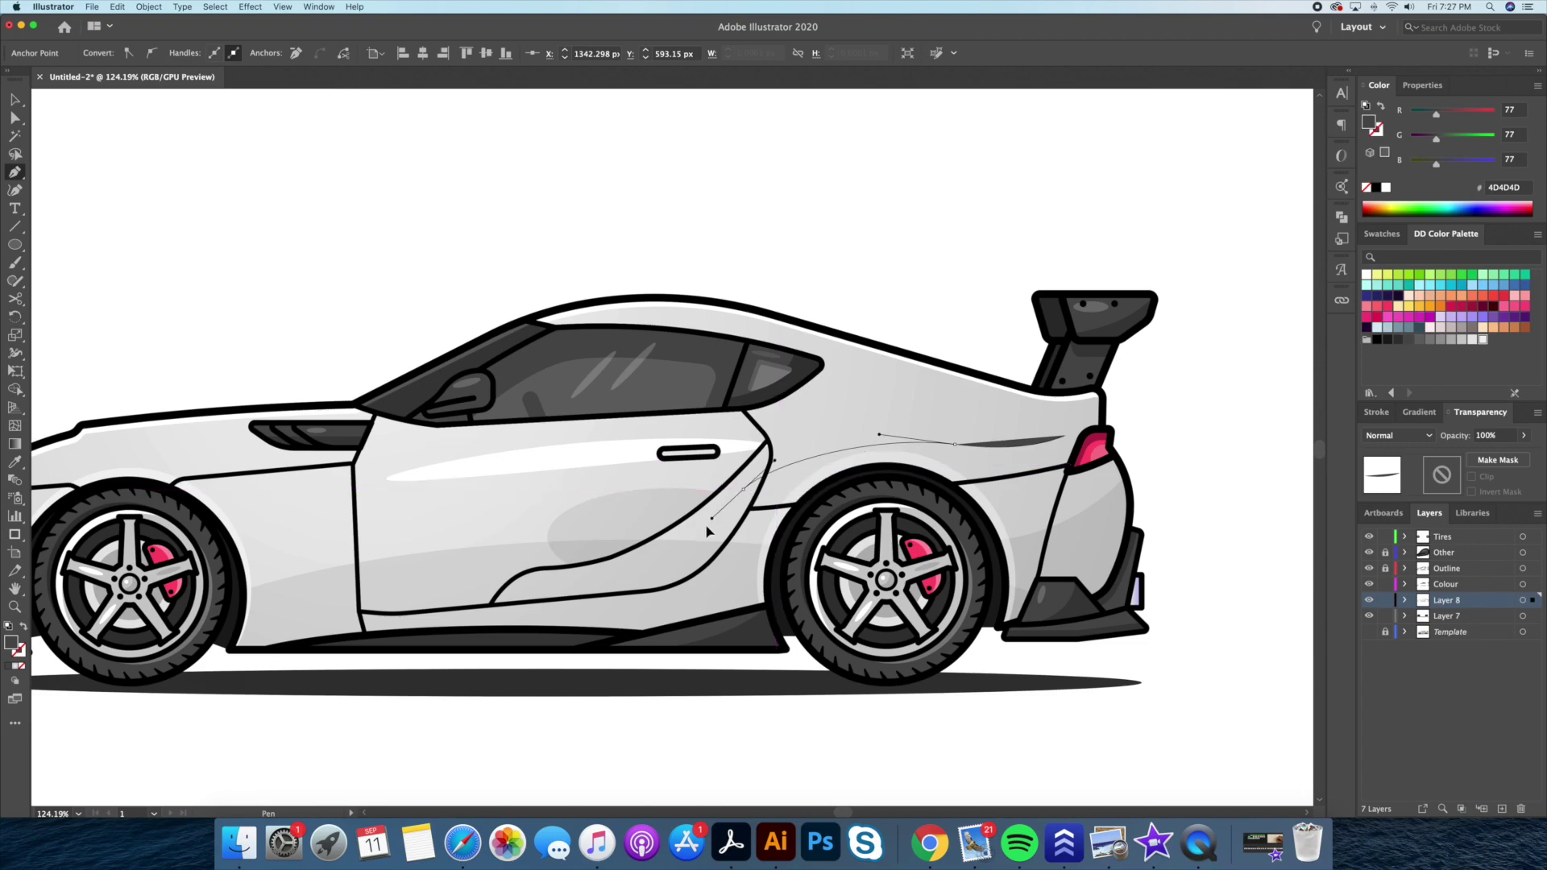
pyautogui.press('v')
pyautogui.click(1378, 412)
pyautogui.click(1419, 432)
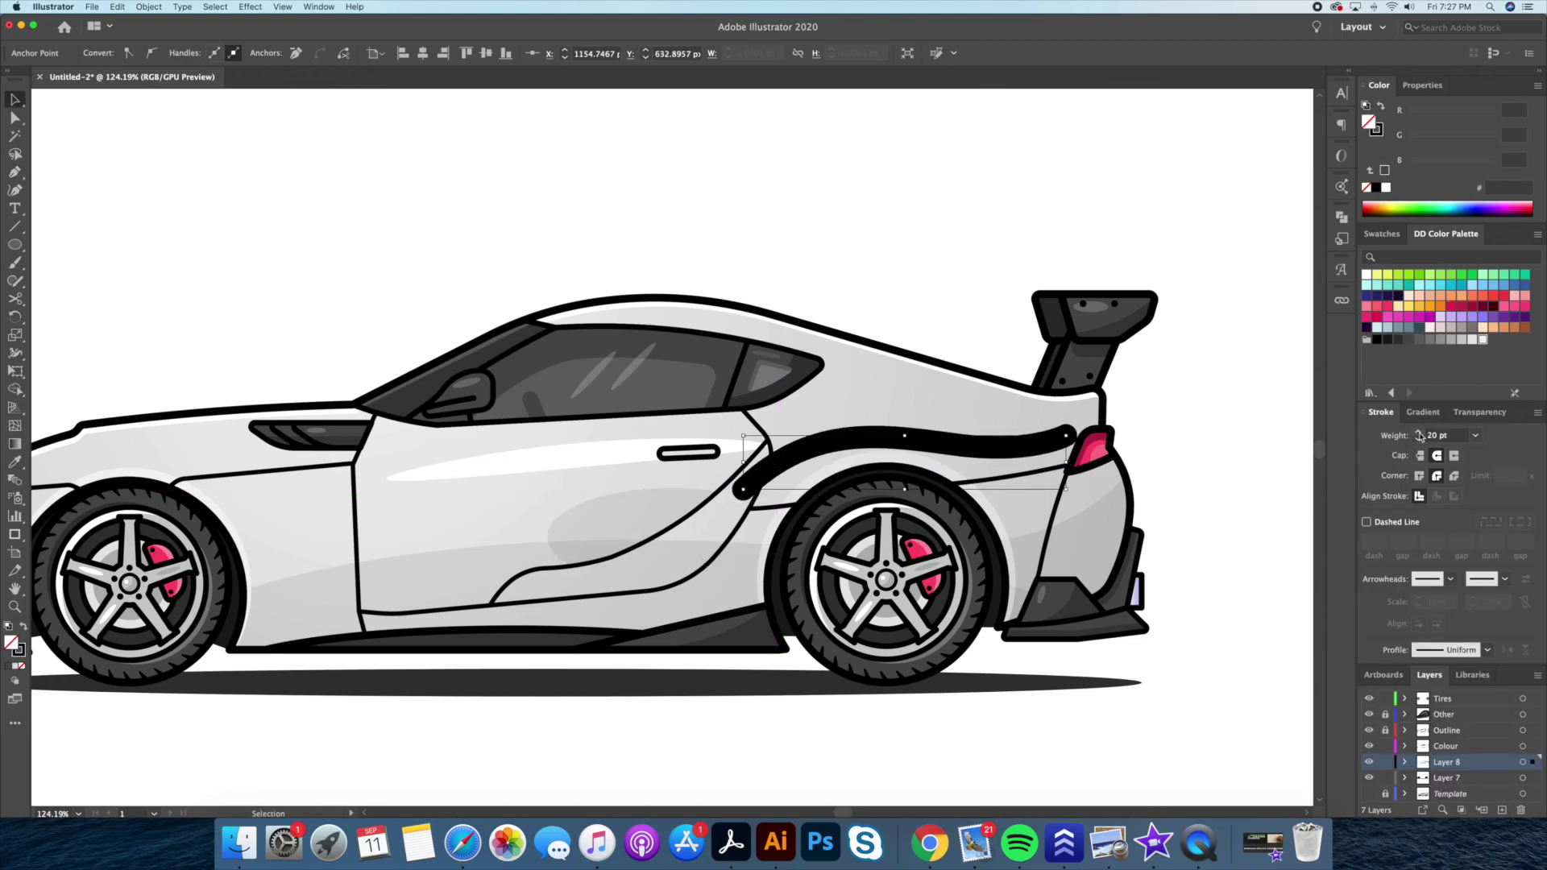
pyautogui.click(564, 467)
pyautogui.press('v')
pyautogui.press('super+0')
pyautogui.click(1480, 412)
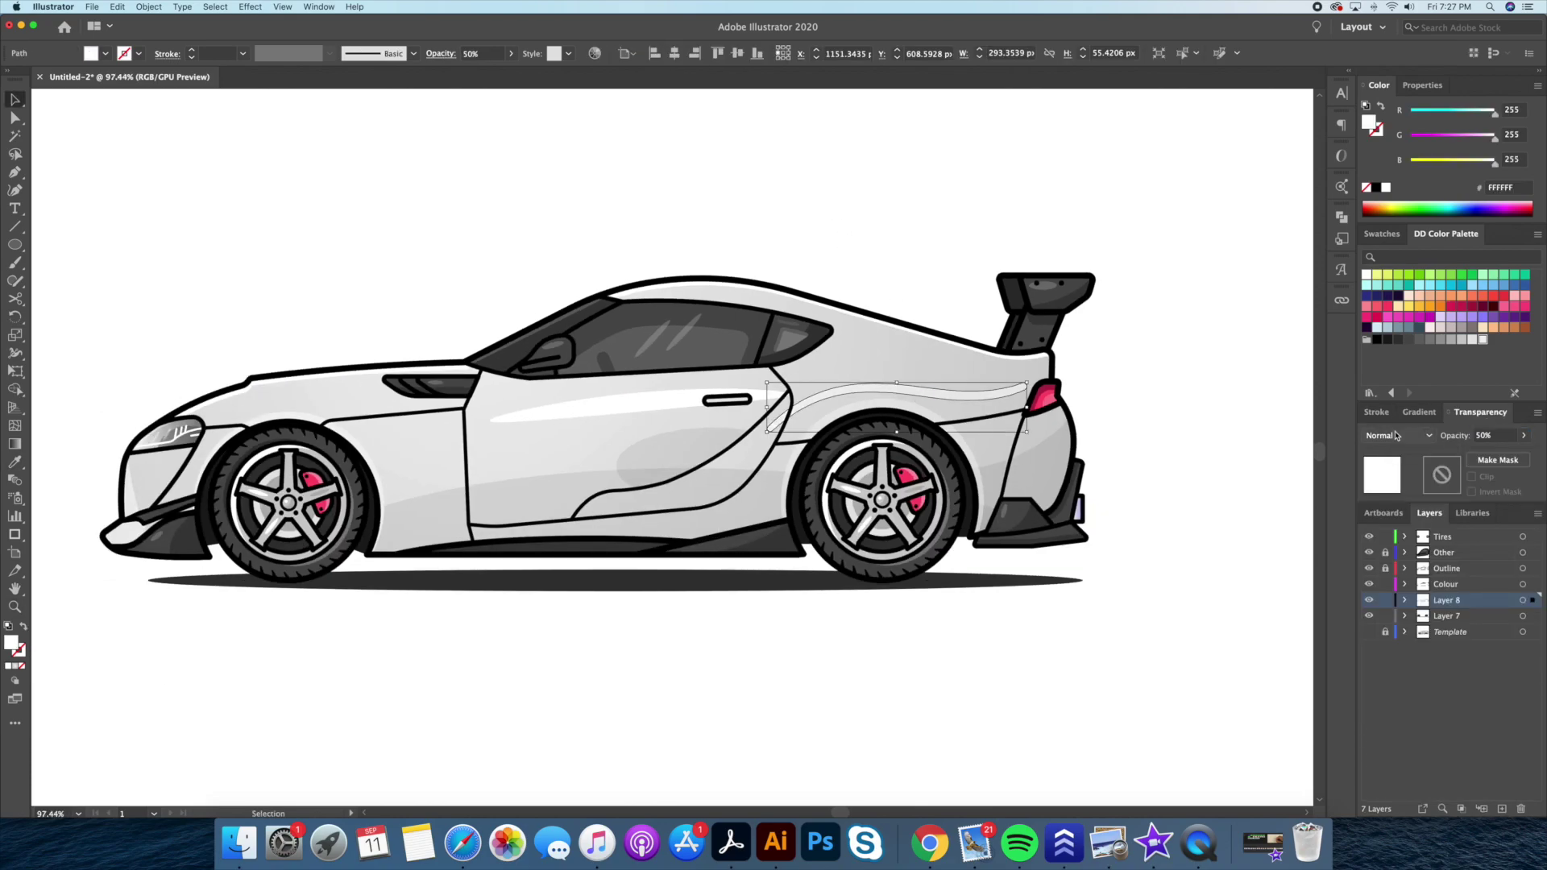
# Draw a dark ellipse tilted along the rear roofline and send it behind the body
pyautogui.scroll(5, 902, 241)
pyautogui.press('l')
pyautogui.moveTo(690, 248); pyautogui.dragTo(999, 326)
pyautogui.press('v')
pyautogui.moveTo(1006, 272)
pyautogui.mouseDown()
pyautogui.moveTo(1019, 278)
pyautogui.moveTo(1007, 378)
pyautogui.mouseUp()
pyautogui.moveTo(700, 306); pyautogui.dragTo(642, 289)
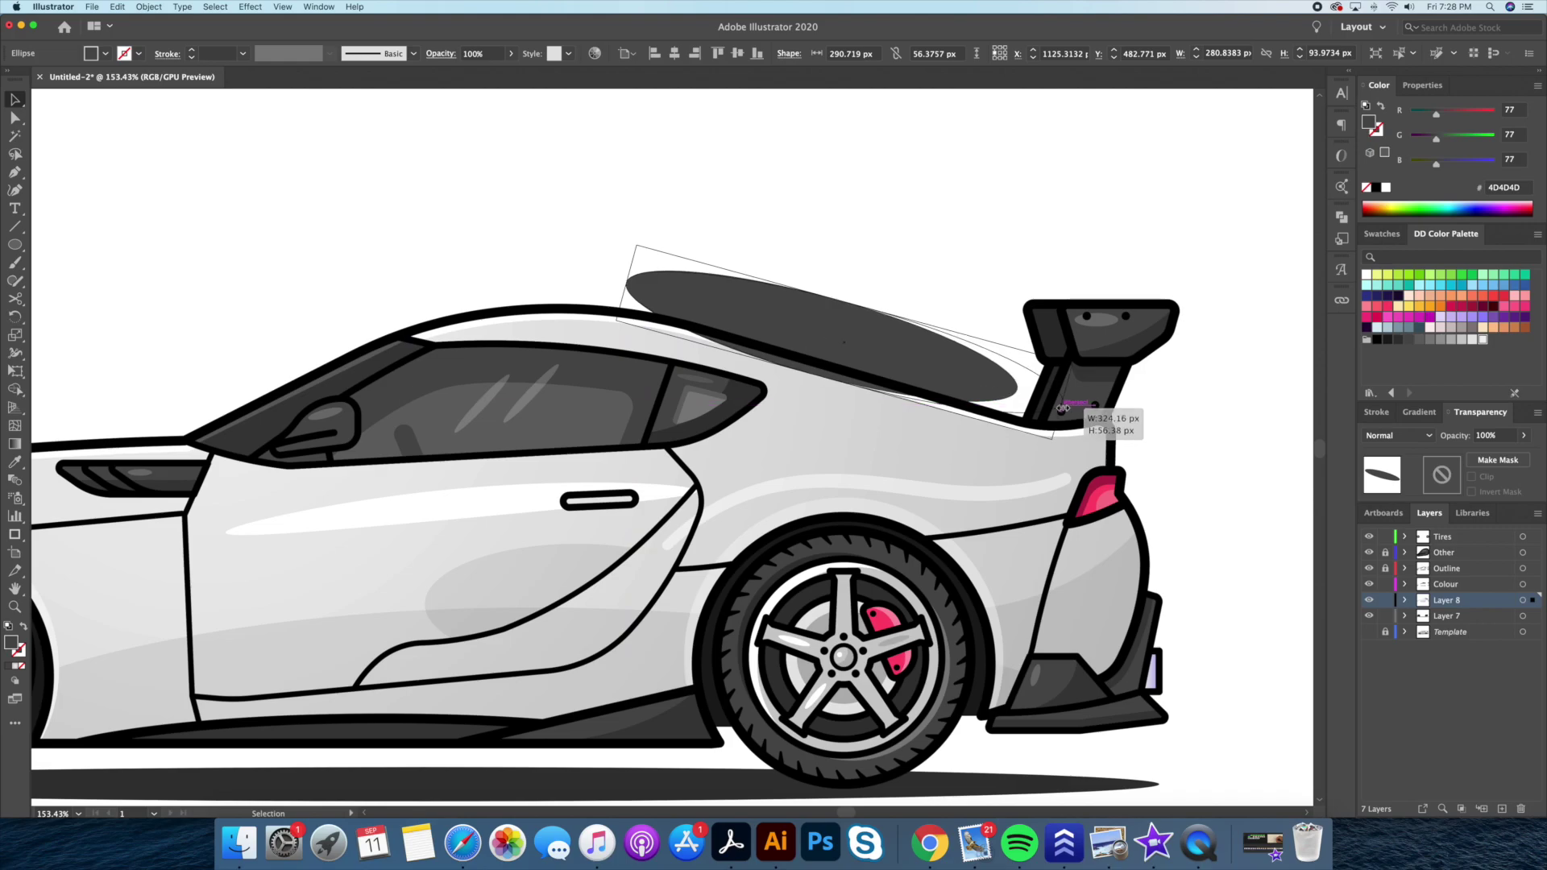
pyautogui.hotkey('ctrl', 'shift', '[')
pyautogui.click(846, 393)
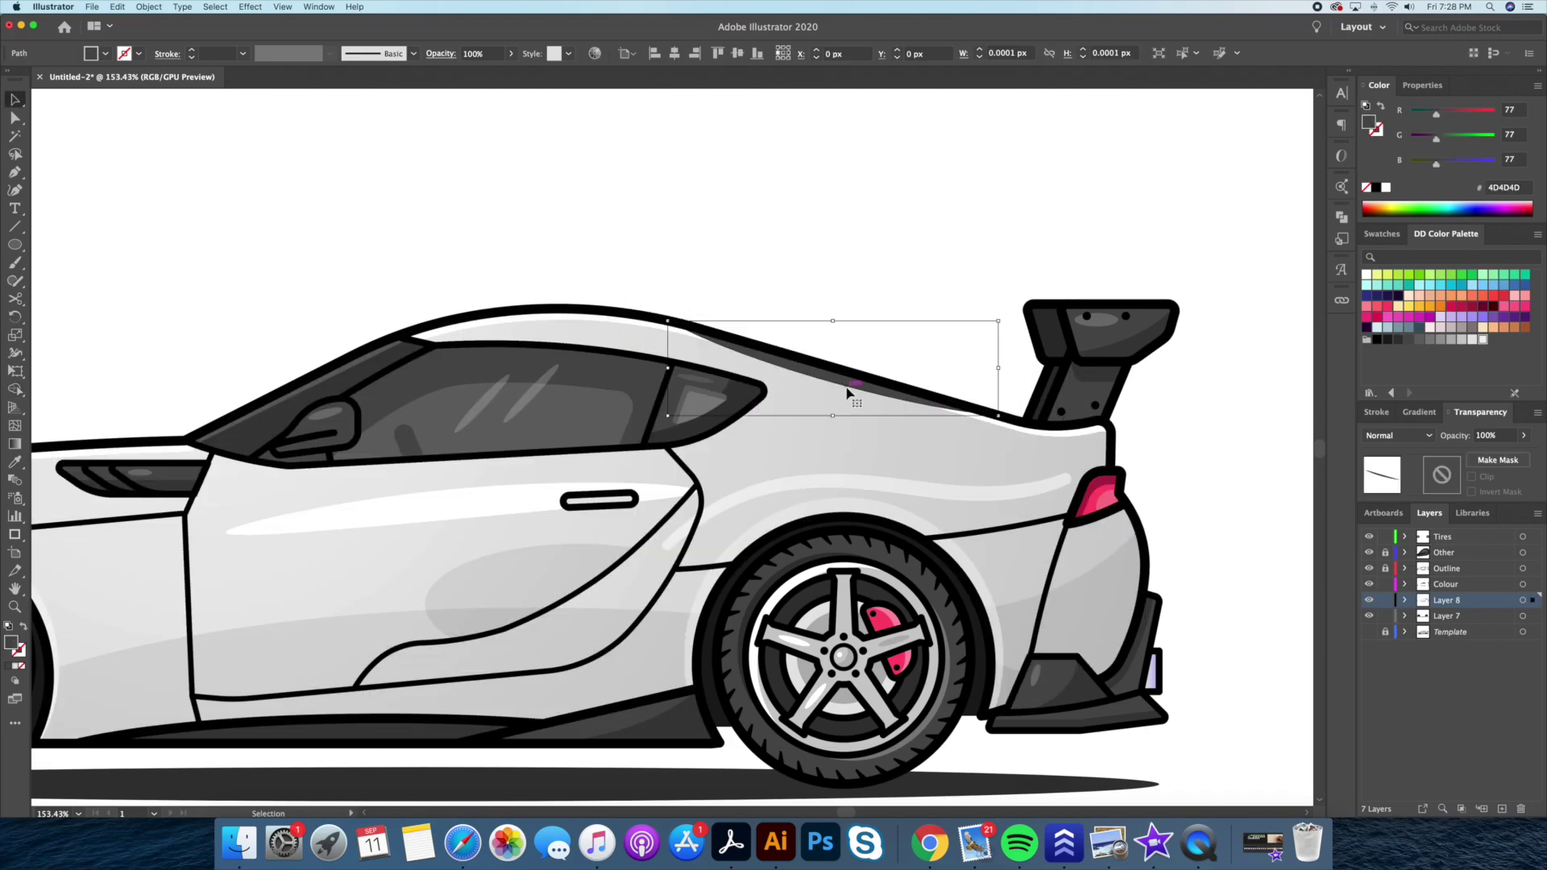
pyautogui.click(921, 231)
pyautogui.hotkey('ctrl', '0')
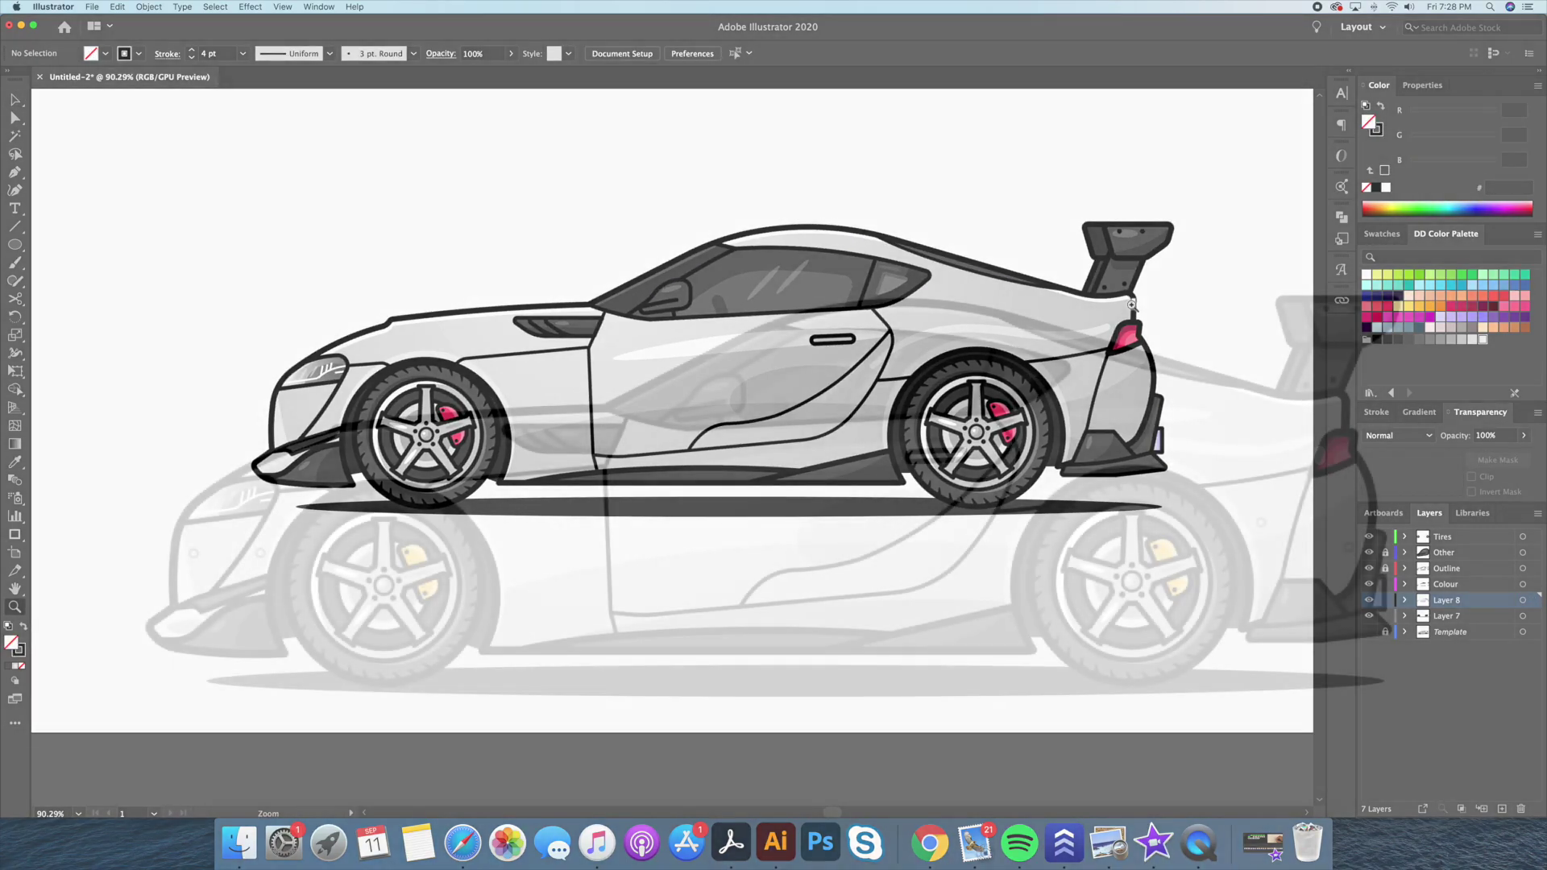